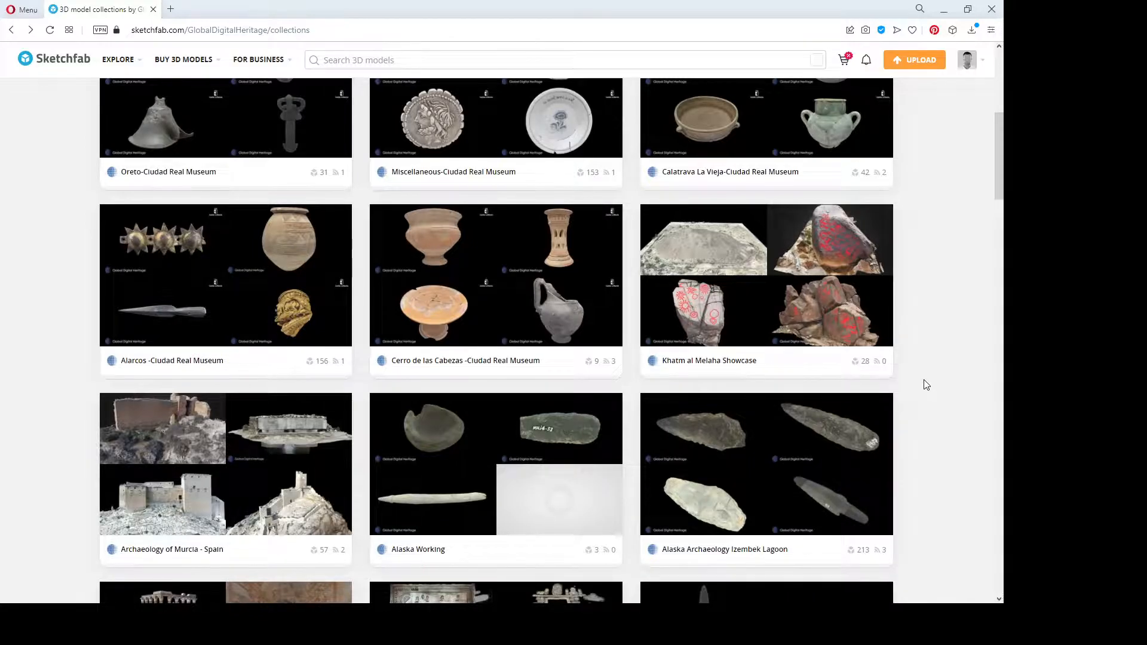
# Step: Browse the Global Digital Heritage collections and open the "Portugal - Sites and Monuments" collection
pyautogui.scroll(-5, 406, 463)
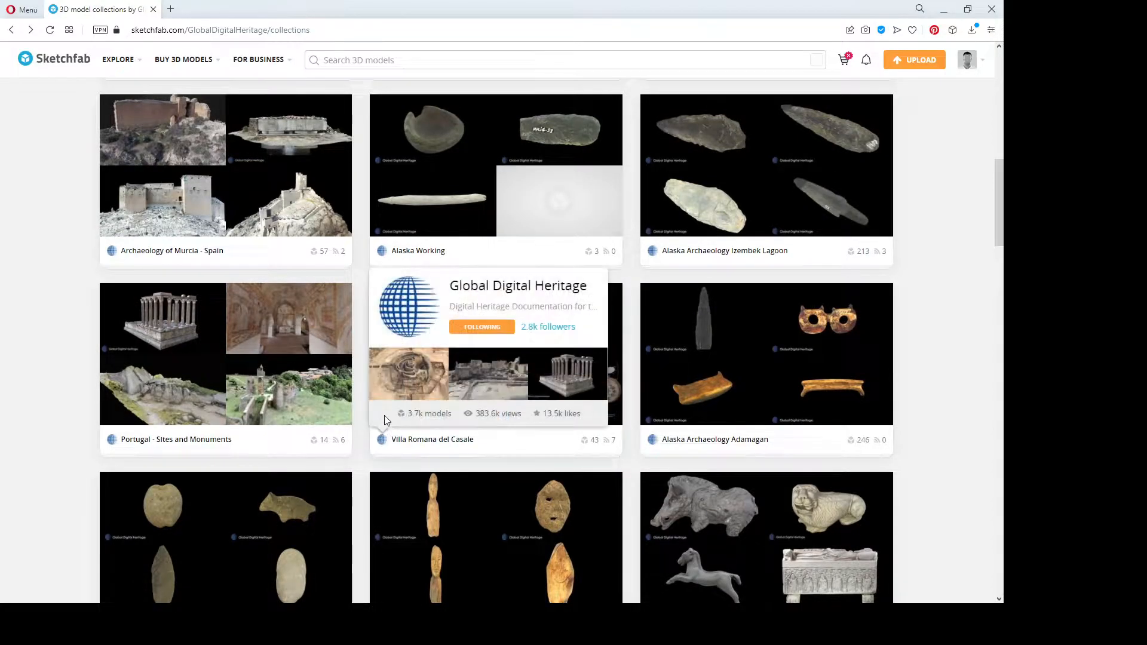
pyautogui.scroll(-1, 413, 370)
pyautogui.scroll(-3, 413, 371)
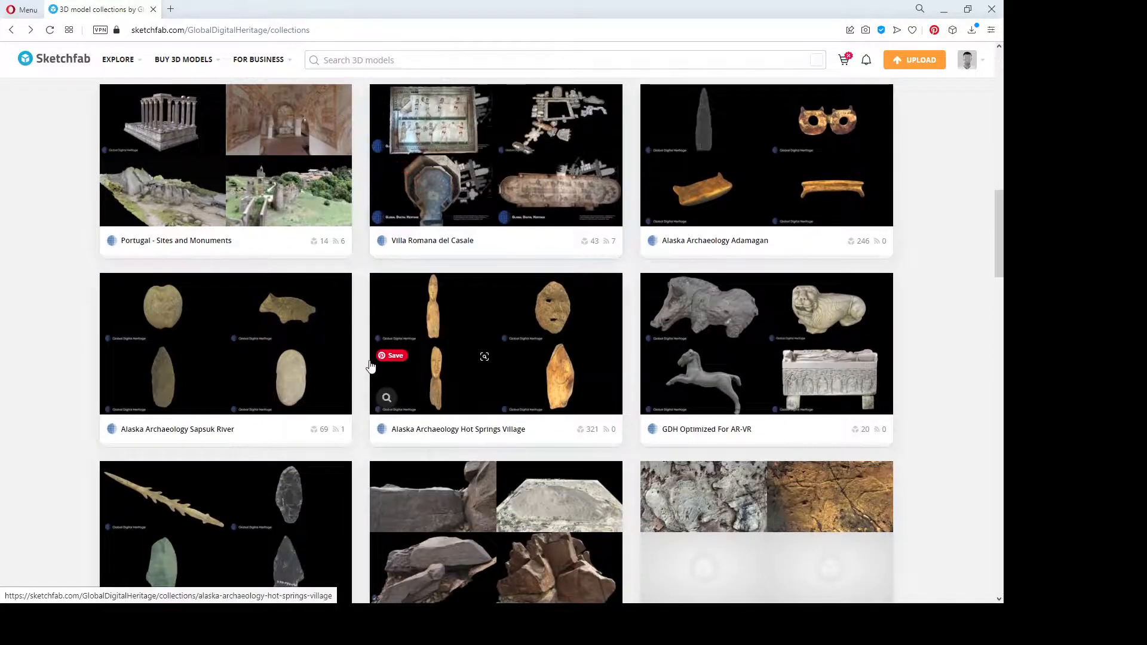
pyautogui.scroll(-2, 411, 367)
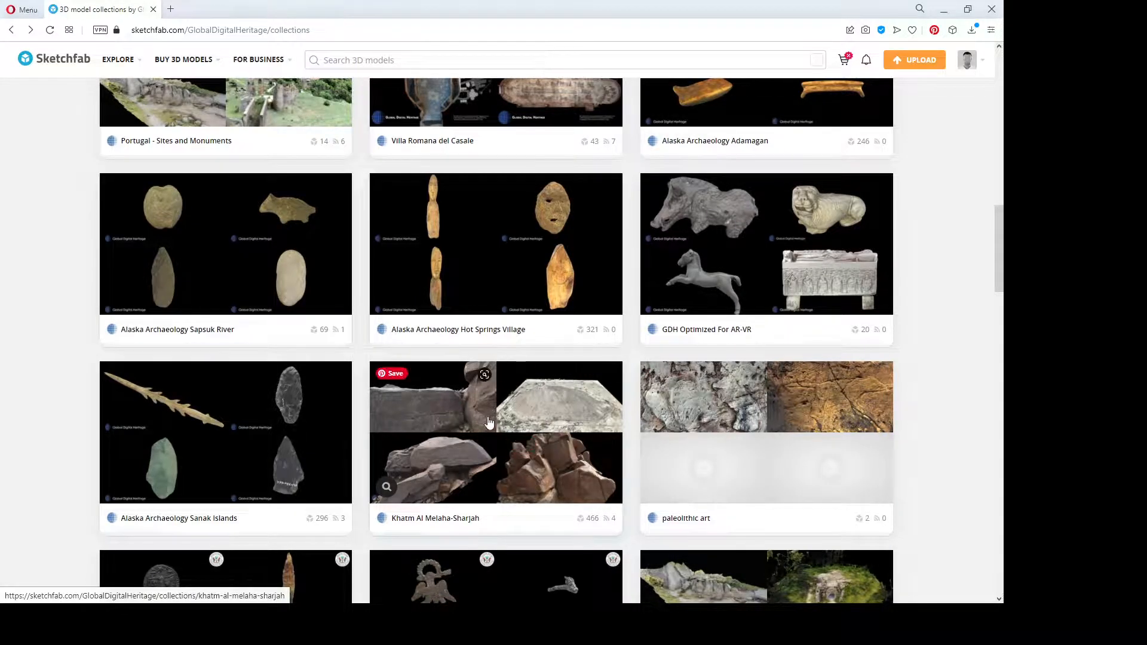
pyautogui.scroll(5, 388, 456)
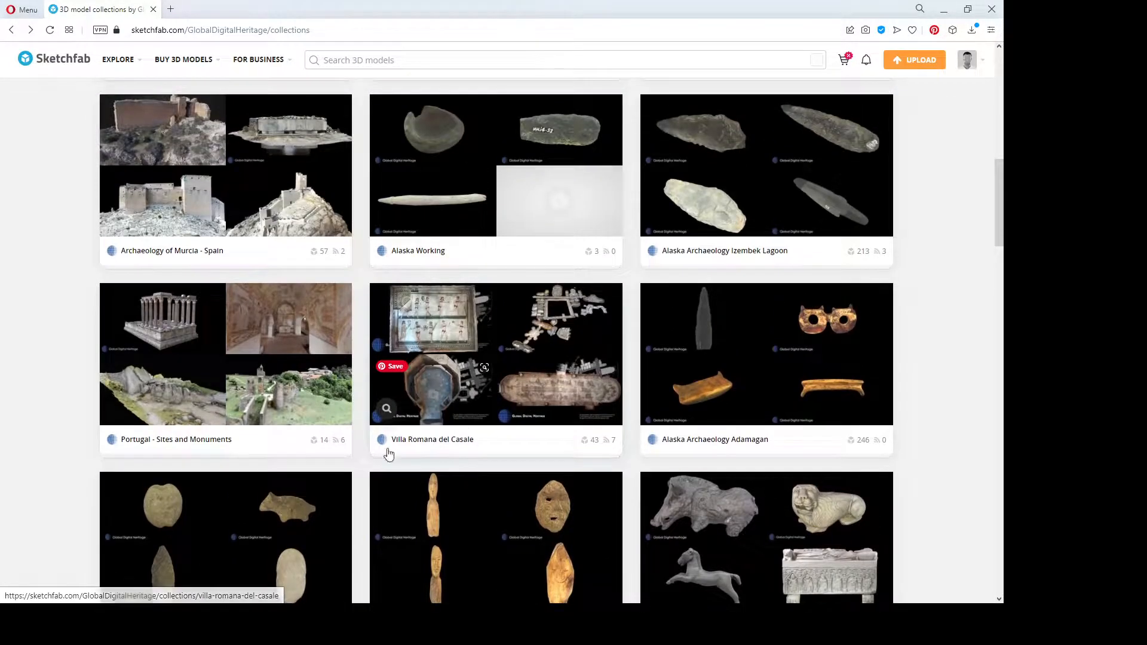
pyautogui.click(183, 338)
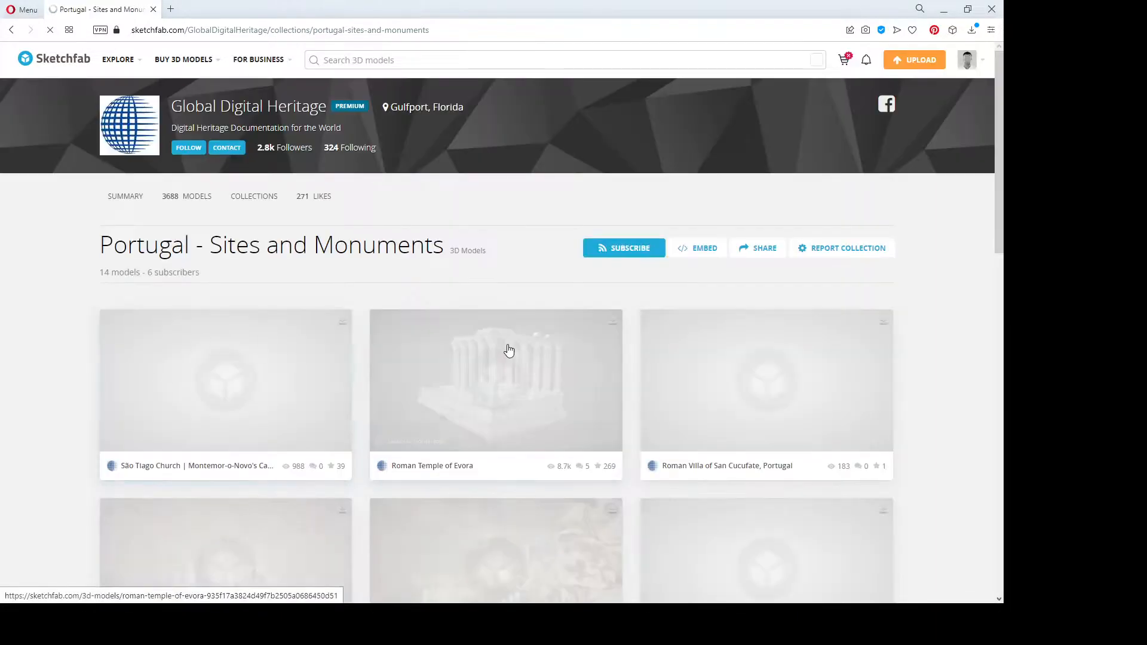
# Step: Examine the Roman Temple of Evora model from another angle, read its description, and return to the collection
pyautogui.click(535, 378)
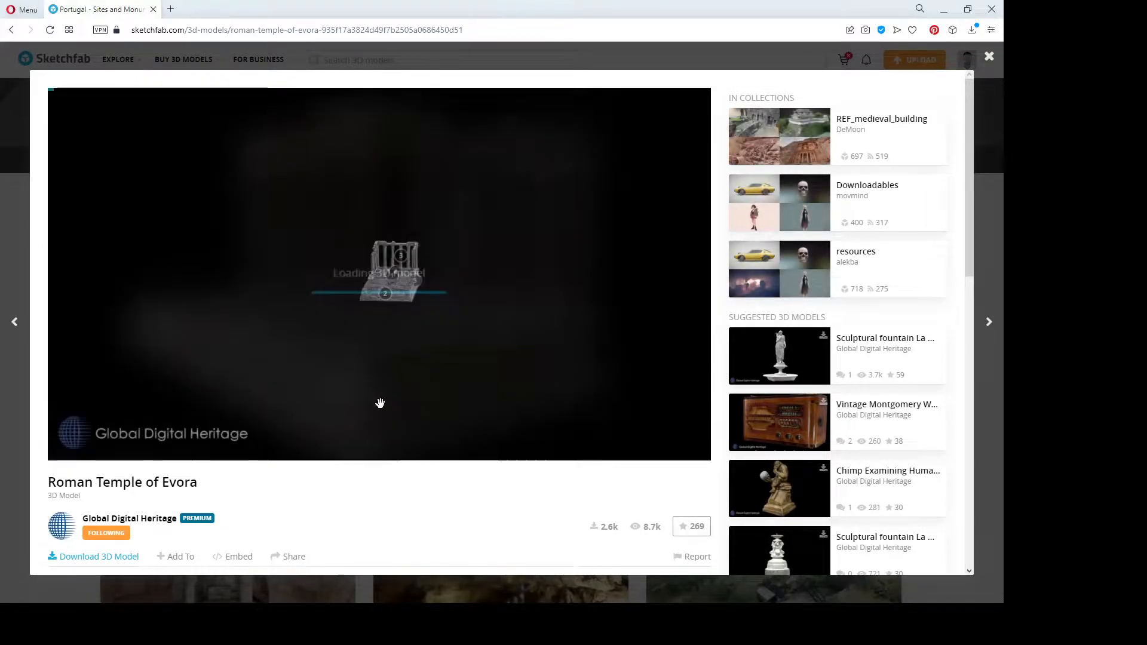
pyautogui.scroll(3, 456, 367)
pyautogui.moveTo(381, 403); pyautogui.dragTo(353, 315)
pyautogui.scroll(-3, 456, 366)
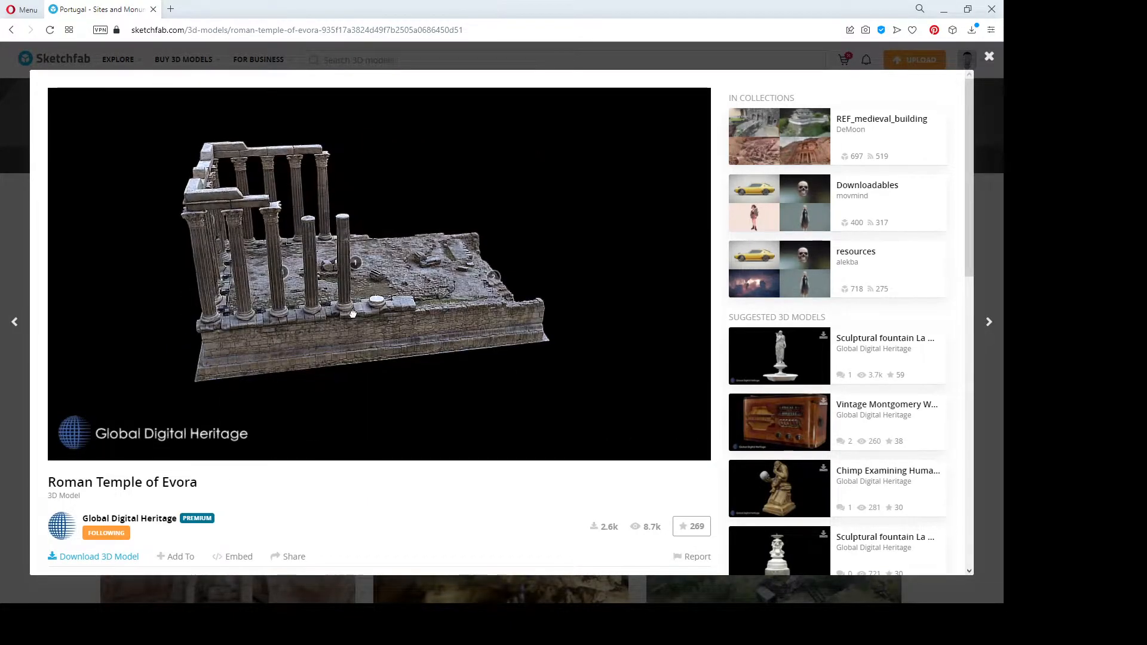
pyautogui.scroll(-3, 199, 453)
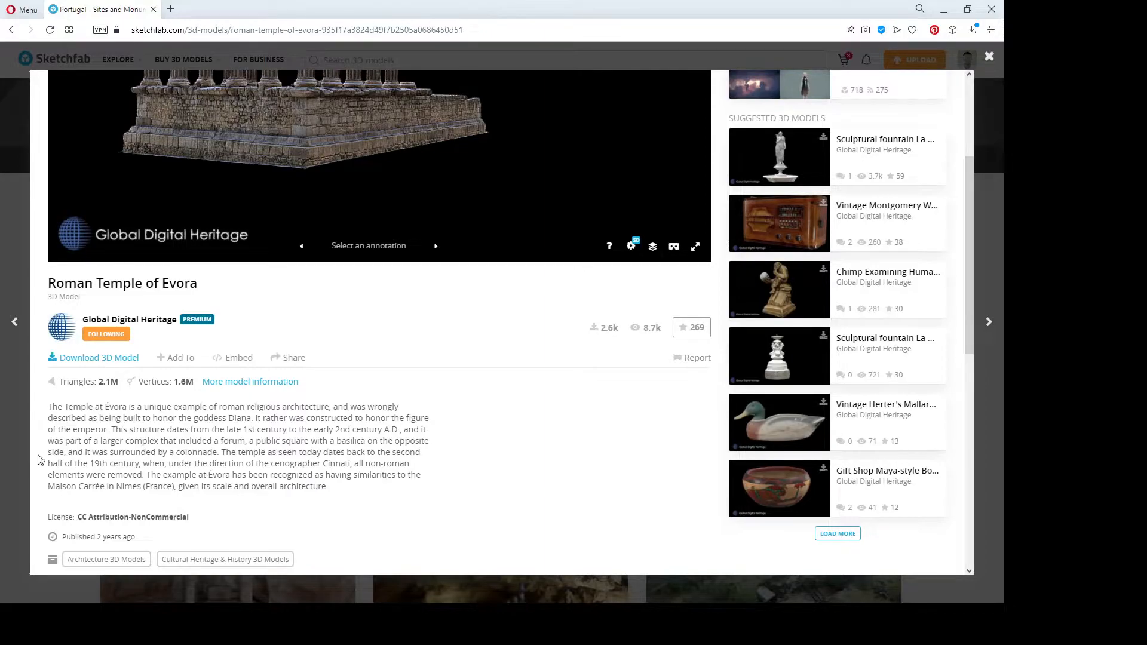
pyautogui.click(13, 468)
# Step: Open the "Half-Moon Stone, Cromeleque da Portela de Mogos" model and view the stone from another side
pyautogui.scroll(-1, 610, 431)
pyautogui.scroll(-8, 609, 432)
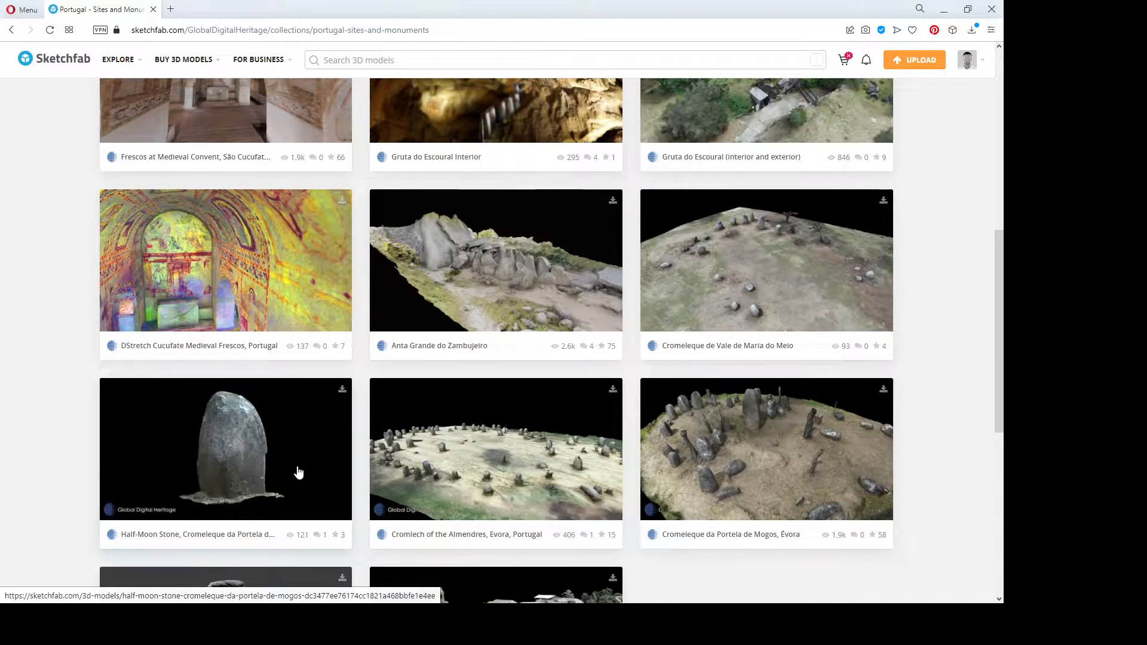
pyautogui.click(257, 472)
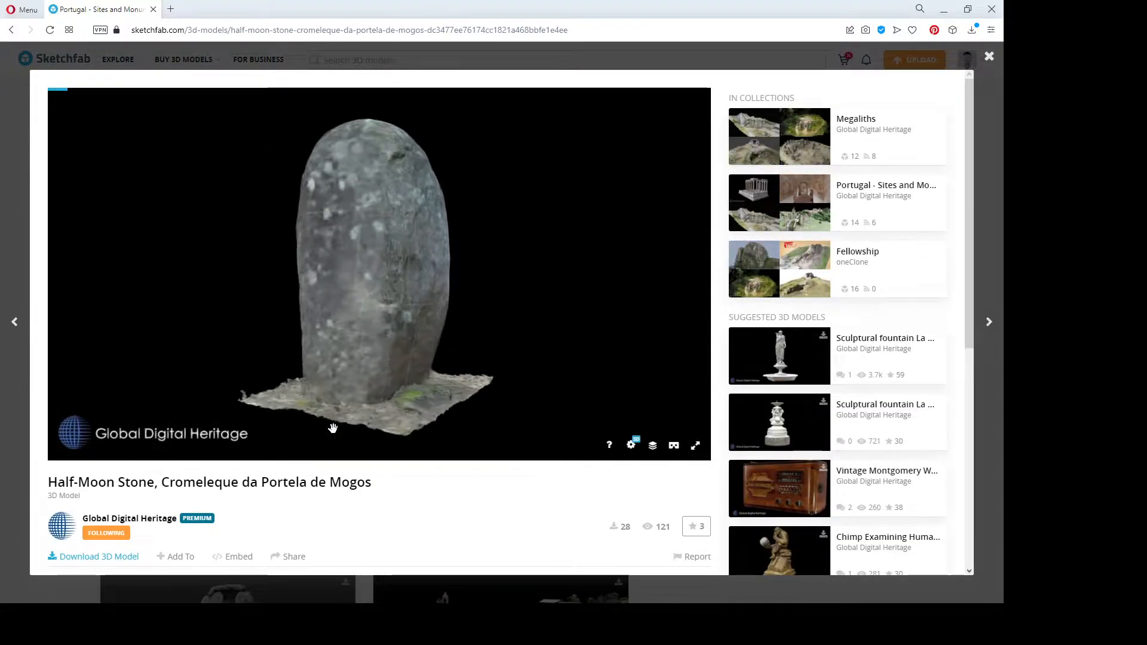
pyautogui.moveTo(285, 315)
pyautogui.mouseDown()
pyautogui.moveTo(518, 334)
pyautogui.moveTo(381, 328)
pyautogui.mouseUp()
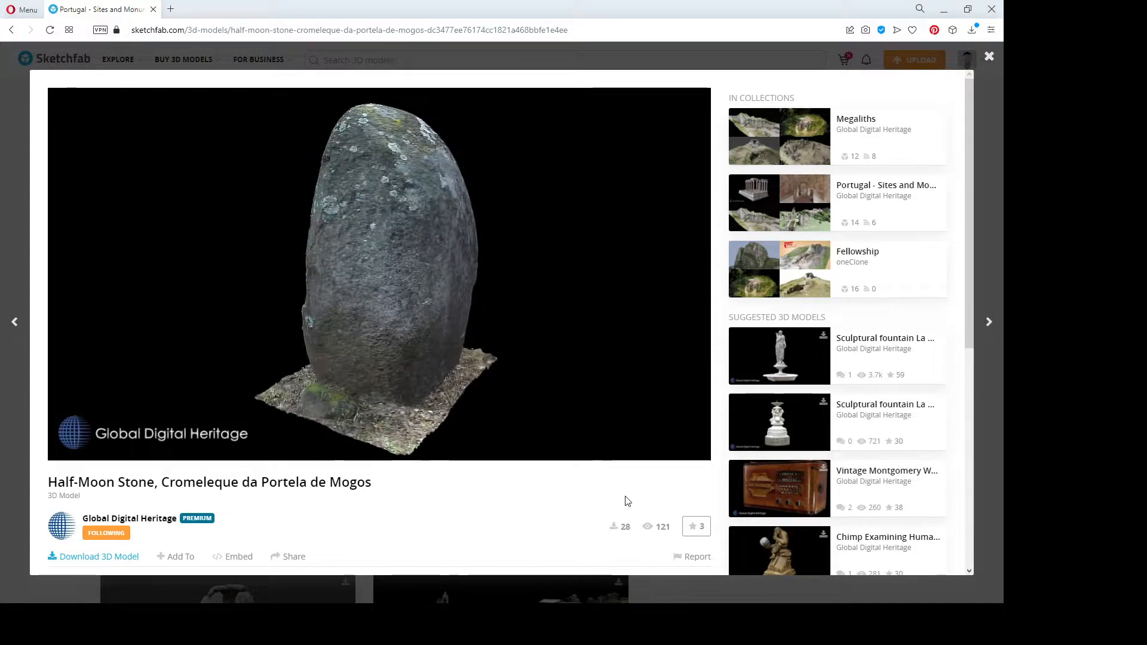
# Step: Download the Half-Moon Stone model in its original obj format, saving the zip in the blender\swamp\Model folder
pyautogui.scroll(-2, 376, 502)
pyautogui.click(112, 460)
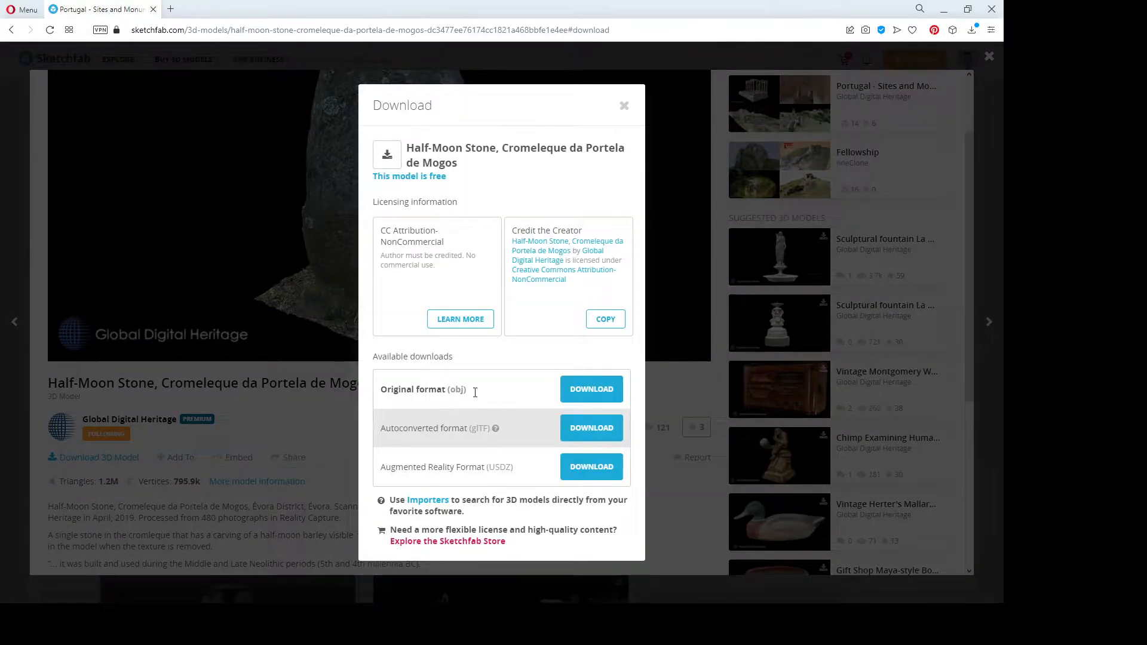
pyautogui.click(597, 392)
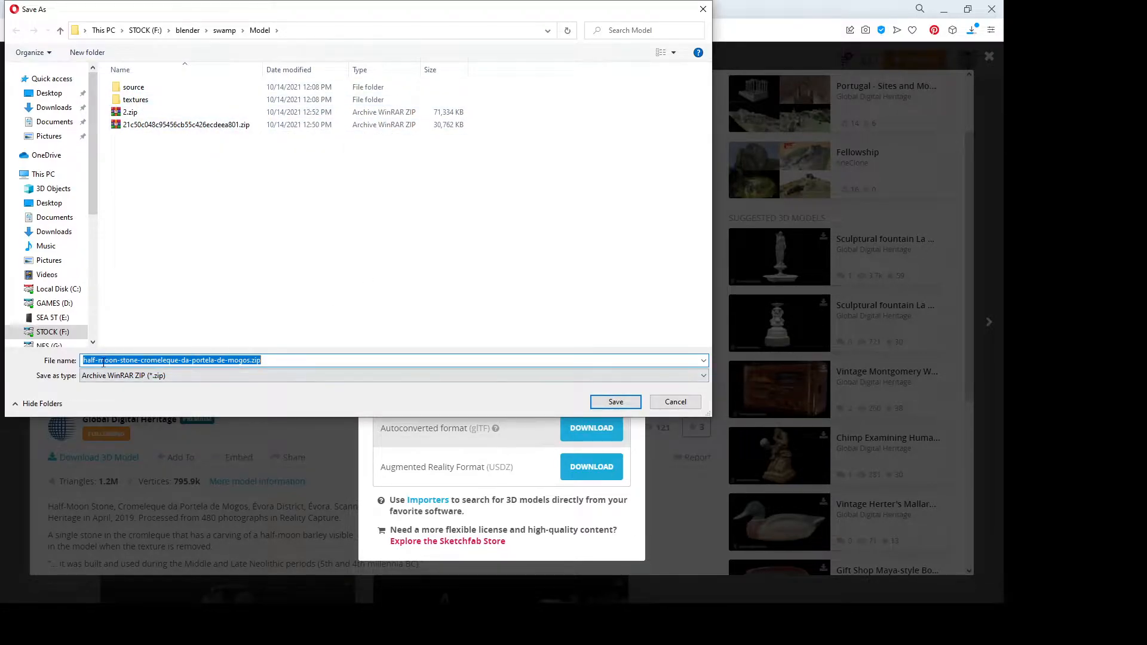
pyautogui.click(614, 403)
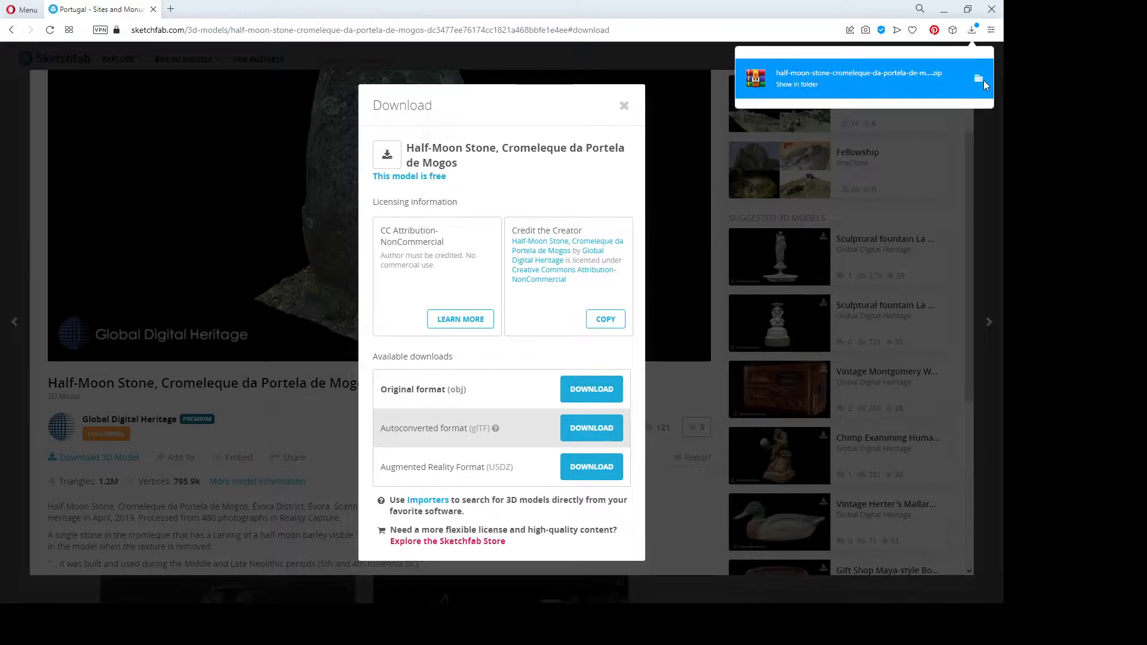
# Step: Show the downloaded half-moon-stone-cromeleque-da-portela-de-mogos.zip in its folder and extract its contents directly there
pyautogui.click(980, 80)
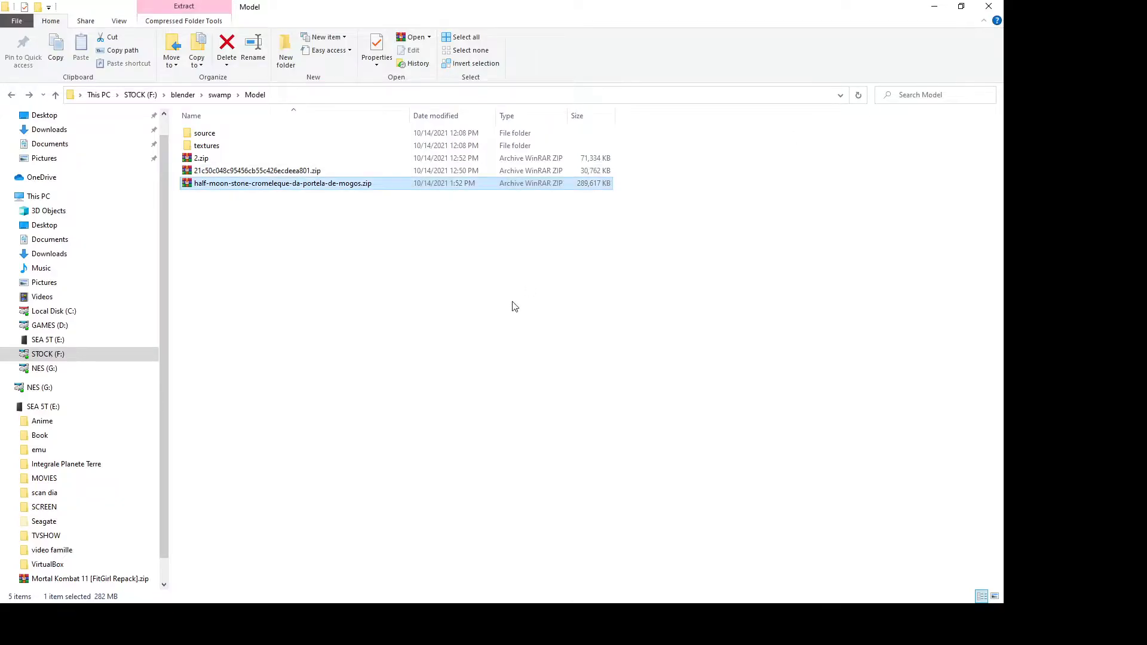
pyautogui.click(234, 187)
pyautogui.rightClick(228, 190)
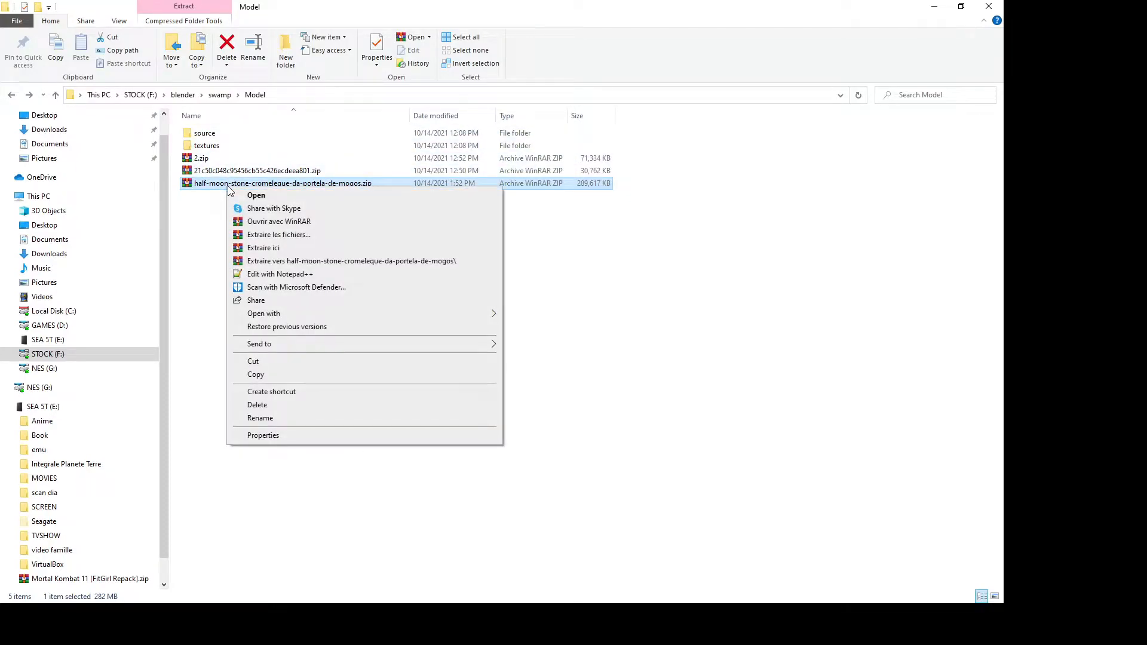
pyautogui.click(293, 259)
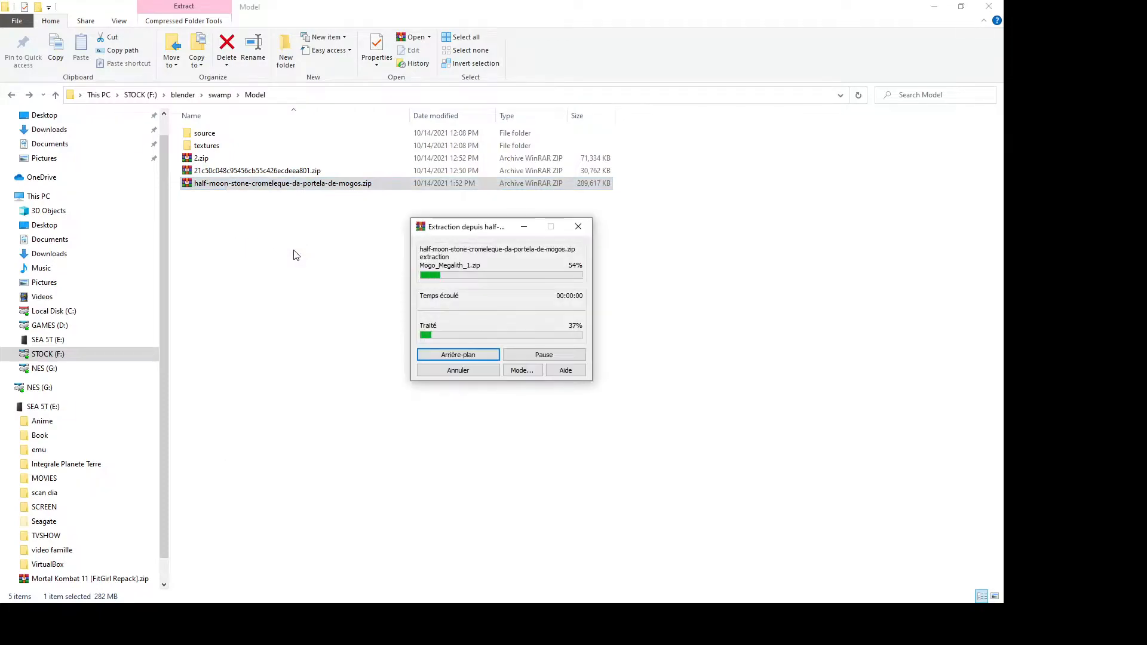
# Step: Extract Mogo_Megalith_1.zip directly into the source folder
pyautogui.doubleClick(231, 138)
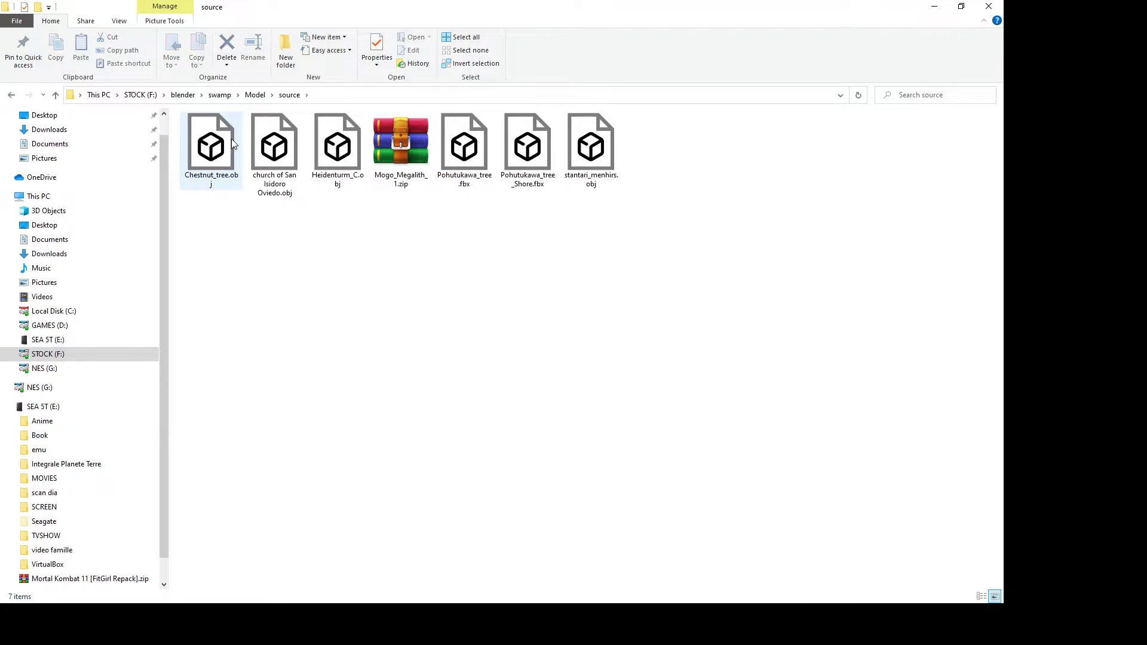
pyautogui.click(385, 150)
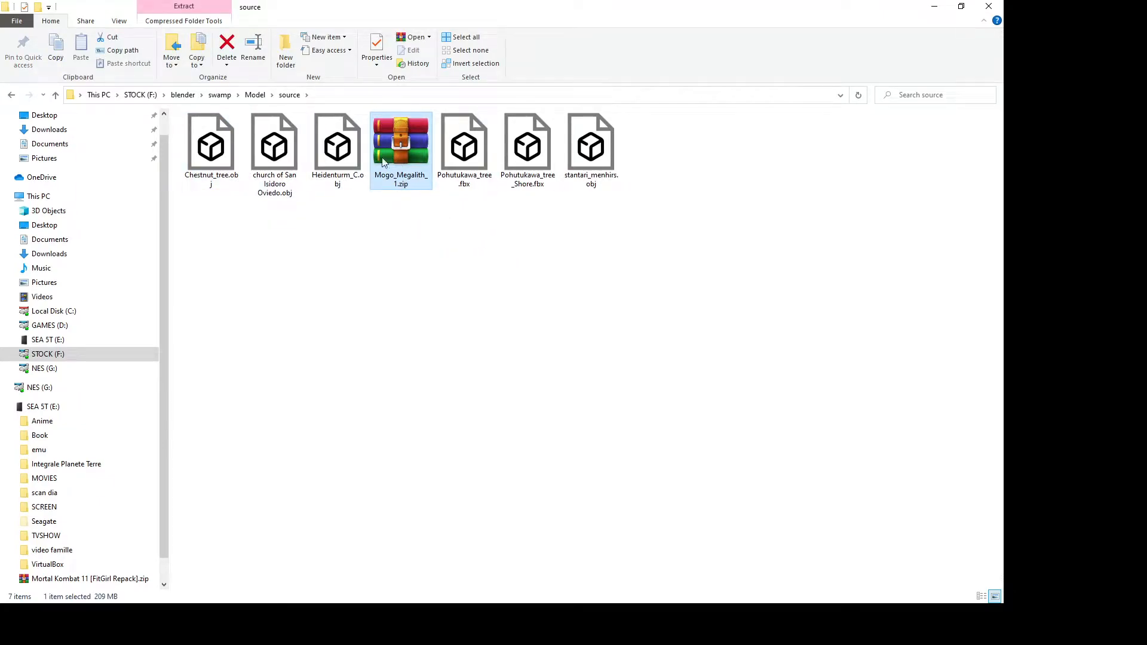
pyautogui.rightClick(407, 145)
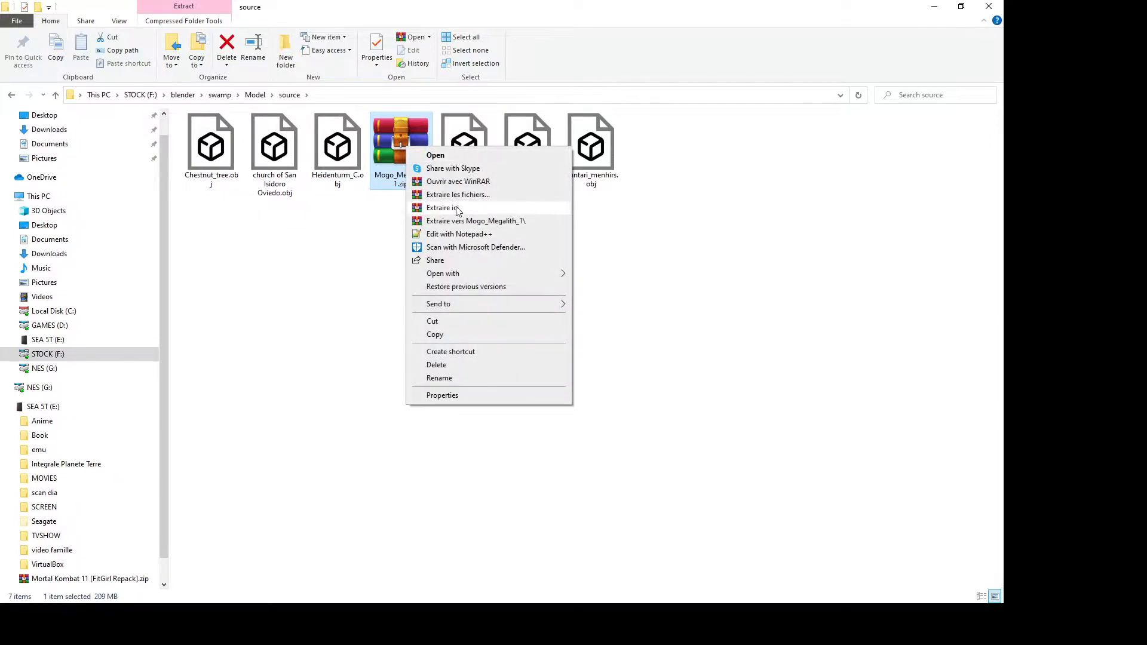
pyautogui.click(461, 212)
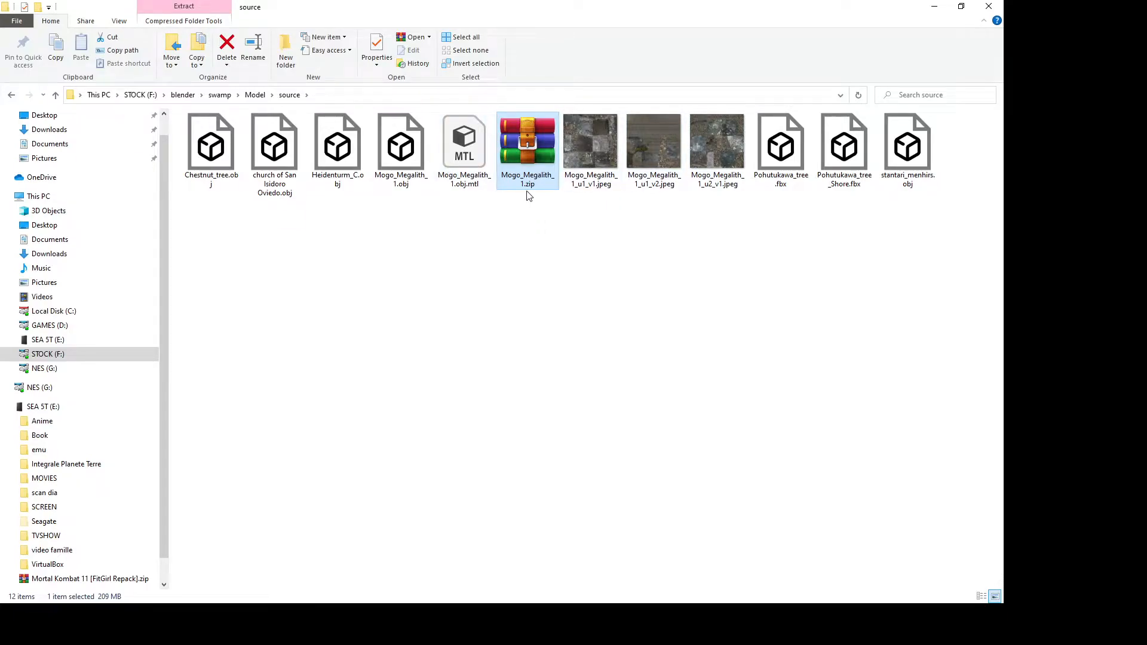
# Step: Delete the three Mogo_Megalith_1 JPEG textures from the source folder
pyautogui.moveTo(387, 217); pyautogui.dragTo(736, 129)
pyautogui.click(620, 257)
pyautogui.moveTo(588, 217); pyautogui.dragTo(737, 131)
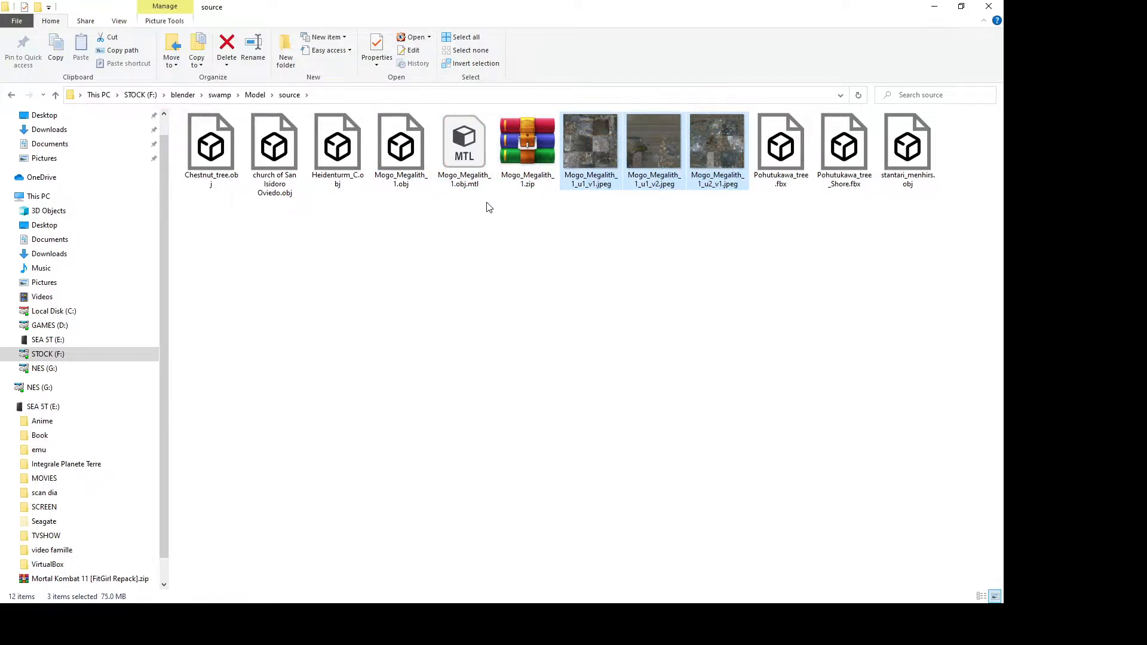
pyautogui.press('Delete')
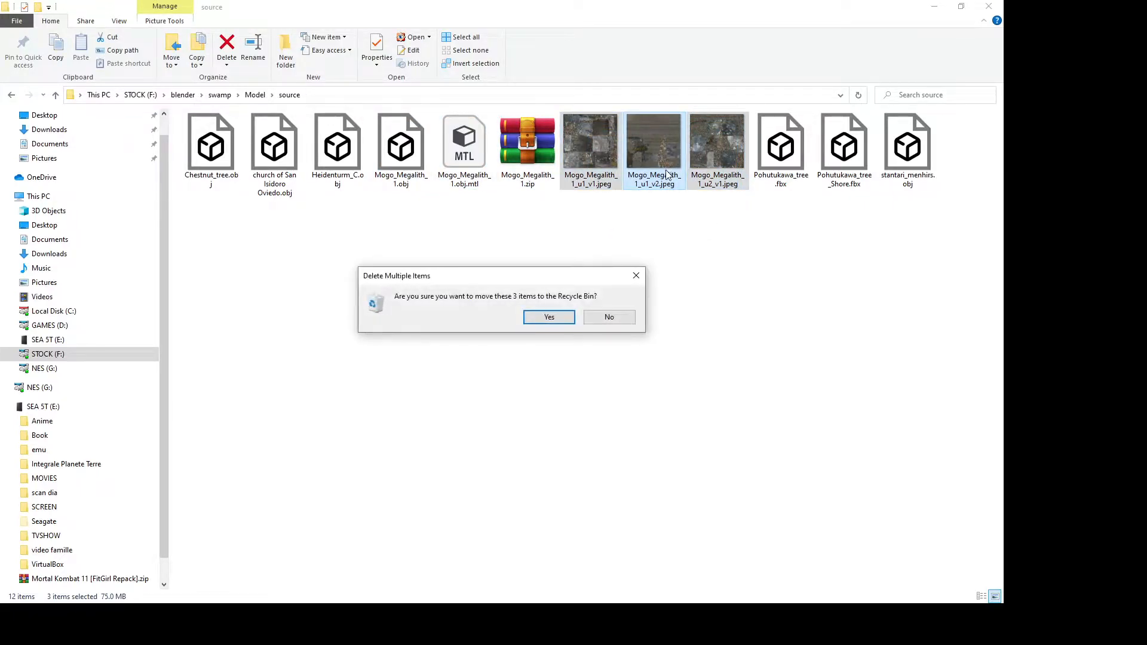
pyautogui.click(565, 319)
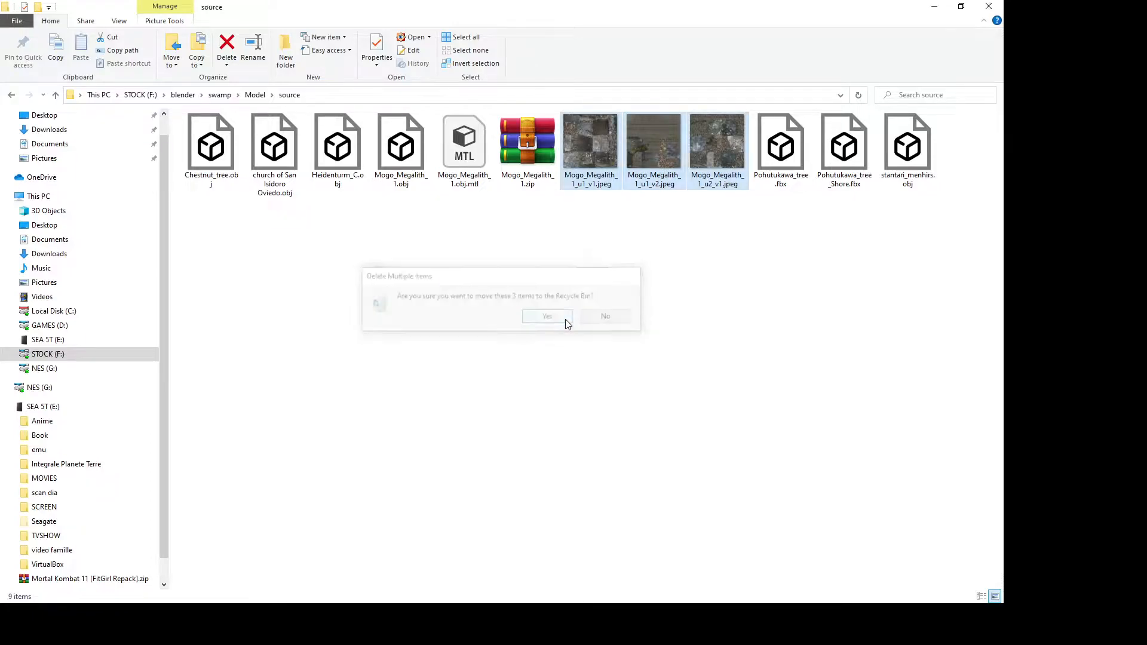
# Step: Delete Mogo_Megalith_1.zip and Mogo_Megalith_1.obj.mtl from the source folder, keeping the obj file
pyautogui.click(526, 150)
pyautogui.press('Delete')
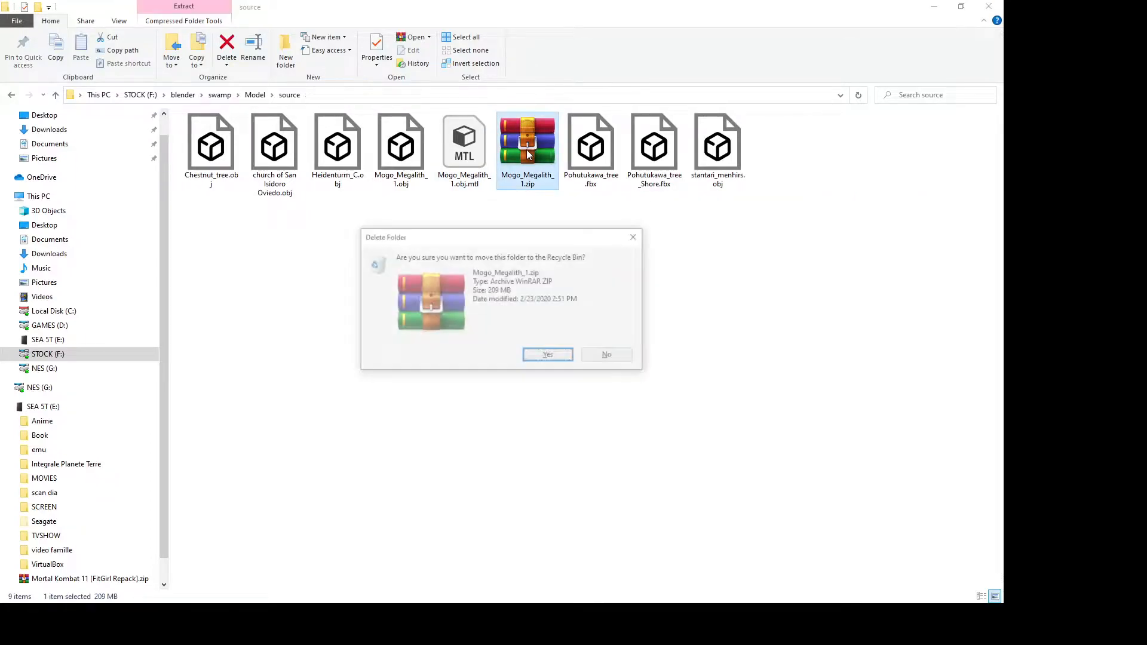
pyautogui.click(547, 354)
pyautogui.click(417, 146)
pyautogui.click(469, 143)
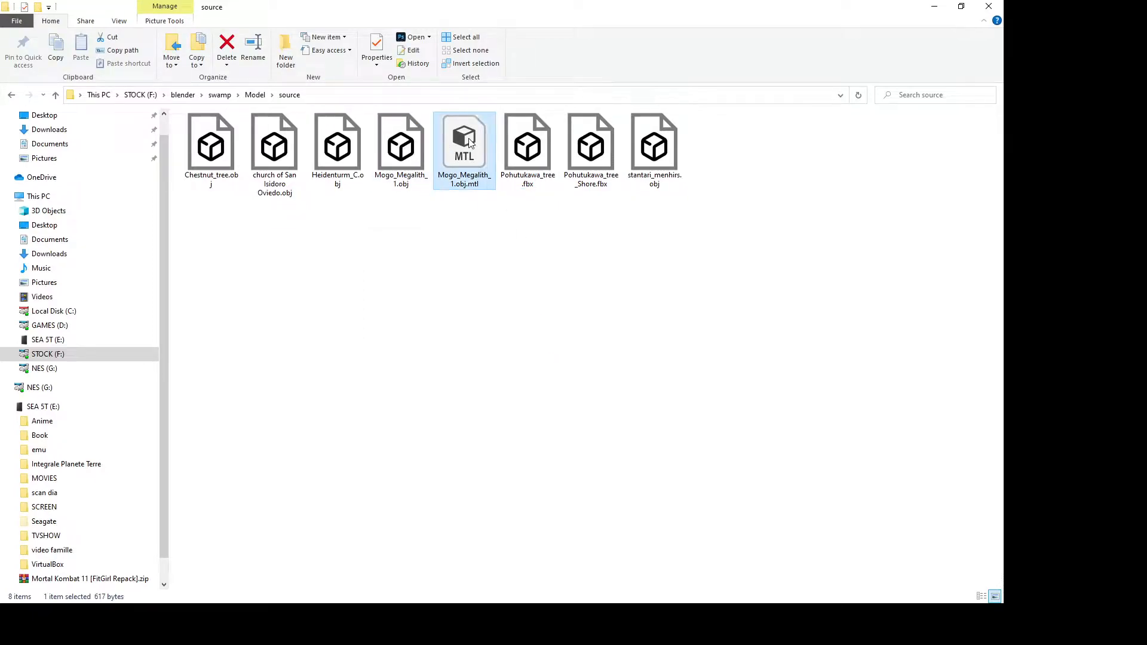
pyautogui.press('Delete')
pyautogui.press('Return')
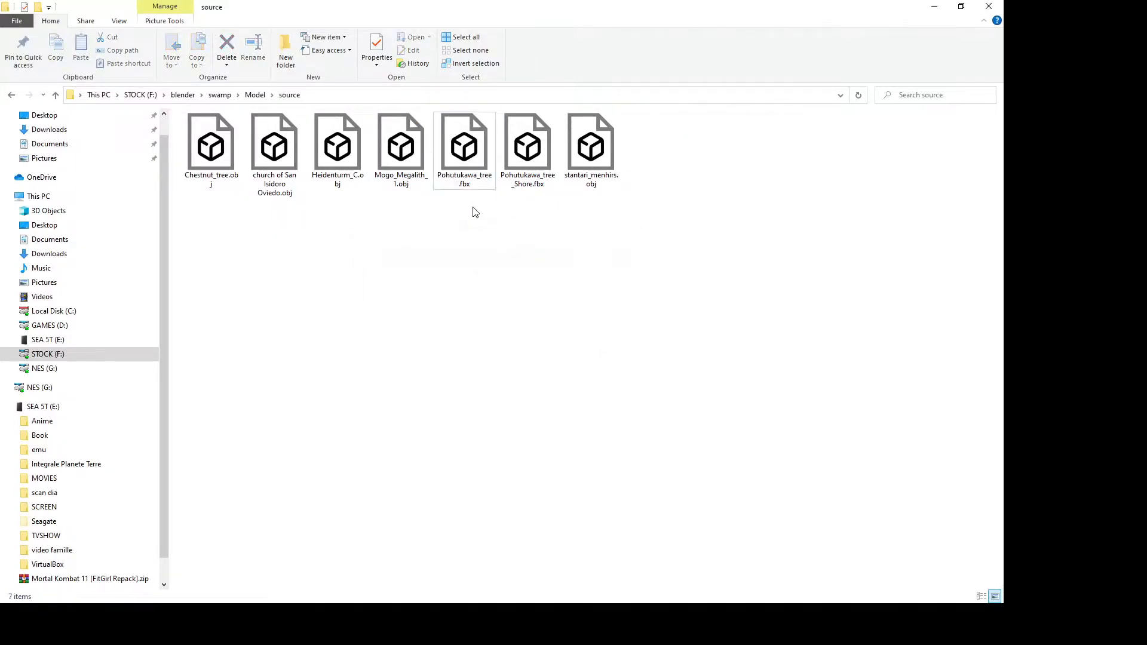
# Step: Check the Mogo_Megalith_1 texture images in the textures folder
pyautogui.click(257, 96)
pyautogui.doubleClick(210, 147)
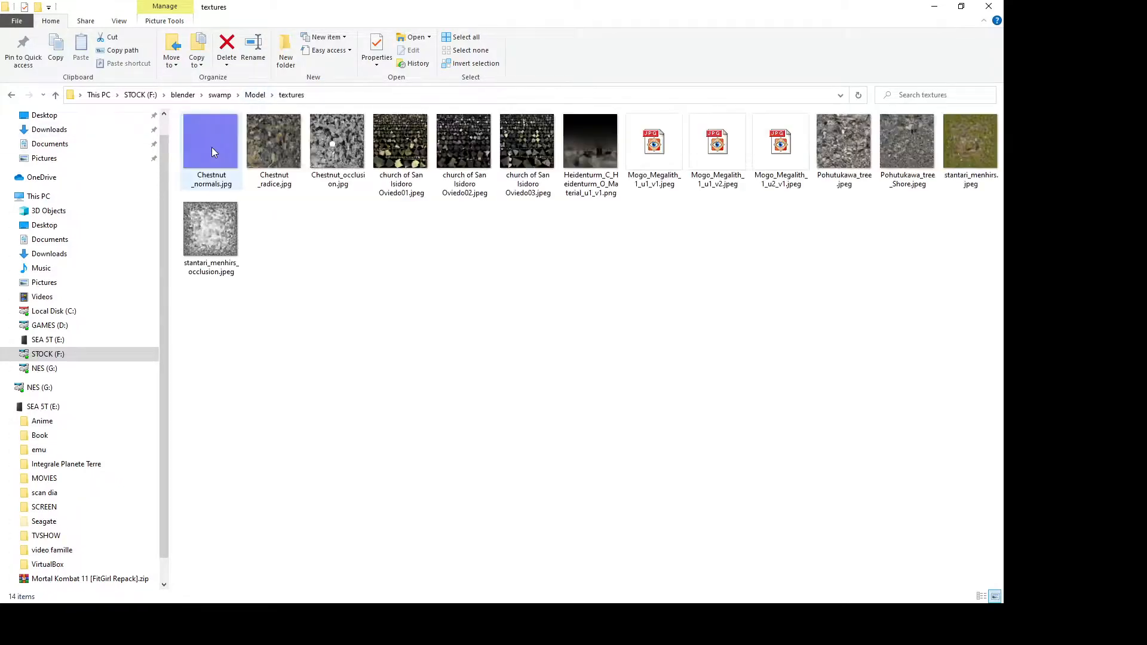
pyautogui.click(662, 148)
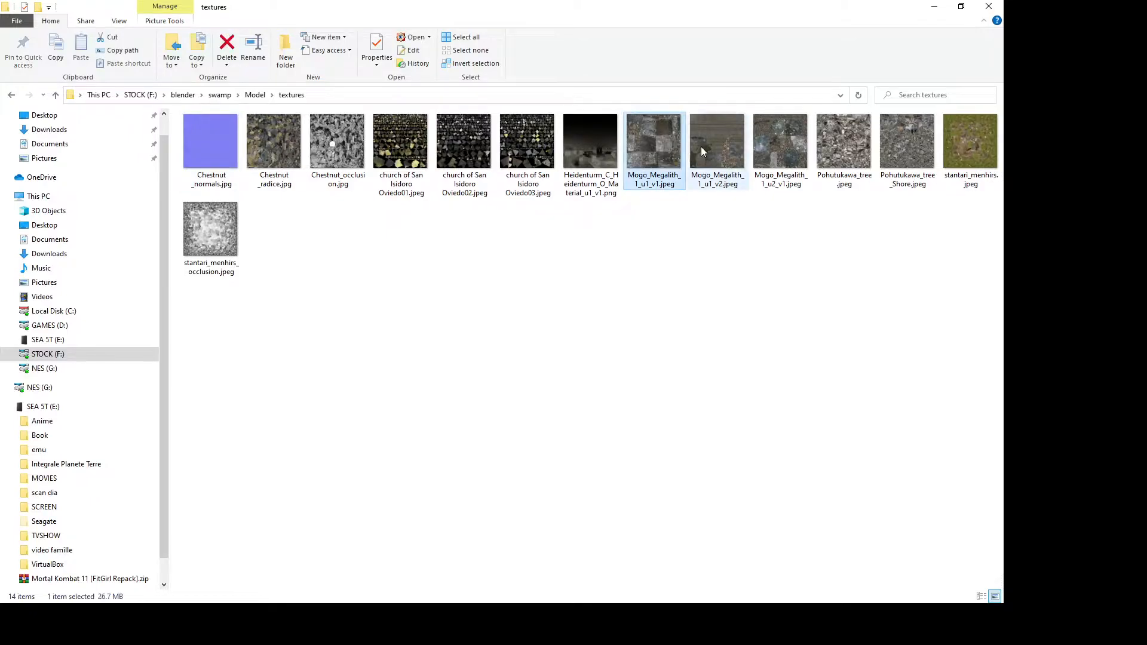
pyautogui.click(787, 151)
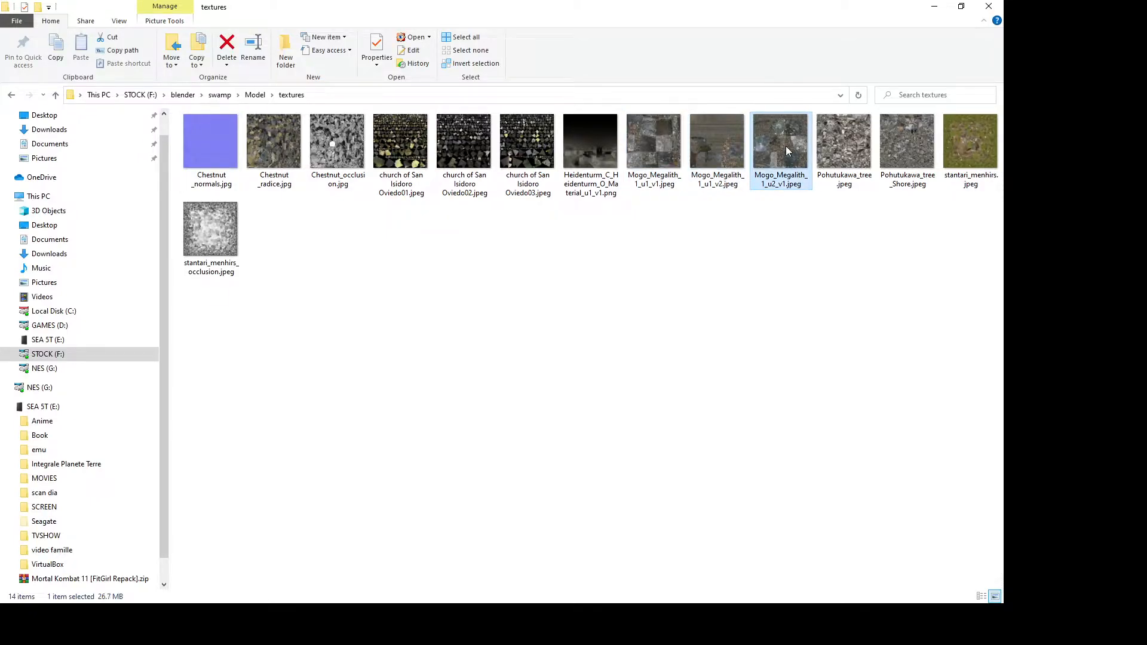
# Step: Return to the Model folder and delete the archive half-moon-stone-cromeleque-da-portela-de-mogos.zip
pyautogui.click(260, 97)
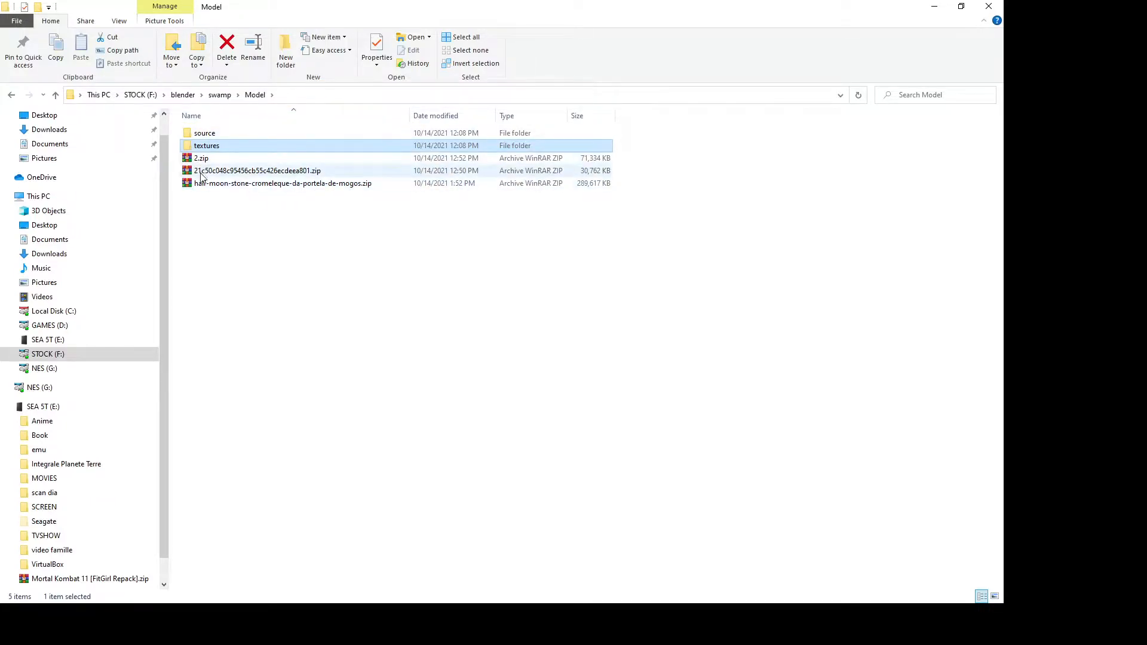
pyautogui.click(232, 187)
pyautogui.press('Delete')
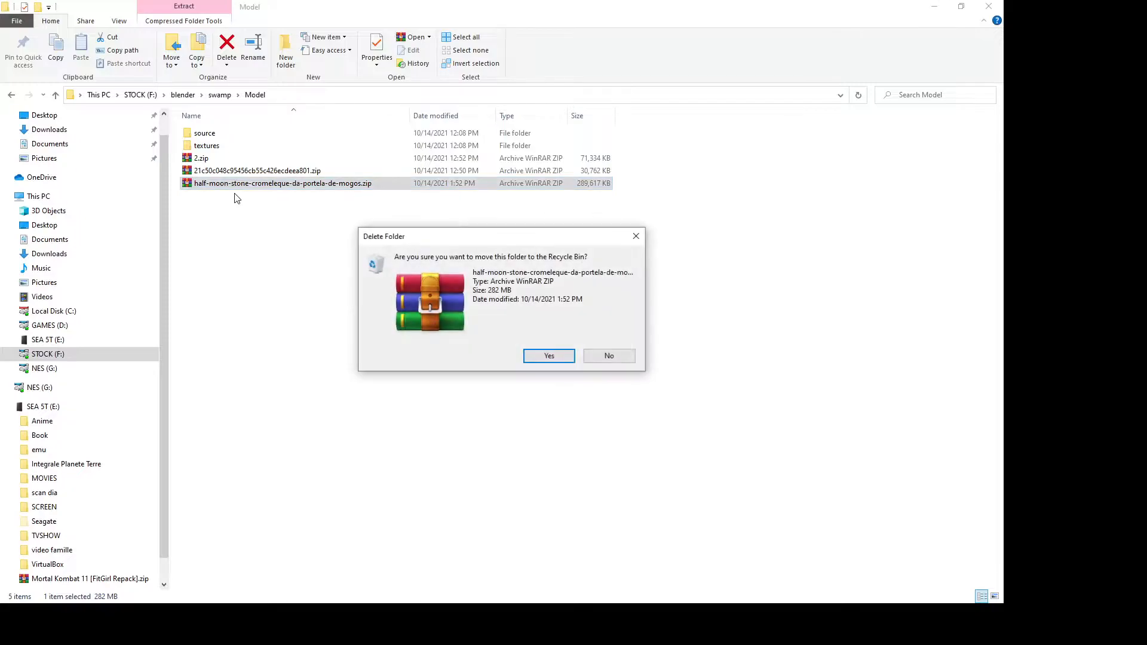
pyautogui.press('Return')
# Step: Extract 21c50c048c95456cb55c426ecdeea801.zip directly into the Model folder
pyautogui.click(219, 173)
pyautogui.rightClick(218, 174)
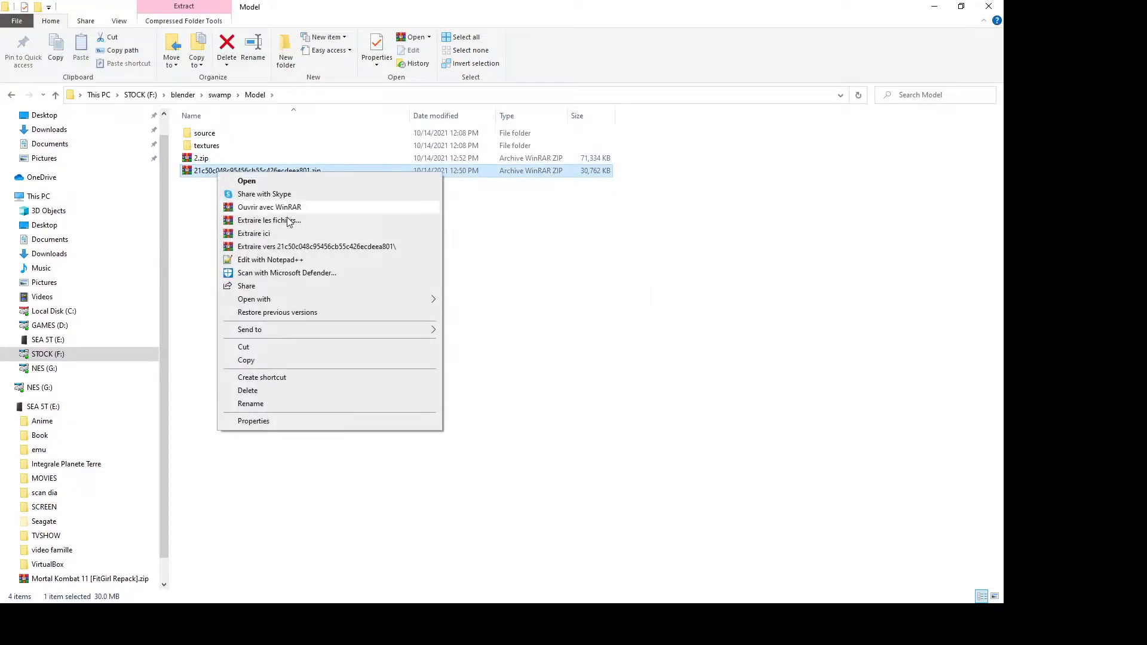
pyautogui.click(288, 246)
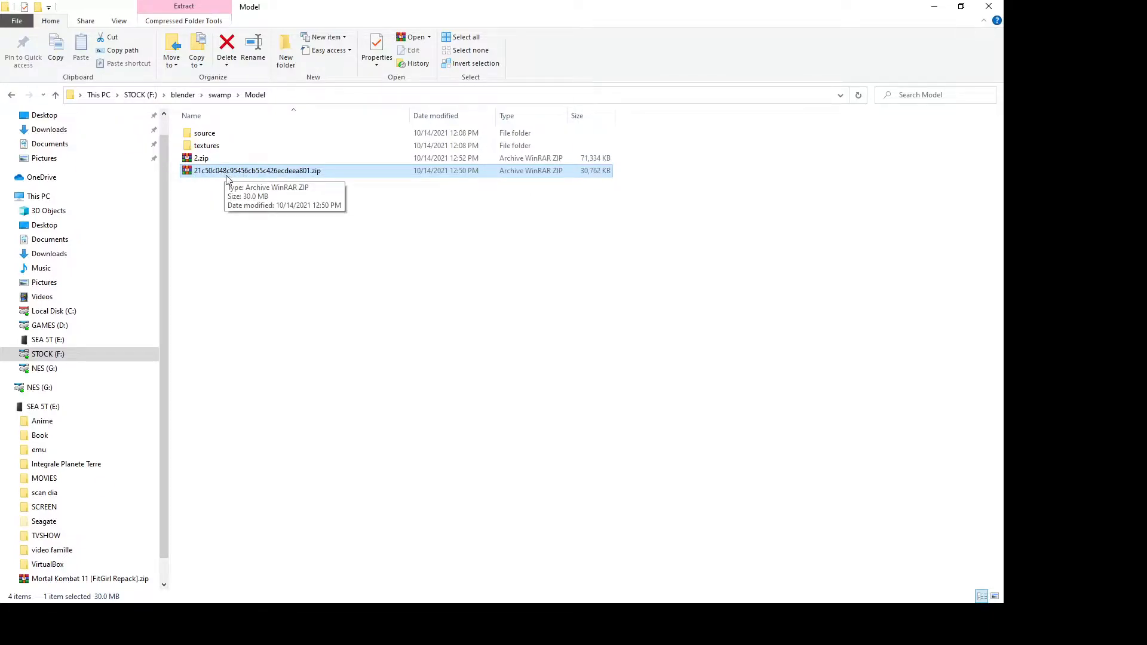
# Step: Extract Kolpachenko-200k.zip directly into the source folder
pyautogui.doubleClick(225, 138)
pyautogui.click(398, 137)
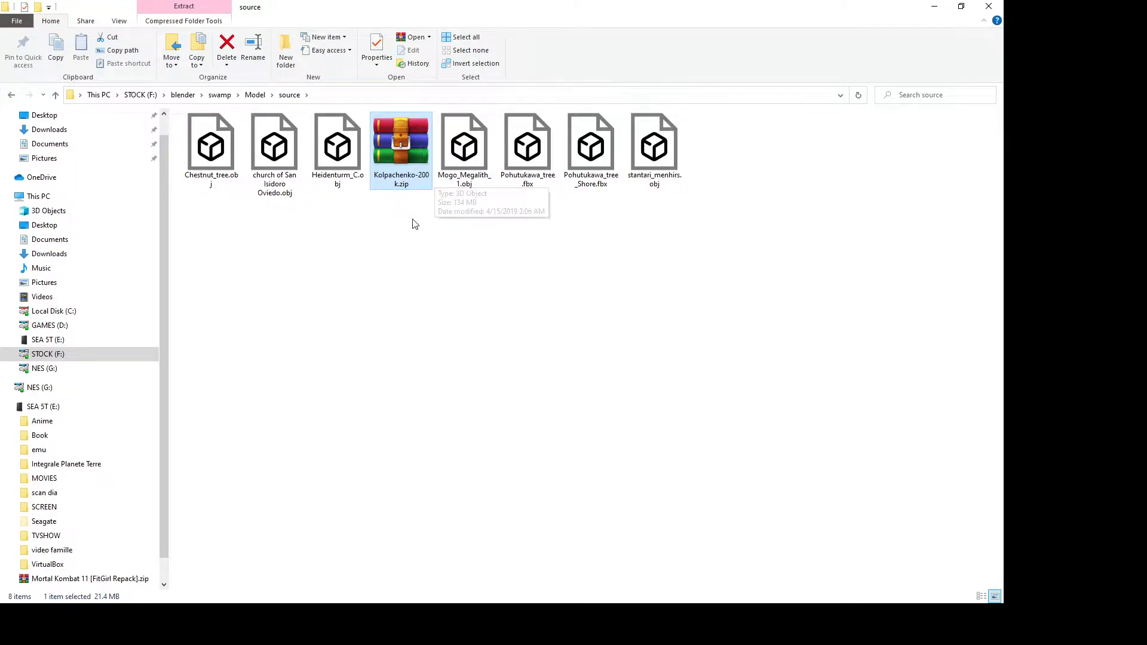
pyautogui.rightClick(400, 144)
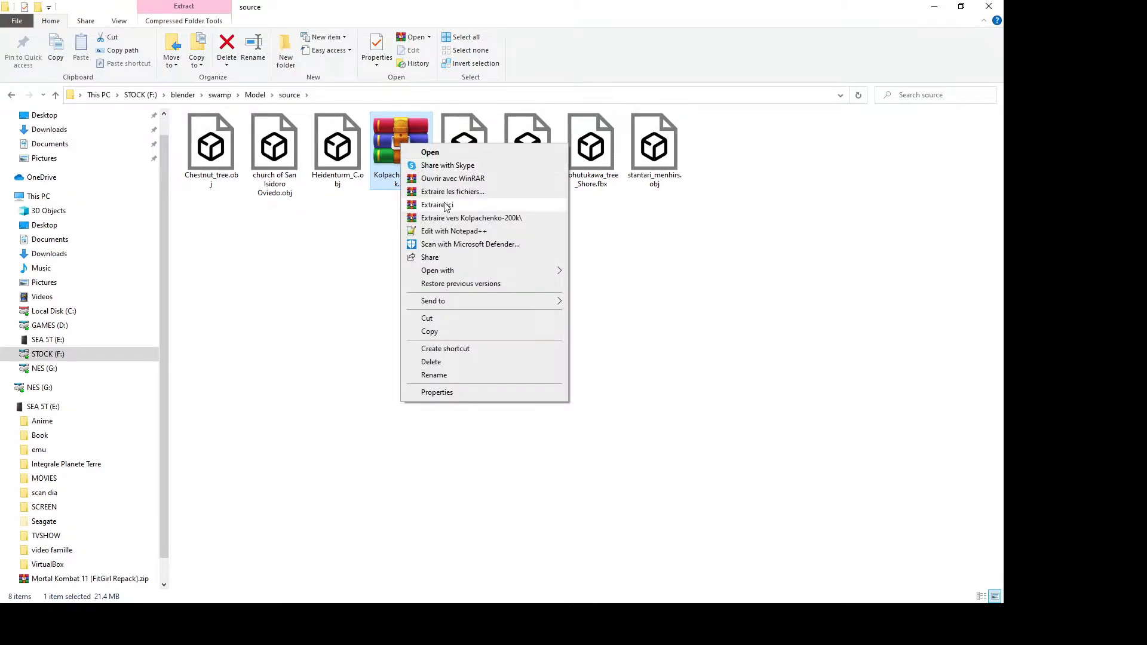
pyautogui.click(447, 206)
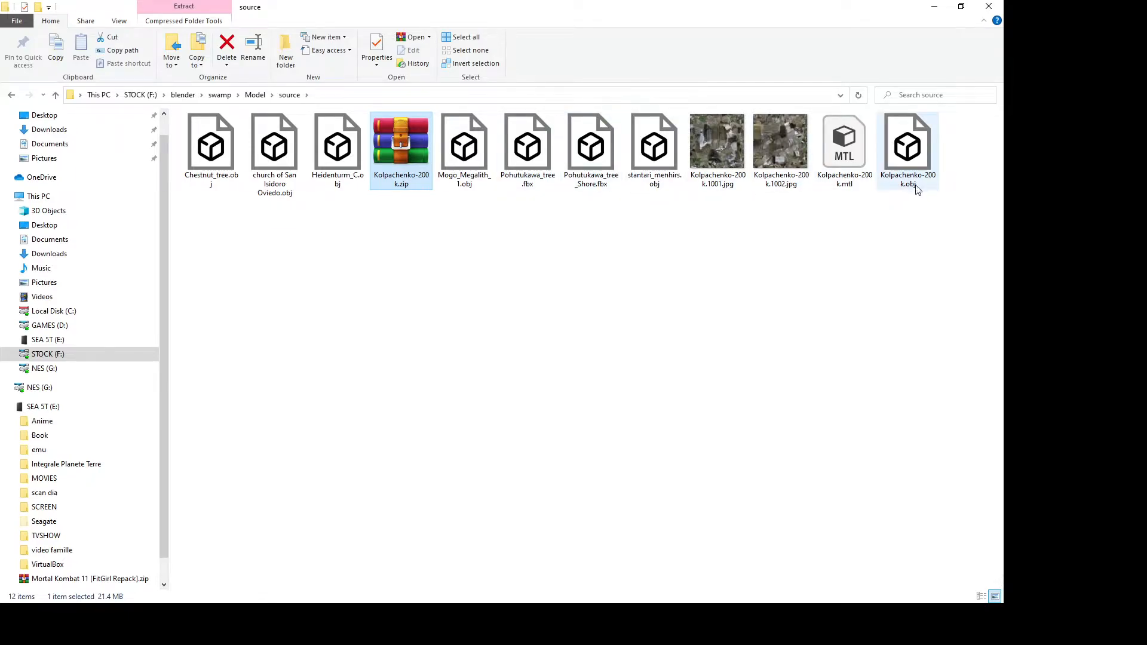
# Step: Delete the two Kolpachenko-200k jpg images, the mtl file and the zip from the source folder, keeping the obj
pyautogui.moveTo(856, 218); pyautogui.dragTo(692, 111)
pyautogui.press('Delete')
pyautogui.click(548, 315)
pyautogui.click(392, 142)
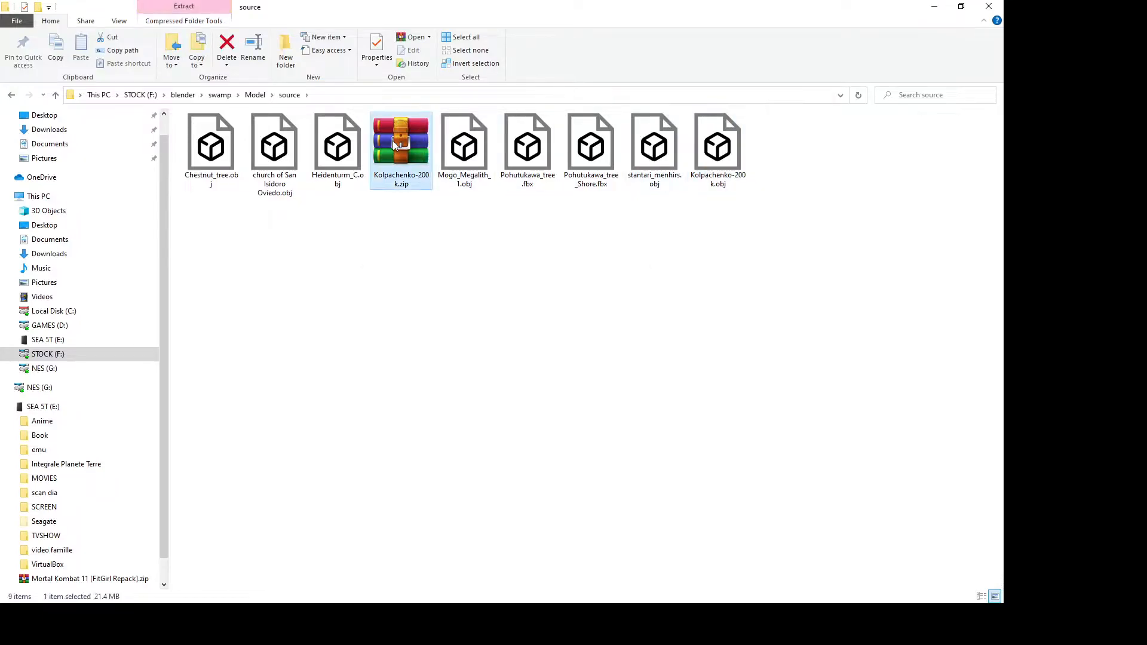
pyautogui.press('Delete')
pyautogui.press('Return')
# Step: Check the Kolpachenko-200k texture images in the textures folder and return to the Model folder
pyautogui.hotkey('alt', 'Left')
pyautogui.doubleClick(207, 146)
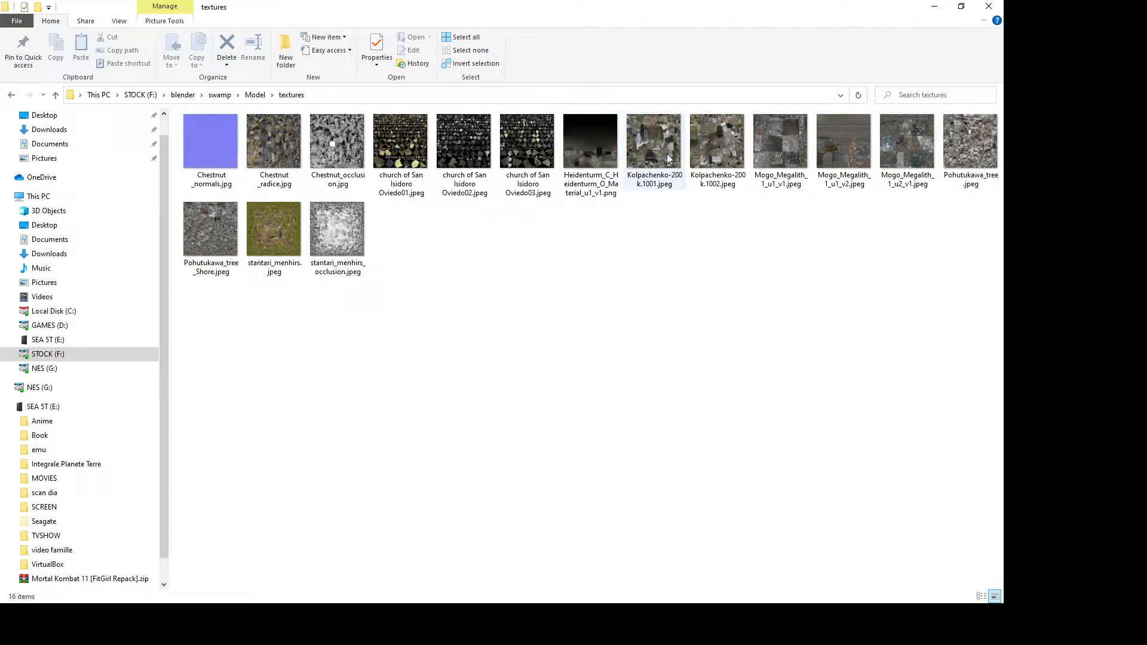
pyautogui.click(707, 149)
pyautogui.hotkey('alt', 'Left')
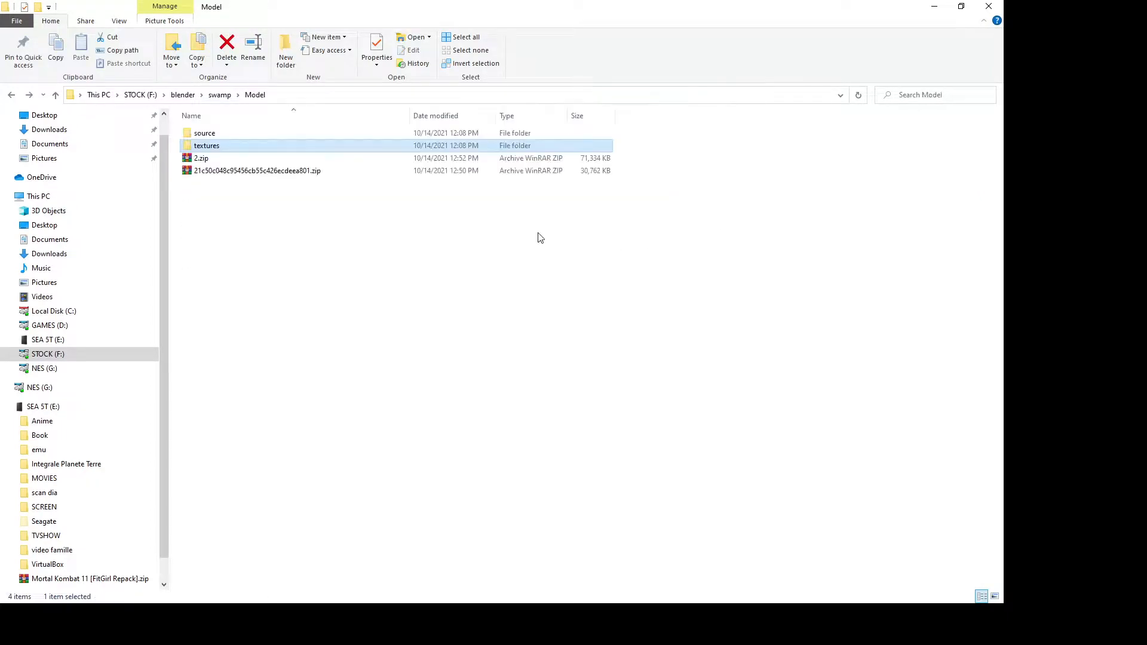
# Step: Delete the archives 2.zip and 21c50c048c95456cb55c426ecdeea801.zip from the Model folder
pyautogui.moveTo(284, 223); pyautogui.dragTo(199, 161)
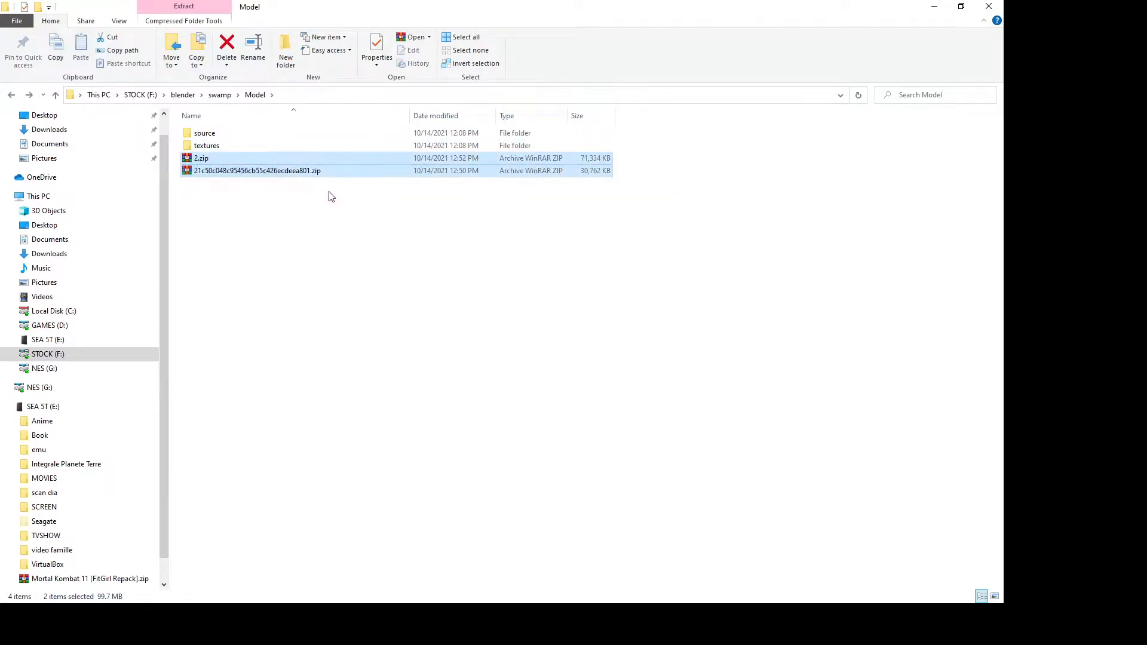
pyautogui.press('Delete')
pyautogui.click(544, 320)
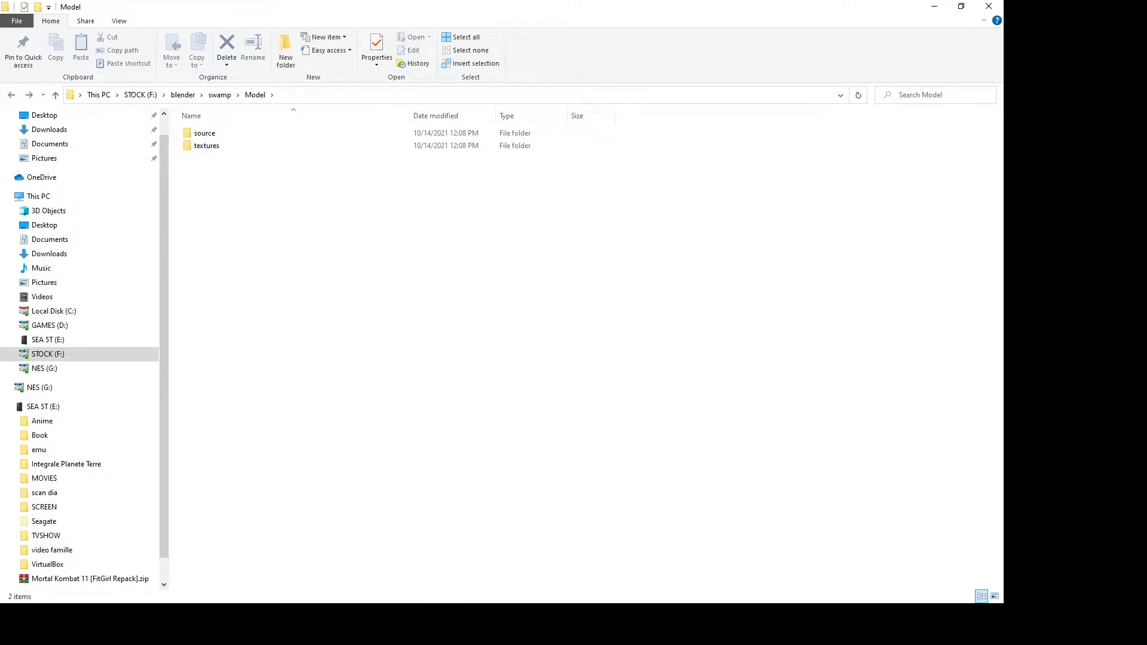
# Step: Switch to Blender and examine the trees, church arch and menhirs already in the scene
pyautogui.click(455, 616)
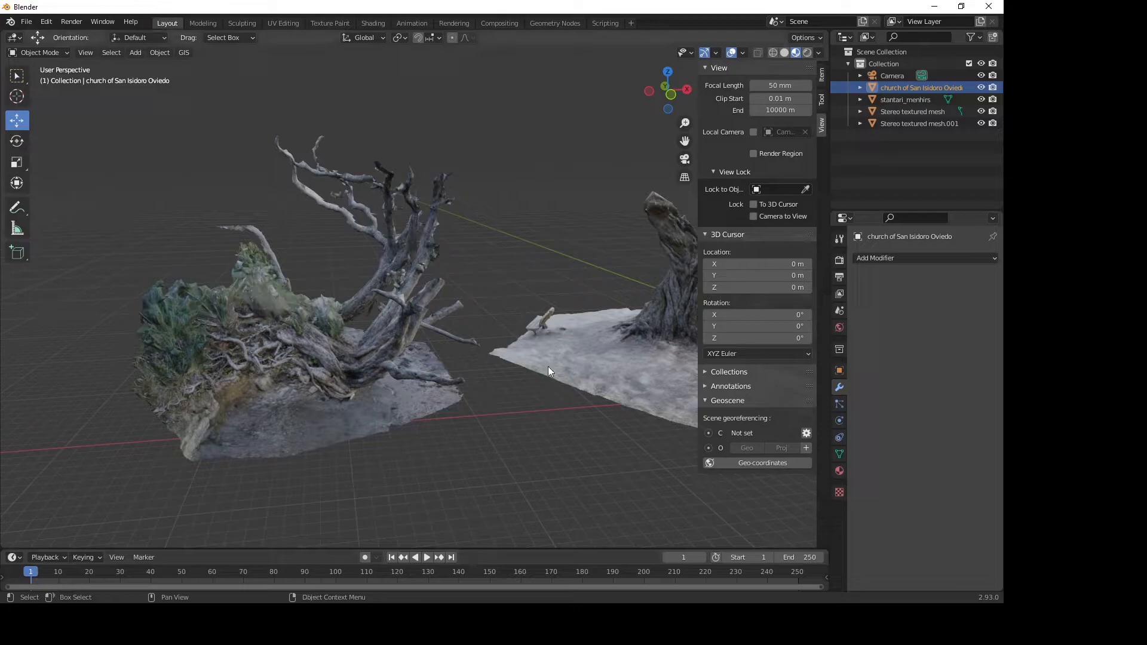
pyautogui.moveTo(582, 336); pyautogui.dragTo(287, 293, button='middle')
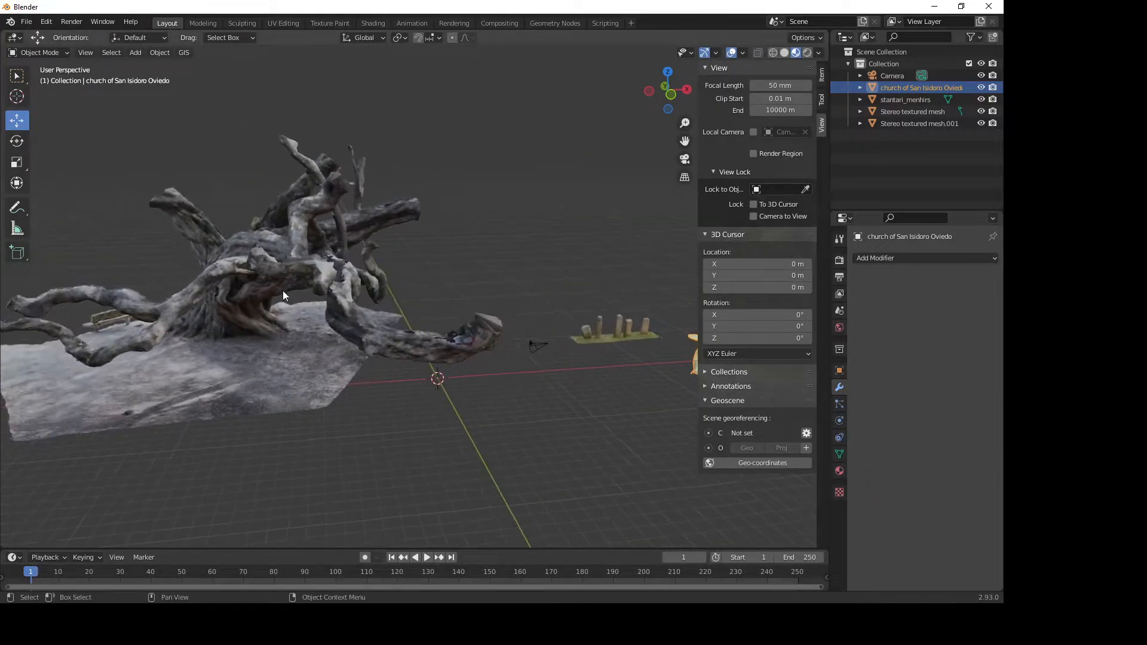
pyautogui.click(286, 293)
pyautogui.moveTo(477, 336); pyautogui.dragTo(260, 364, button='middle')
pyautogui.scroll(4, 260, 363)
pyautogui.keyDown('shift'); pyautogui.moveTo(278, 426); pyautogui.dragTo(306, 311, button='middle'); pyautogui.keyUp('shift')
pyautogui.scroll(-4, 232, 341)
pyautogui.click(257, 356)
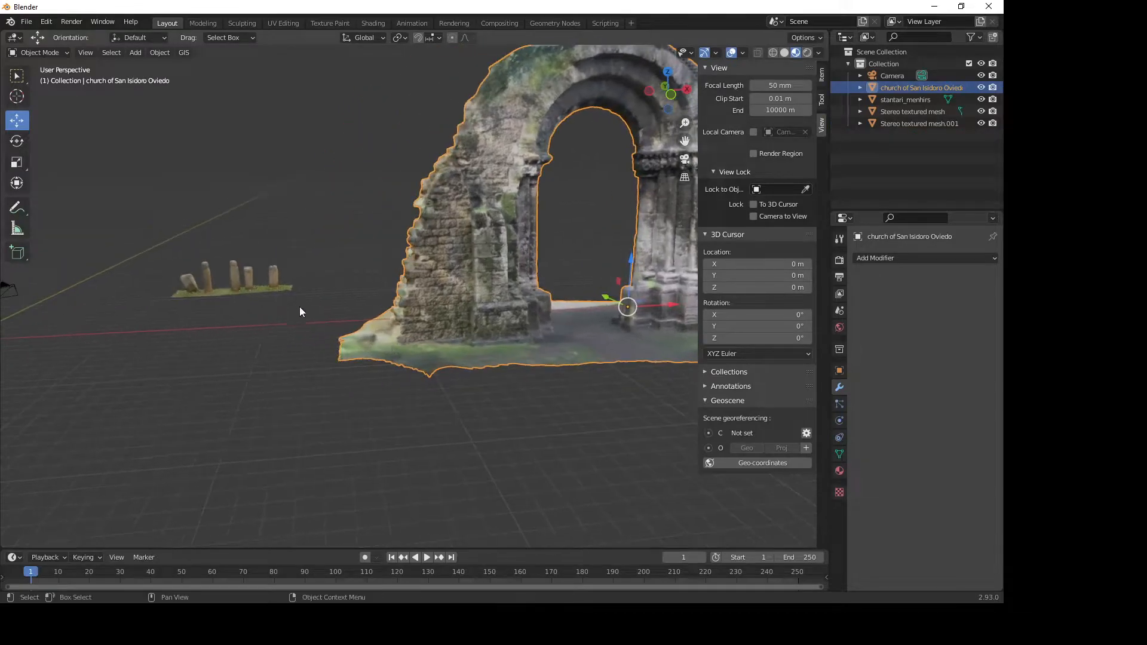
pyautogui.click(234, 287)
pyautogui.moveTo(234, 286); pyautogui.dragTo(410, 396, button='middle')
pyautogui.click(427, 412)
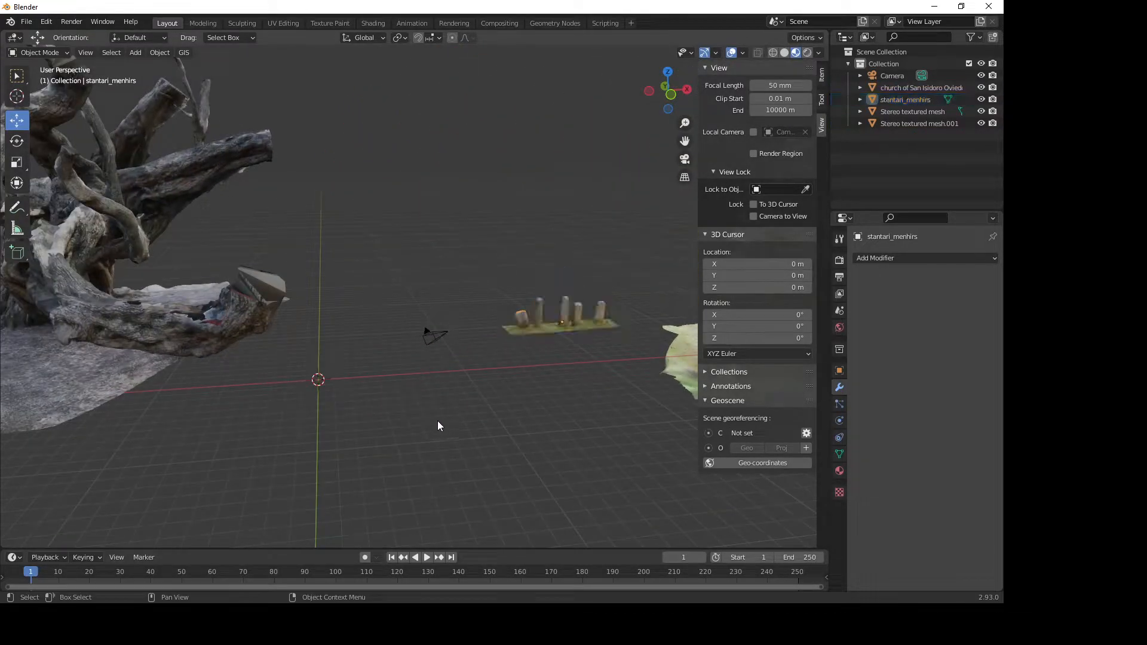
# Step: Import Kolpachenko-200k.obj from the source folder as a Wavefront model
pyautogui.click(32, 27)
pyautogui.moveTo(81, 184)
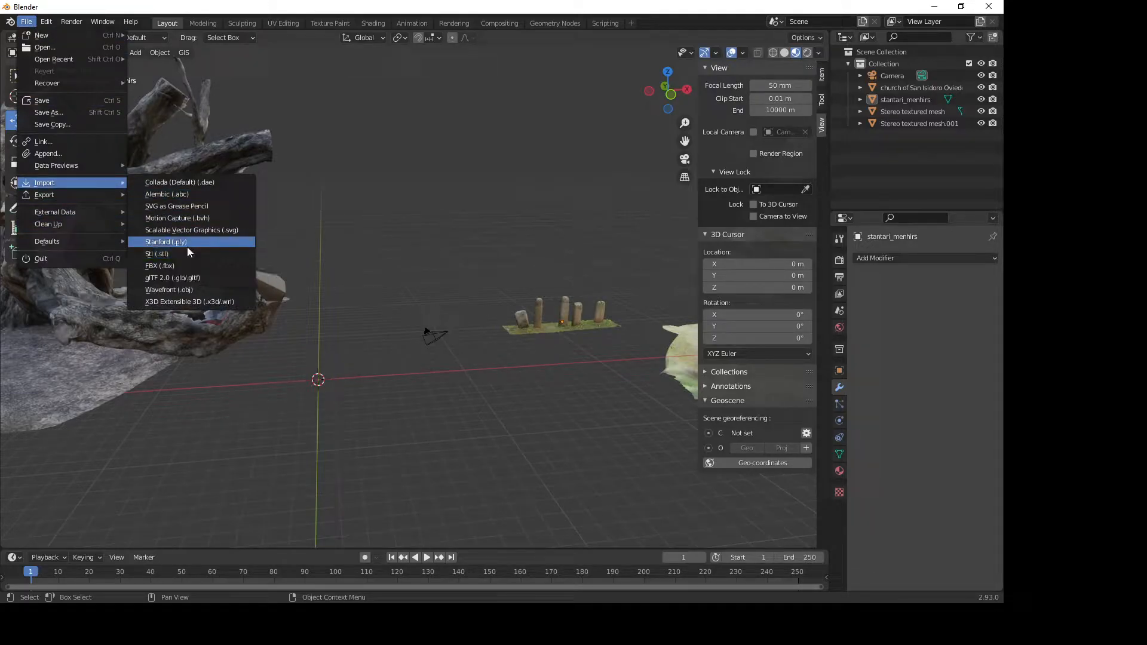
pyautogui.click(203, 287)
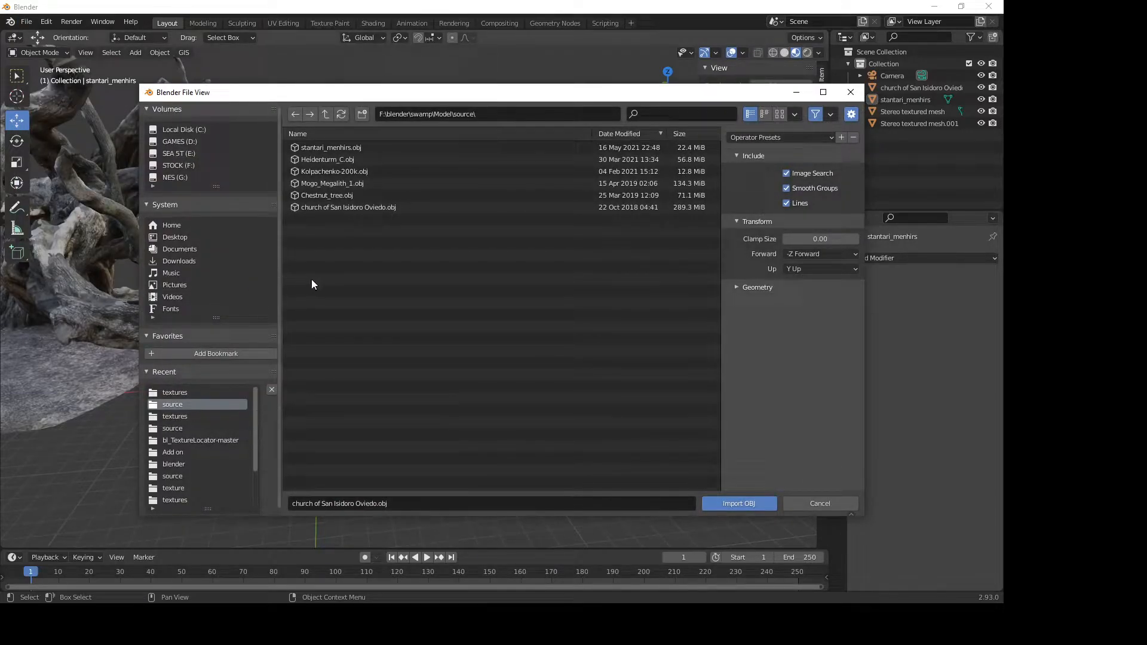
pyautogui.click(338, 175)
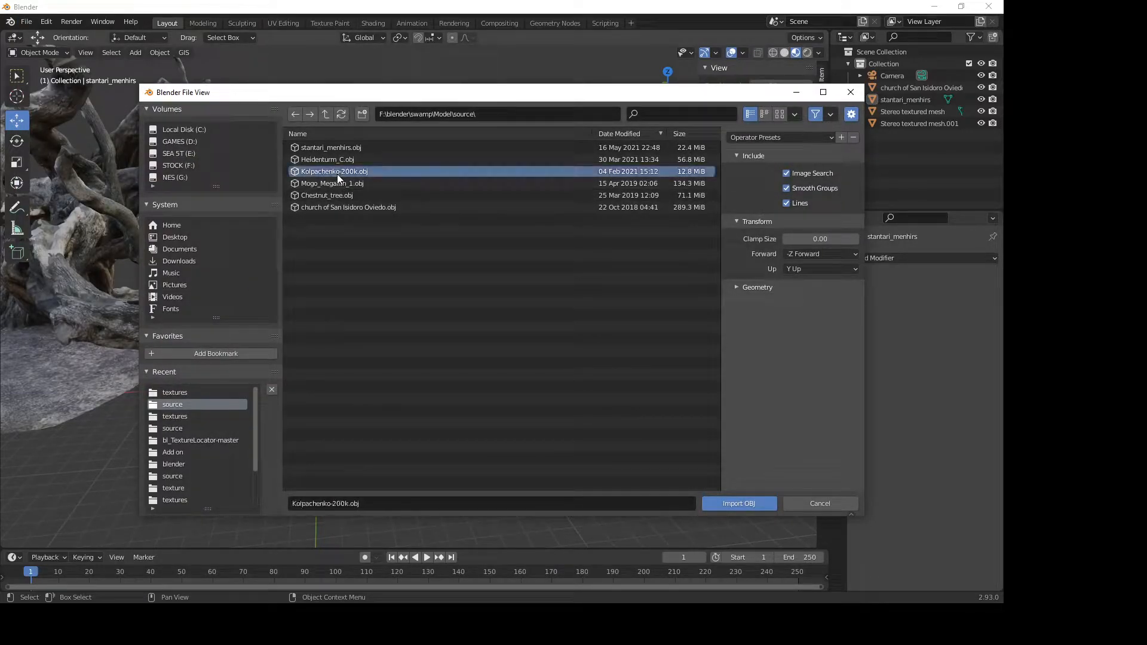
pyautogui.click(741, 507)
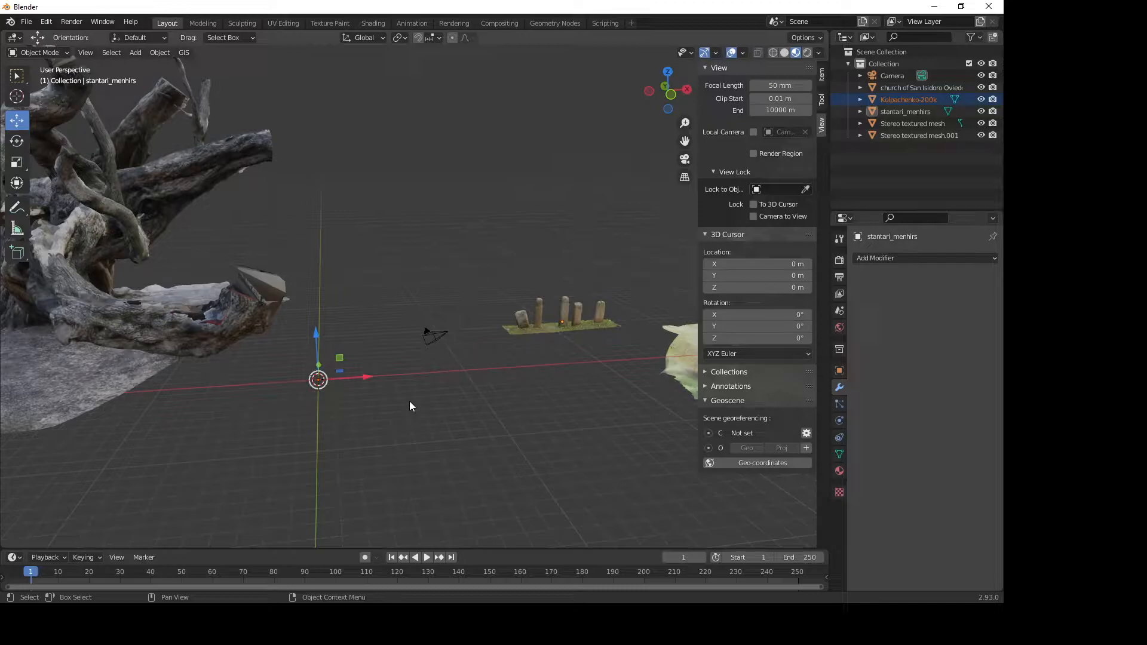
# Step: Set the origin of the imported Kolpachenko-200k model to its center of mass (surface)
pyautogui.moveTo(142, 360); pyautogui.dragTo(303, 335, button='middle')
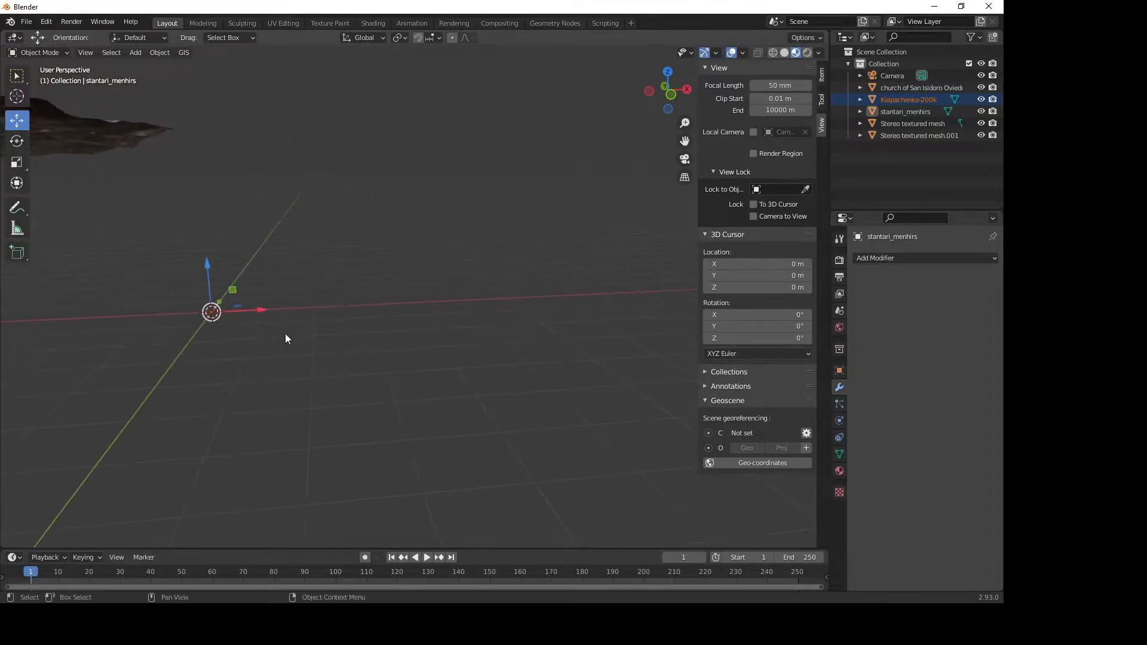
pyautogui.moveTo(253, 306); pyautogui.dragTo(364, 274, button='middle')
pyautogui.scroll(2, 364, 286)
pyautogui.moveTo(286, 298); pyautogui.dragTo(397, 319, button='middle')
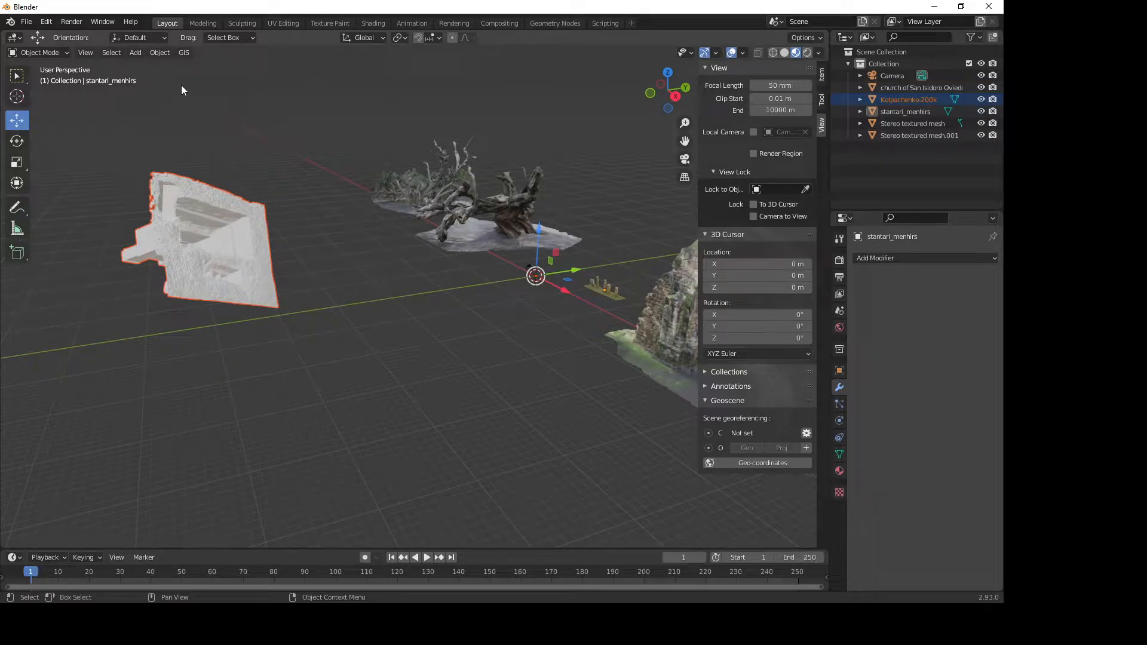
pyautogui.click(158, 55)
pyautogui.moveTo(166, 68)
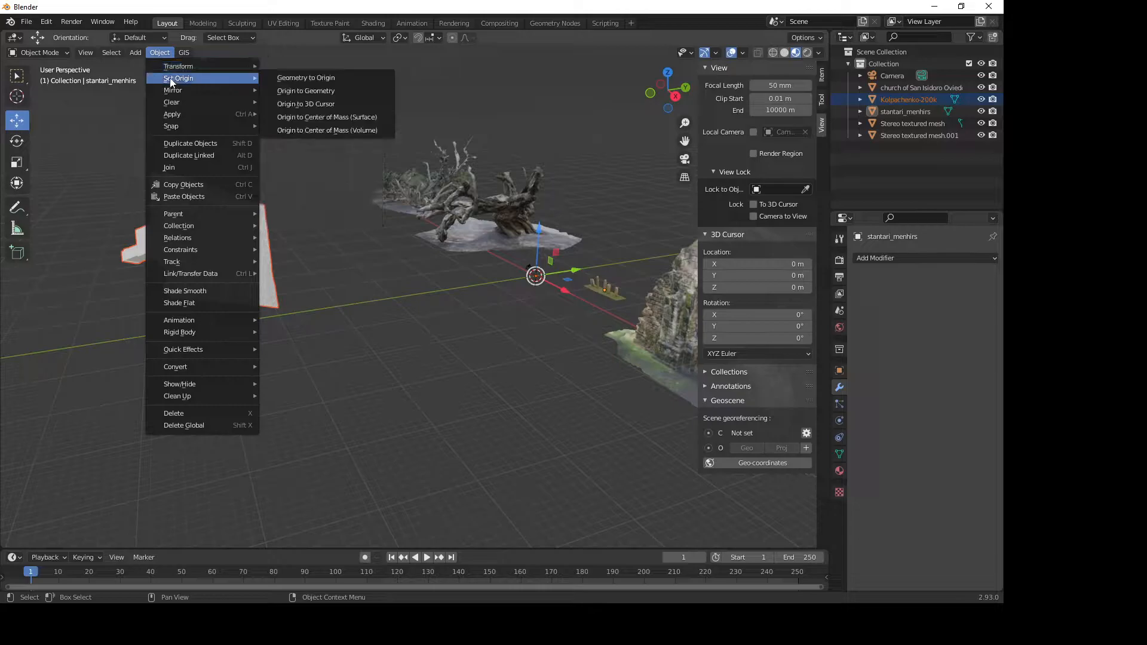
pyautogui.click(332, 118)
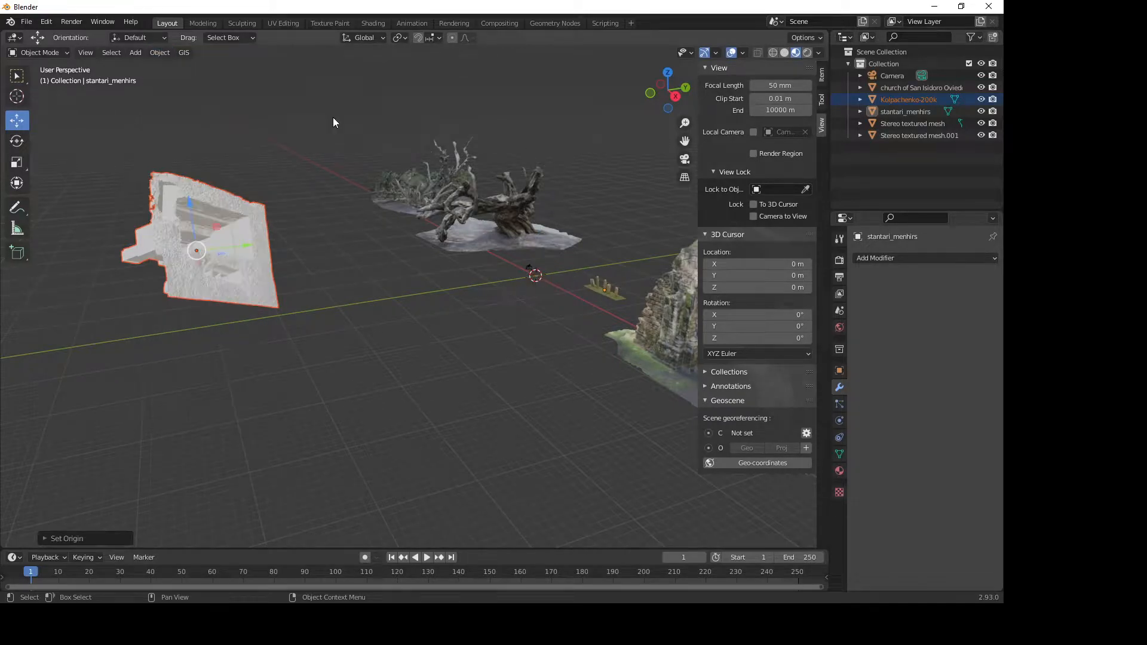
# Step: Rotate the Kolpachenko-200k statue model until it stands upright with its base level on the grid
pyautogui.click(17, 141)
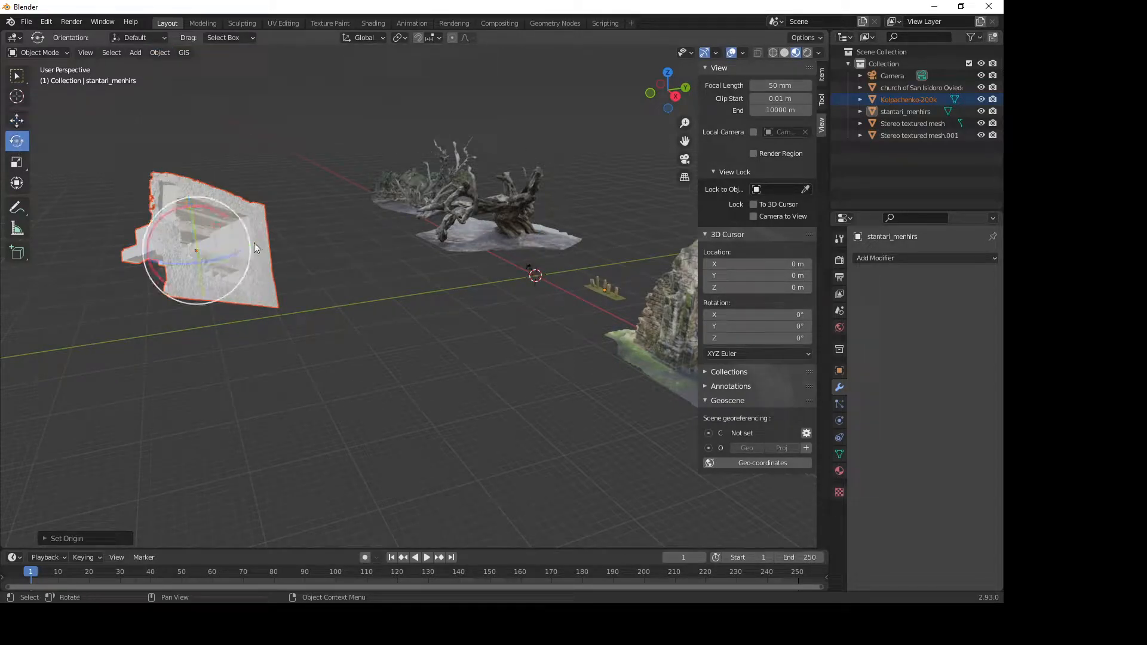
pyautogui.moveTo(187, 253); pyautogui.dragTo(310, 229, button='middle')
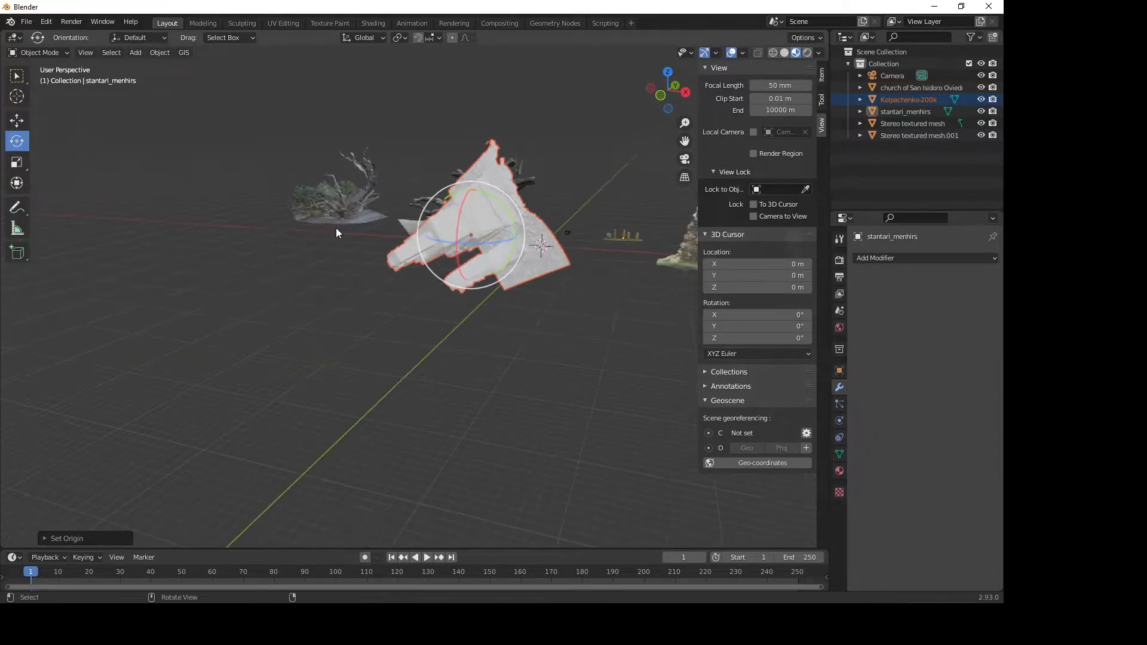
pyautogui.moveTo(457, 222); pyautogui.dragTo(475, 84)
pyautogui.keyDown('shift'); pyautogui.moveTo(514, 170); pyautogui.dragTo(454, 259, button='middle'); pyautogui.keyUp('shift')
pyautogui.scroll(4, 452, 210)
pyautogui.moveTo(465, 217); pyautogui.dragTo(466, 248)
pyautogui.moveTo(466, 248); pyautogui.dragTo(410, 241, button='middle')
pyautogui.moveTo(448, 277); pyautogui.dragTo(450, 173)
pyautogui.moveTo(419, 297); pyautogui.dragTo(460, 289)
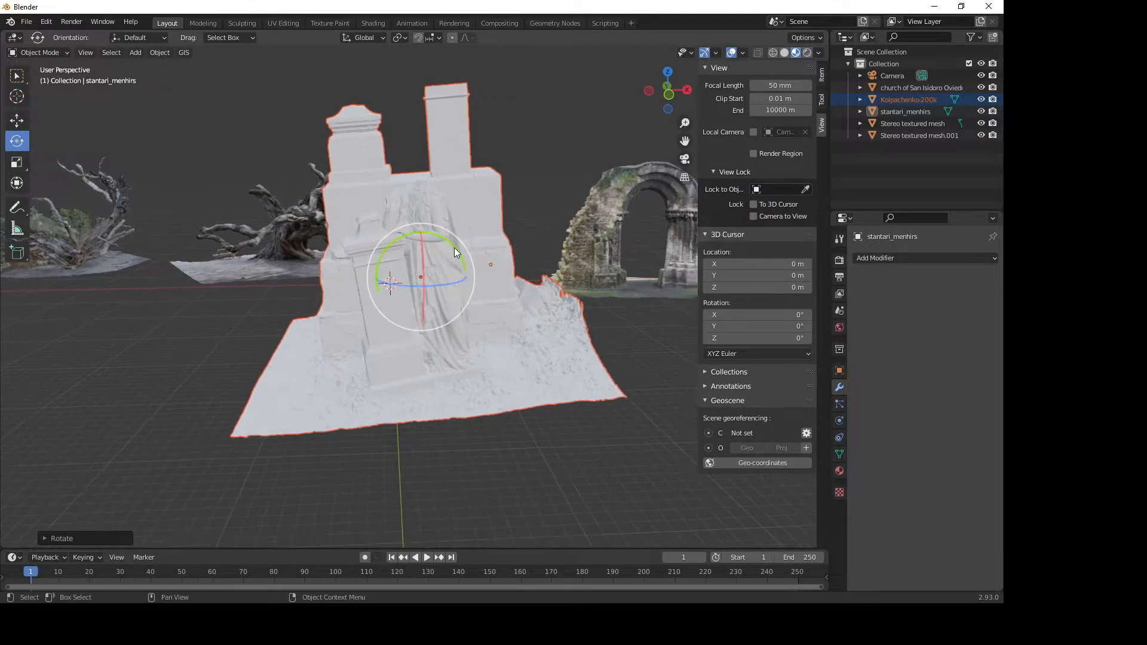
pyautogui.moveTo(455, 247); pyautogui.dragTo(460, 250)
pyautogui.moveTo(461, 333); pyautogui.dragTo(498, 293, button='middle')
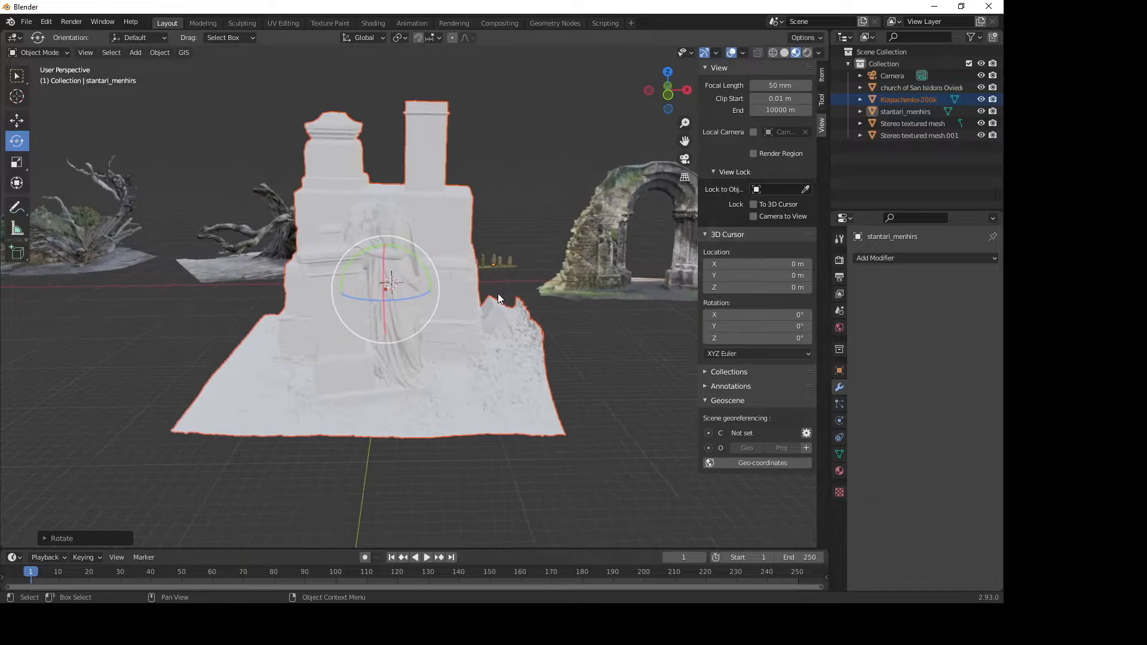
# Step: Make the Kolpachenko-200k statue model the active object and look at it up close
pyautogui.click(515, 152)
pyautogui.click(403, 255)
pyautogui.scroll(8, 395, 252)
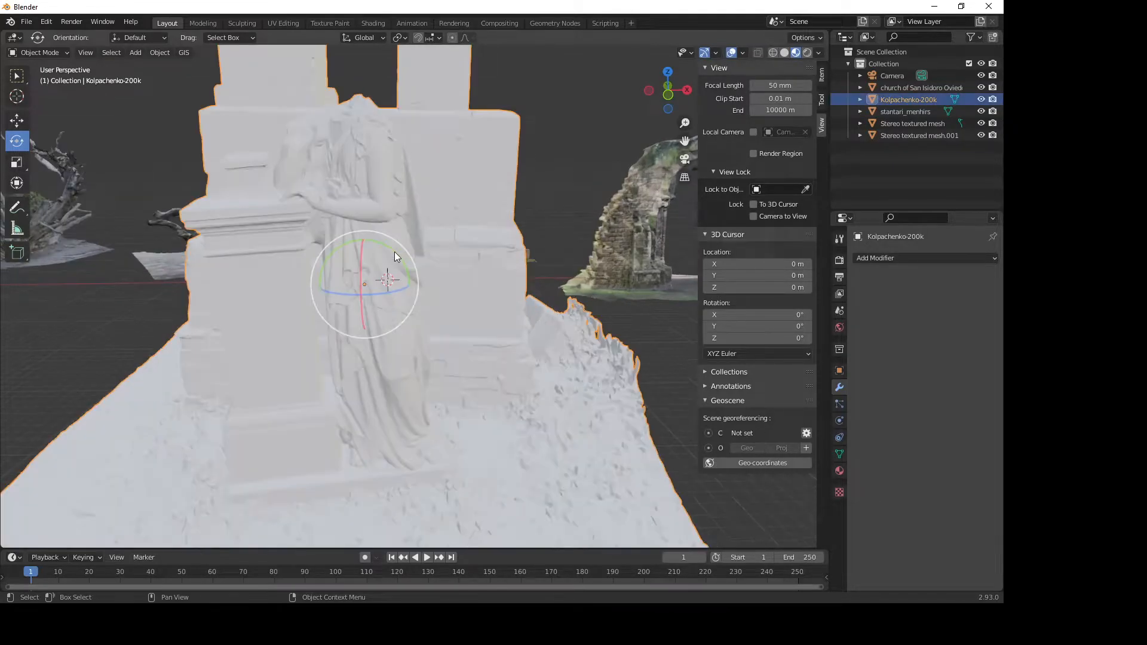
pyautogui.scroll(-8, 402, 252)
# Step: Display the scene in wireframe shading and examine the statue model's mesh density
pyautogui.click(772, 54)
pyautogui.moveTo(464, 321); pyautogui.dragTo(497, 311, button='middle')
pyautogui.scroll(5, 462, 269)
pyautogui.scroll(-5, 467, 273)
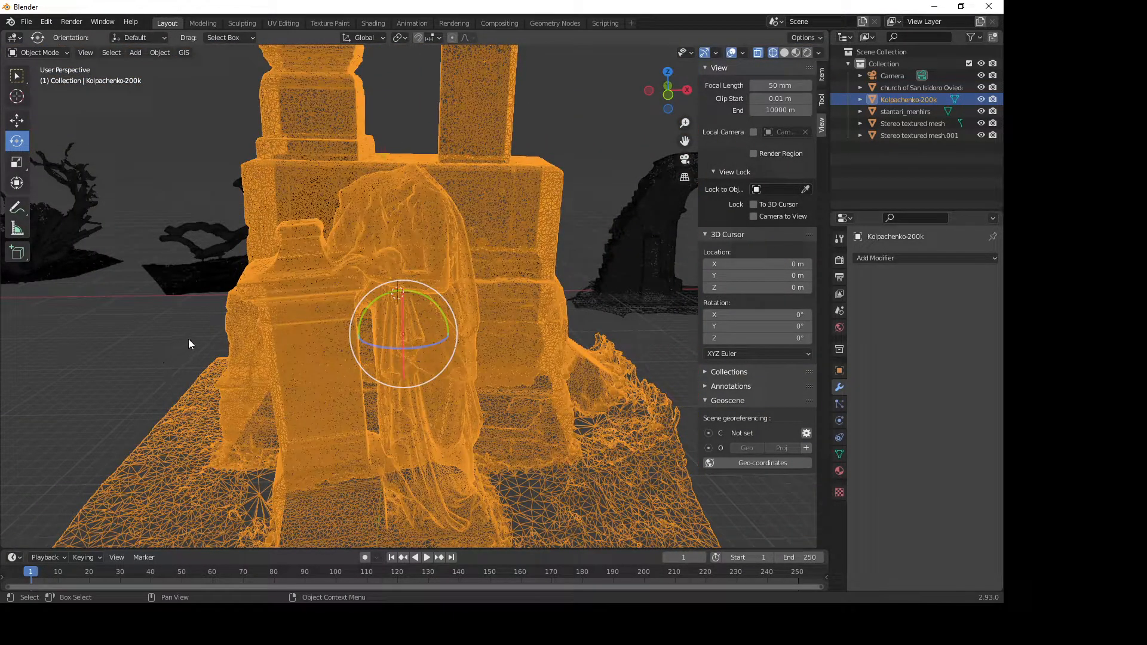
pyautogui.moveTo(557, 238); pyautogui.dragTo(496, 226, button='middle')
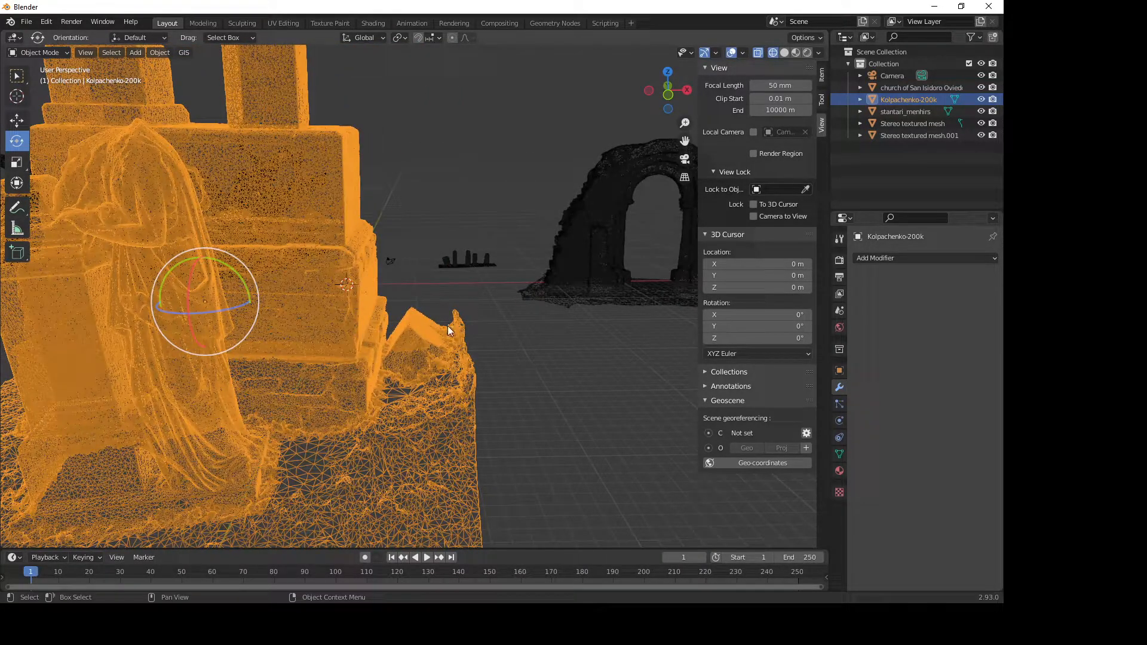
# Step: Add a Decimate modifier to the Kolpachenko-200k statue model and set its collapse ratio to 0.5
pyautogui.click(880, 258)
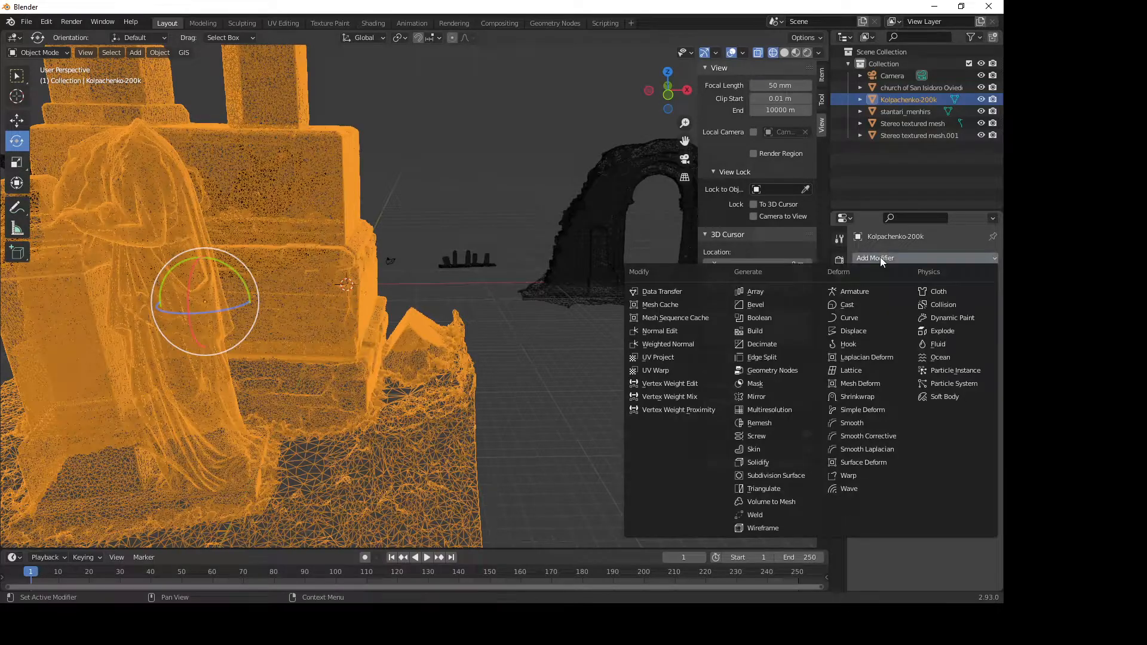
pyautogui.click(794, 343)
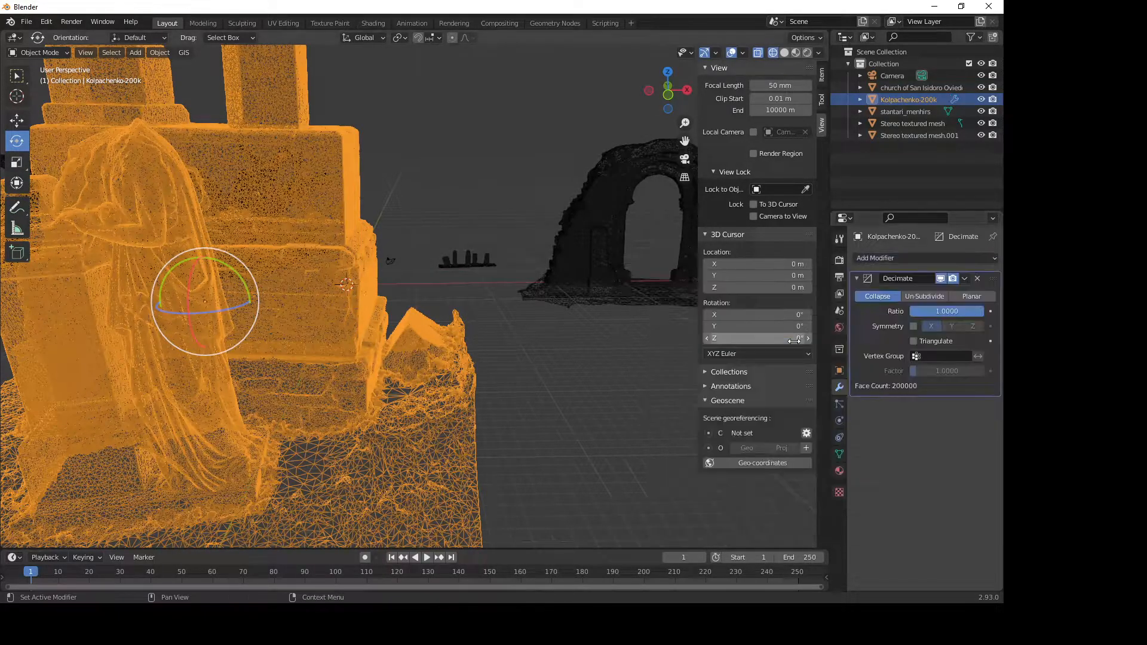
pyautogui.click(958, 312)
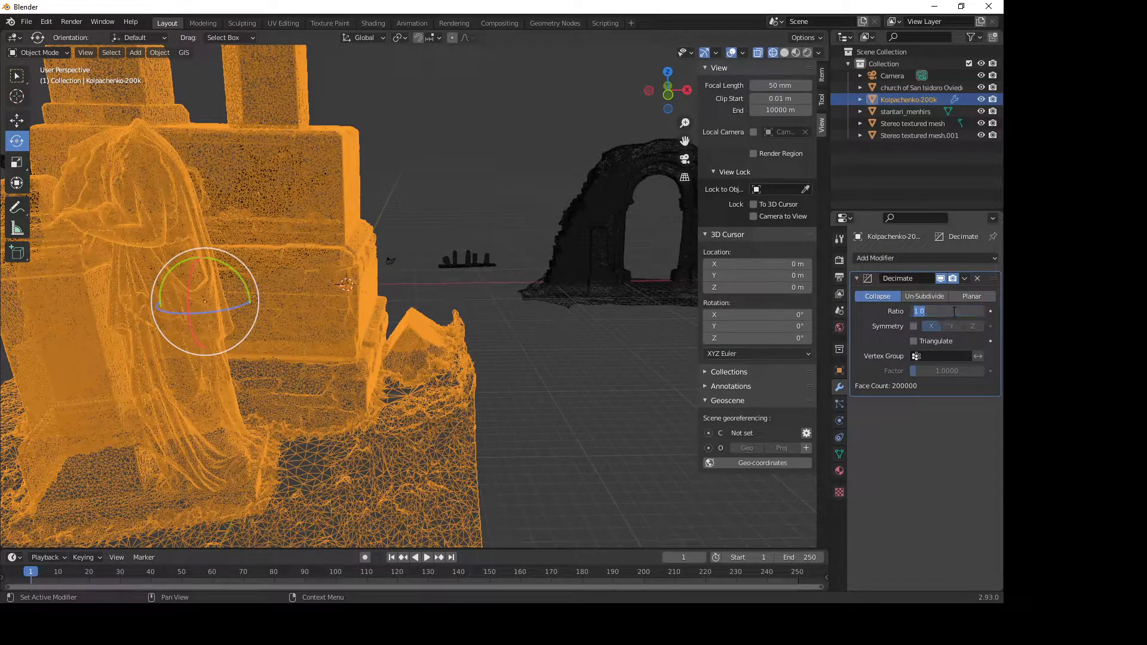
pyautogui.write('0.5')
pyautogui.press('Return')
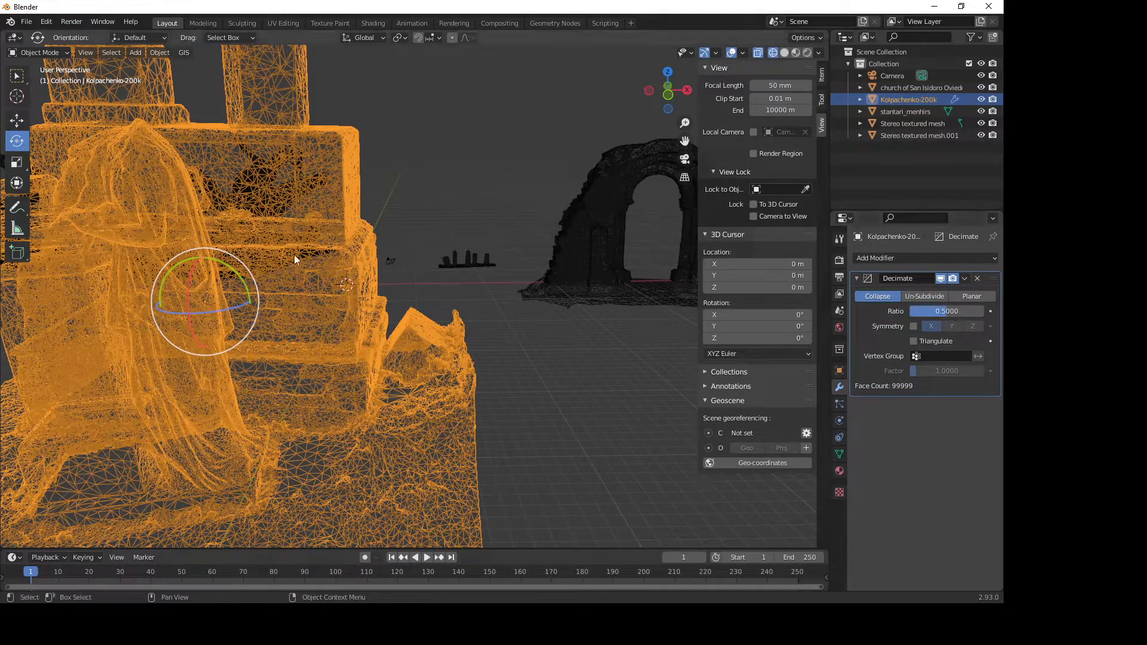
# Step: Switch the viewport to solid shading and examine the decimated statue, pedestal and ground surface
pyautogui.moveTo(326, 318); pyautogui.dragTo(346, 318, button='middle')
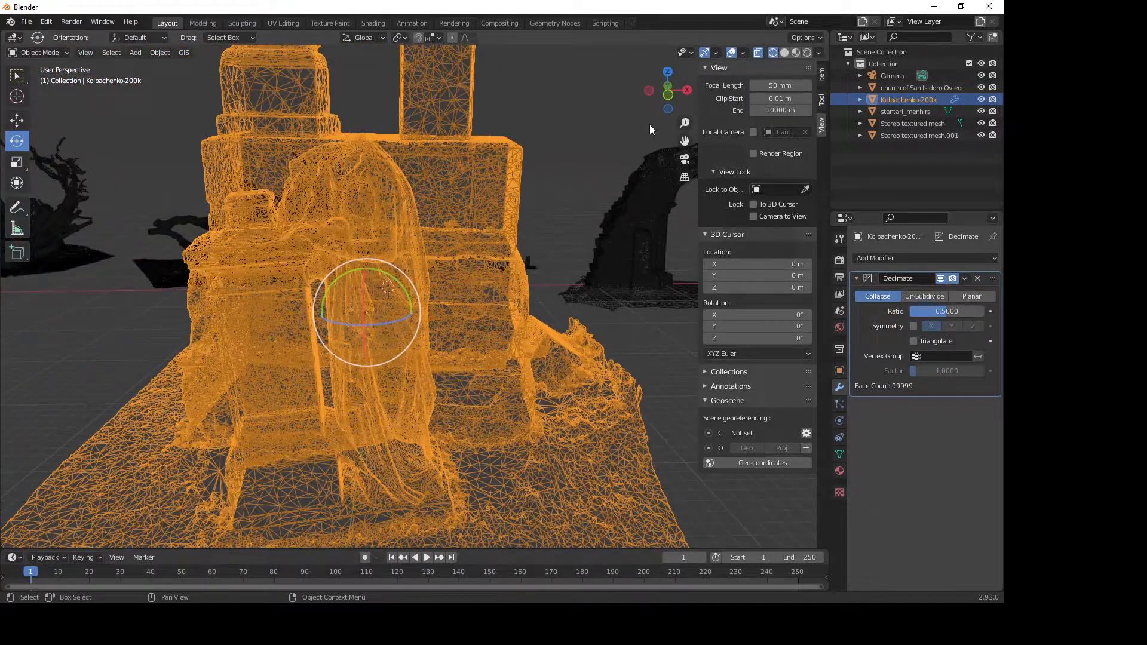
pyautogui.click(784, 52)
pyautogui.moveTo(443, 270)
pyautogui.mouseDown(button='middle')
pyautogui.moveTo(471, 249)
pyautogui.moveTo(454, 268)
pyautogui.mouseUp(button='middle')
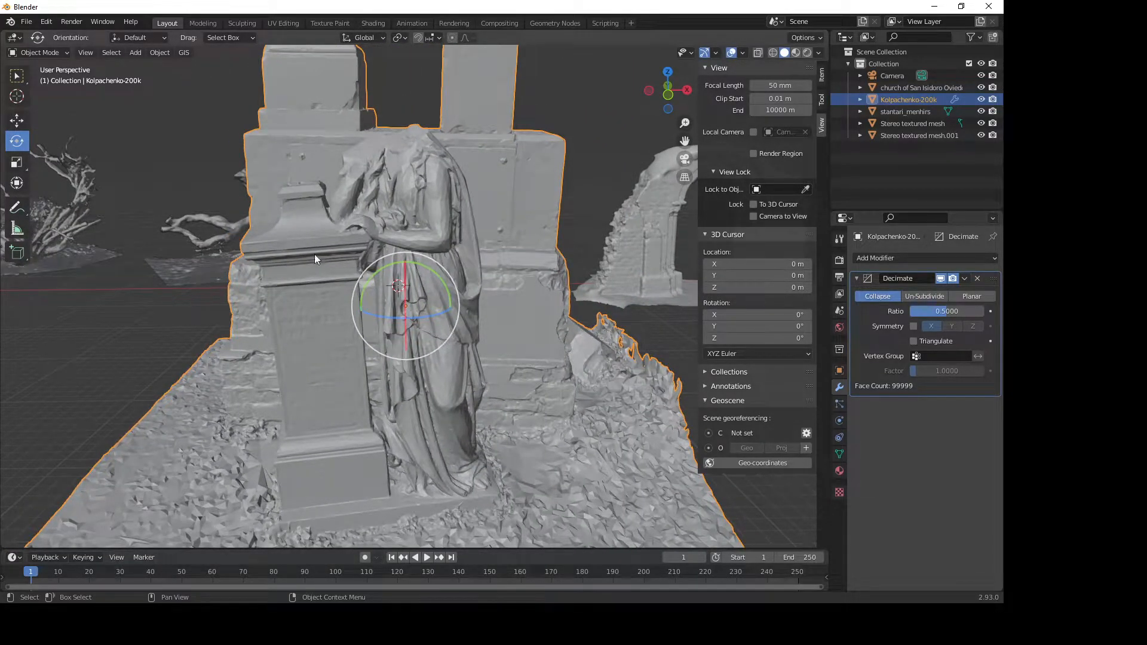
pyautogui.moveTo(342, 213); pyautogui.dragTo(371, 189, button='middle')
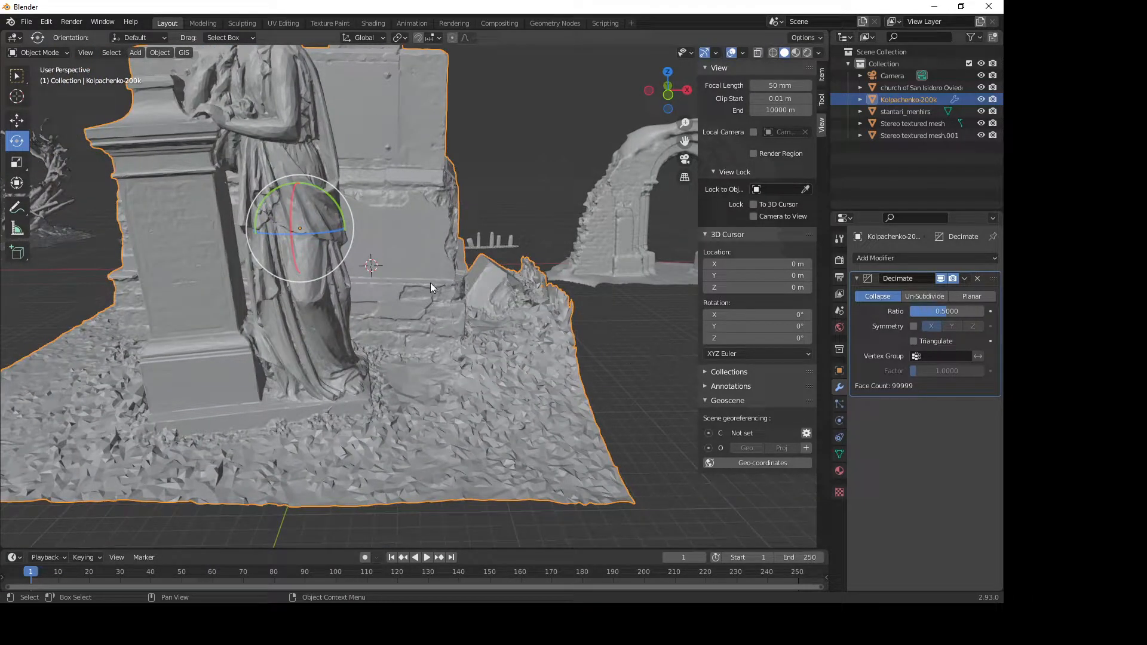
pyautogui.keyDown('shift'); pyautogui.moveTo(430, 281); pyautogui.dragTo(421, 299, button='middle'); pyautogui.keyUp('shift')
# Step: Select the church of San Isidoro Oviedo arch model and examine its surface detail up close
pyautogui.click(623, 219)
pyautogui.press('KP_Decimal')
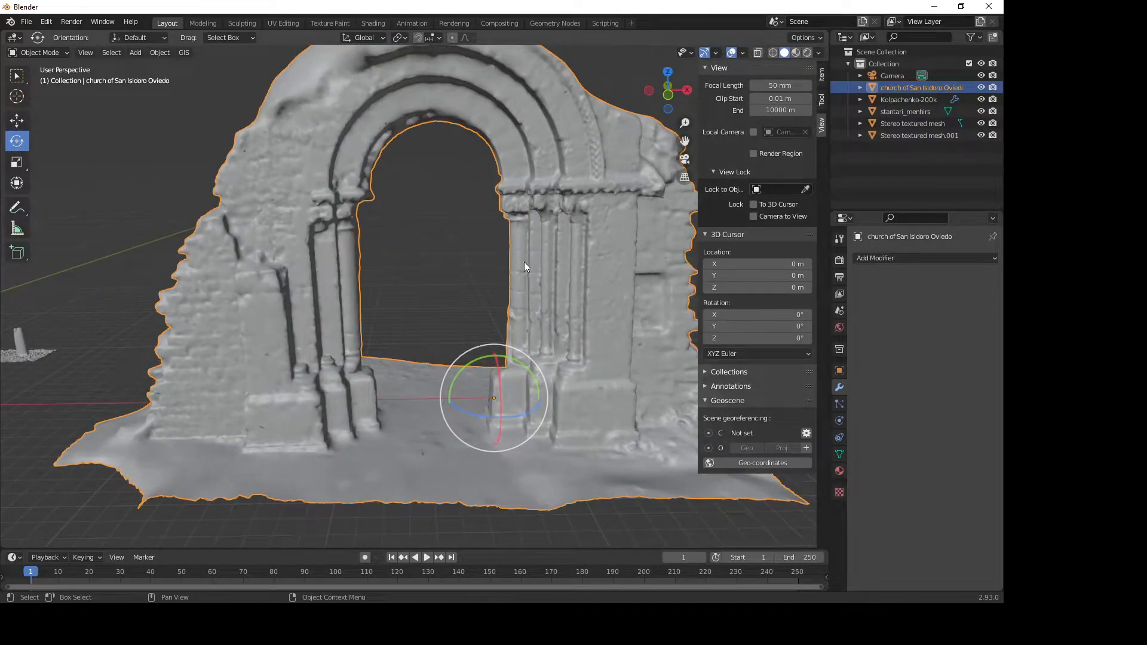
pyautogui.scroll(-2, 524, 264)
pyautogui.moveTo(621, 294); pyautogui.dragTo(388, 334, button='middle')
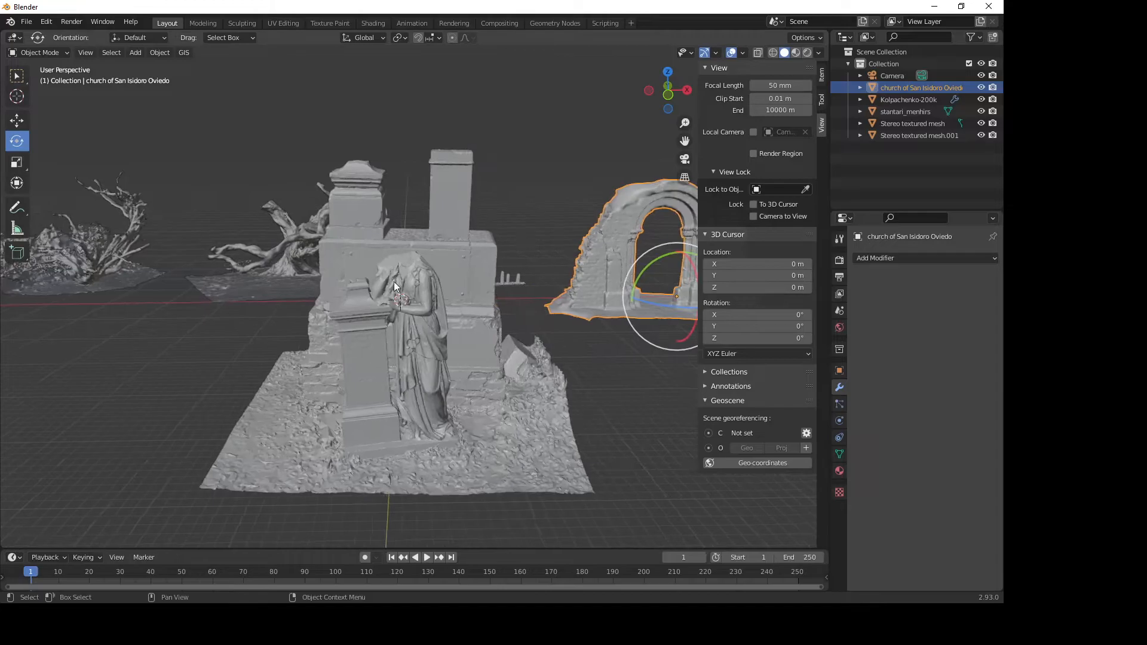
# Step: Remove the Decimate modifier from the Kolpachenko-200k statue model
pyautogui.click(451, 293)
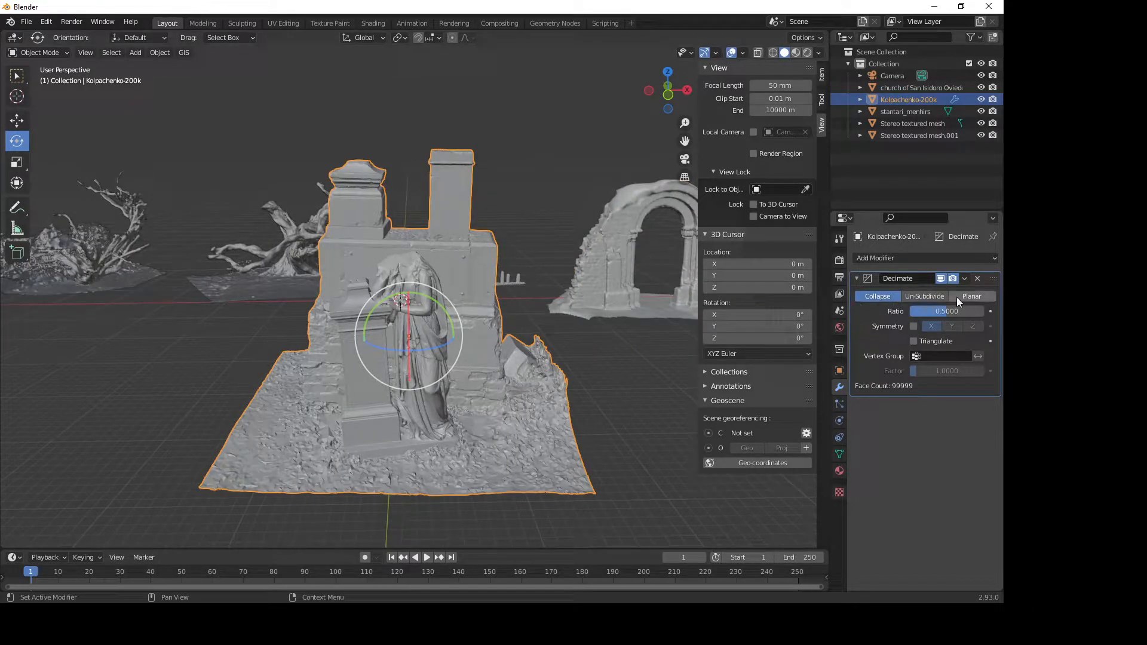
pyautogui.click(977, 278)
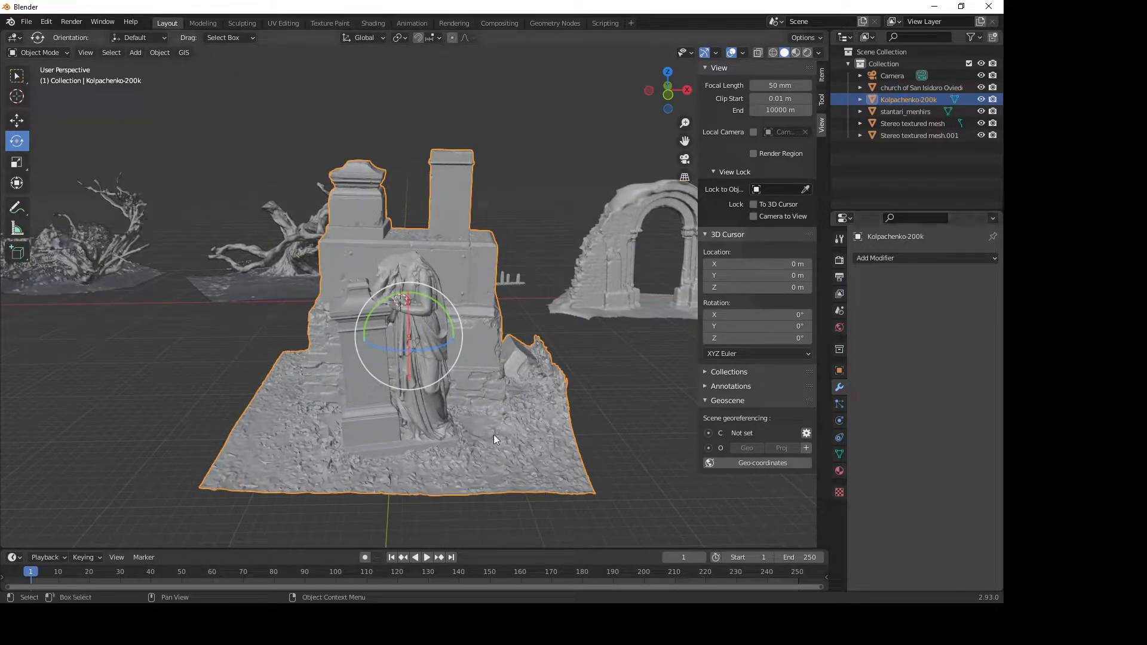
pyautogui.scroll(8, 480, 350)
pyautogui.scroll(-8, 479, 350)
# Step: Switch to the Shading workspace with the statue model and its Kolpachenko-200k.1001 material nodes in view
pyautogui.click(374, 23)
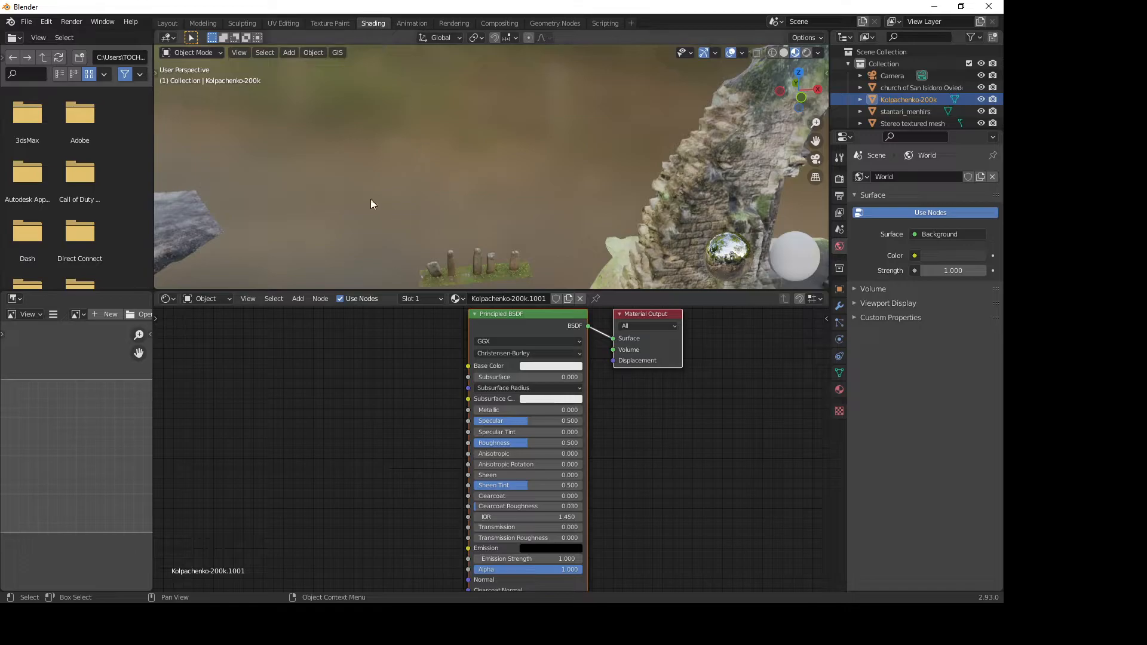
pyautogui.scroll(-3, 471, 177)
pyautogui.keyDown('shift'); pyautogui.moveTo(389, 184); pyautogui.dragTo(445, 198, button='middle'); pyautogui.keyUp('shift')
pyautogui.scroll(-3, 502, 209)
pyautogui.scroll(-3, 389, 189)
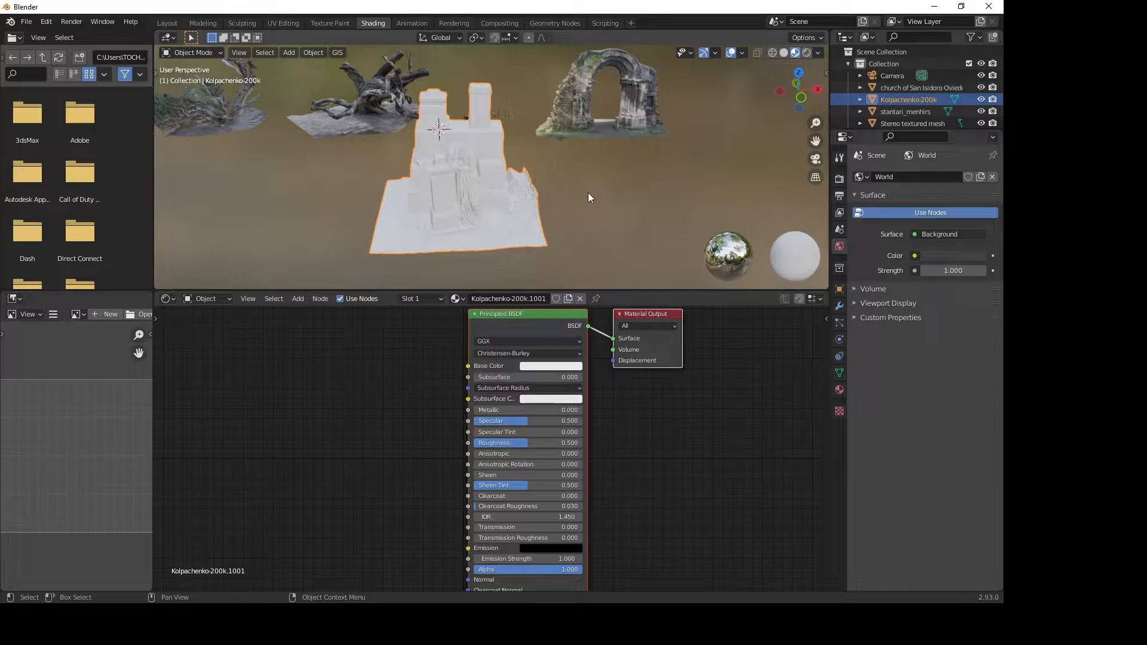
pyautogui.moveTo(410, 389); pyautogui.dragTo(409, 403, button='middle')
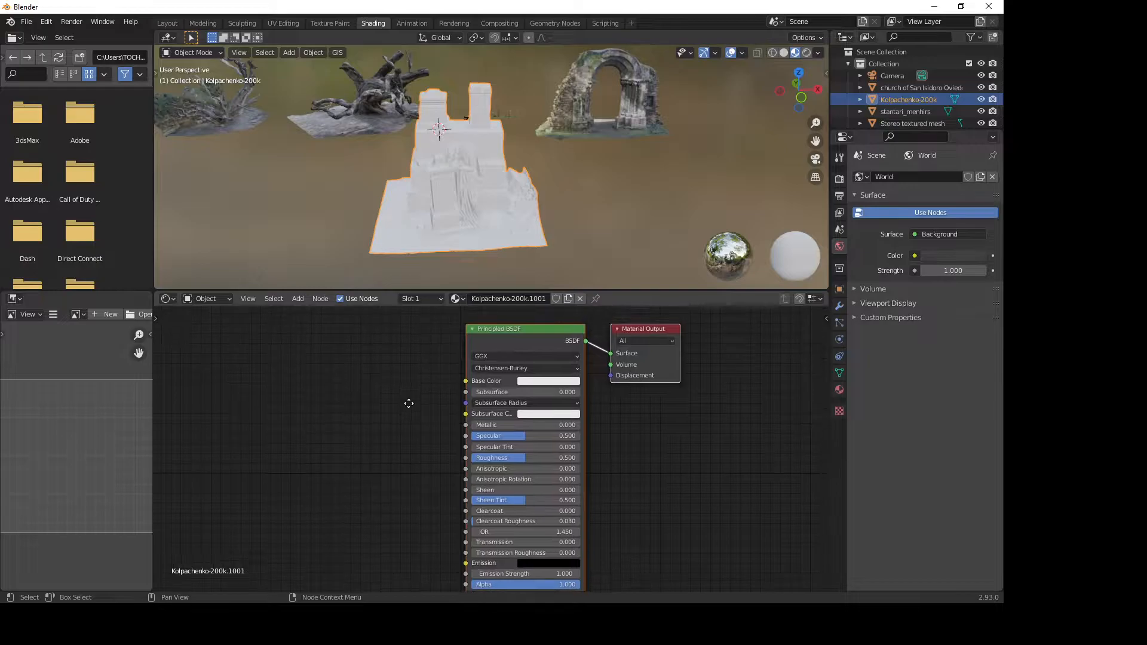
# Step: Add an Image Texture node to the Kolpachenko-200k.1001 material and connect its Color output to the Principled BSDF's Base Color
pyautogui.click(363, 408)
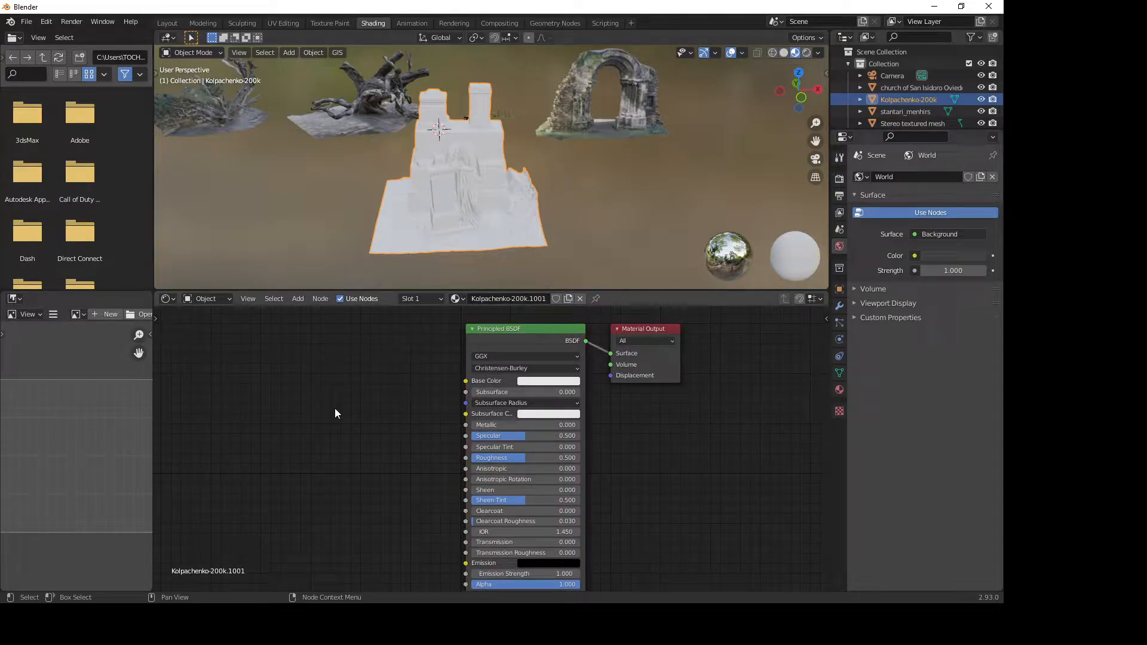
pyautogui.hotkey('shift', 'a')
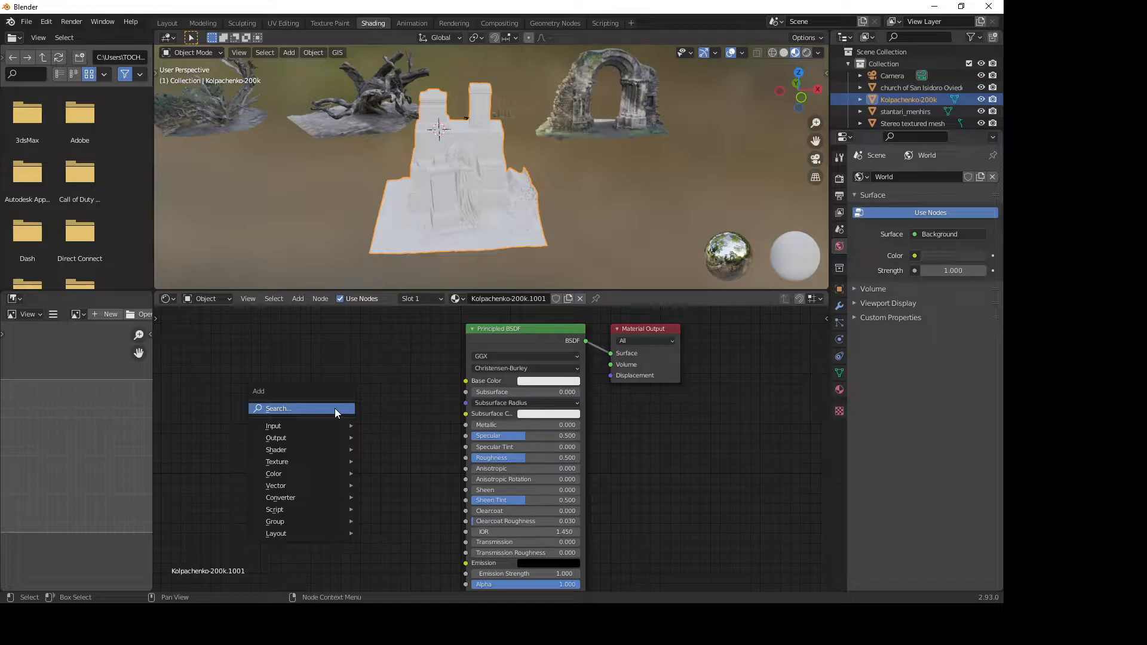
pyautogui.click(335, 408)
pyautogui.write('image')
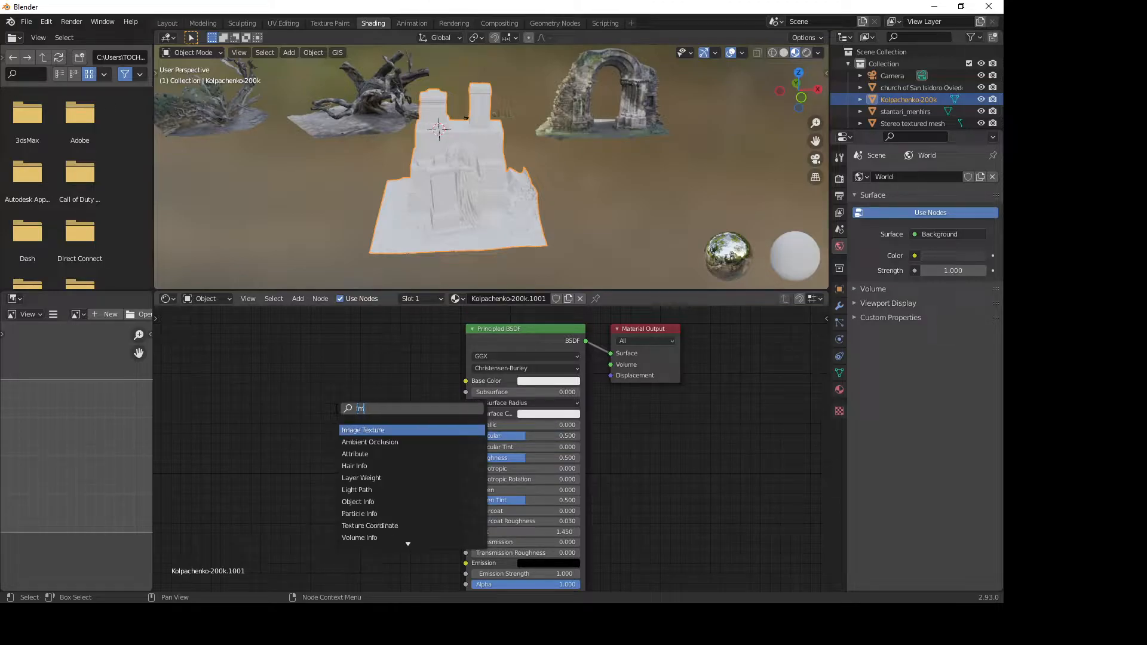
pyautogui.click(365, 430)
pyautogui.click(298, 387)
pyautogui.moveTo(372, 379); pyautogui.dragTo(466, 381)
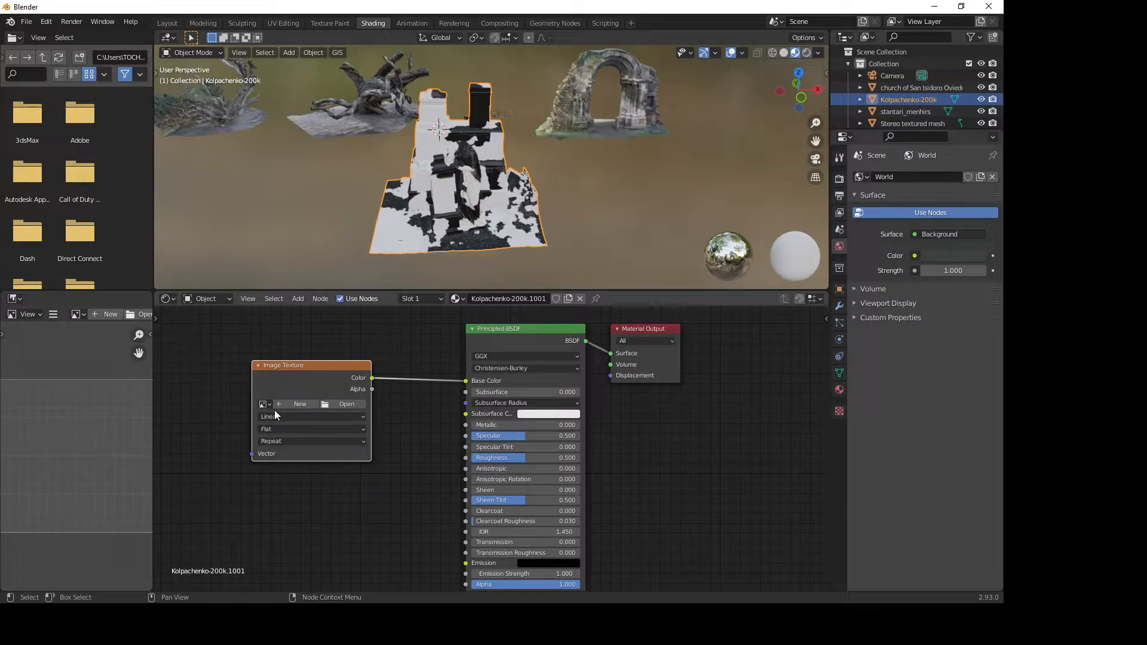
# Step: Load Kolpachenko-200k.1001.jpeg from the swamp Model textures folder into the Image Texture node and shift the node slightly down
pyautogui.click(344, 407)
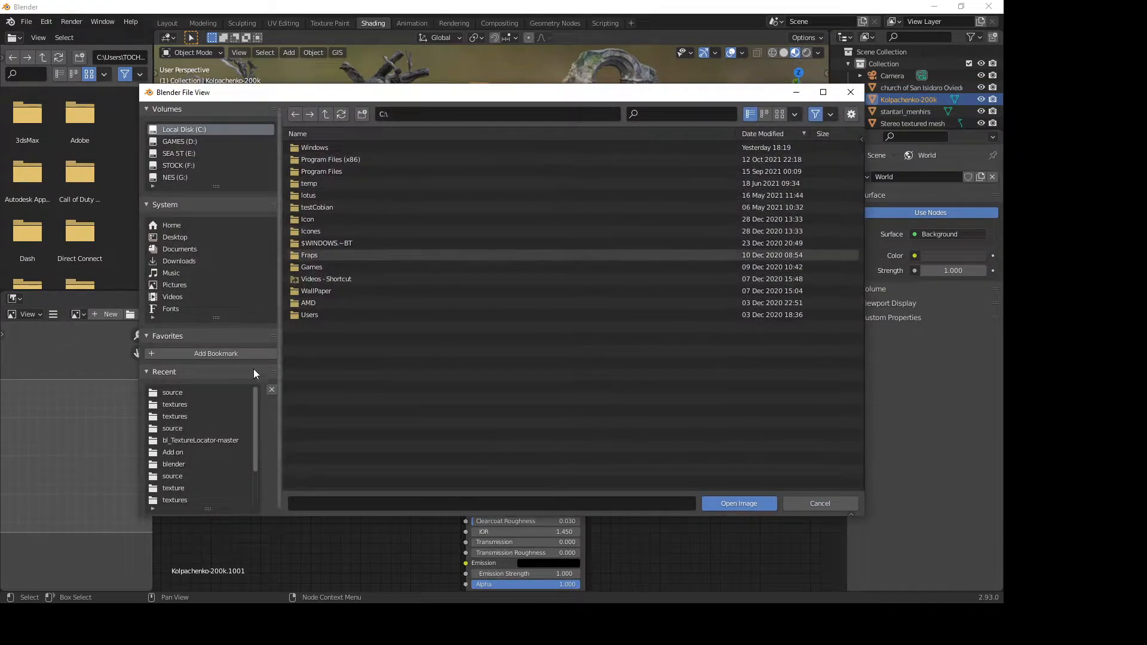
pyautogui.click(192, 405)
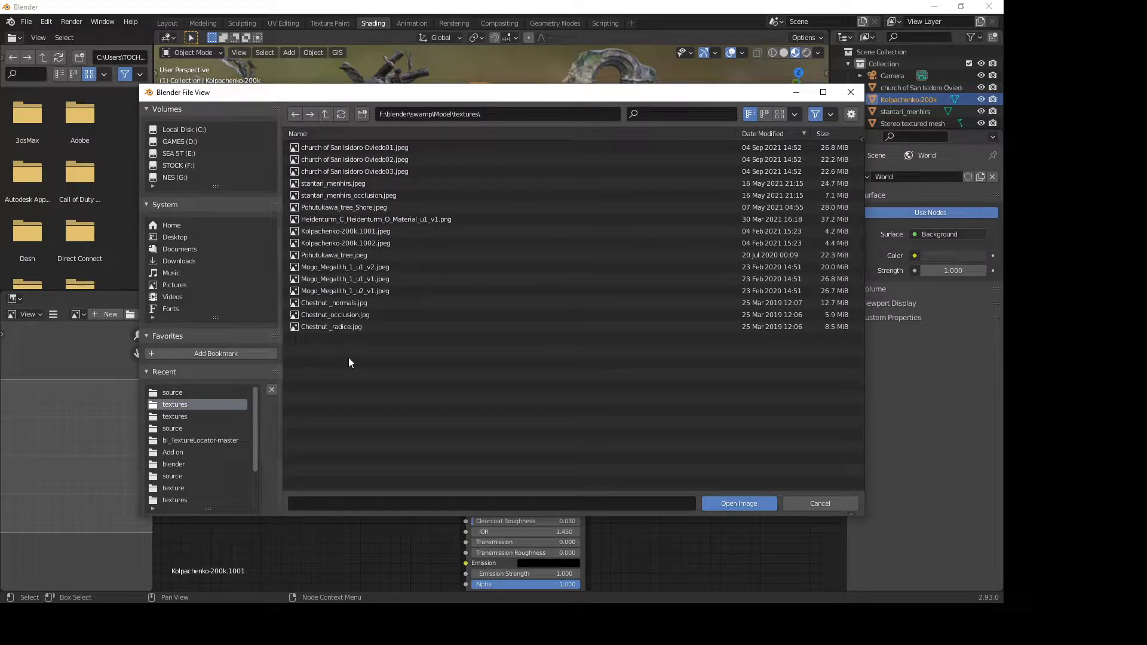
pyautogui.click(377, 233)
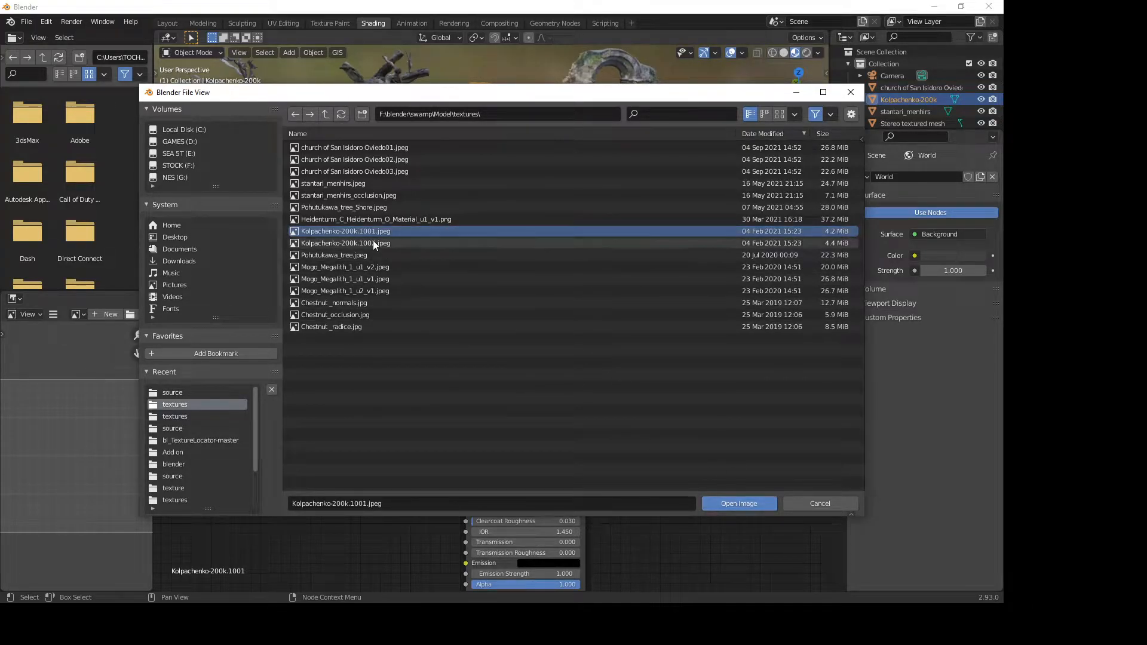
pyautogui.click(739, 504)
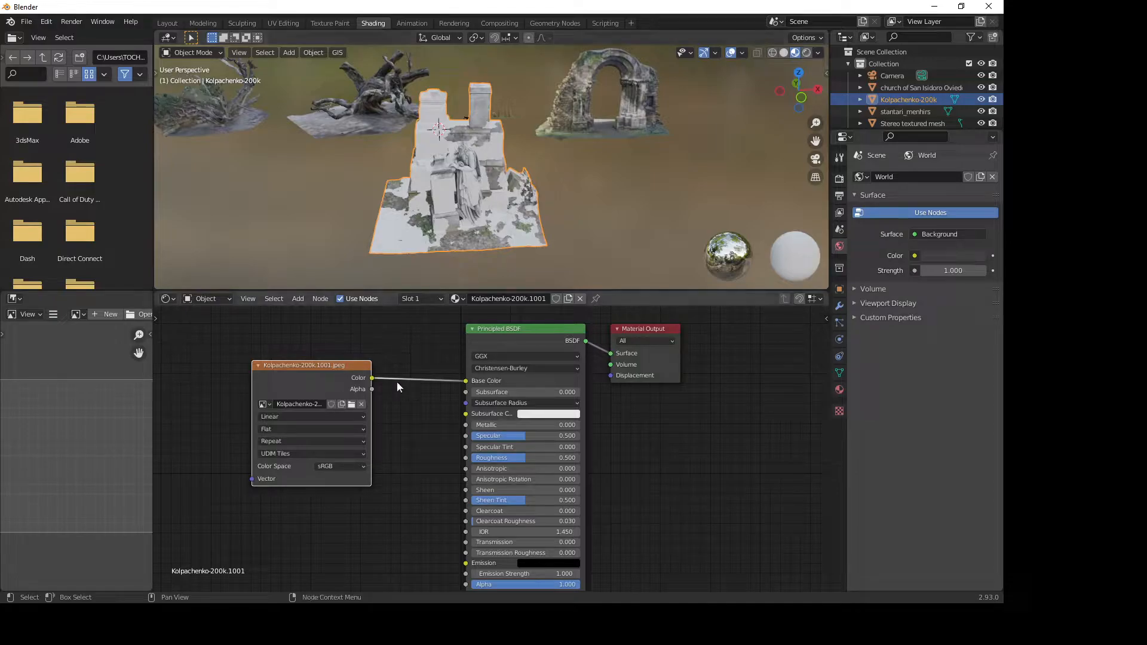
pyautogui.moveTo(344, 375); pyautogui.dragTo(345, 384)
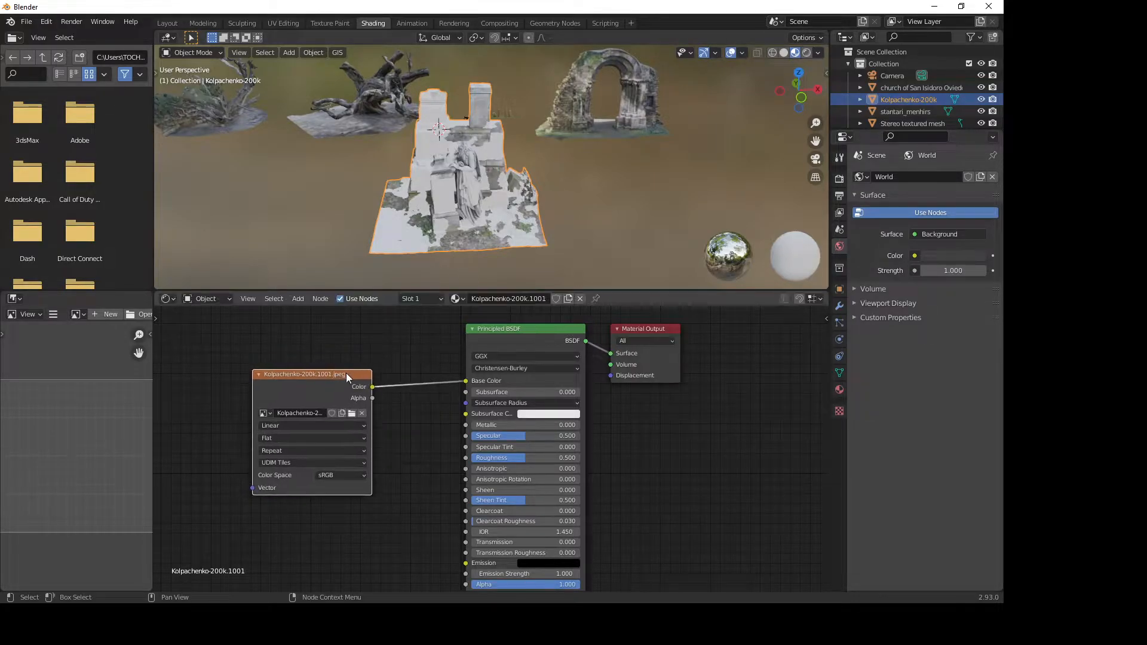
pyautogui.click(423, 298)
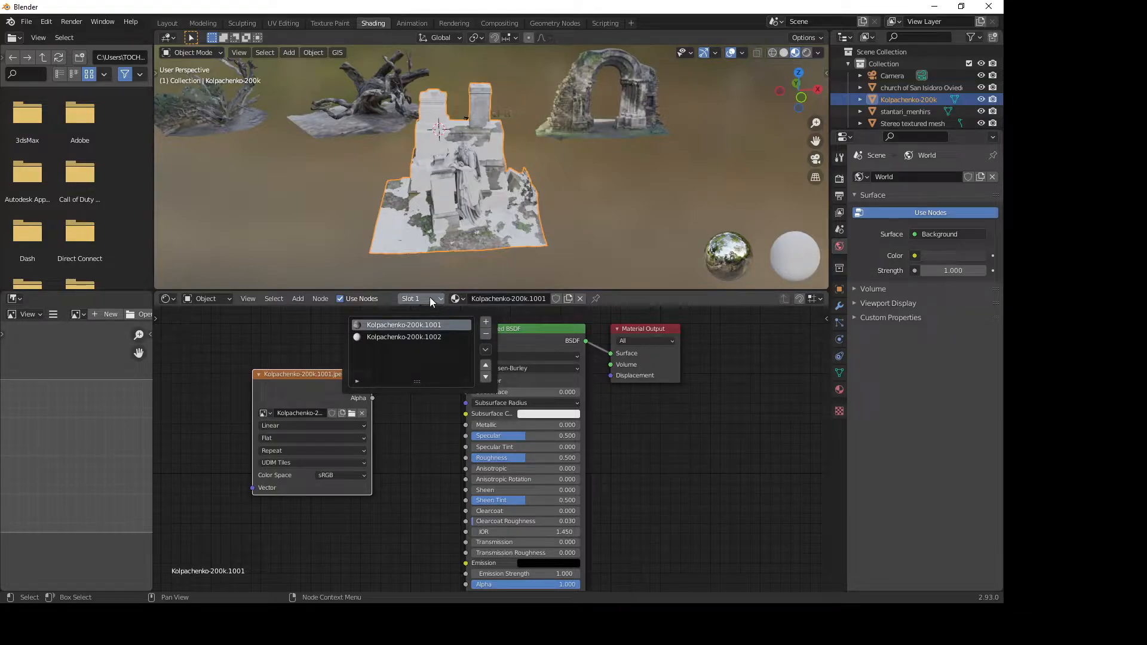
pyautogui.click(422, 336)
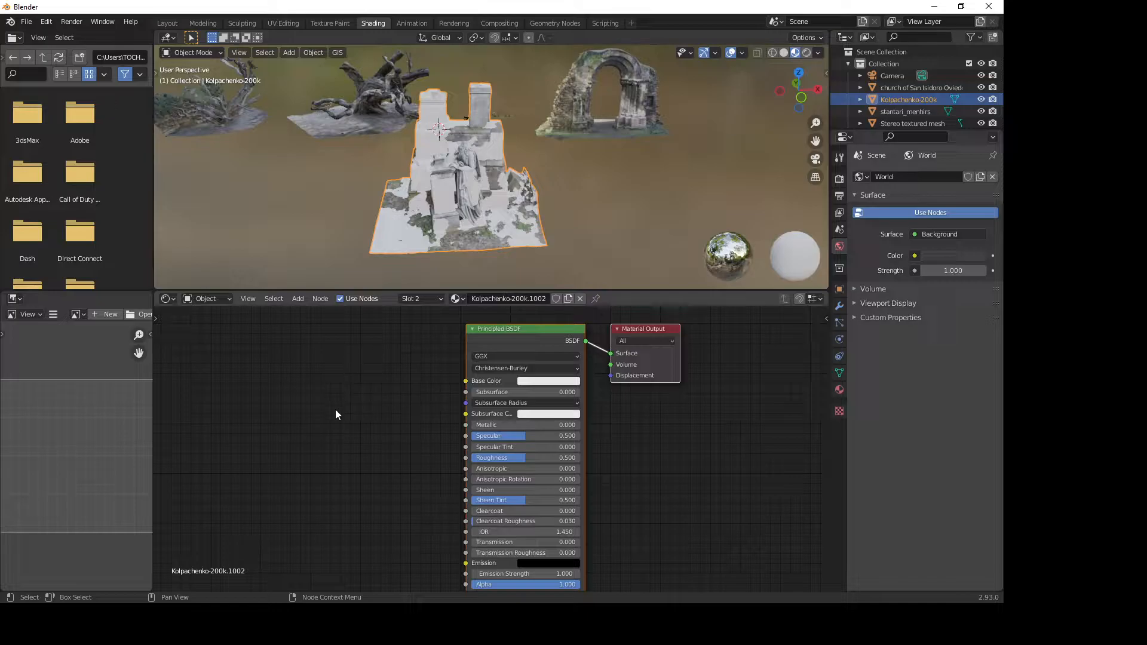
pyautogui.hotkey('shift', 'a')
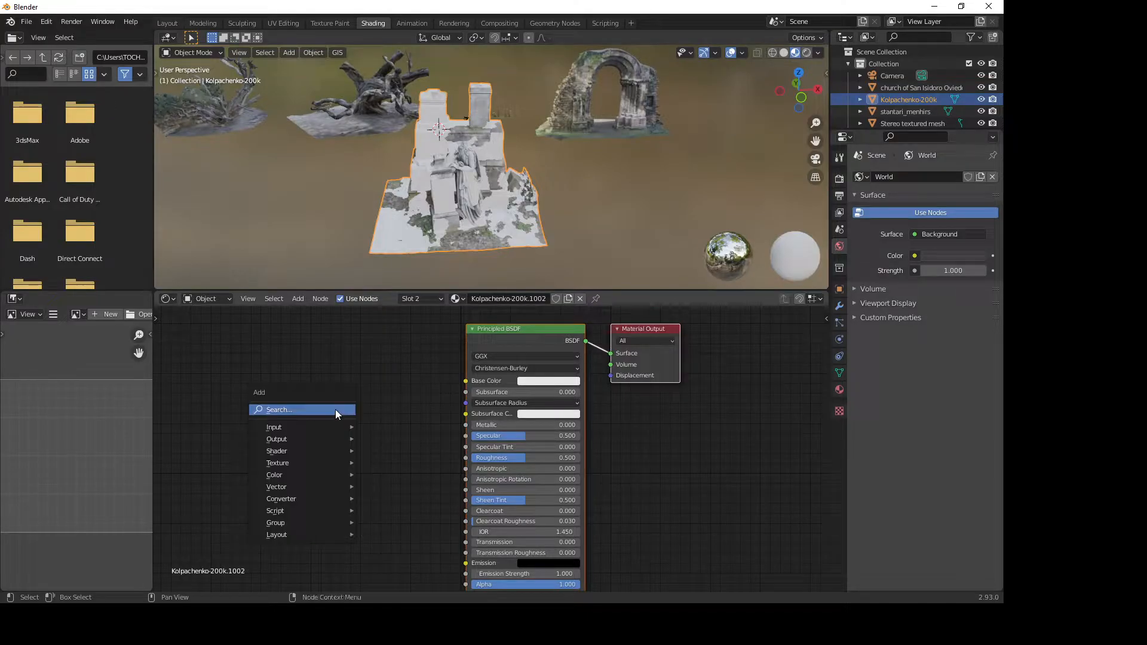
pyautogui.press('i')
pyautogui.press('m')
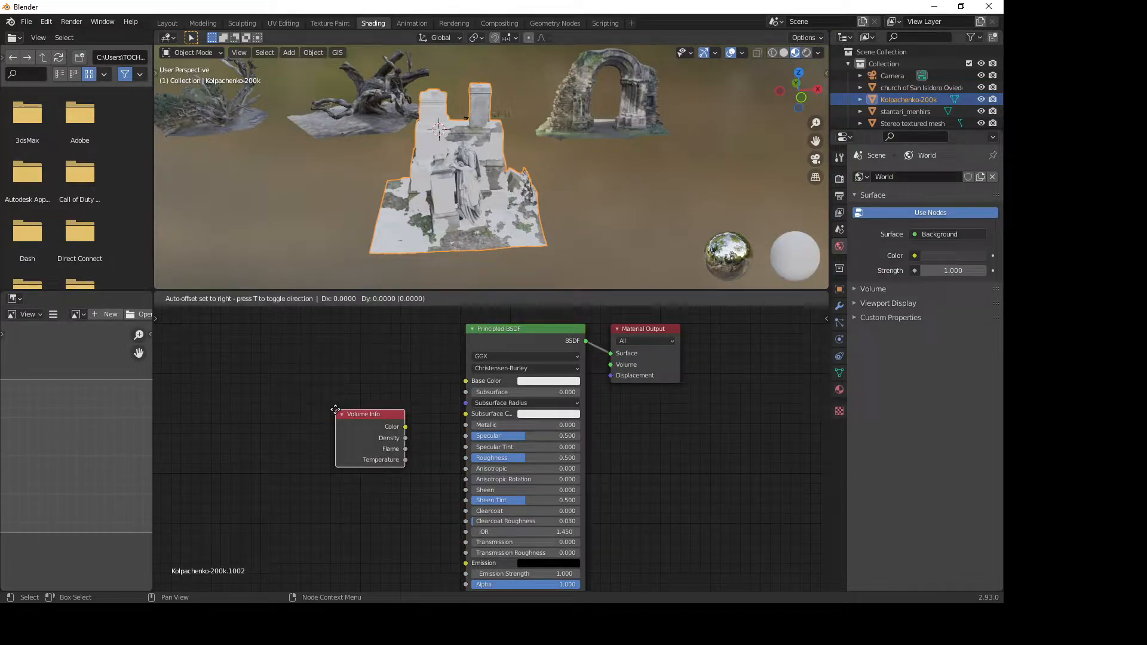
pyautogui.click(259, 390)
pyautogui.press('x')
# Step: Copy the image texture node from the Kolpachenko-200k.1001 material into the Kolpachenko-200k.1002 material in slot 2
pyautogui.click(422, 299)
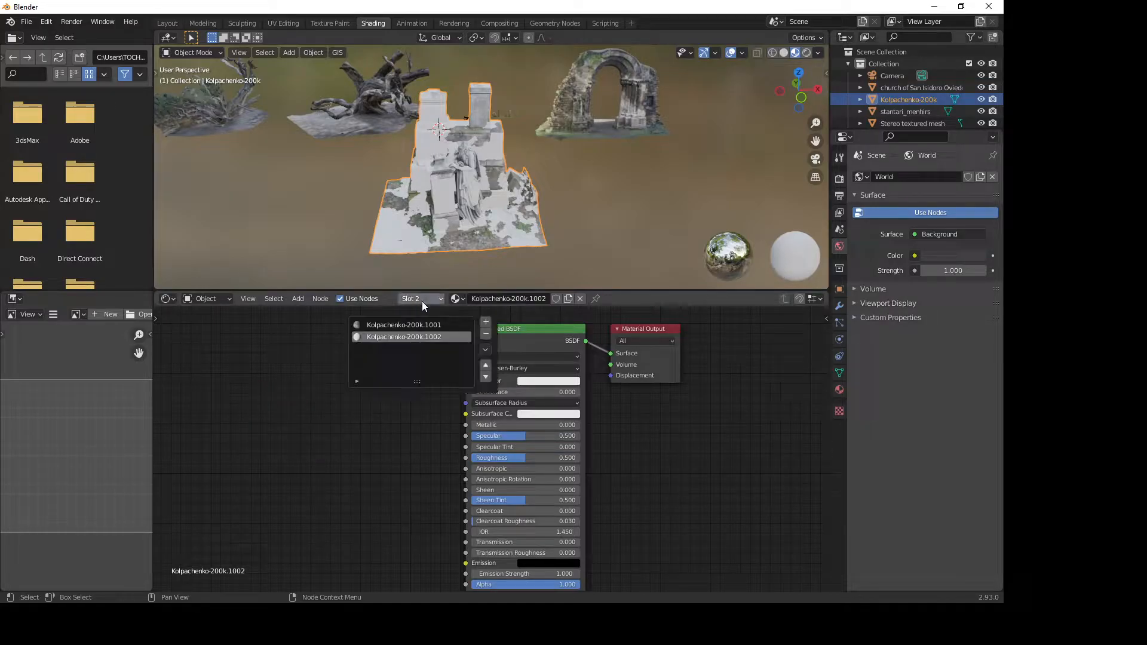
pyautogui.click(421, 325)
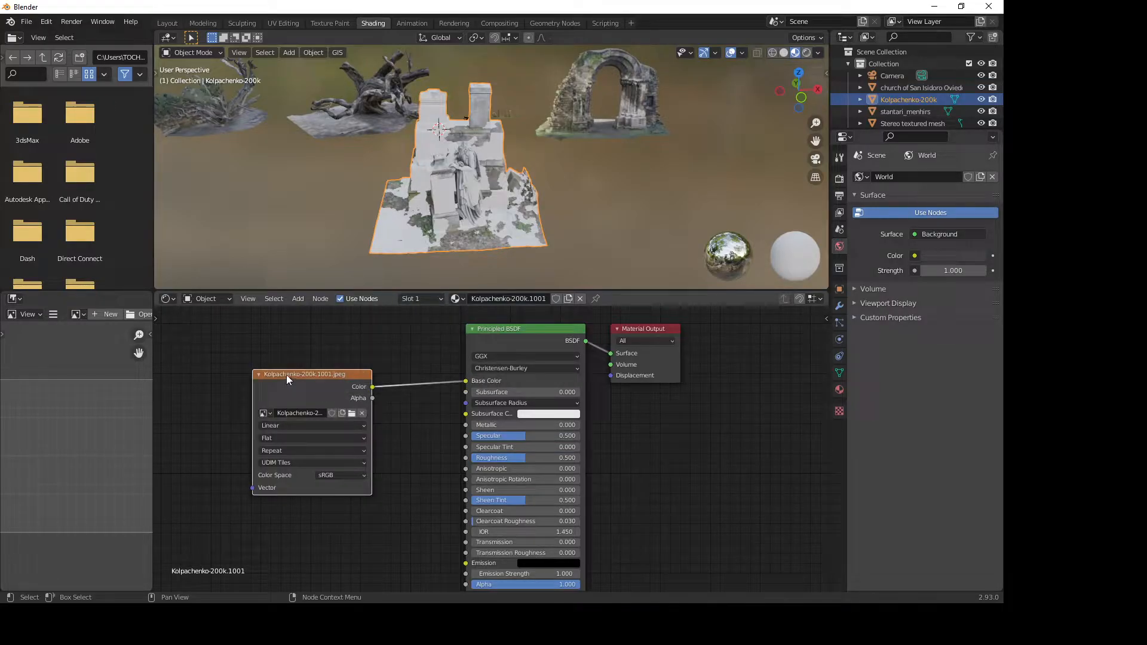
pyautogui.click(417, 300)
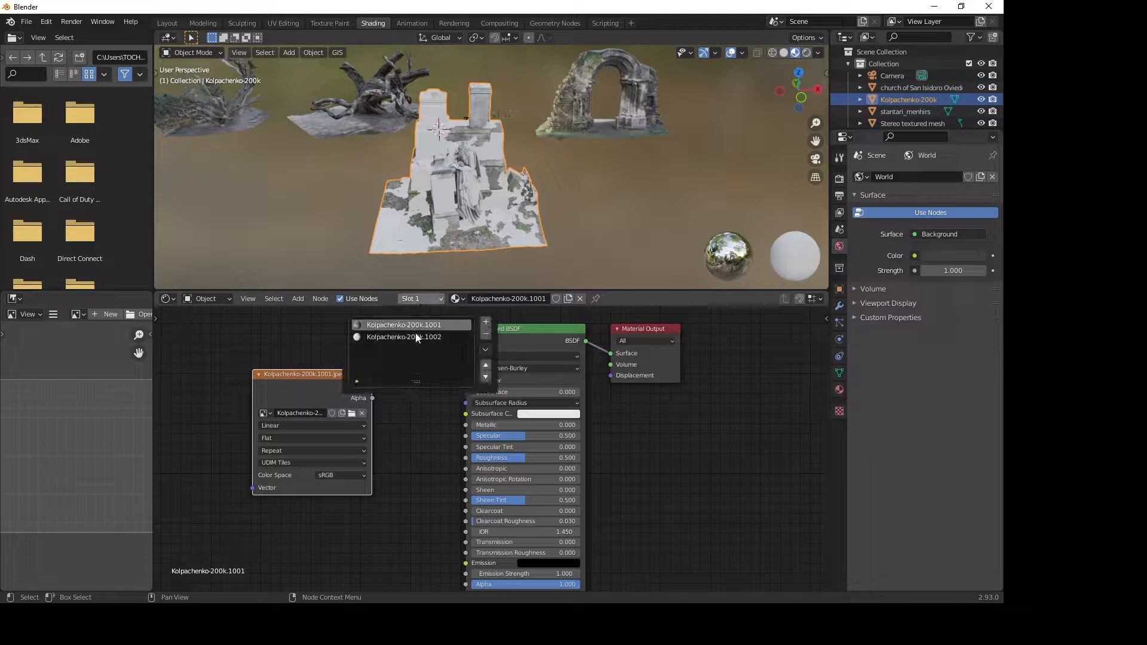
pyautogui.click(388, 354)
pyautogui.hotkey('ctrl', 'v')
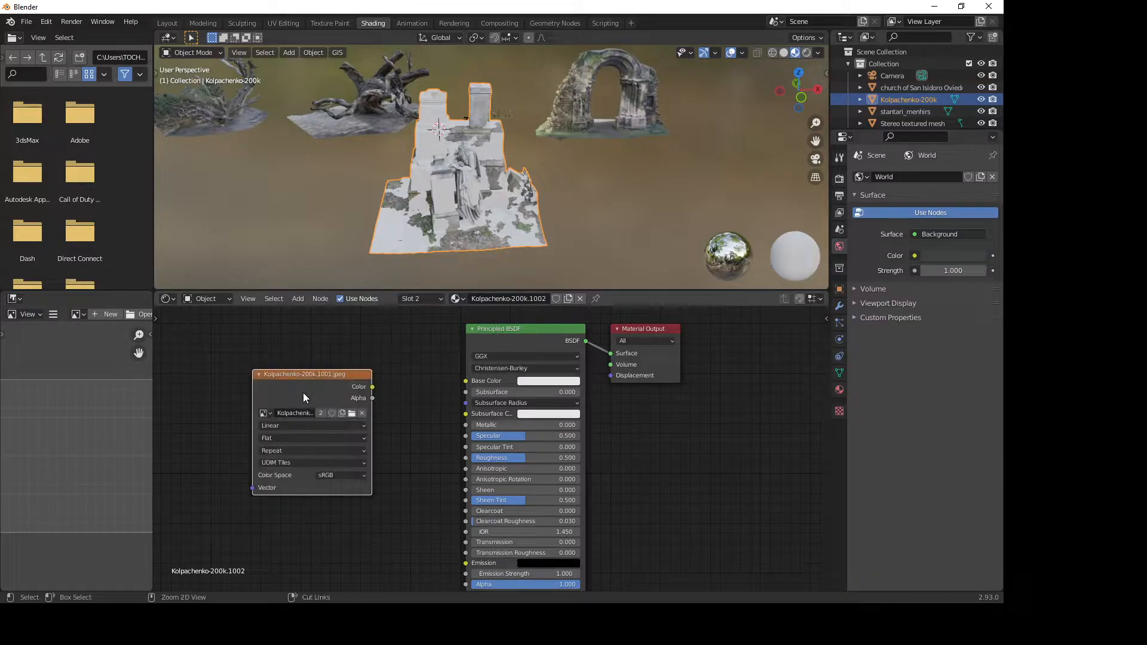
# Step: Connect the copied texture's Color output to Base Color in the second material and open Kolpachenko-200k.1002.jpeg as its image
pyautogui.moveTo(372, 387); pyautogui.dragTo(465, 381)
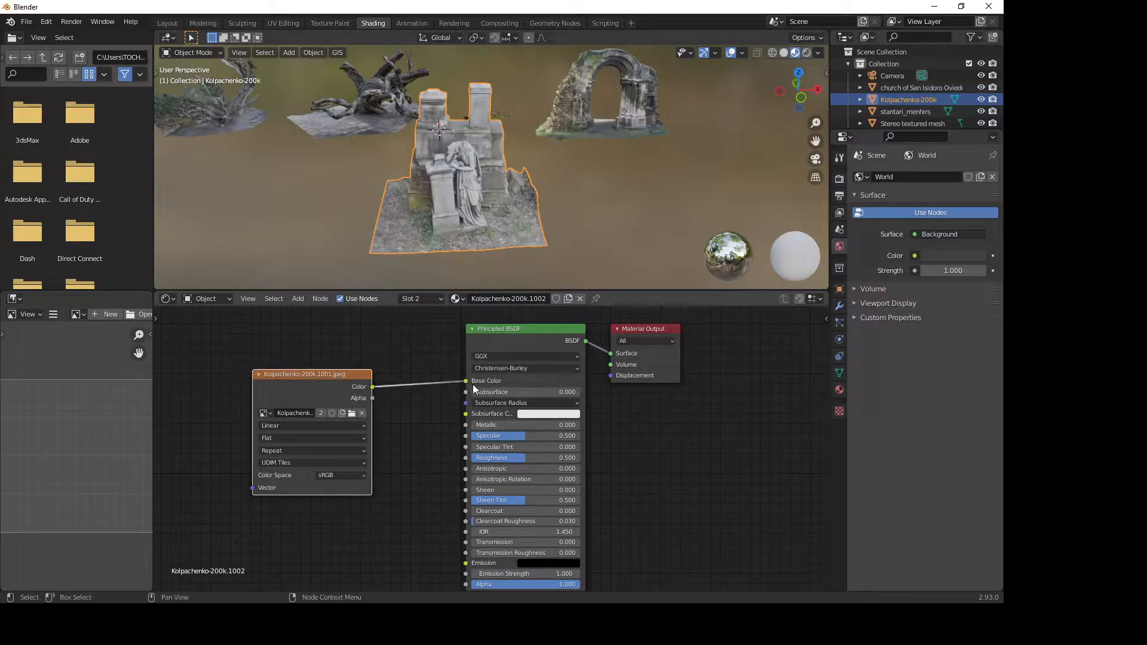
pyautogui.click(352, 413)
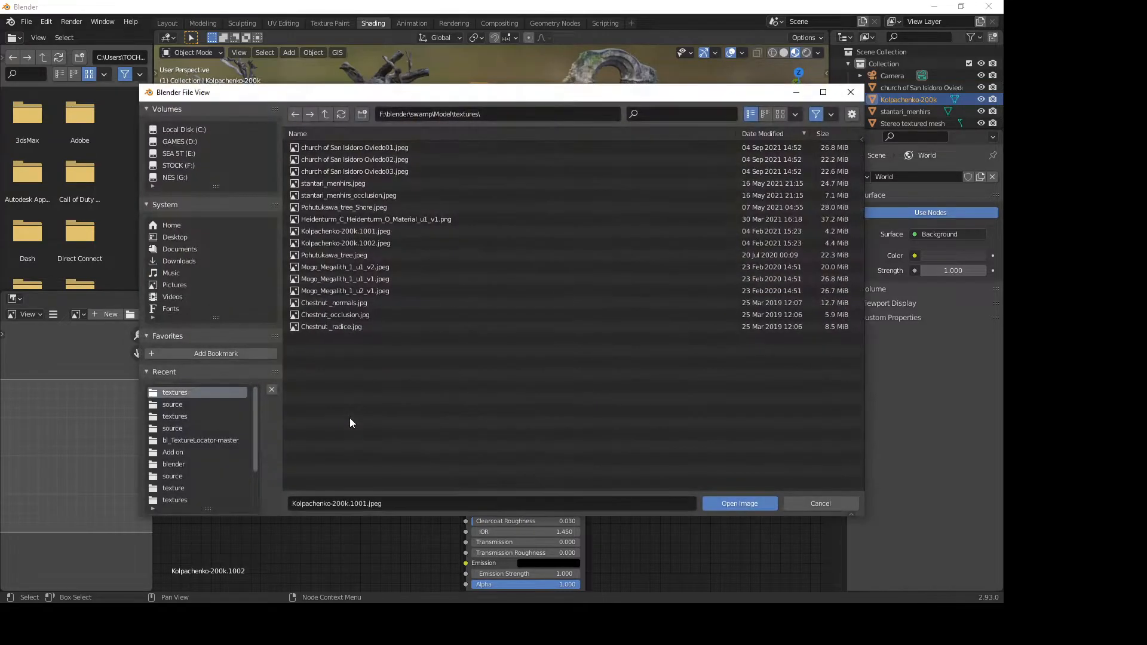
pyautogui.doubleClick(387, 241)
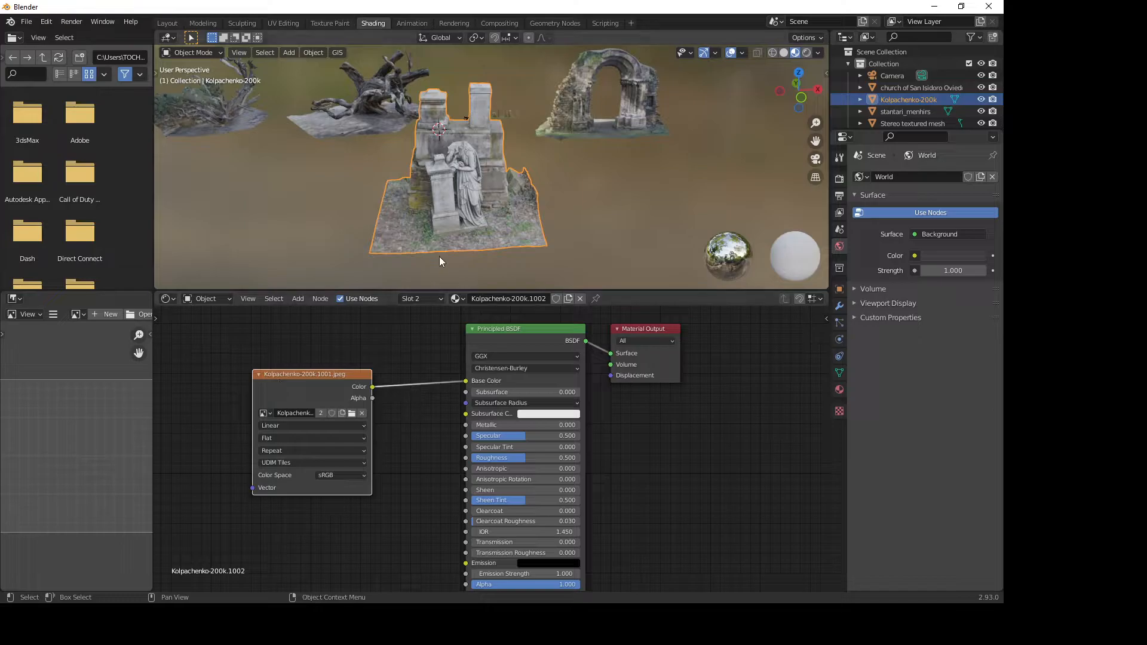
pyautogui.scroll(3, 468, 207)
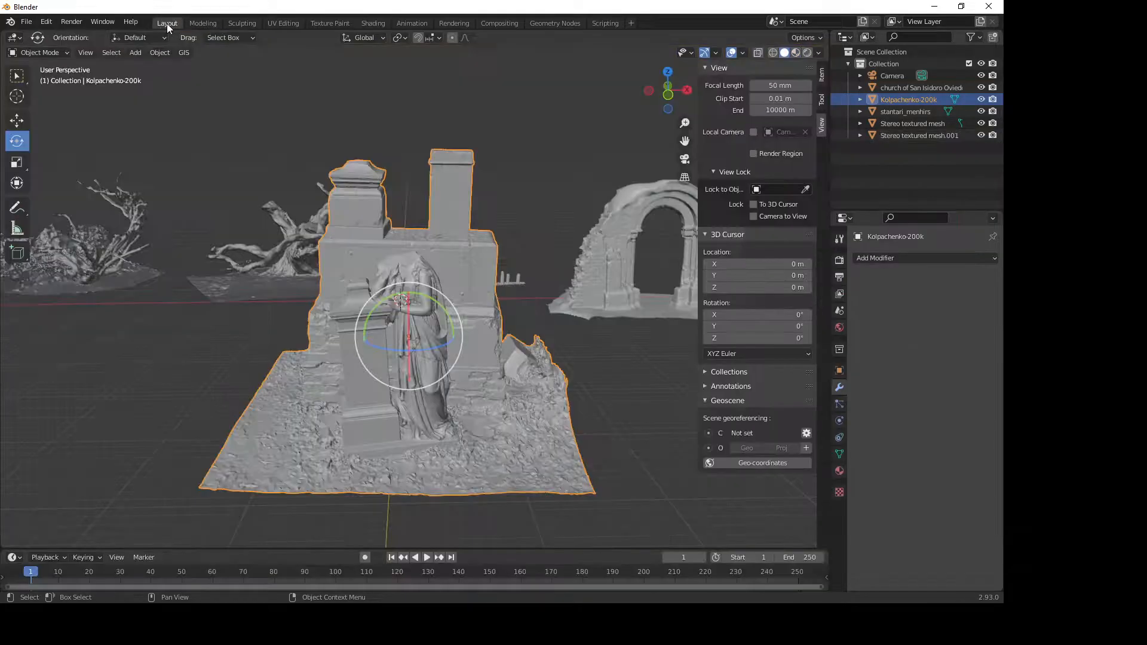
# Step: Return to the Layout workspace and display the scene in Material Preview shading
pyautogui.click(169, 24)
pyautogui.click(798, 52)
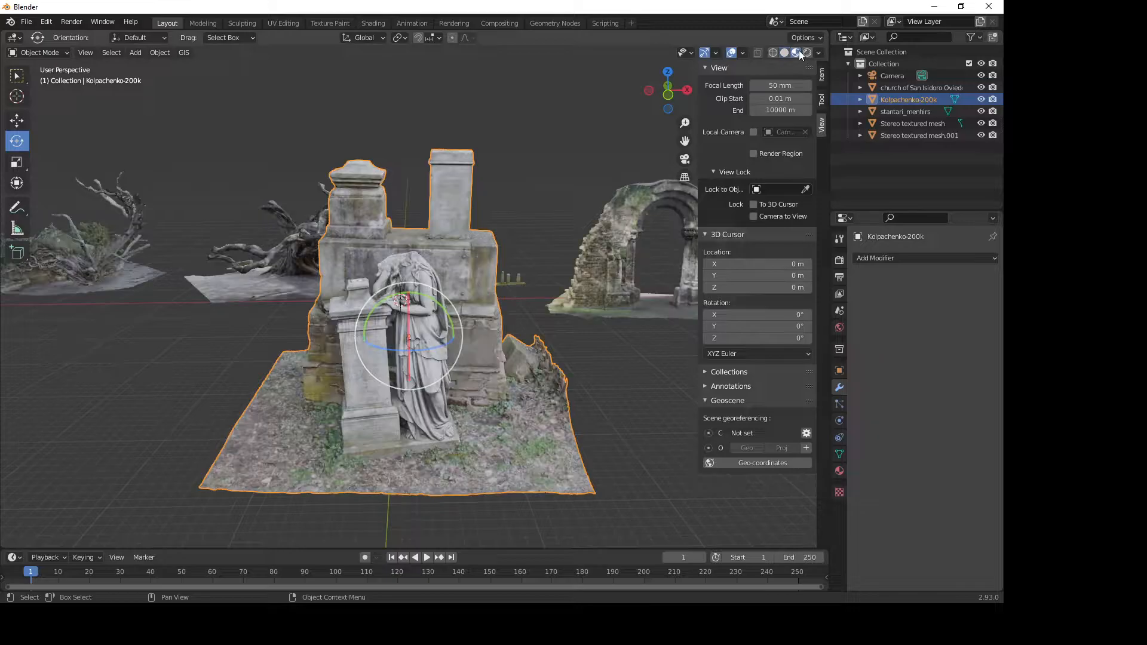
pyautogui.moveTo(468, 364); pyautogui.dragTo(447, 361, button='middle')
pyautogui.scroll(-3, 450, 366)
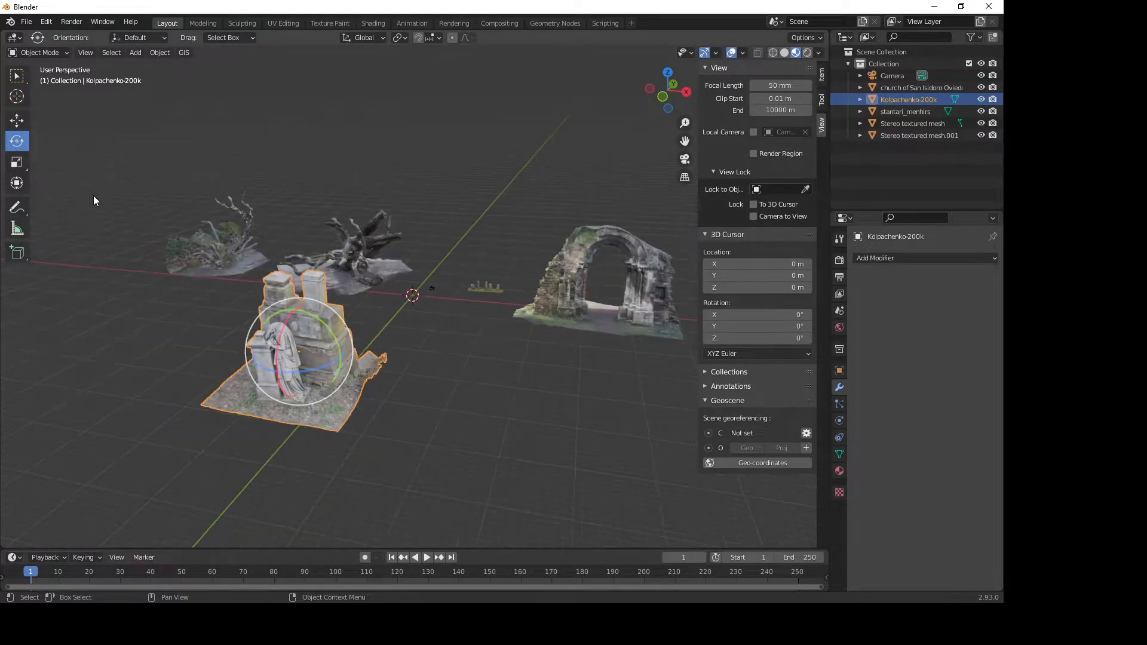
# Step: Move the statue model back along the Y axis behind the scene origin and deselect it
pyautogui.click(17, 123)
pyautogui.moveTo(316, 336); pyautogui.dragTo(394, 399)
pyautogui.moveTo(395, 399); pyautogui.dragTo(375, 388, button='middle')
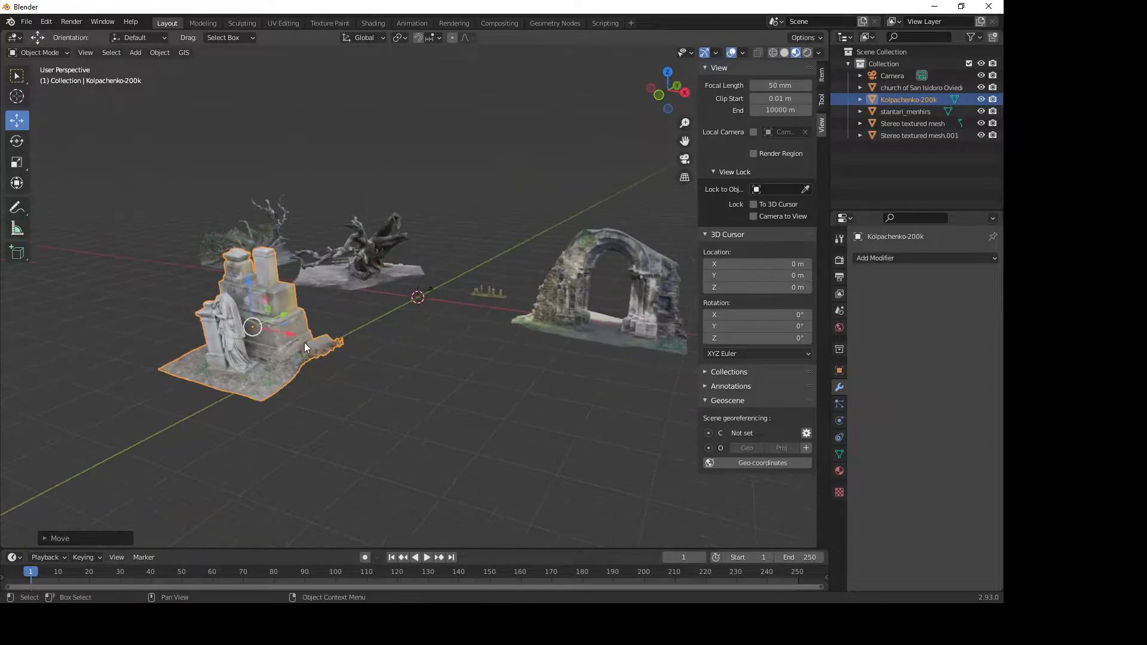
pyautogui.moveTo(280, 317); pyautogui.dragTo(475, 241)
pyautogui.click(475, 293)
# Step: Add a Sun light at the scene origin and activate the Rotate tool for it
pyautogui.moveTo(403, 313); pyautogui.dragTo(450, 349, button='middle')
pyautogui.scroll(5, 449, 310)
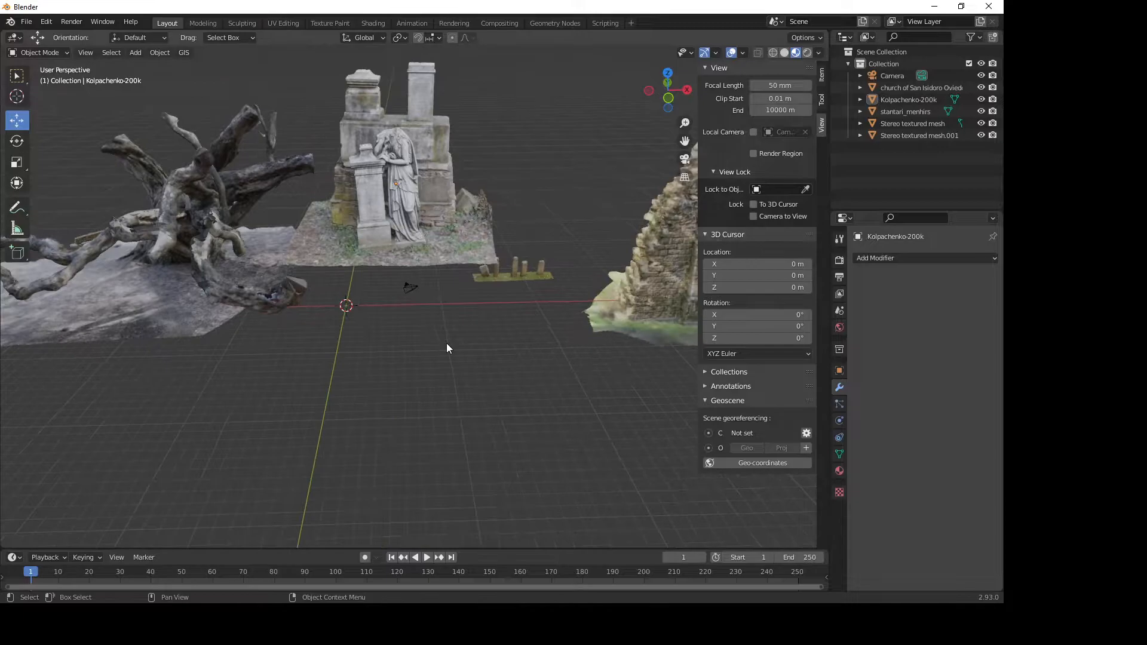
pyautogui.hotkey('shift', 'a')
pyautogui.moveTo(447, 344)
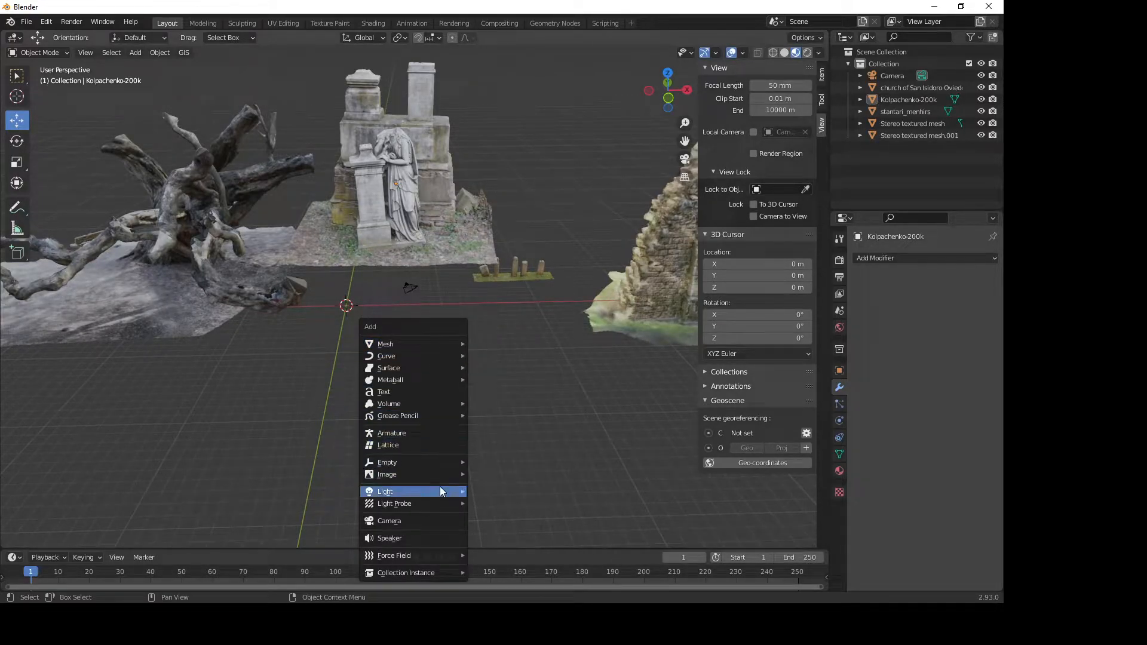
pyautogui.moveTo(442, 489)
pyautogui.click(506, 504)
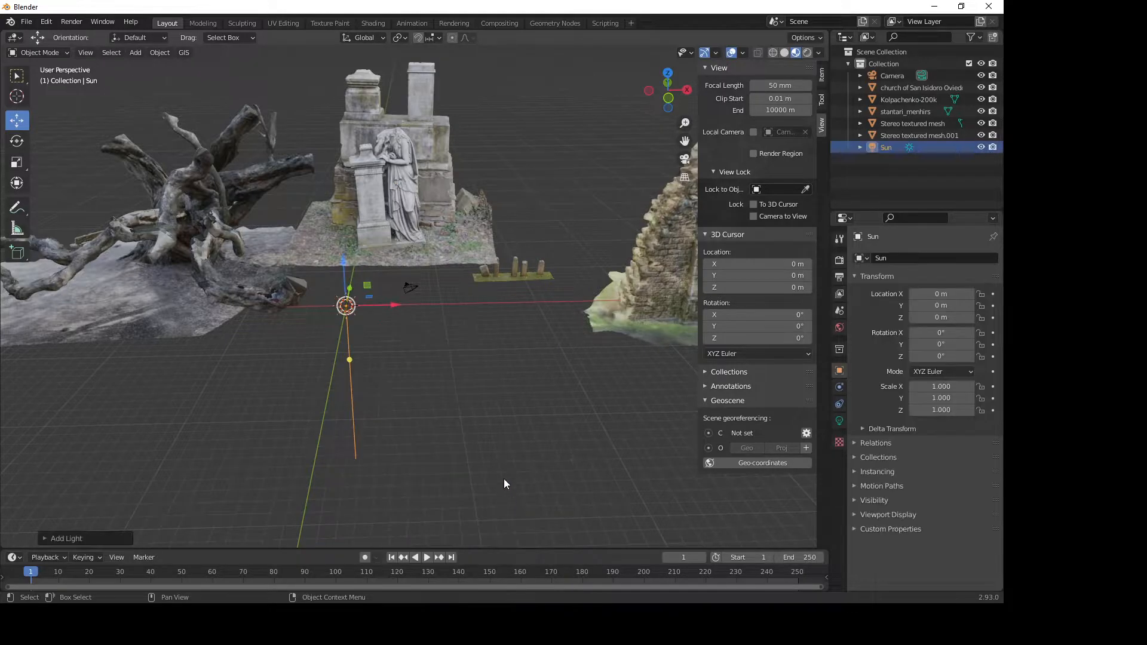
pyautogui.click(16, 141)
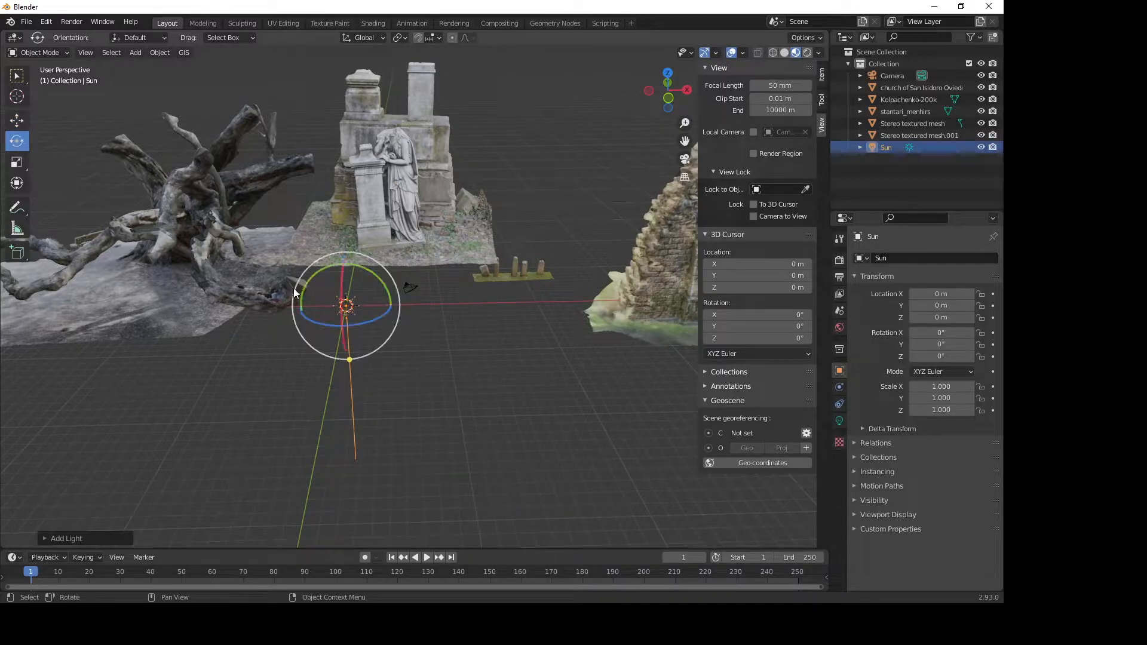
# Step: Rotate the Sun light to about -26.8° around Y and move it along X to about 6.43 m
pyautogui.moveTo(348, 262); pyautogui.dragTo(349, 262)
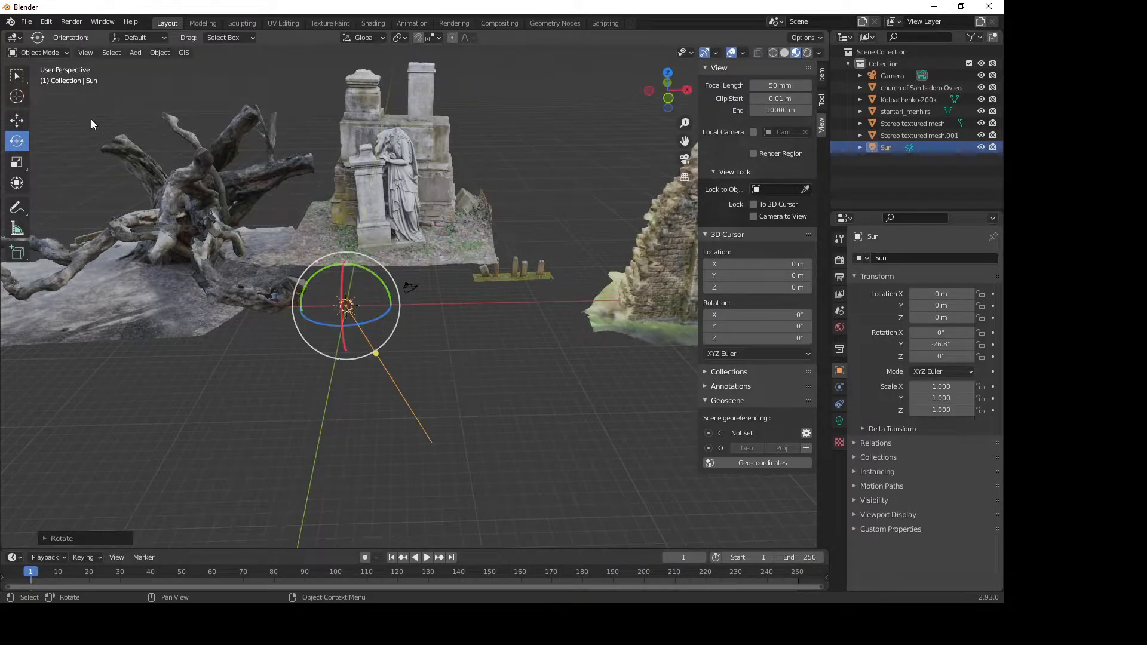
pyautogui.click(16, 121)
pyautogui.moveTo(394, 306); pyautogui.dragTo(458, 306)
pyautogui.keyDown('shift'); pyautogui.moveTo(462, 348); pyautogui.dragTo(384, 435, button='middle'); pyautogui.keyUp('shift')
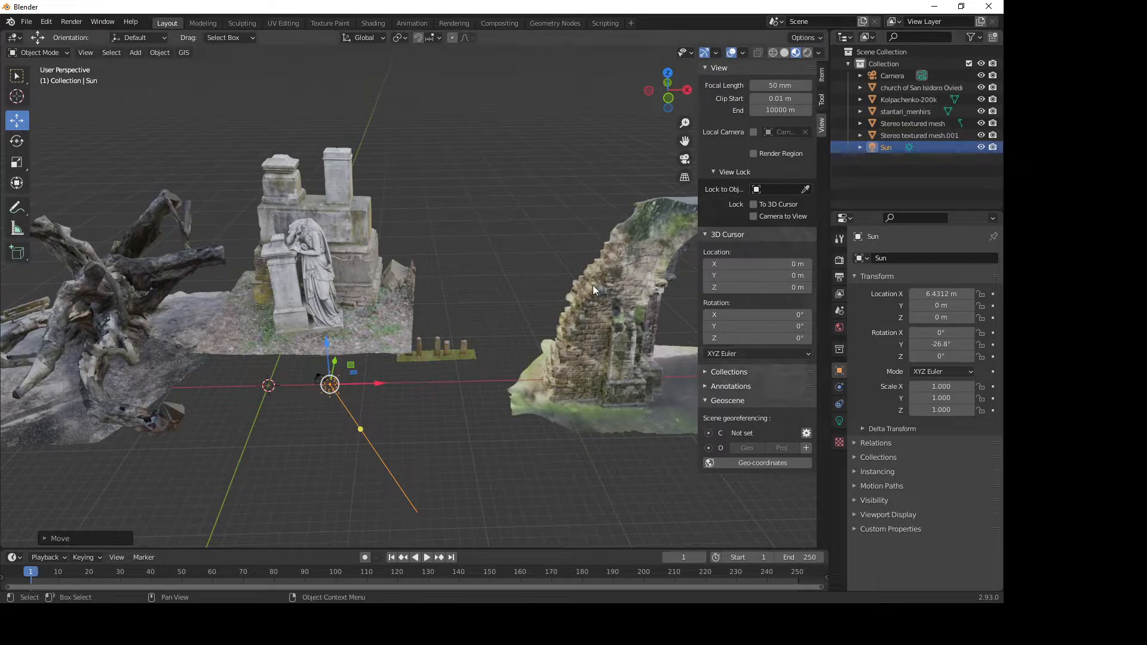
# Step: Display the scene in Rendered shading and raise the Sun light along Z to about 27.84 m
pyautogui.click(808, 53)
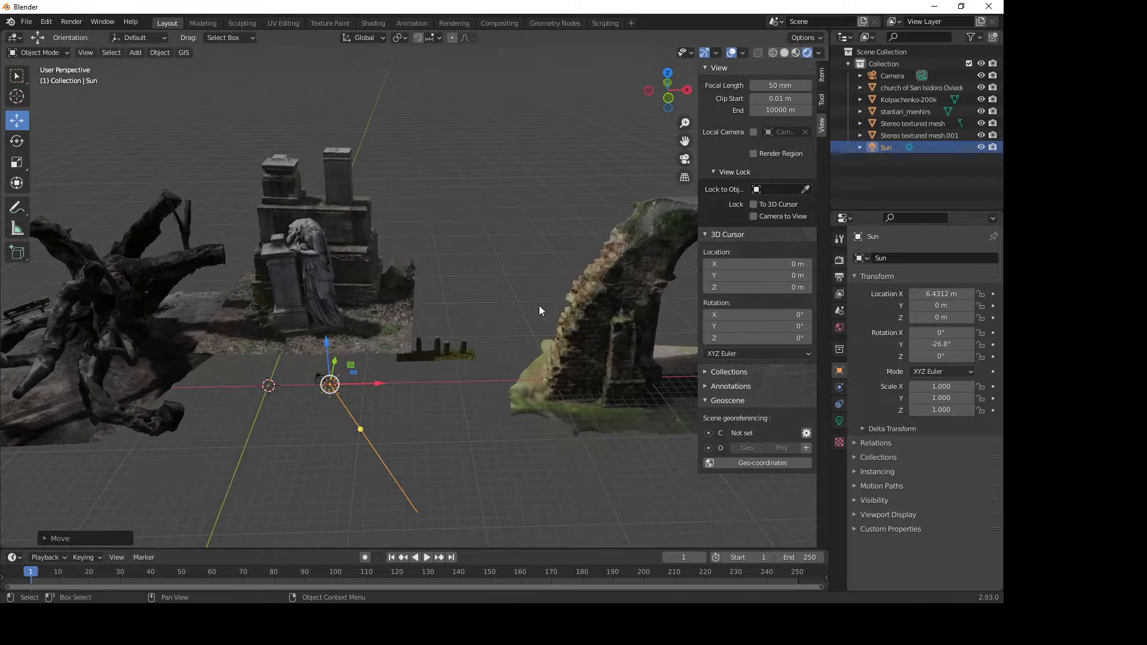
pyautogui.moveTo(332, 353); pyautogui.dragTo(364, 179)
# Step: Rotate the raised Sun light further to change the direction of light and shadows across the scanned models
pyautogui.click(16, 141)
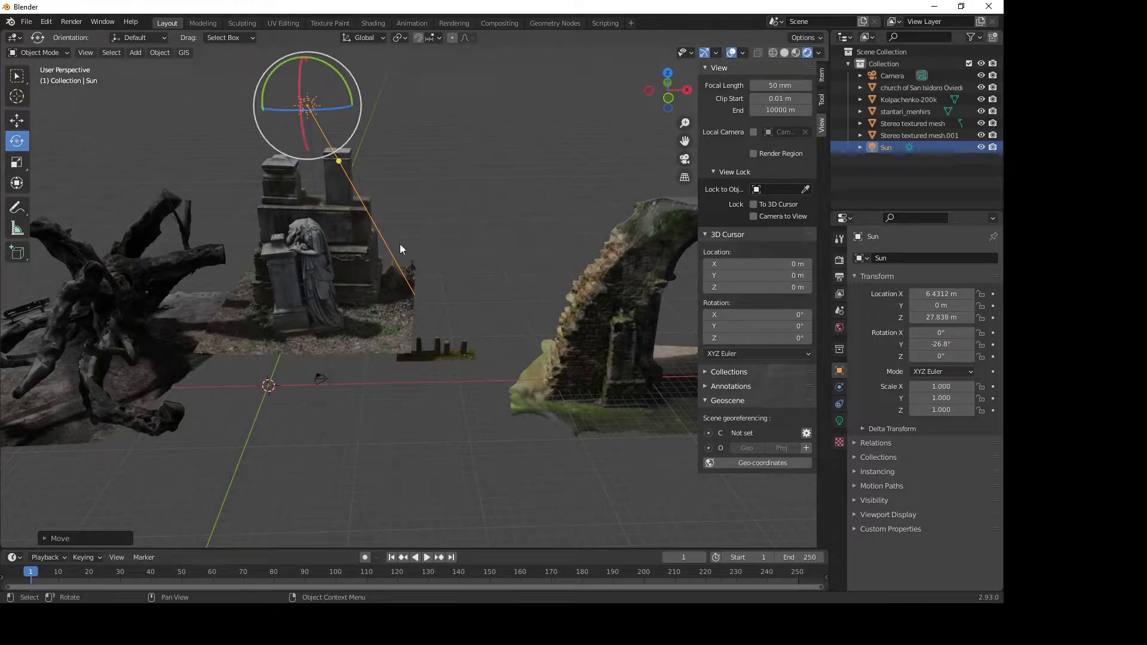
pyautogui.keyDown('shift'); pyautogui.moveTo(363, 230); pyautogui.dragTo(402, 249, button='middle'); pyautogui.keyUp('shift')
pyautogui.moveTo(382, 96)
pyautogui.mouseDown()
pyautogui.moveTo(412, 148)
pyautogui.moveTo(385, 87)
pyautogui.mouseUp()
pyautogui.moveTo(369, 292); pyautogui.dragTo(371, 263, button='middle')
pyautogui.moveTo(362, 123); pyautogui.dragTo(292, 328)
# Step: Select the stump model Stereo textured mesh.001, enter Edit Mode and display it in Wireframe shading
pyautogui.moveTo(292, 329); pyautogui.dragTo(336, 235, button='middle')
pyautogui.click(284, 321)
pyautogui.moveTo(283, 320); pyautogui.dragTo(329, 242, button='middle')
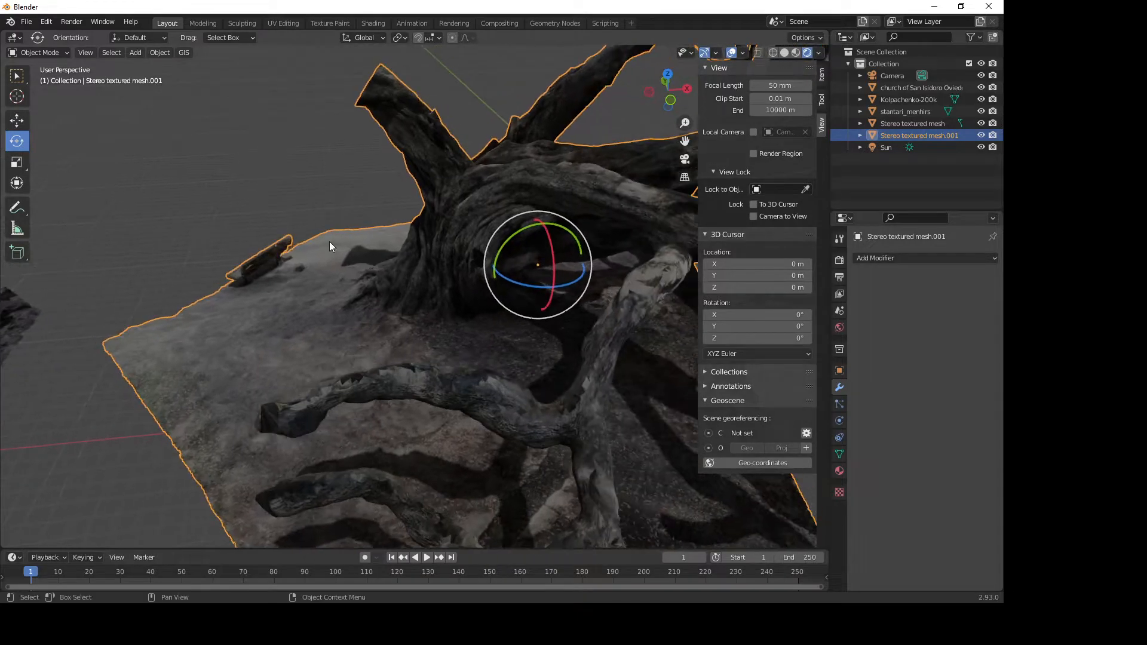
pyautogui.click(52, 54)
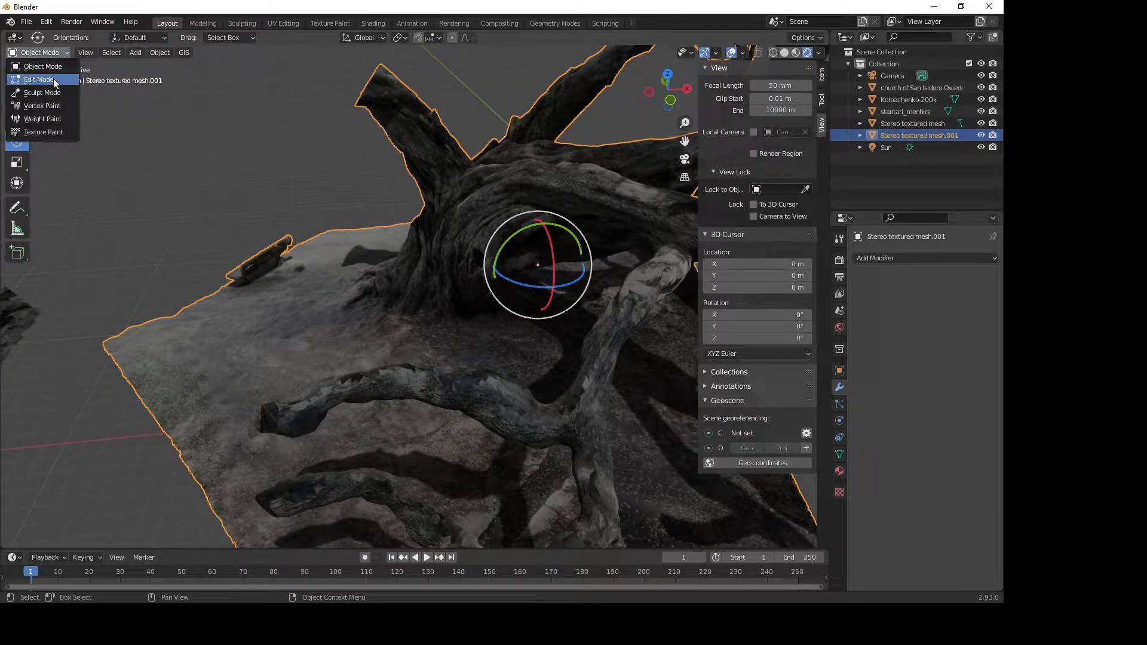
pyautogui.click(53, 80)
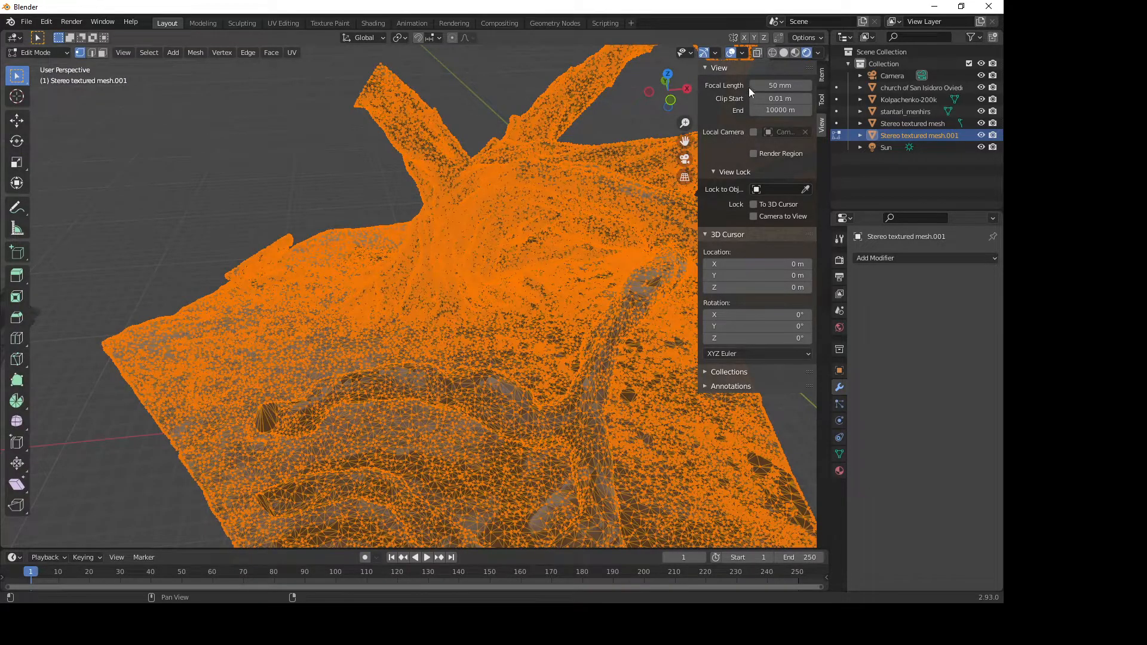
pyautogui.click(772, 53)
# Step: Lasso-select the outer patch of ground beside the stump and delete its vertices
pyautogui.moveTo(17, 75)
pyautogui.mouseDown()
pyautogui.moveTo(72, 149)
pyautogui.moveTo(77, 128)
pyautogui.moveTo(81, 148)
pyautogui.mouseUp()
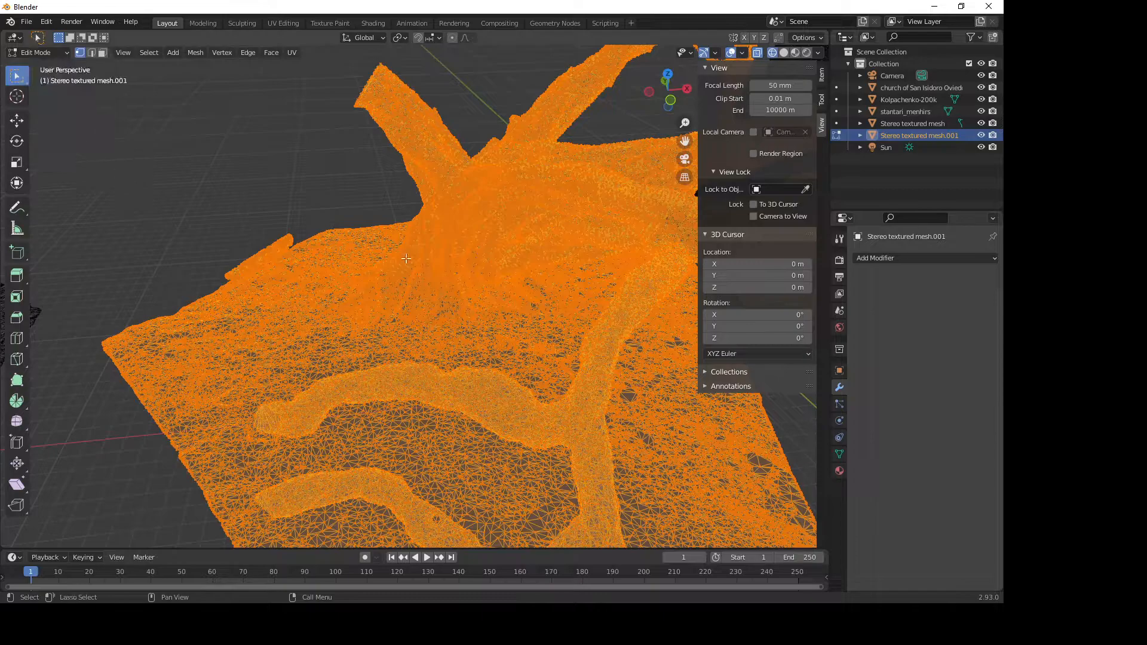
pyautogui.moveTo(262, 193)
pyautogui.mouseDown()
pyautogui.moveTo(377, 230)
pyautogui.moveTo(280, 352)
pyautogui.moveTo(93, 377)
pyautogui.moveTo(221, 157)
pyautogui.mouseUp()
pyautogui.press('x')
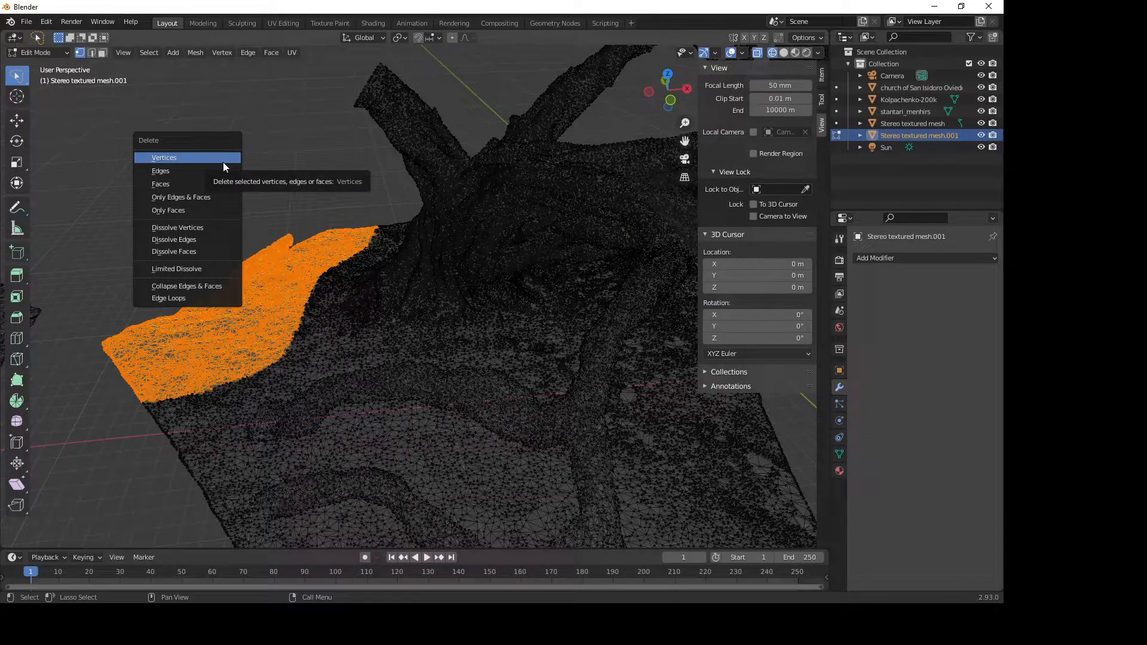
pyautogui.click(223, 163)
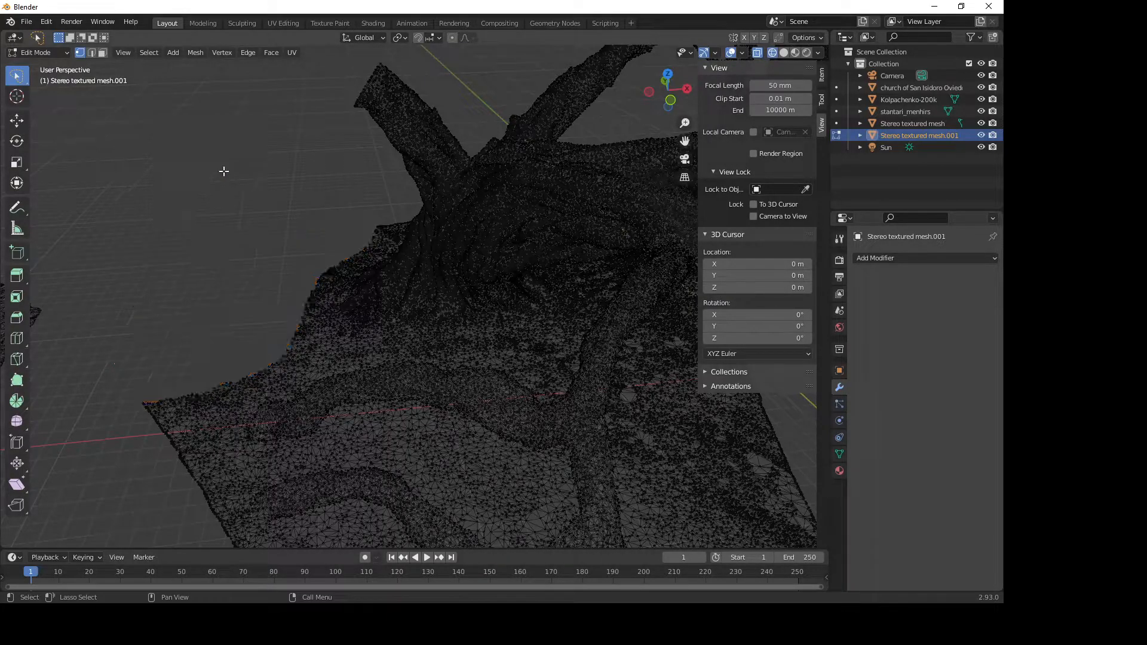
# Step: Return the trimmed stump to Object Mode and display the scene in Solid shading
pyautogui.scroll(4, 376, 303)
pyautogui.keyDown('alt'); pyautogui.moveTo(376, 302); pyautogui.dragTo(616, 58, button='middle'); pyautogui.keyUp('alt')
pyautogui.scroll(-3, 467, 281)
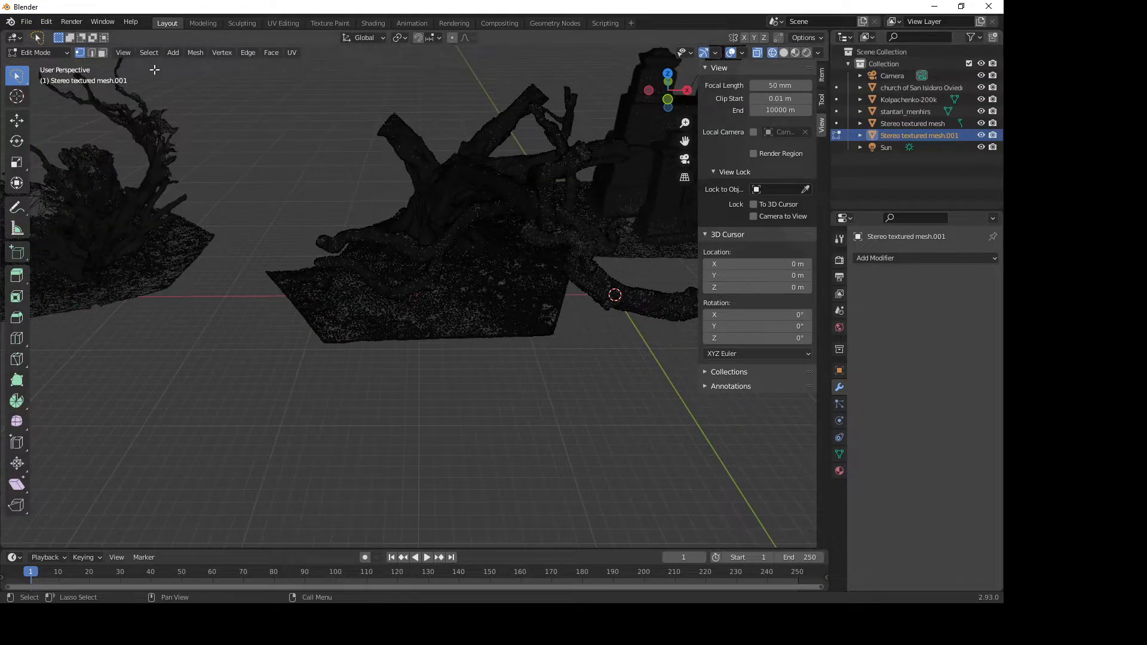
pyautogui.click(43, 57)
pyautogui.click(43, 63)
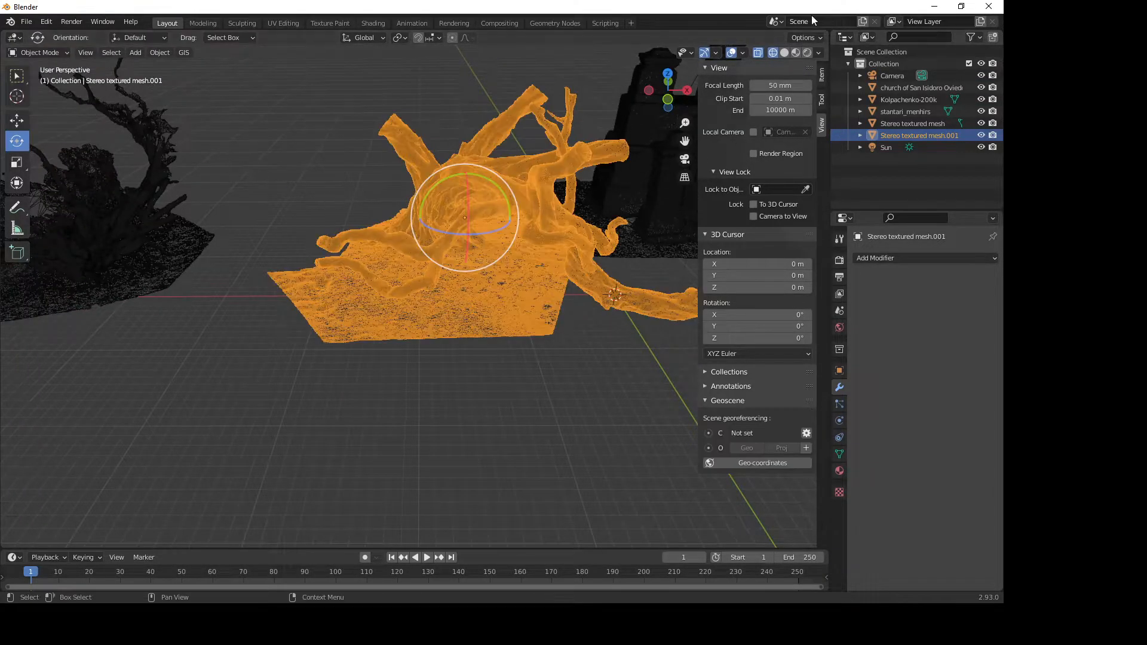
pyautogui.click(783, 53)
# Step: Select the tree-and-bank model Stereo textured mesh and examine its roots and vegetation in Material Preview shading
pyautogui.moveTo(529, 135)
pyautogui.mouseDown(button='middle')
pyautogui.moveTo(392, 181)
pyautogui.moveTo(311, 173)
pyautogui.moveTo(391, 240)
pyautogui.moveTo(399, 266)
pyautogui.moveTo(432, 249)
pyautogui.moveTo(374, 274)
pyautogui.moveTo(422, 266)
pyautogui.mouseUp(button='middle')
pyautogui.click(324, 278)
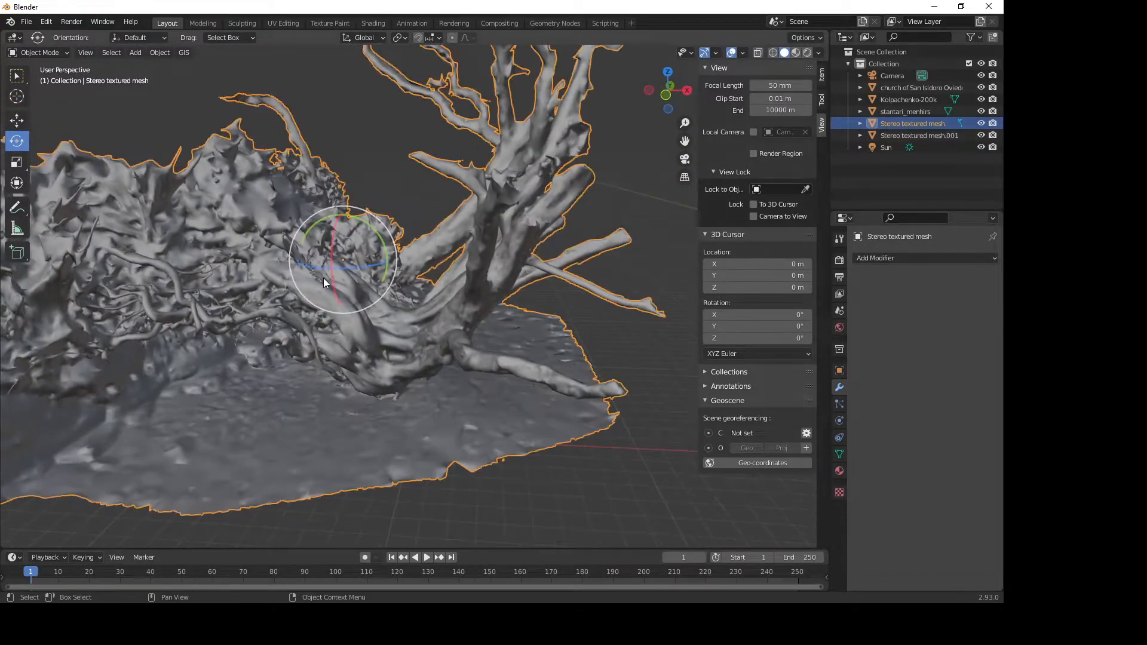
pyautogui.click(797, 53)
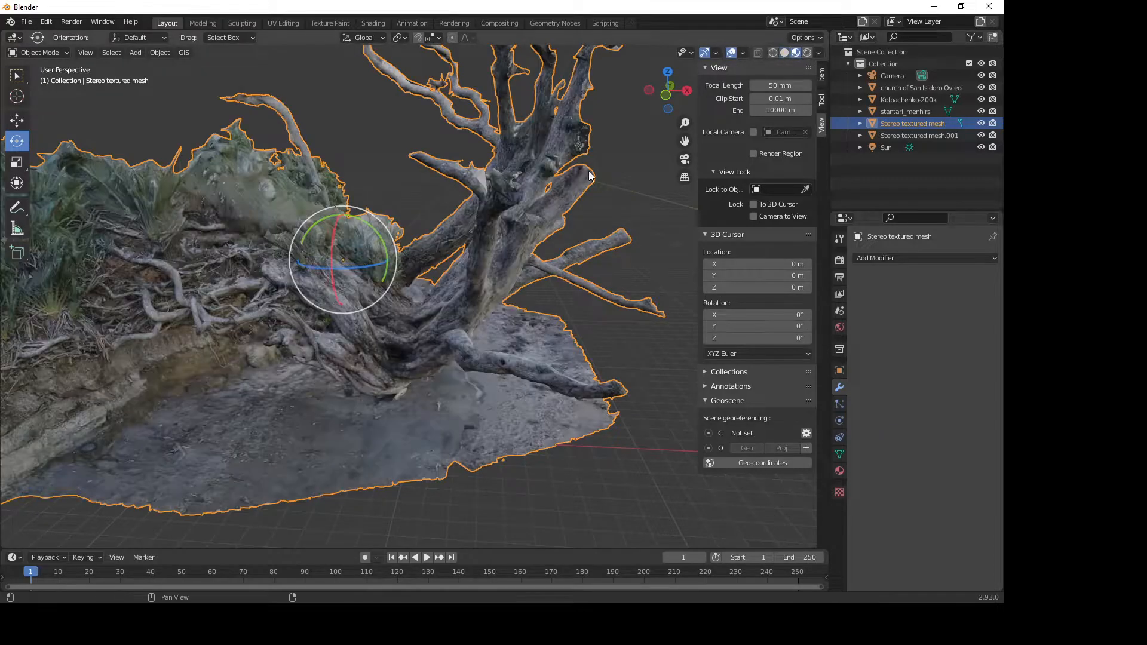
pyautogui.scroll(2, 275, 152)
pyautogui.scroll(4, 271, 155)
pyautogui.keyDown('shift'); pyautogui.moveTo(385, 168); pyautogui.dragTo(420, 202, button='middle'); pyautogui.keyUp('shift')
pyautogui.scroll(-5, 403, 210)
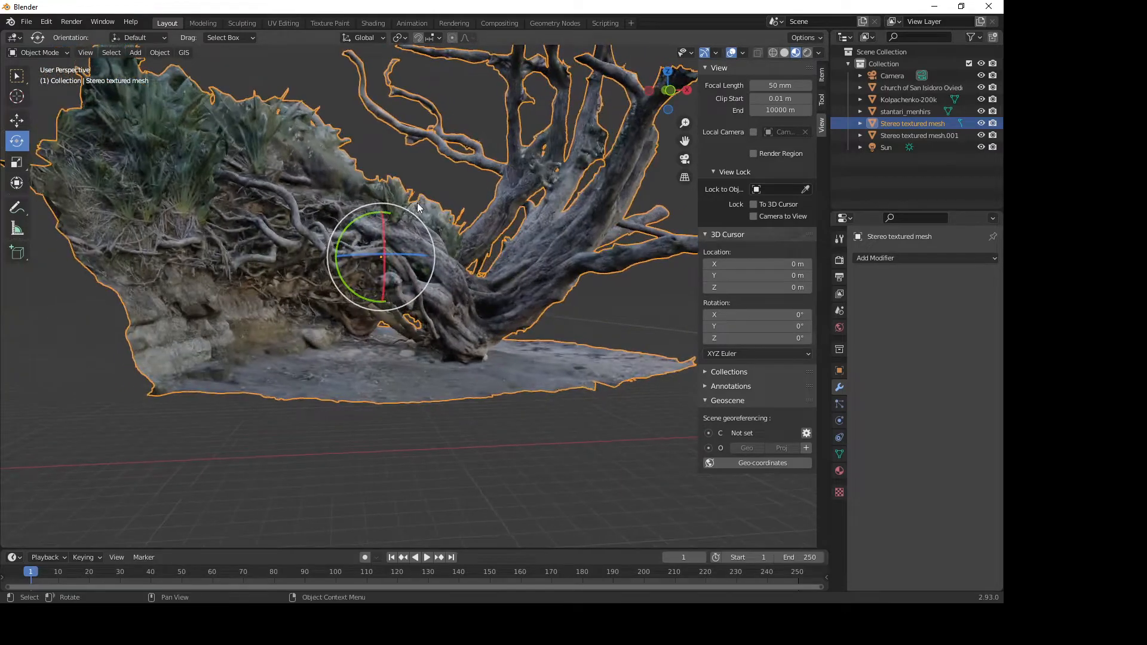
pyautogui.moveTo(288, 164)
pyautogui.mouseDown(button='middle')
pyautogui.moveTo(261, 174)
pyautogui.moveTo(262, 215)
pyautogui.moveTo(245, 242)
pyautogui.moveTo(242, 198)
pyautogui.moveTo(281, 173)
pyautogui.mouseUp(button='middle')
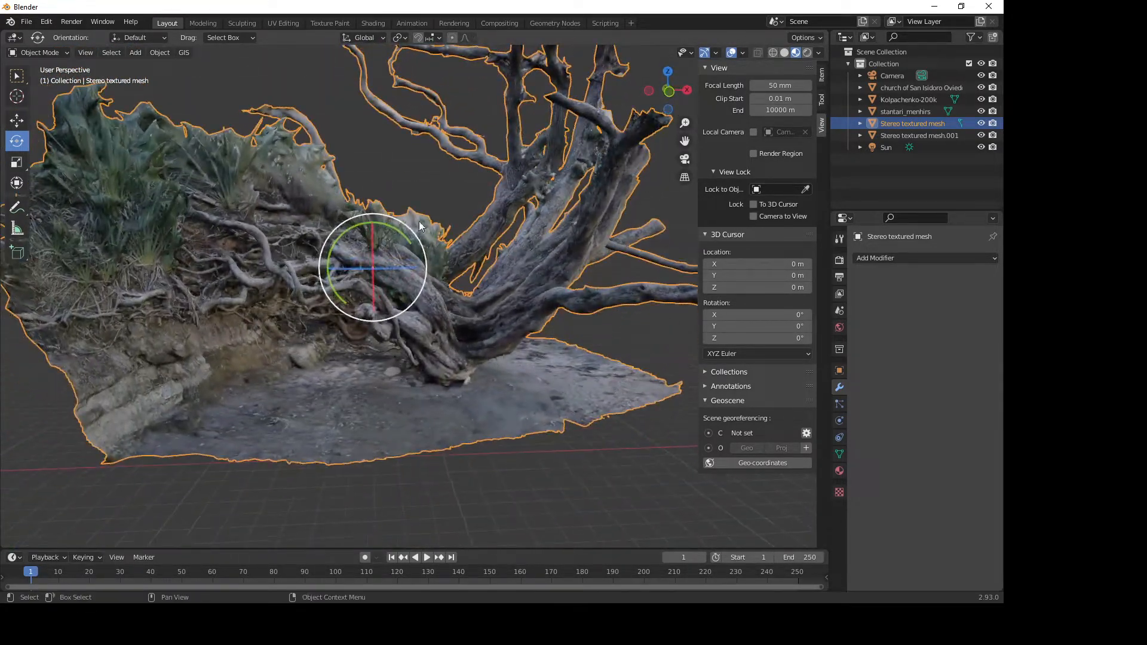
pyautogui.moveTo(473, 214); pyautogui.dragTo(379, 184, button='middle')
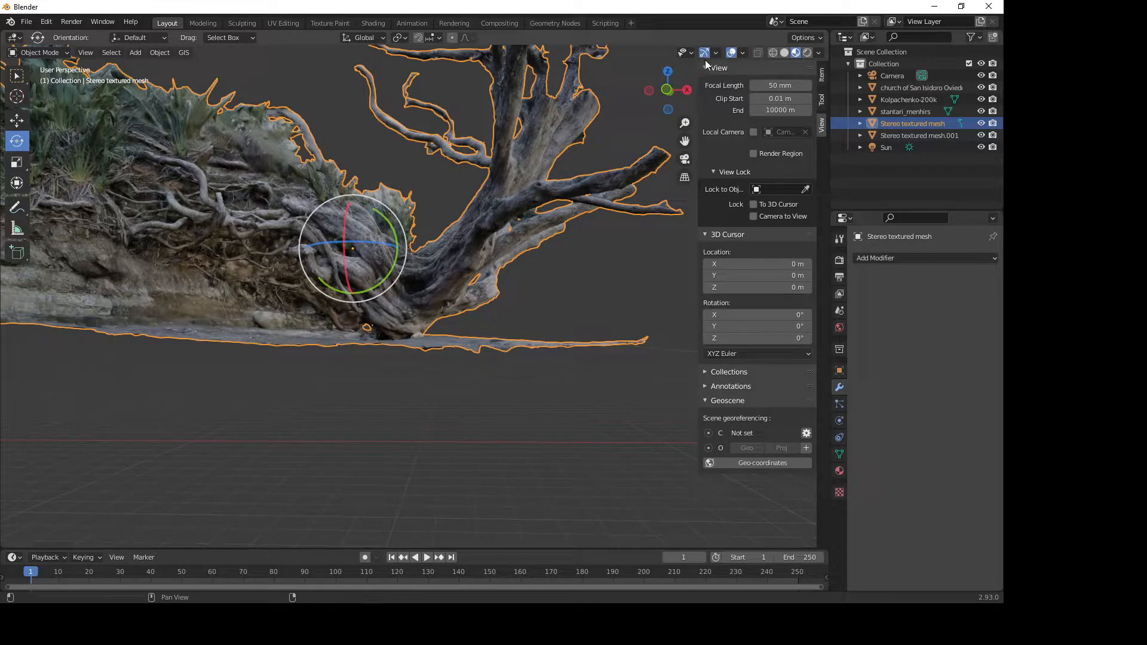
# Step: Display the tree-and-bank model in Wireframe shading and enter Edit Mode on it
pyautogui.click(773, 52)
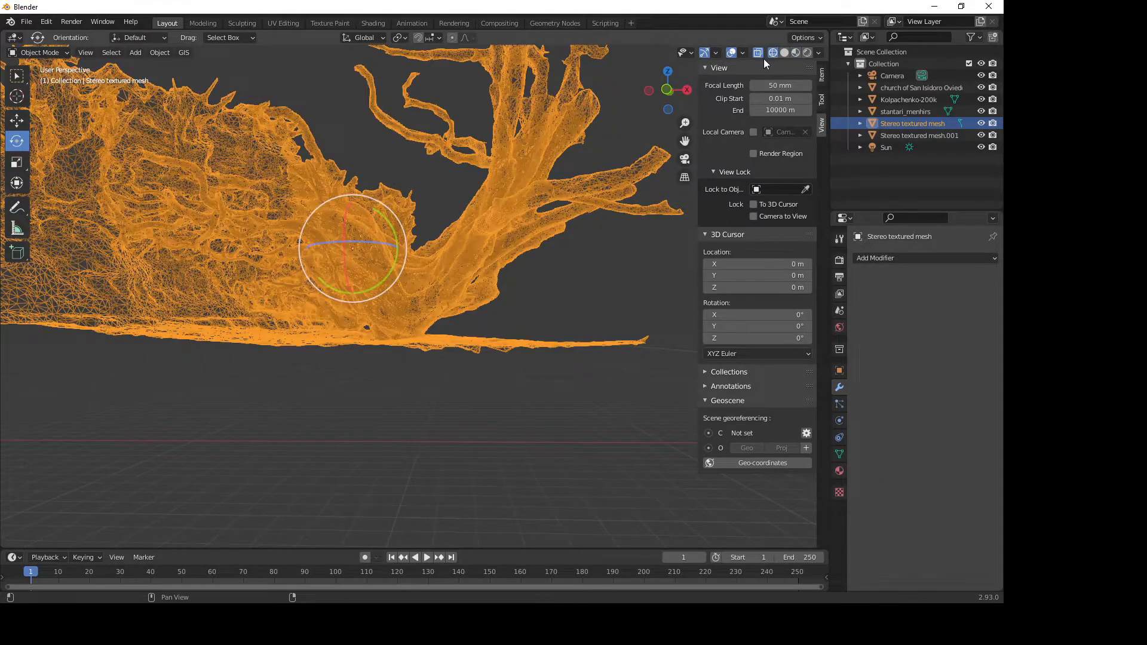
pyautogui.click(40, 52)
pyautogui.click(58, 79)
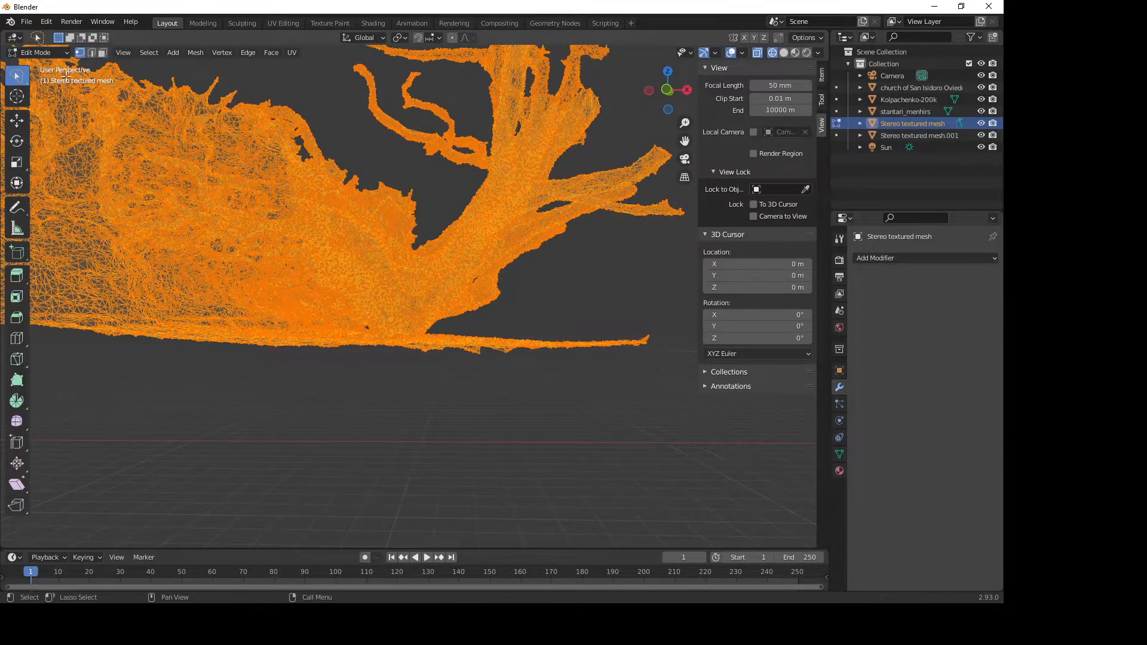
# Step: Lasso-select the jagged vegetation clump between the bank and the trunk and delete its vertices
pyautogui.scroll(5, 418, 215)
pyautogui.scroll(2, 360, 221)
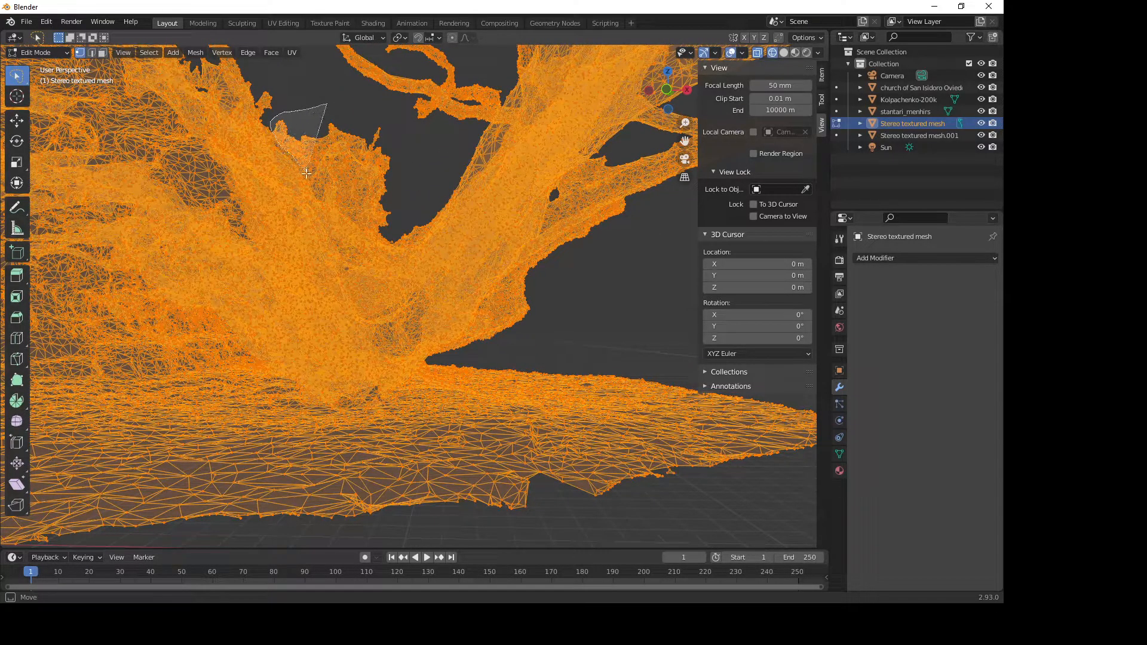
pyautogui.moveTo(371, 226)
pyautogui.keyDown('ctrl'); pyautogui.mouseDown(button='right')
pyautogui.moveTo(412, 155)
pyautogui.moveTo(364, 105)
pyautogui.moveTo(316, 109)
pyautogui.mouseUp(button='right'); pyautogui.keyUp('ctrl')
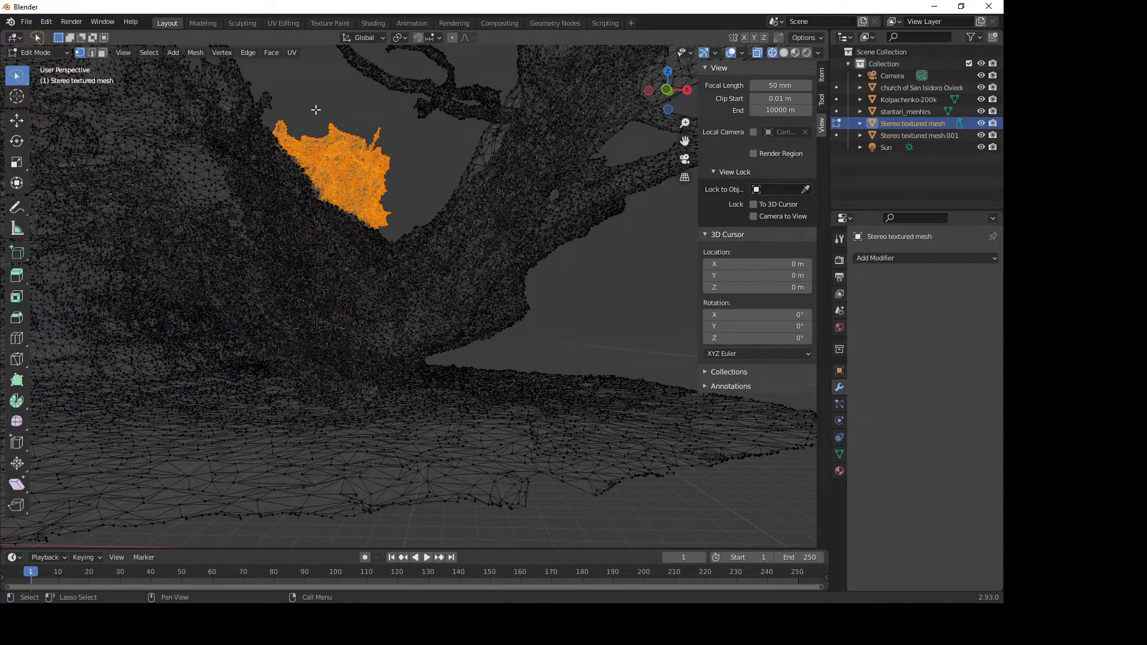
pyautogui.press('x')
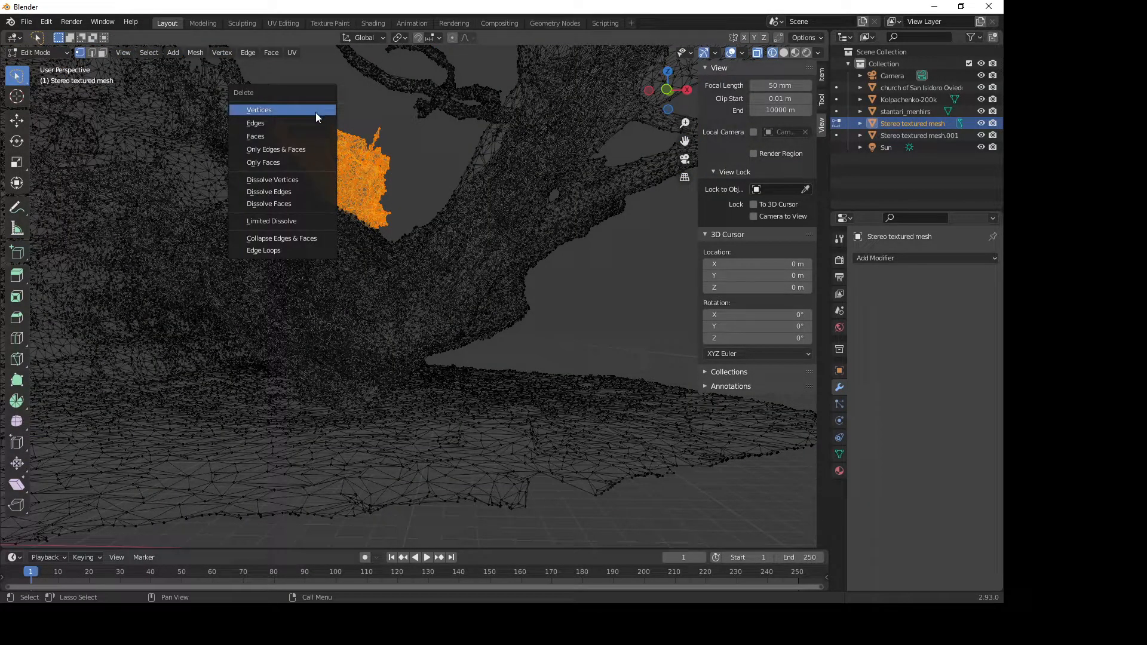
pyautogui.click(318, 112)
# Step: Lasso-select the spiky clump on the bank's upper edge plus the tip of the curved branch, and delete their vertices
pyautogui.scroll(5, 335, 186)
pyautogui.keyDown('shift'); pyautogui.moveTo(314, 187); pyautogui.dragTo(387, 207, button='middle'); pyautogui.keyUp('shift')
pyautogui.scroll(-4, 410, 205)
pyautogui.scroll(3, 334, 178)
pyautogui.keyDown('shift'); pyautogui.moveTo(333, 178); pyautogui.dragTo(363, 222, button='middle'); pyautogui.keyUp('shift')
pyautogui.scroll(3, 351, 205)
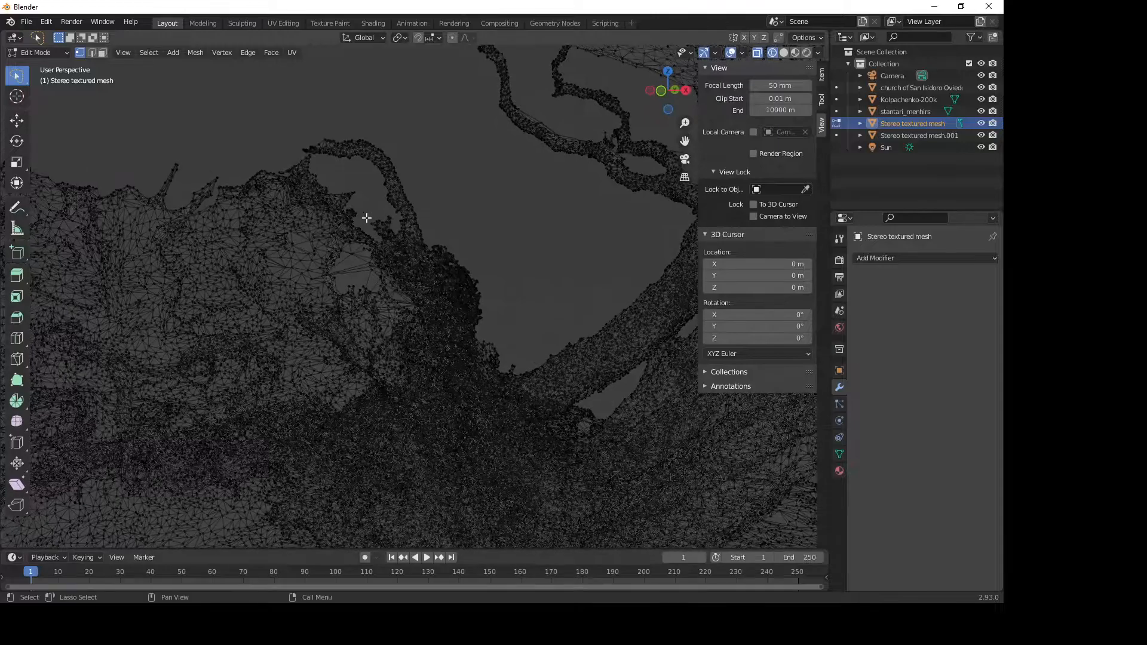
pyautogui.moveTo(285, 222)
pyautogui.mouseDown()
pyautogui.moveTo(245, 156)
pyautogui.moveTo(301, 154)
pyautogui.mouseUp()
pyautogui.moveTo(355, 193); pyautogui.dragTo(356, 190)
pyautogui.moveTo(333, 126)
pyautogui.keyDown('shift'); pyautogui.mouseDown()
pyautogui.moveTo(275, 153)
pyautogui.moveTo(328, 128)
pyautogui.mouseUp(); pyautogui.keyUp('shift')
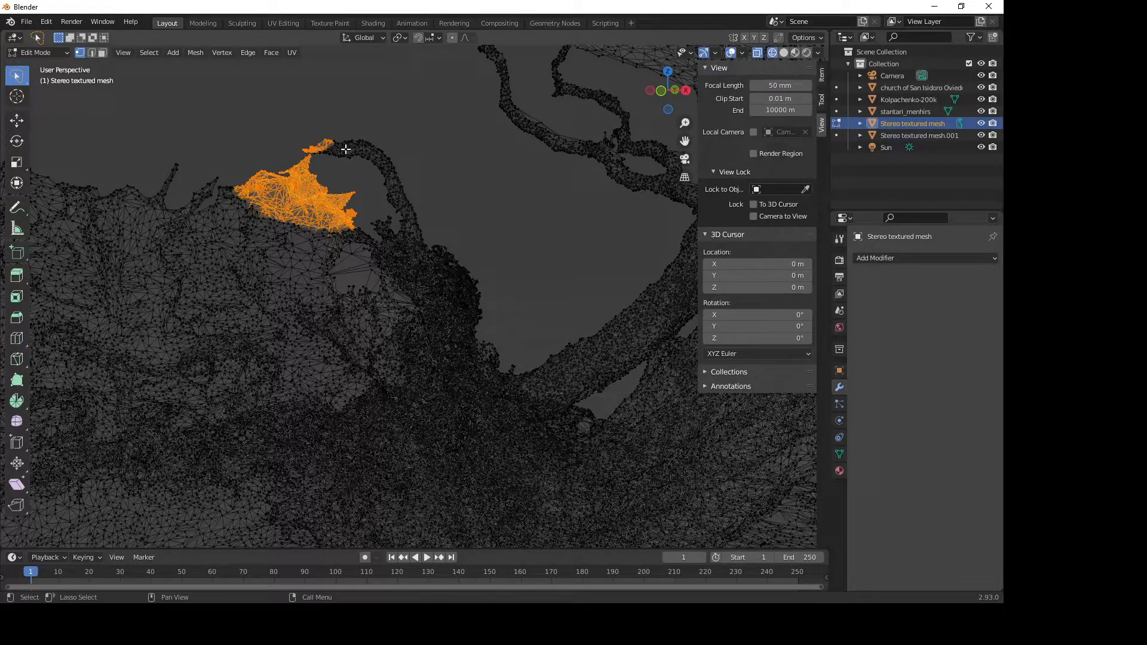
pyautogui.press('x')
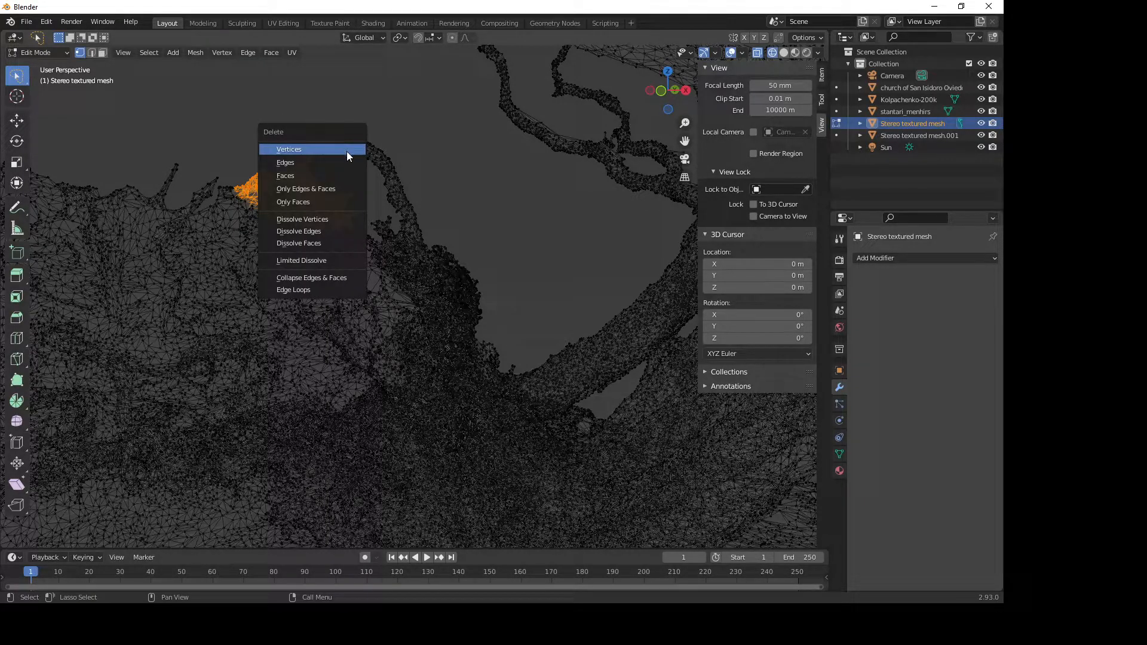
pyautogui.click(346, 149)
# Step: Switch the mesh to Material Preview shading and frame the plant remnants above the roots beside the trunk
pyautogui.moveTo(376, 208)
pyautogui.mouseDown(button='middle')
pyautogui.moveTo(417, 216)
pyautogui.moveTo(353, 217)
pyautogui.mouseUp(button='middle')
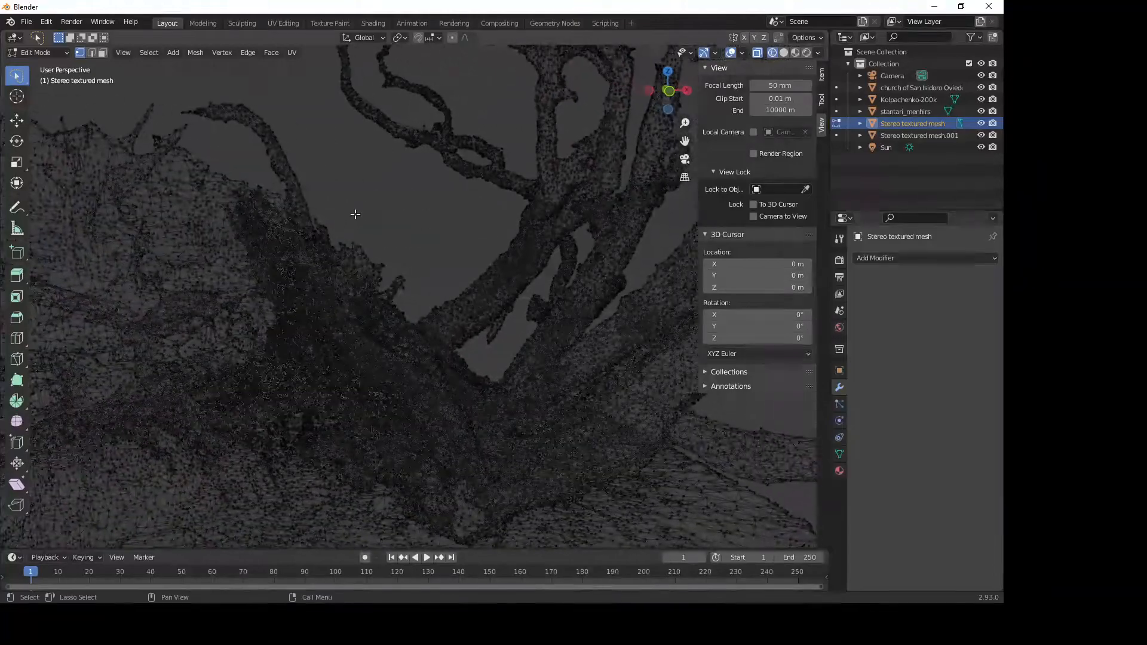
pyautogui.click(794, 53)
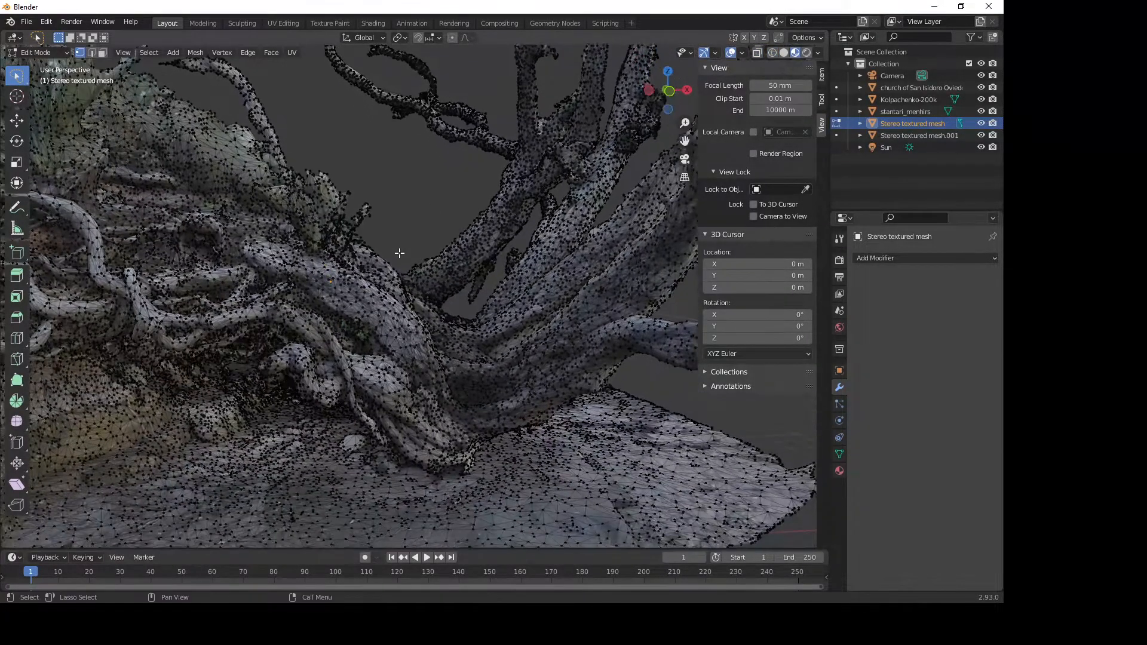
pyautogui.scroll(-5, 400, 253)
pyautogui.moveTo(400, 253); pyautogui.dragTo(423, 265, button='middle')
pyautogui.scroll(5, 423, 266)
pyautogui.scroll(5, 423, 266)
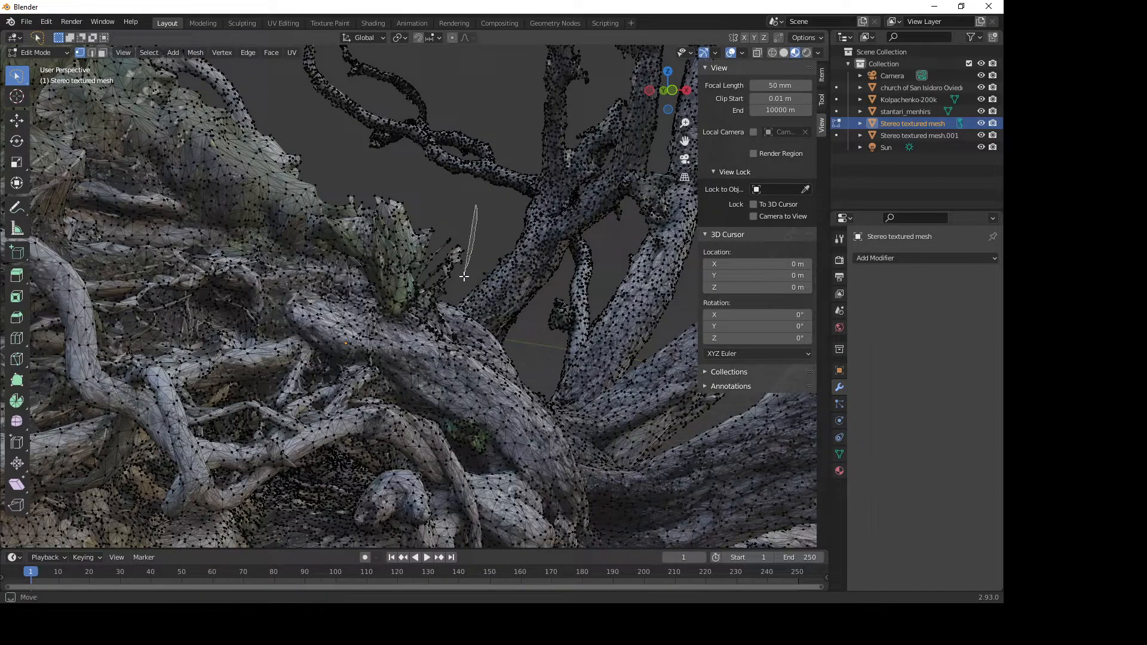
# Step: Lasso-select the grassy fragments above the roots with X-ray enabled and delete their vertices
pyautogui.moveTo(447, 295)
pyautogui.mouseDown()
pyautogui.moveTo(365, 264)
pyautogui.moveTo(308, 215)
pyautogui.moveTo(359, 175)
pyautogui.moveTo(463, 179)
pyautogui.moveTo(478, 227)
pyautogui.mouseUp()
pyautogui.moveTo(483, 259)
pyautogui.mouseDown(button='middle')
pyautogui.moveTo(464, 256)
pyautogui.moveTo(490, 253)
pyautogui.mouseUp(button='middle')
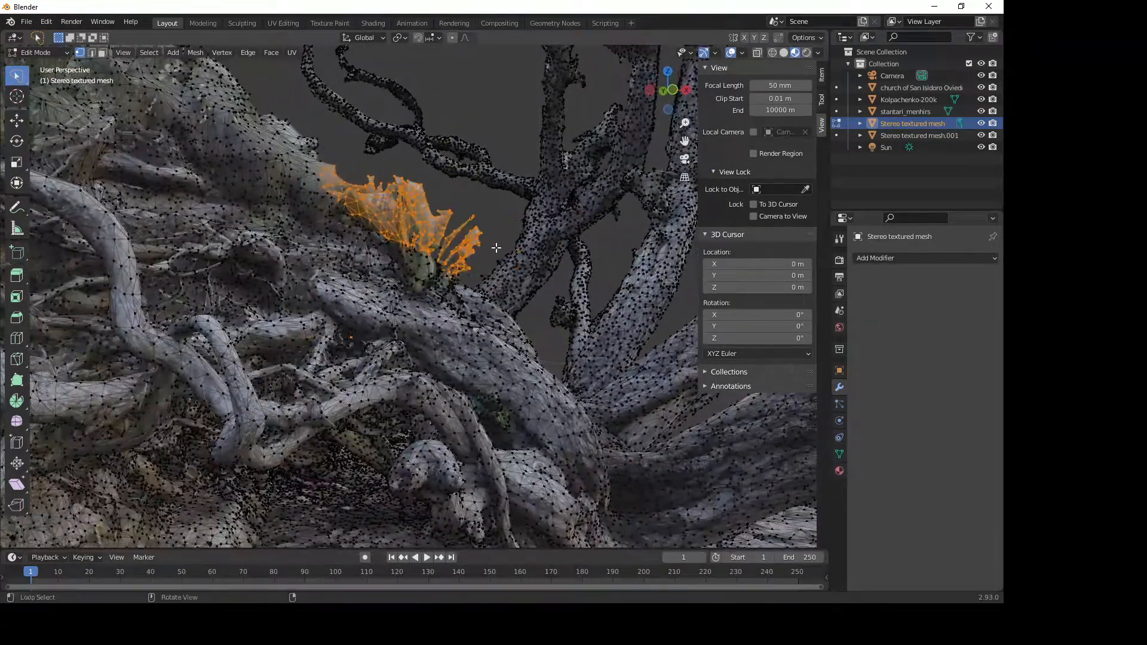
pyautogui.click(758, 54)
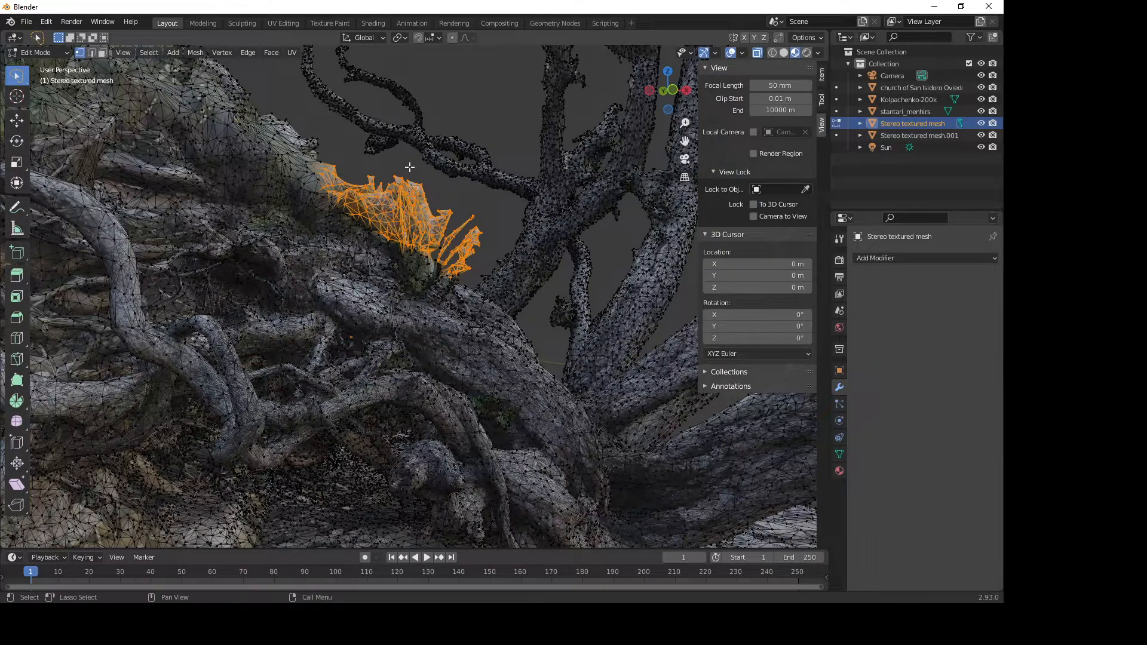
pyautogui.moveTo(323, 159)
pyautogui.mouseDown()
pyautogui.moveTo(411, 209)
pyautogui.moveTo(414, 251)
pyautogui.moveTo(445, 272)
pyautogui.moveTo(488, 270)
pyautogui.moveTo(485, 203)
pyautogui.moveTo(451, 189)
pyautogui.mouseUp()
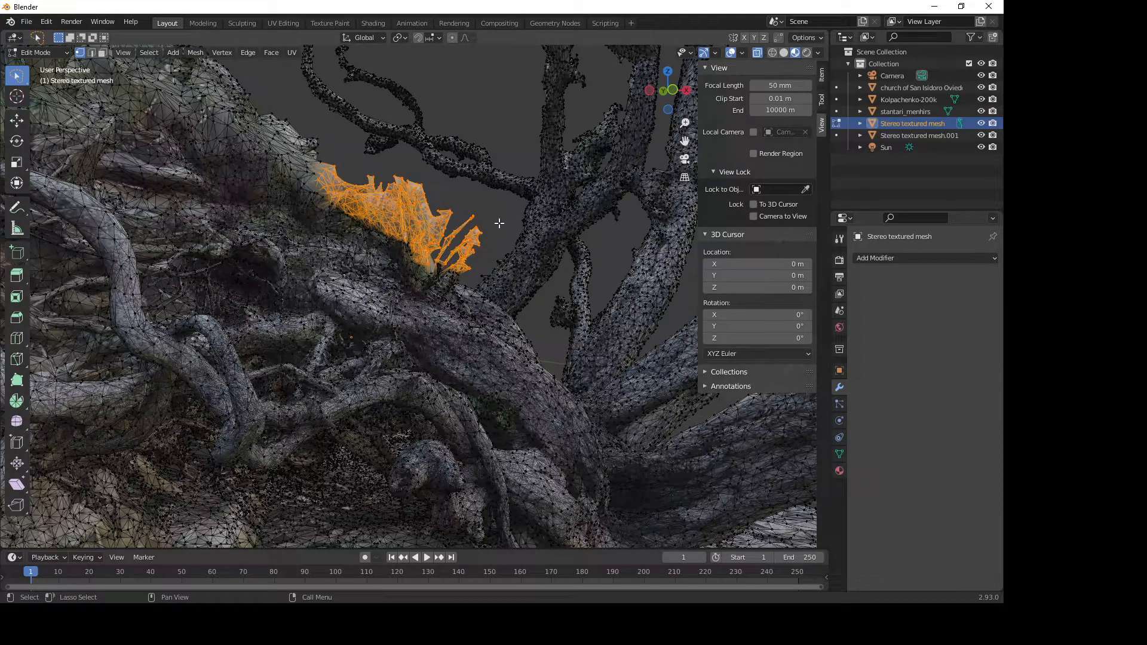
pyautogui.press('x')
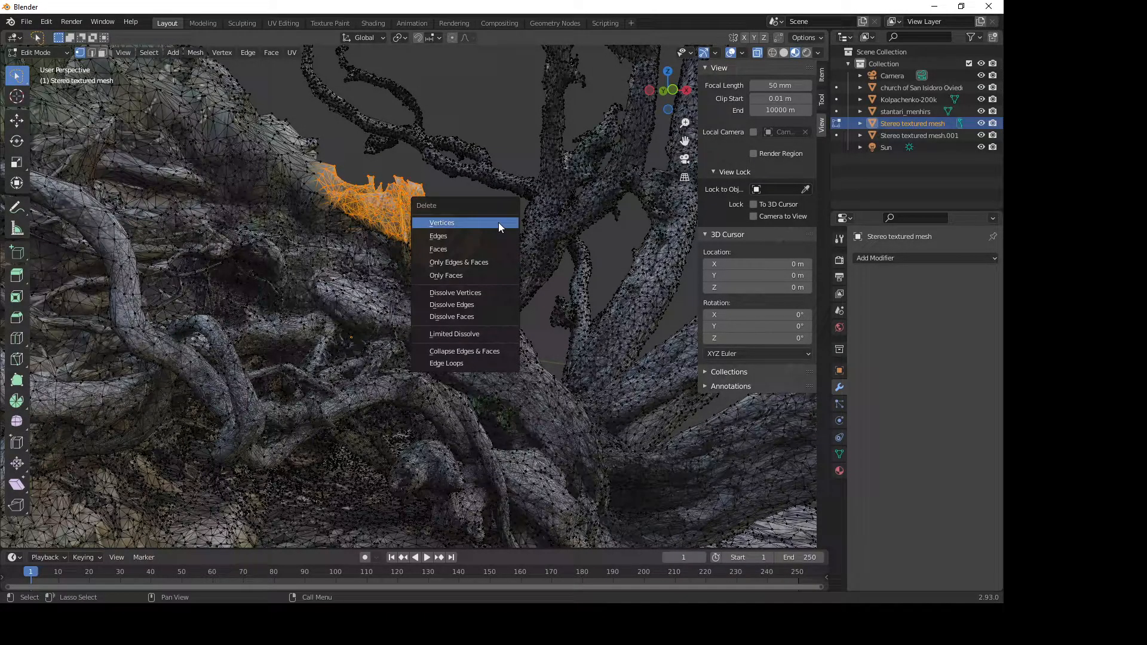
pyautogui.click(498, 223)
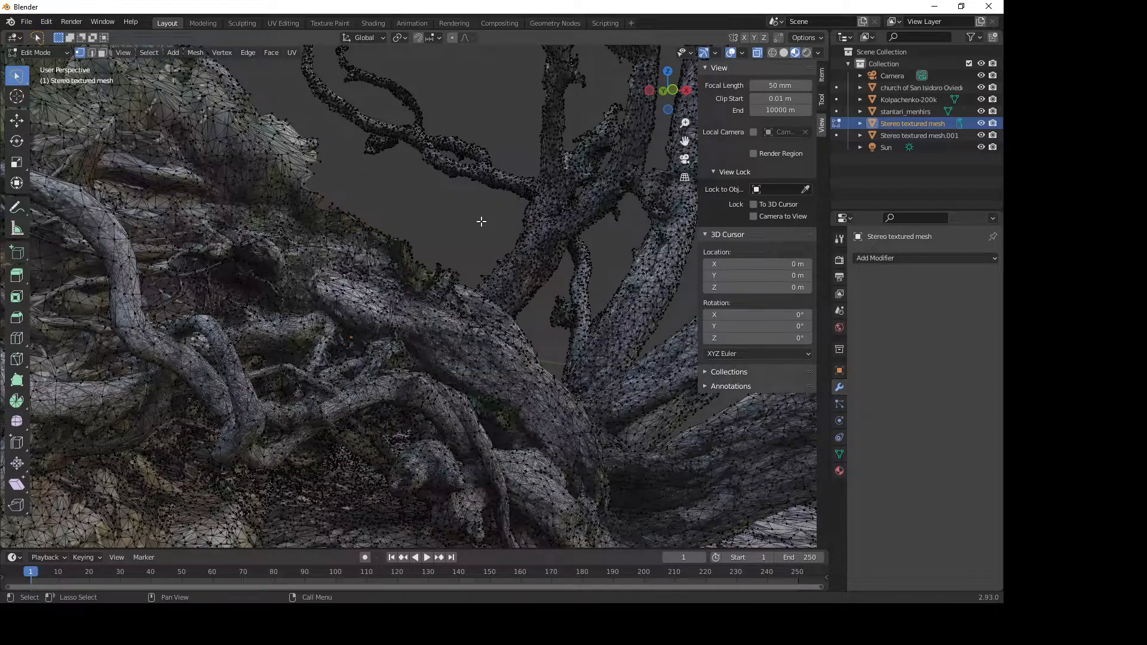
# Step: Lasso-select the leftover grassy clump on the bank's edge above the roots beside the trunk and delete its vertices
pyautogui.scroll(4, 405, 282)
pyautogui.scroll(3, 406, 280)
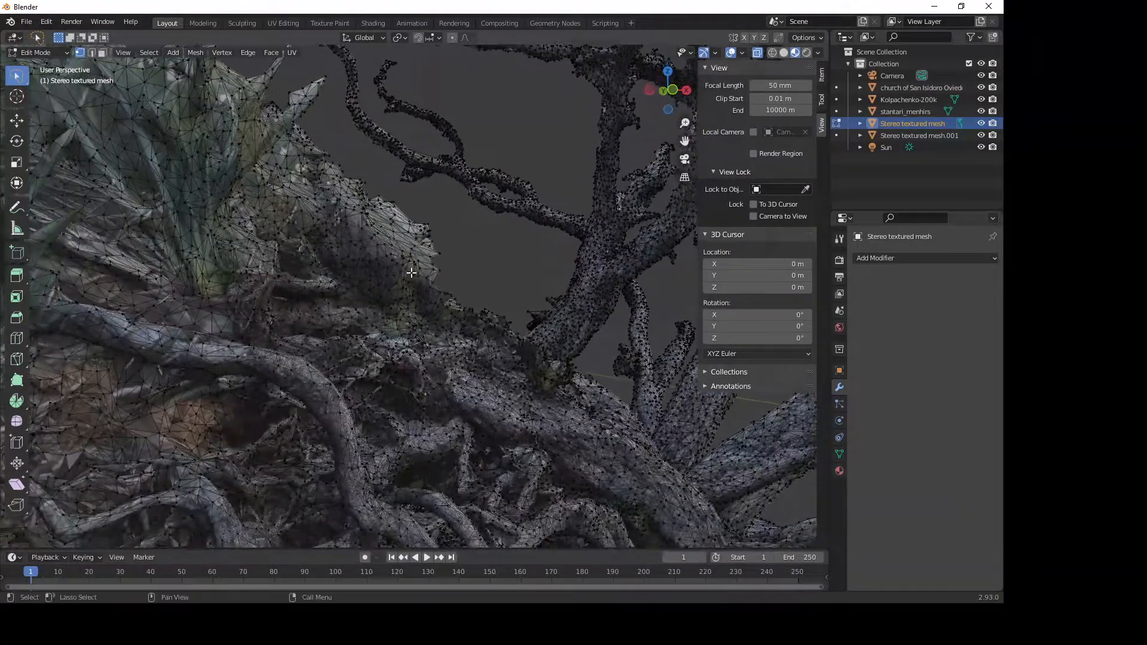
pyautogui.keyDown('shift'); pyautogui.moveTo(467, 287); pyautogui.dragTo(481, 262, button='middle'); pyautogui.keyUp('shift')
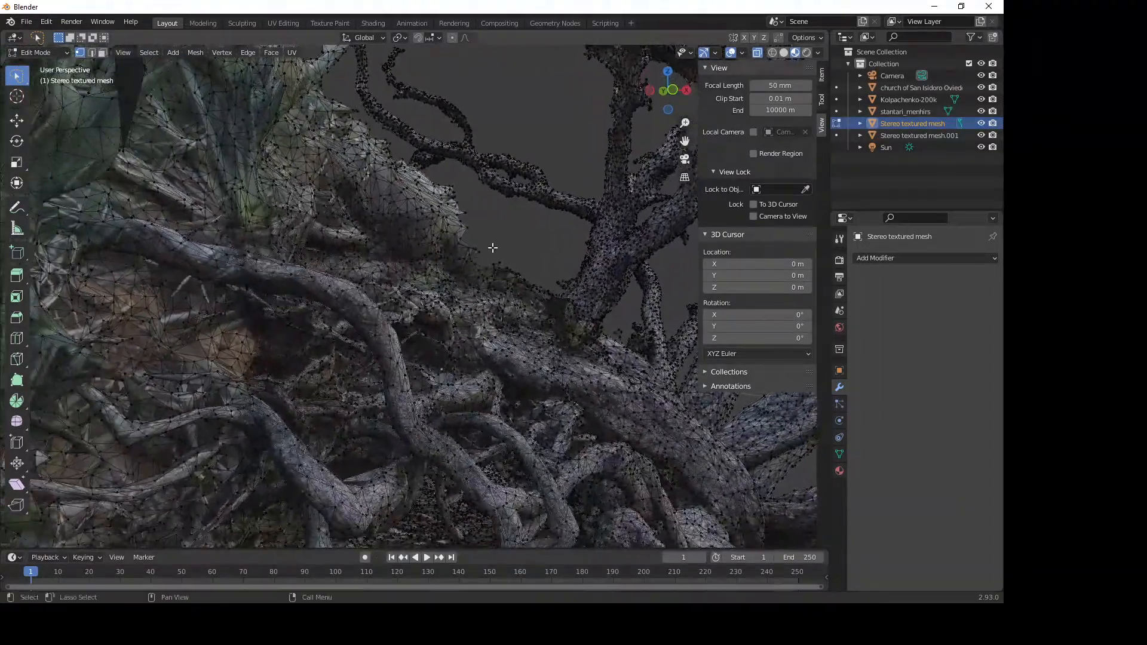
pyautogui.scroll(3, 472, 242)
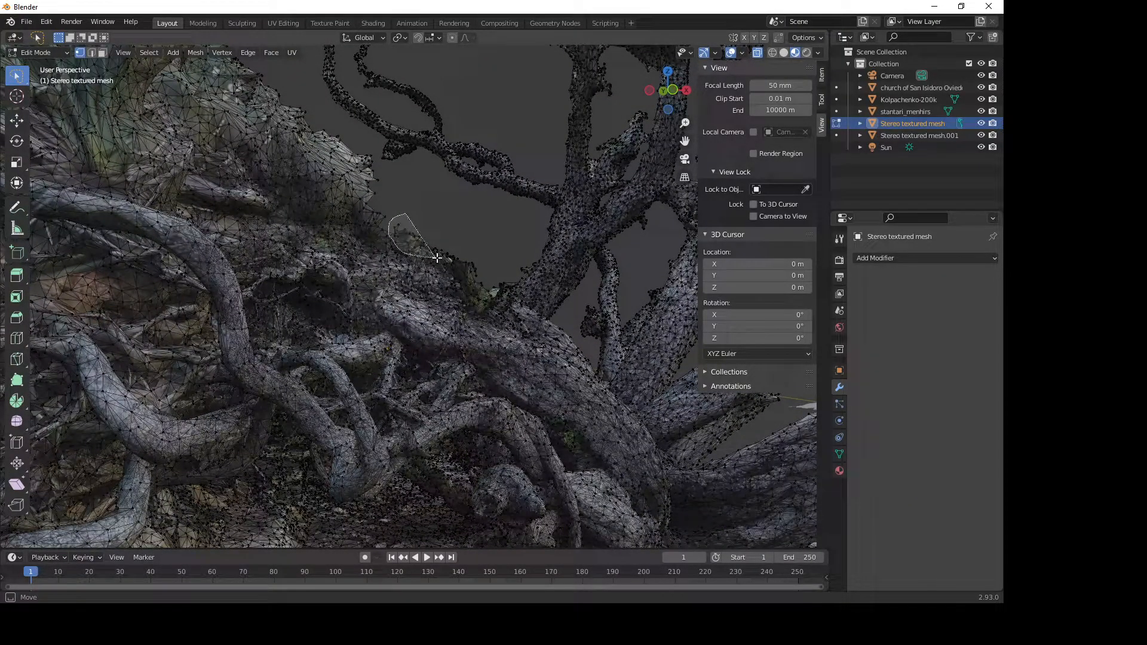
pyautogui.moveTo(478, 285)
pyautogui.mouseDown()
pyautogui.moveTo(421, 214)
pyautogui.moveTo(430, 211)
pyautogui.mouseUp()
pyautogui.press('x')
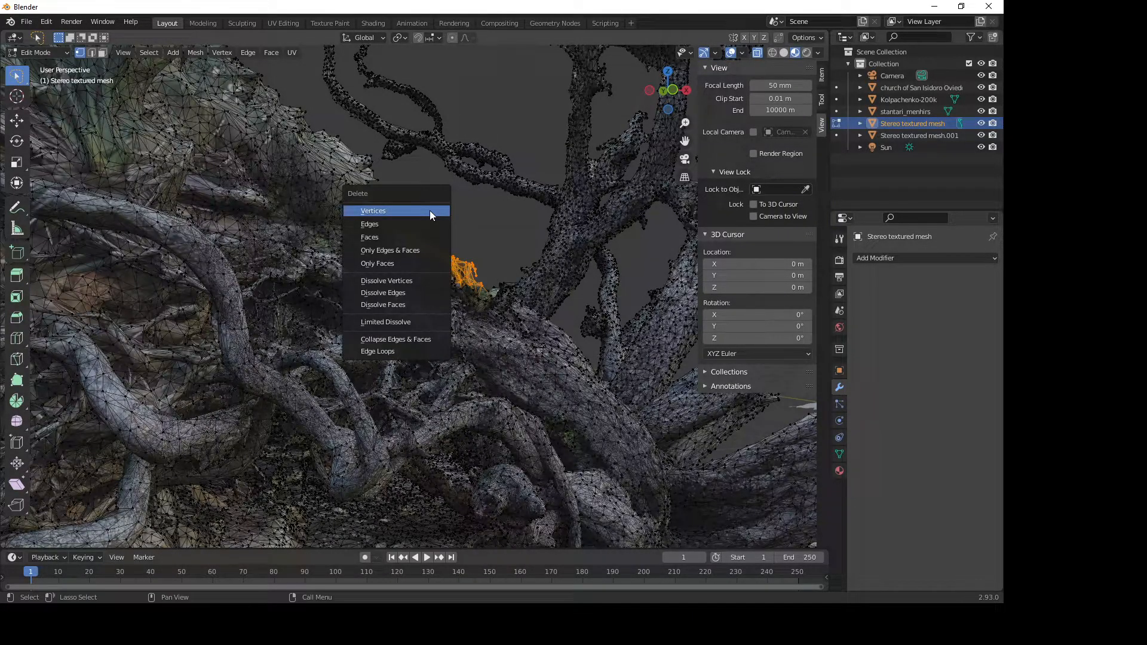
pyautogui.click(430, 214)
# Step: Lasso-select the pale rocky ridge along the bank's upper edge beside the leafy plants and delete its vertices
pyautogui.moveTo(431, 251)
pyautogui.mouseDown(button='middle')
pyautogui.moveTo(407, 231)
pyautogui.moveTo(491, 281)
pyautogui.mouseUp(button='middle')
pyautogui.moveTo(505, 233)
pyautogui.mouseDown()
pyautogui.moveTo(475, 272)
pyautogui.moveTo(407, 215)
pyautogui.moveTo(407, 188)
pyautogui.mouseUp()
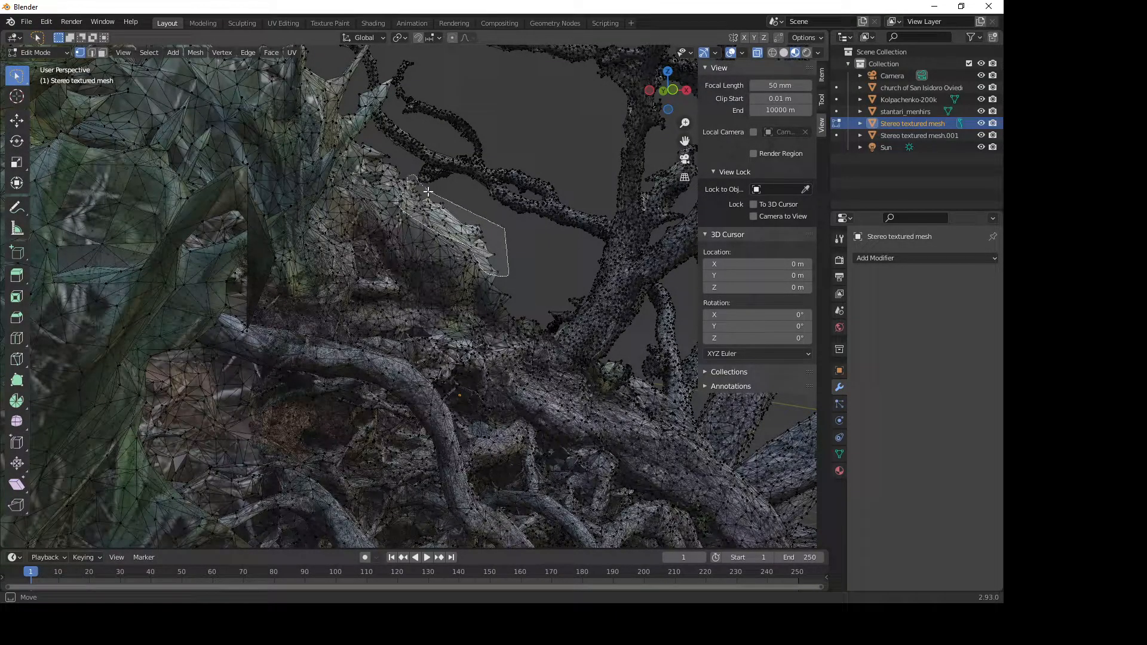
pyautogui.moveTo(473, 213); pyautogui.dragTo(521, 224)
pyautogui.press('x')
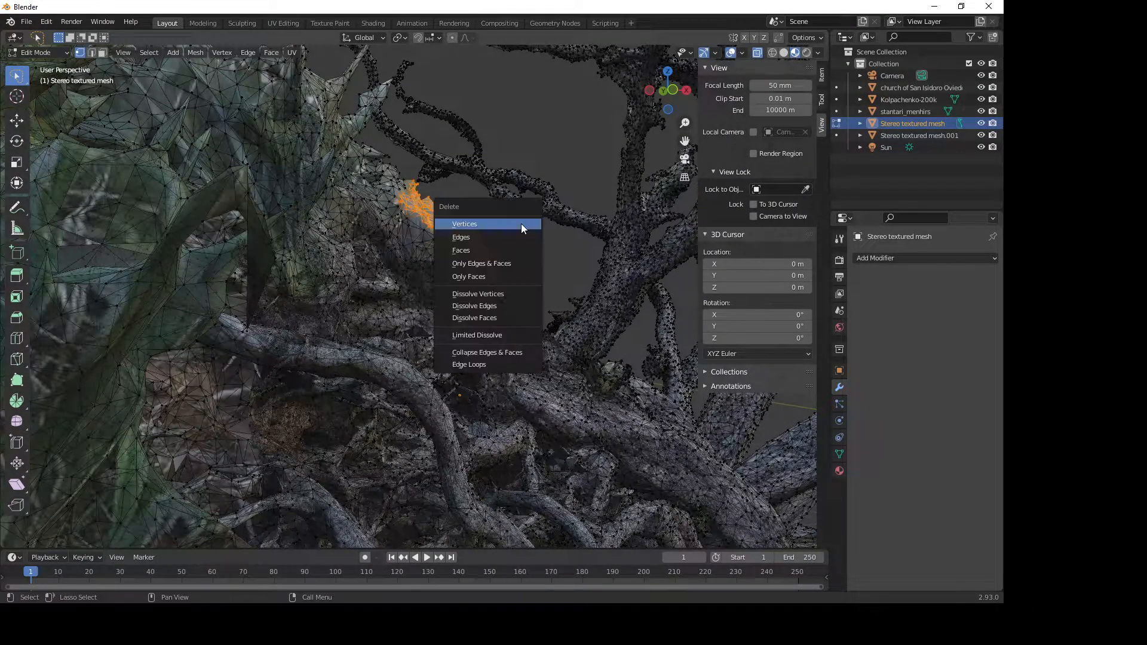
pyautogui.click(521, 223)
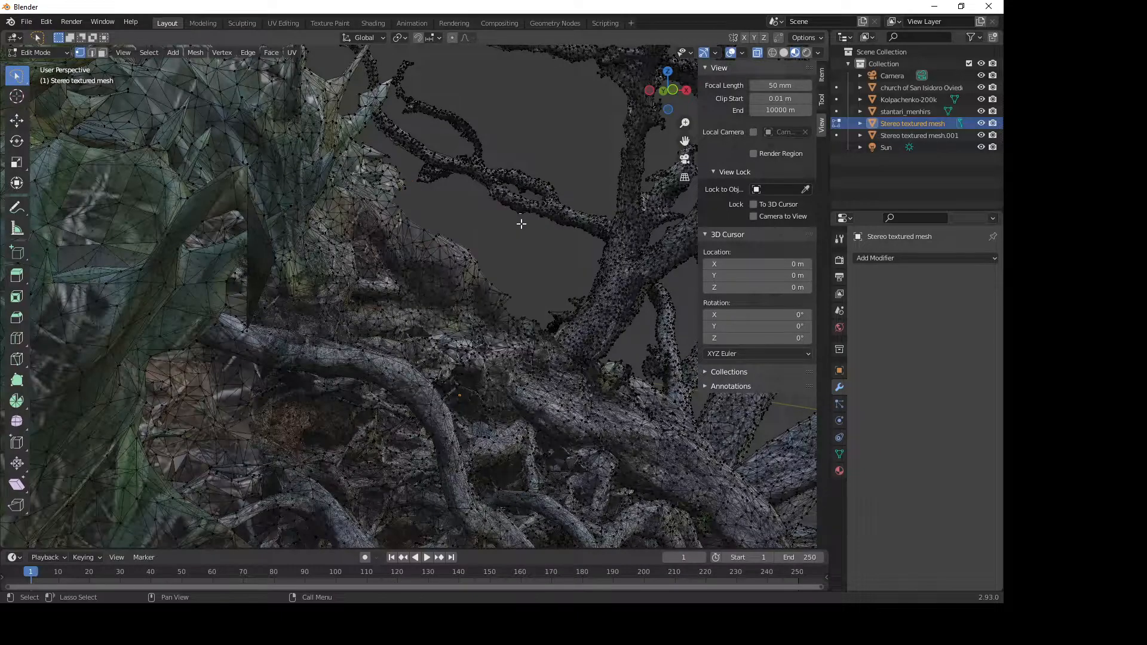
# Step: Select the whole strip of vegetation along the bank's crest down to its far end and delete its vertices
pyautogui.moveTo(515, 270); pyautogui.dragTo(281, 185, button='middle')
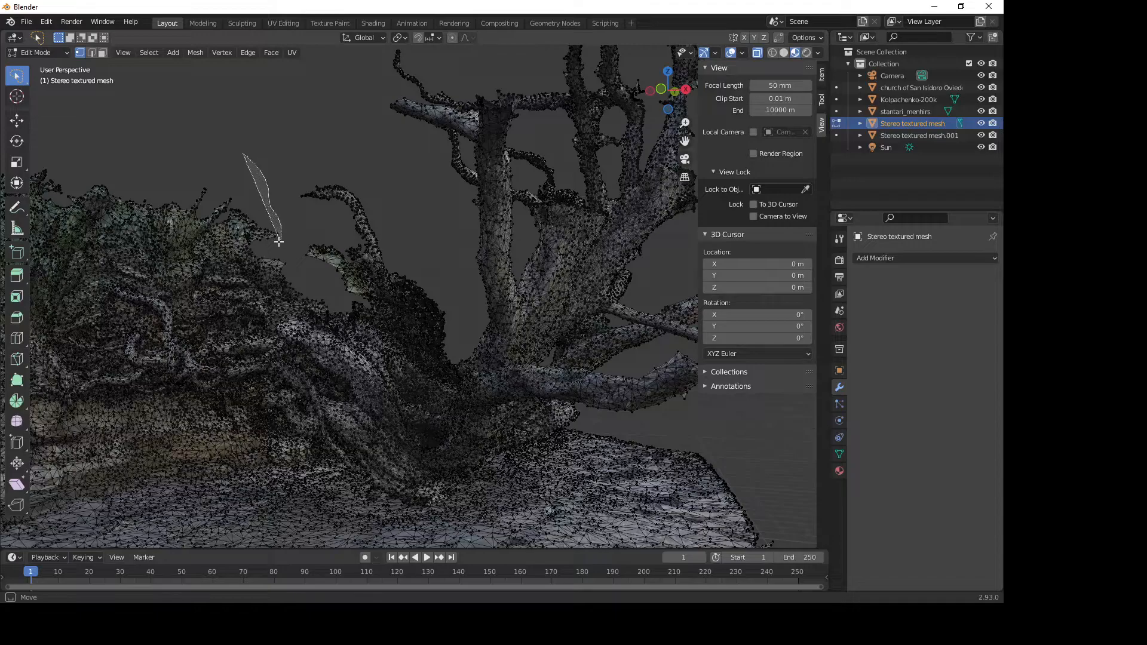
pyautogui.moveTo(279, 242); pyautogui.dragTo(206, 227)
pyautogui.moveTo(159, 233)
pyautogui.mouseDown()
pyautogui.moveTo(113, 222)
pyautogui.moveTo(89, 242)
pyautogui.moveTo(27, 206)
pyautogui.moveTo(158, 114)
pyautogui.moveTo(280, 197)
pyautogui.mouseUp()
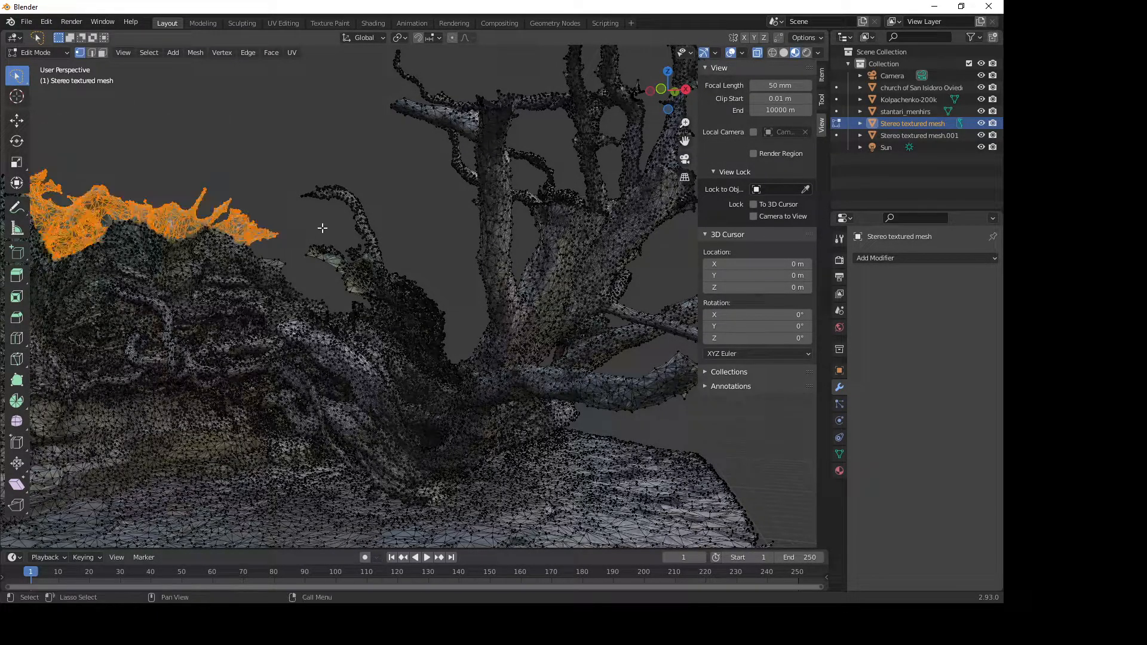
pyautogui.keyDown('shift'); pyautogui.moveTo(592, 123); pyautogui.dragTo(741, 114, button='middle'); pyautogui.keyUp('shift')
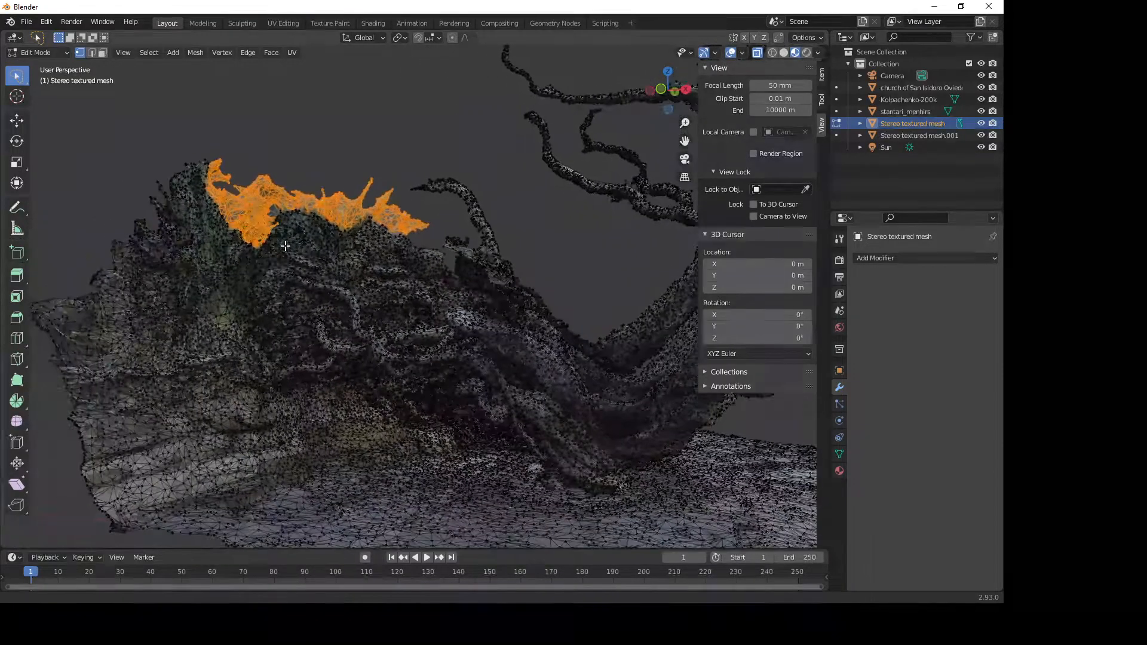
pyautogui.moveTo(170, 127)
pyautogui.keyDown('shift'); pyautogui.mouseDown()
pyautogui.moveTo(206, 128)
pyautogui.moveTo(229, 219)
pyautogui.moveTo(205, 280)
pyautogui.moveTo(146, 320)
pyautogui.moveTo(27, 337)
pyautogui.moveTo(177, 105)
pyautogui.moveTo(275, 213)
pyautogui.mouseUp(); pyautogui.keyUp('shift')
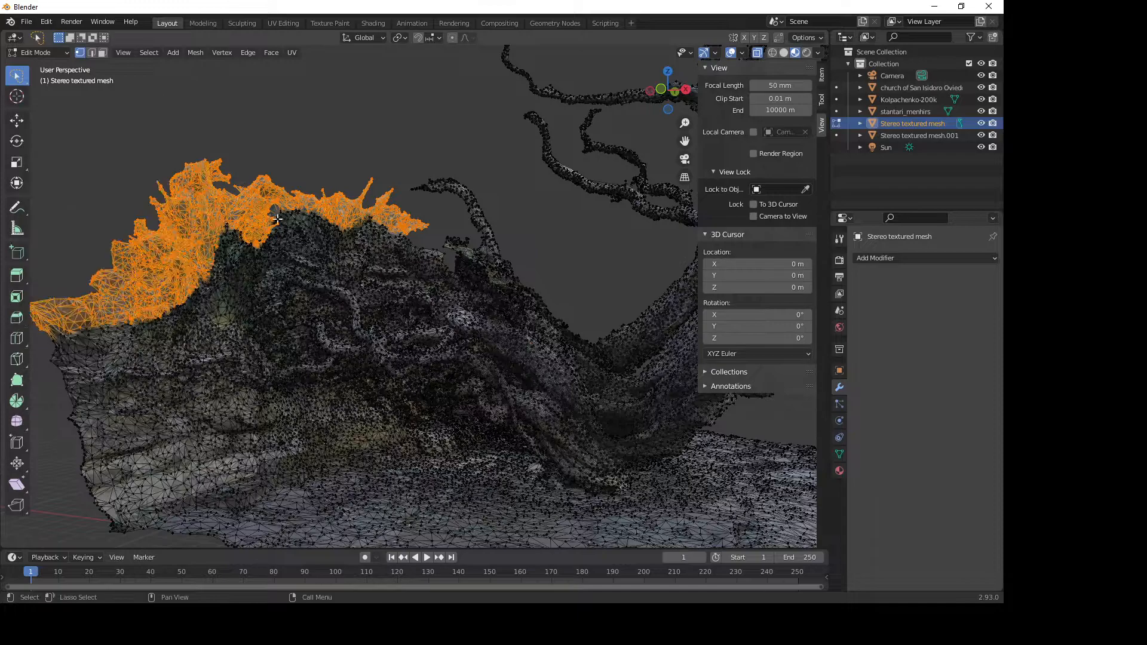
pyautogui.press('x')
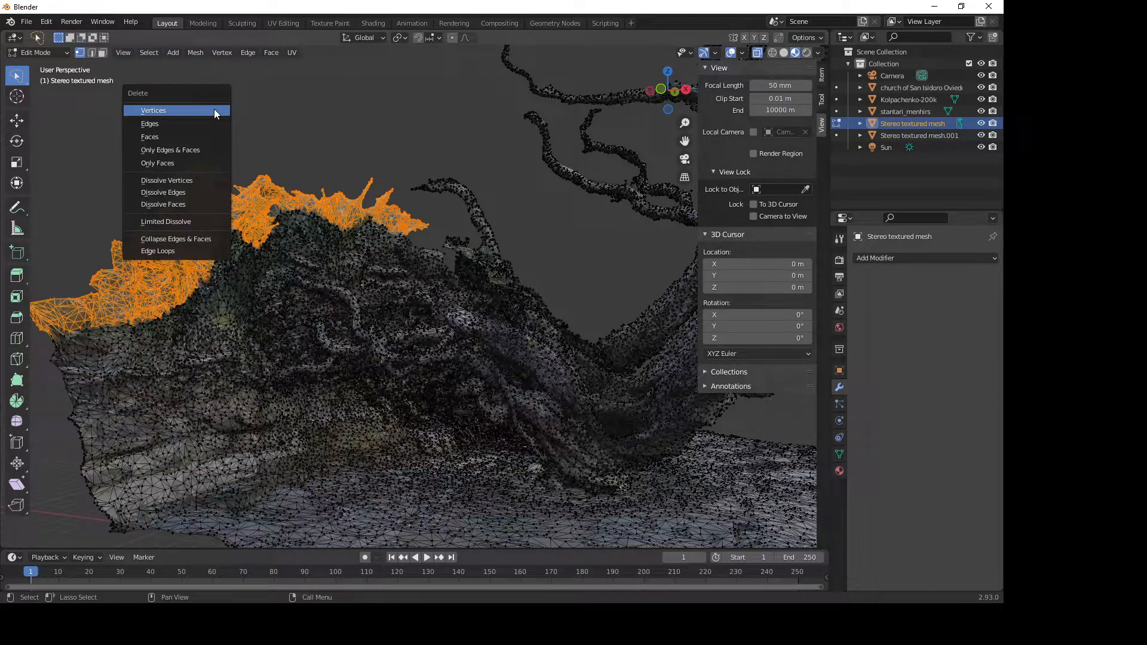
pyautogui.click(214, 110)
# Step: Return the trimmed tree mesh to Object Mode and switch the viewport to Rendered shading with the whole scene framed
pyautogui.moveTo(214, 110); pyautogui.dragTo(270, 250, button='middle')
pyautogui.moveTo(638, 176); pyautogui.dragTo(386, 273, button='middle')
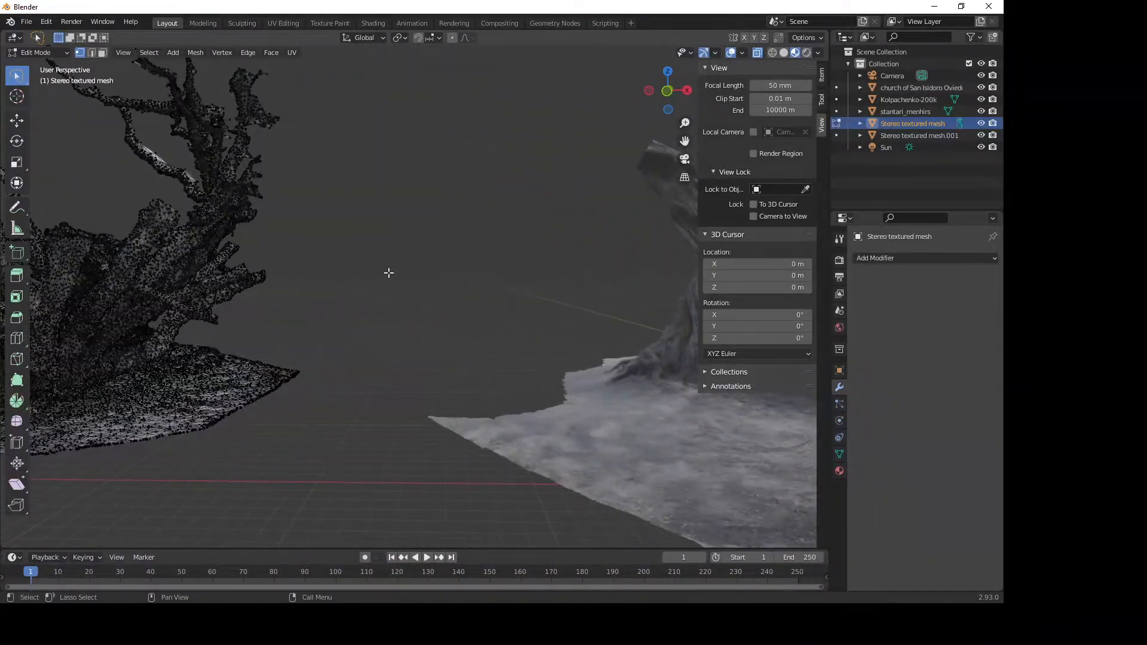
pyautogui.scroll(-3, 387, 273)
pyautogui.keyDown('shift'); pyautogui.moveTo(543, 279); pyautogui.dragTo(387, 287, button='middle'); pyautogui.keyUp('shift')
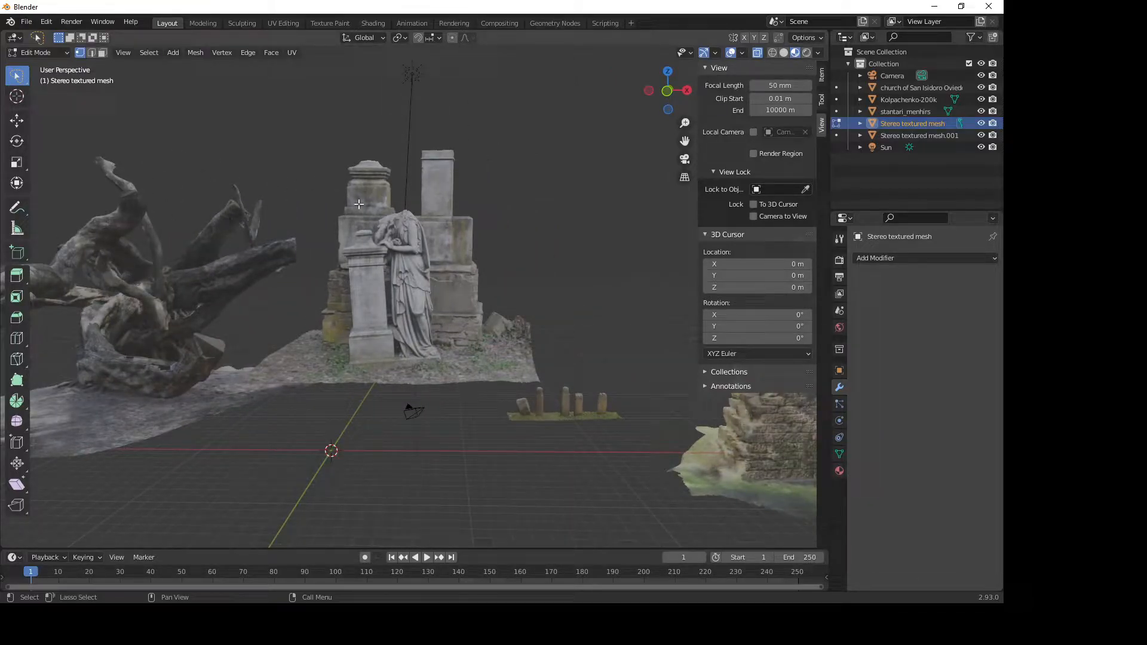
pyautogui.click(42, 53)
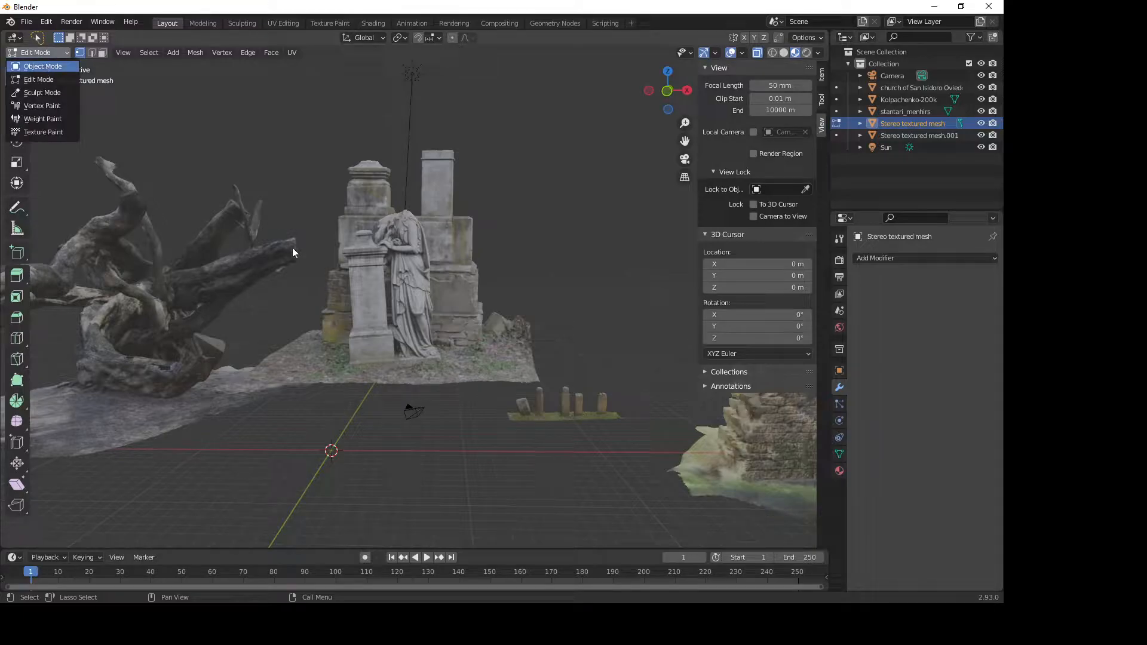
pyautogui.keyDown('shift'); pyautogui.moveTo(269, 332); pyautogui.dragTo(294, 347, button='middle'); pyautogui.keyUp('shift')
pyautogui.click(807, 52)
pyautogui.keyDown('shift'); pyautogui.moveTo(463, 295); pyautogui.dragTo(389, 297, button='middle'); pyautogui.keyUp('shift')
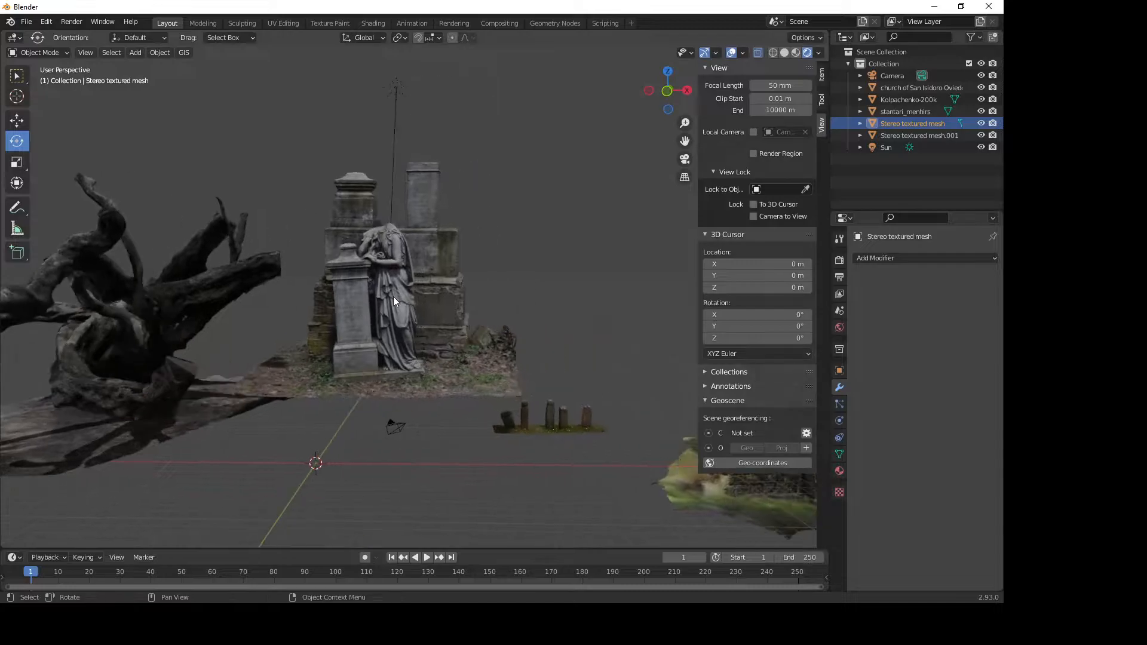
# Step: Select the Kolpachenko-200k monument and examine the lit models from another angle
pyautogui.click(468, 289)
pyautogui.click(468, 289)
pyautogui.moveTo(468, 289); pyautogui.dragTo(442, 396, button='middle')
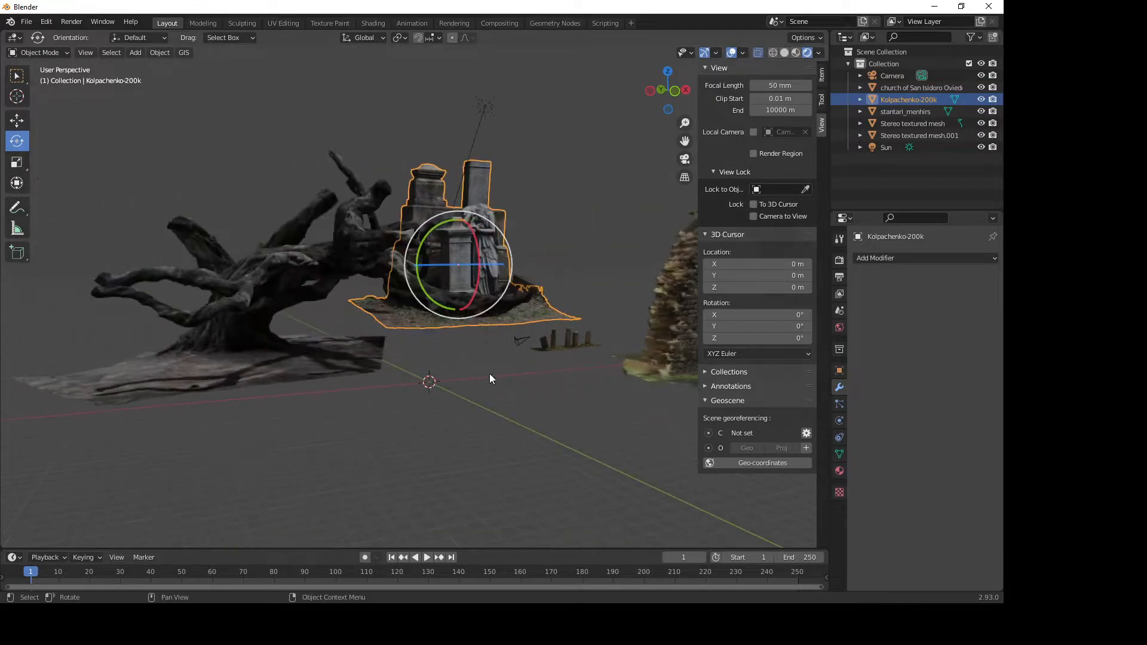
pyautogui.moveTo(462, 272); pyautogui.dragTo(454, 281, button='middle')
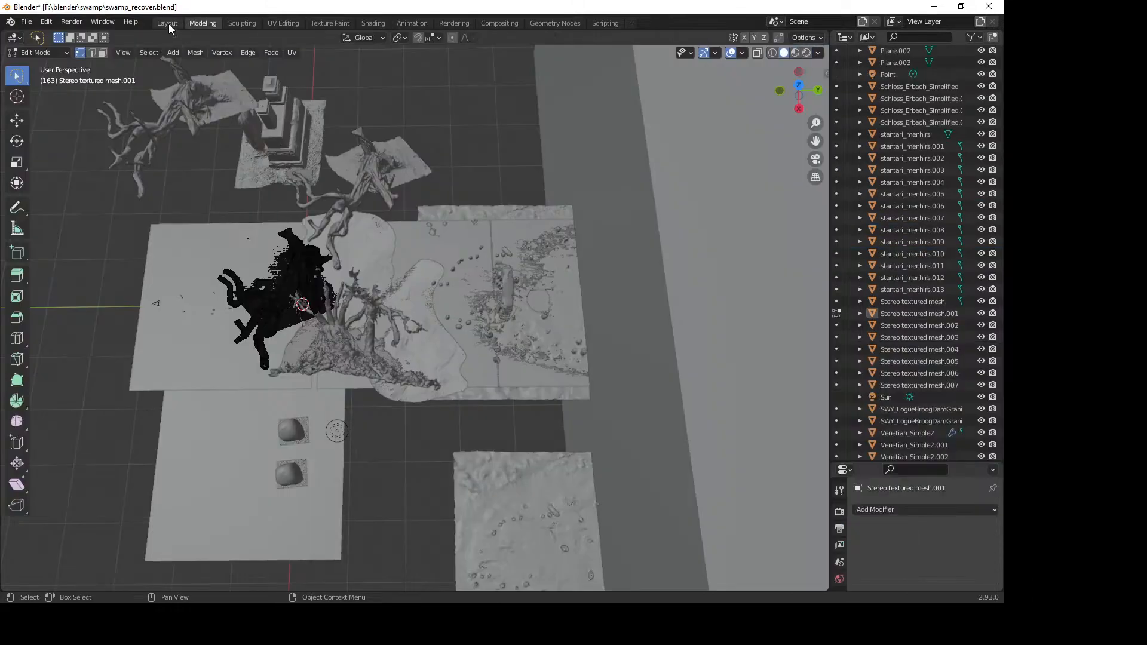
# Step: Switch swamp_recover.blend to the Layout workspace and select the stantari_menhirs stone row at the foot of the big tree
pyautogui.click(167, 23)
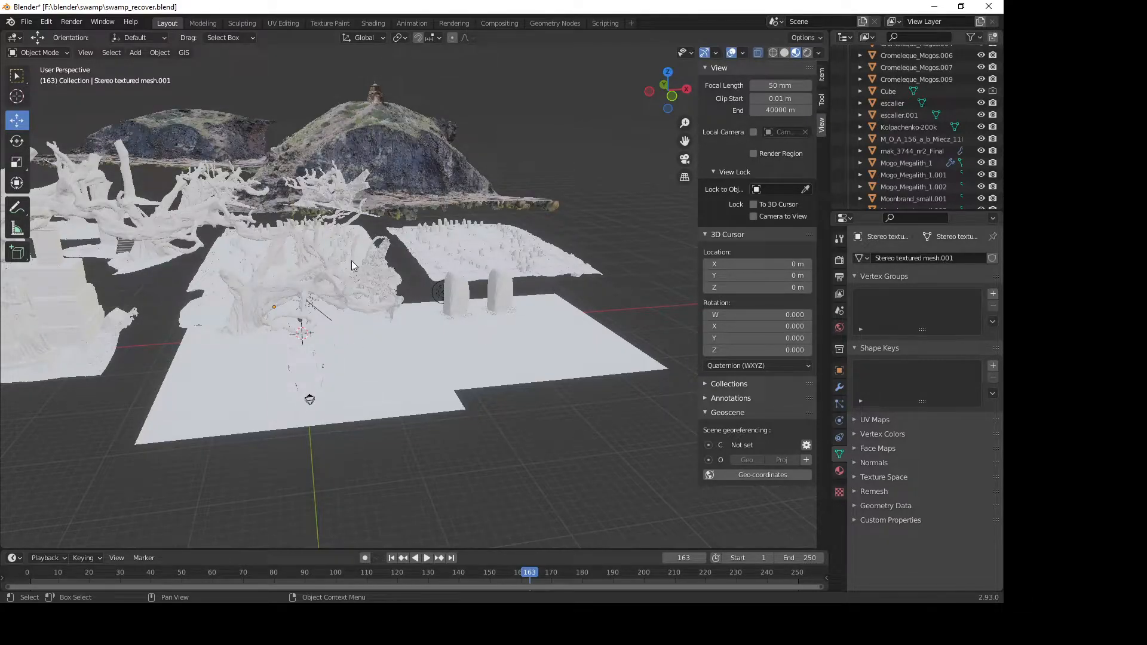
pyautogui.keyDown('shift'); pyautogui.moveTo(213, 352); pyautogui.dragTo(494, 317, button='middle'); pyautogui.keyUp('shift')
pyautogui.scroll(4, 398, 351)
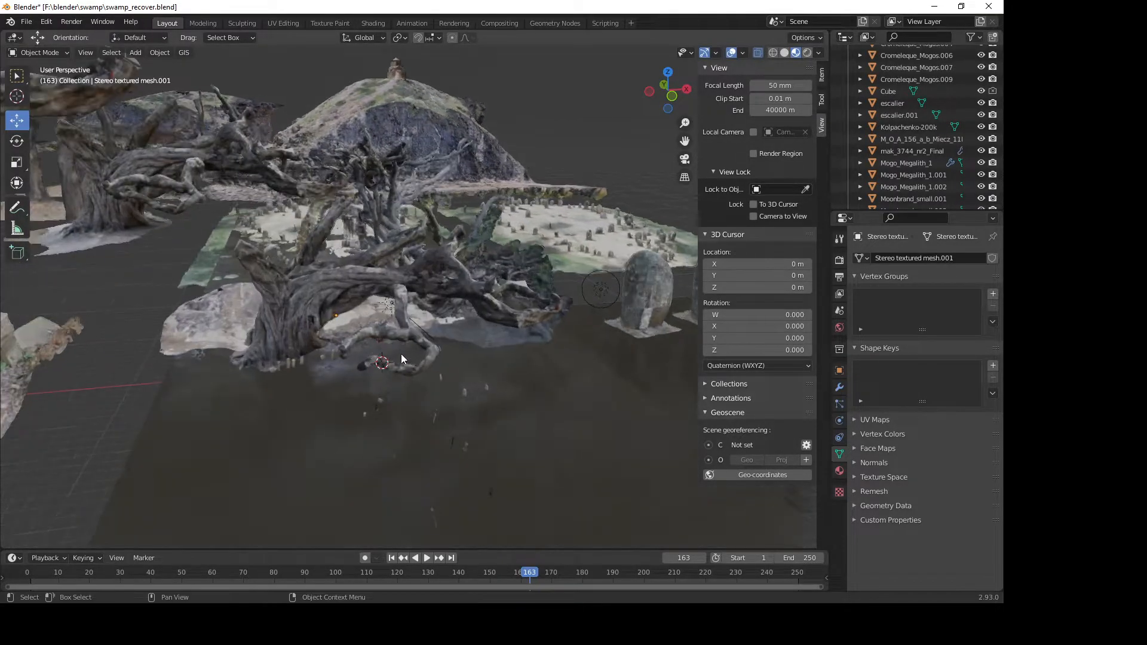
pyautogui.keyDown('shift'); pyautogui.moveTo(443, 384); pyautogui.dragTo(453, 318, button='middle'); pyautogui.keyUp('shift')
pyautogui.scroll(4, 305, 347)
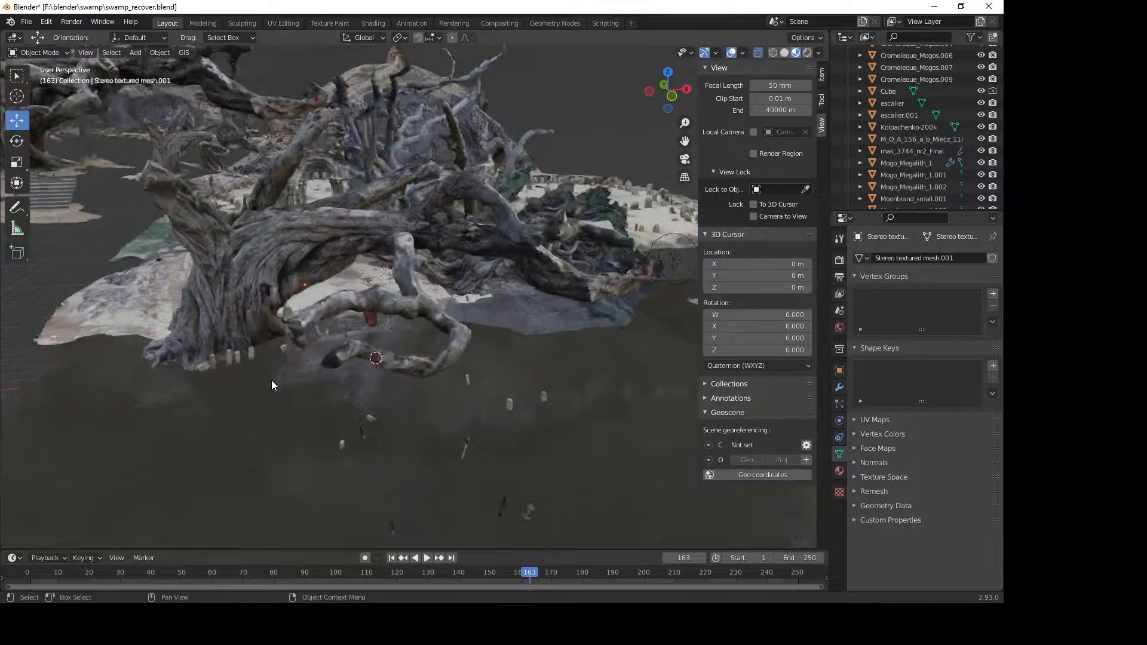
pyautogui.click(219, 369)
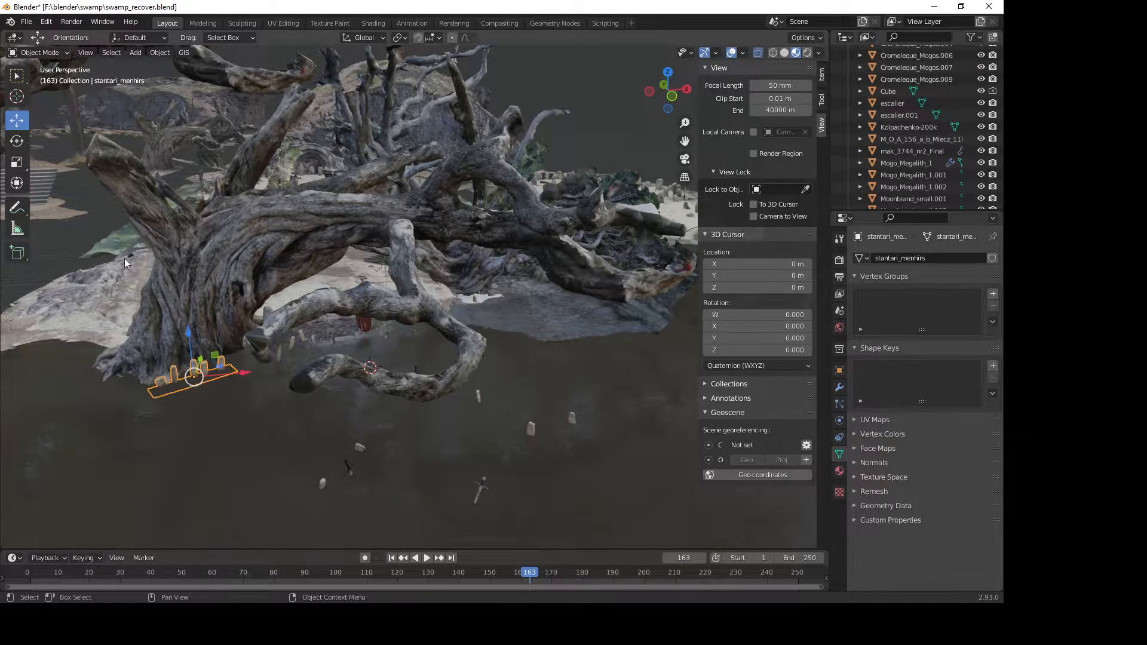
pyautogui.keyDown('shift'); pyautogui.moveTo(246, 388); pyautogui.dragTo(305, 358, button='middle'); pyautogui.keyUp('shift')
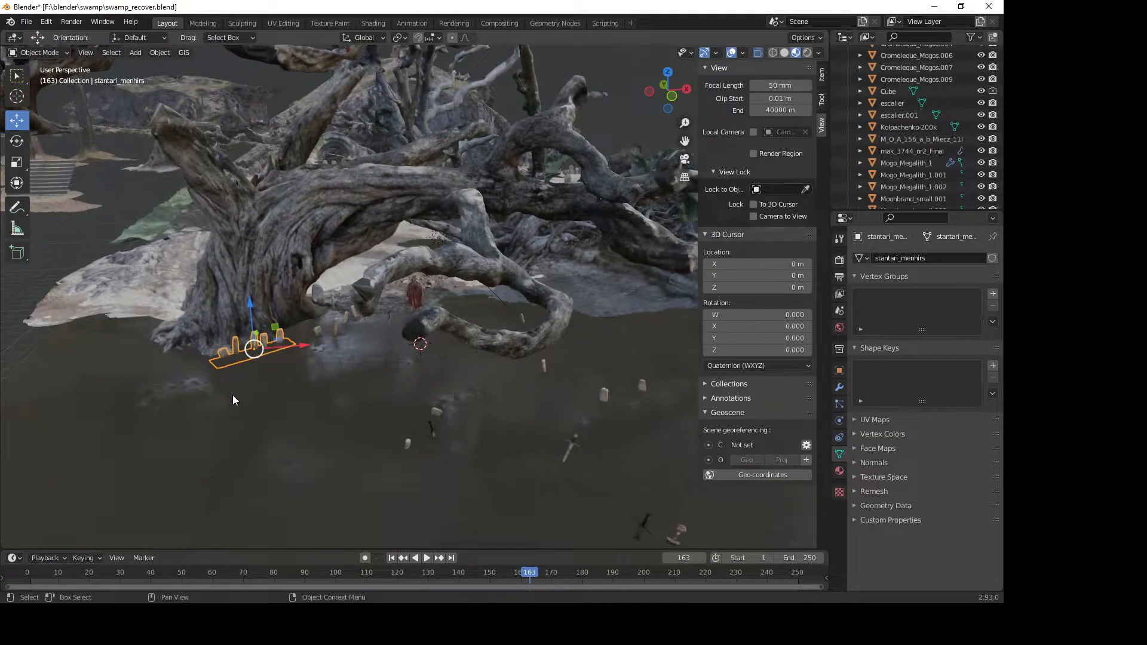
pyautogui.scroll(1, 211, 402)
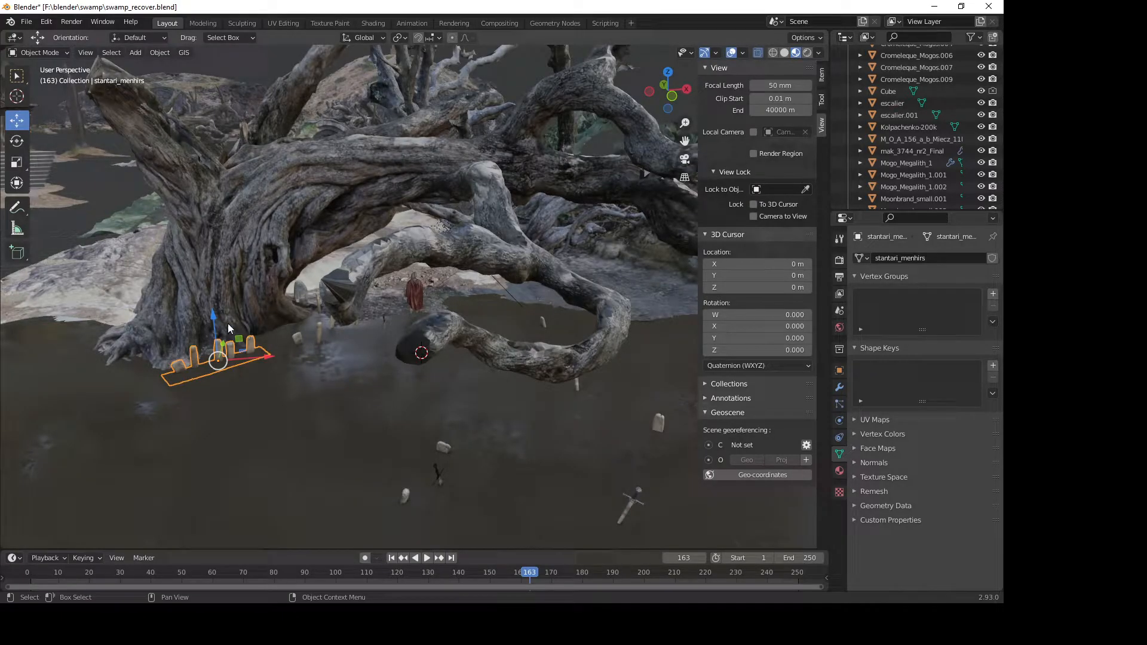
# Step: Raise the single stone stantari_menhirs.001 and the stantari_menhirs row vertically out of the water beside the trunk
pyautogui.moveTo(214, 320)
pyautogui.mouseDown()
pyautogui.moveTo(211, 277)
pyautogui.moveTo(210, 319)
pyautogui.mouseUp()
pyautogui.click(297, 338)
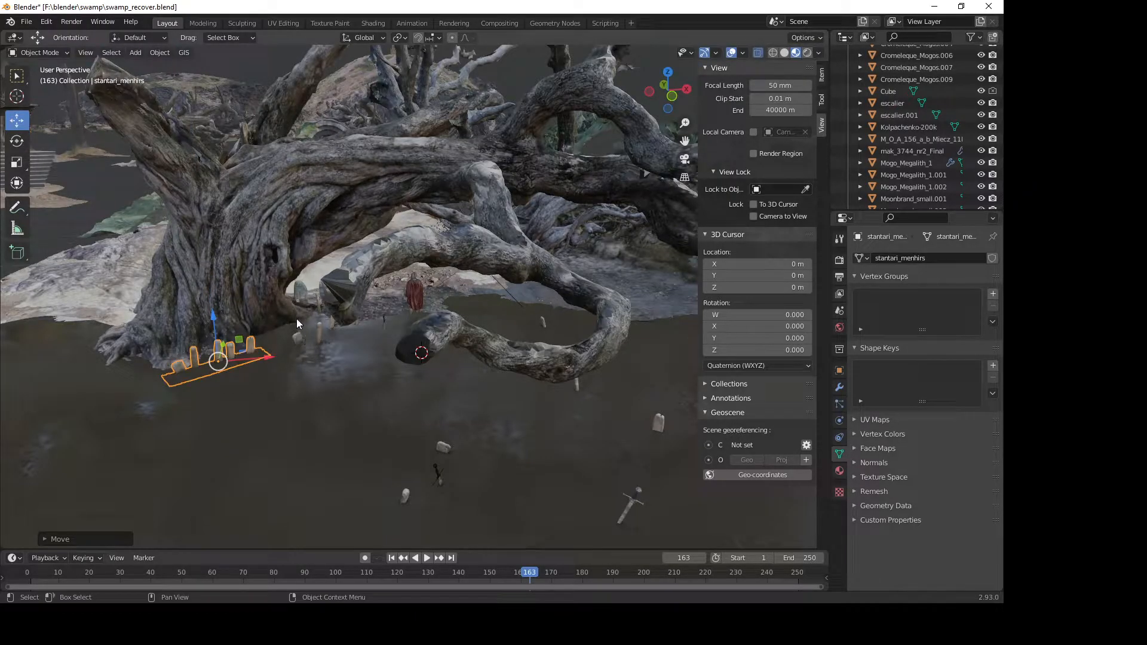
pyautogui.moveTo(294, 302); pyautogui.dragTo(295, 275)
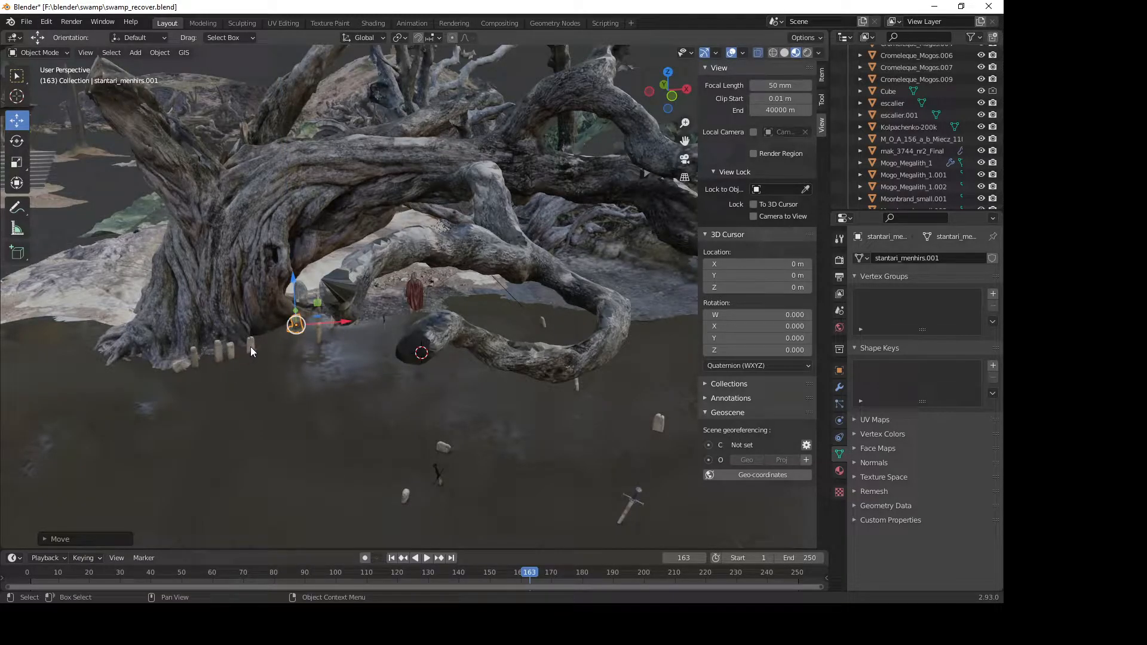
pyautogui.click(215, 337)
pyautogui.moveTo(214, 328); pyautogui.dragTo(212, 292)
# Step: Enter Edit Mode on the stantari_menhirs row and frame it from above at the foot of the trunk
pyautogui.keyDown('shift'); pyautogui.moveTo(205, 343); pyautogui.dragTo(299, 125, button='middle'); pyautogui.keyUp('shift')
pyautogui.click(49, 52)
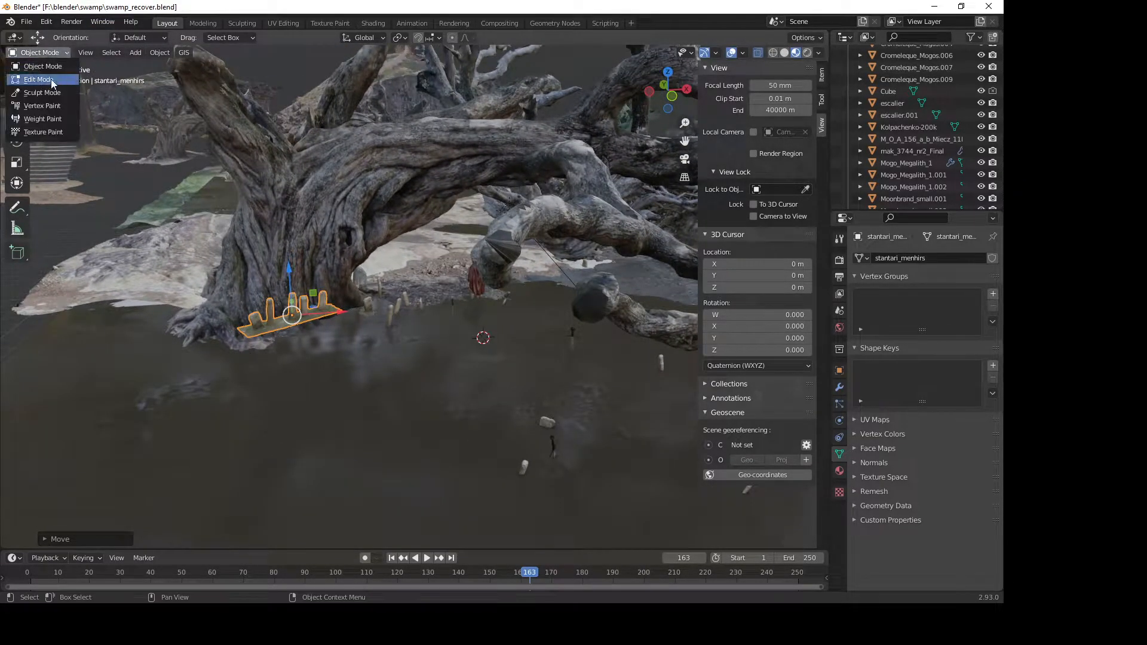
pyautogui.click(57, 84)
pyautogui.moveTo(245, 264); pyautogui.dragTo(378, 405, button='middle')
pyautogui.keyDown('shift'); pyautogui.moveTo(420, 329); pyautogui.dragTo(418, 372, button='middle'); pyautogui.keyUp('shift')
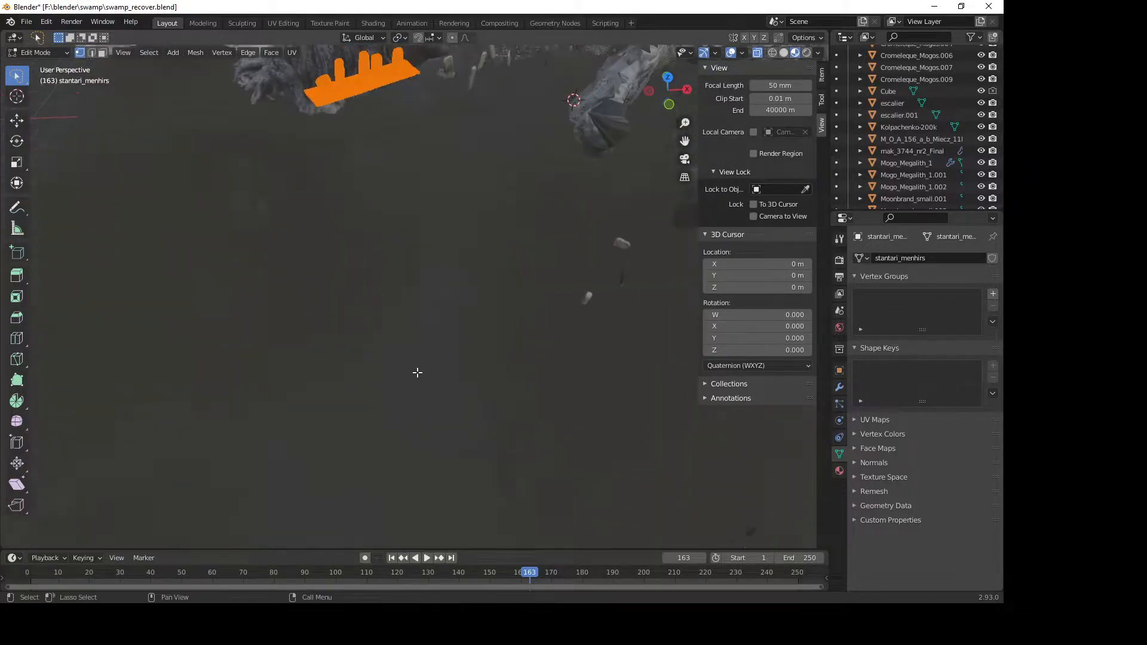
pyautogui.keyDown('shift'); pyautogui.moveTo(347, 121); pyautogui.dragTo(342, 183, button='middle'); pyautogui.keyUp('shift')
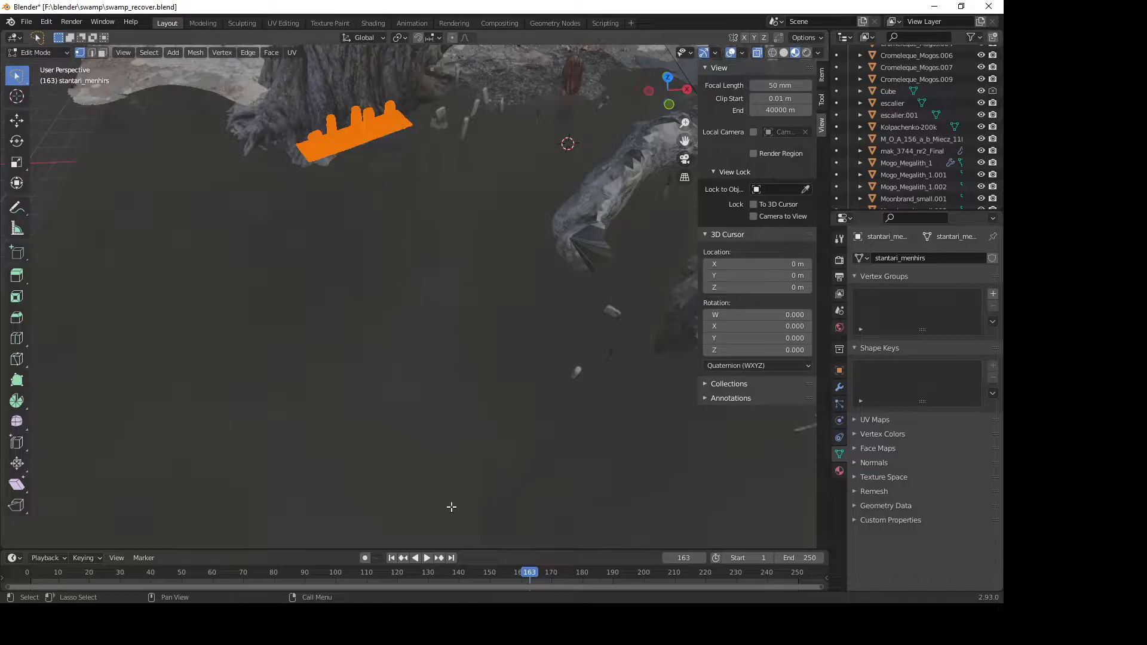
pyautogui.keyDown('shift'); pyautogui.moveTo(407, 87); pyautogui.dragTo(407, 151, button='middle'); pyautogui.keyUp('shift')
pyautogui.keyDown('shift'); pyautogui.moveTo(380, 203); pyautogui.dragTo(382, 245, button='middle'); pyautogui.keyUp('shift')
pyautogui.keyDown('shift'); pyautogui.moveTo(448, 171); pyautogui.dragTo(449, 167, button='middle'); pyautogui.keyUp('shift')
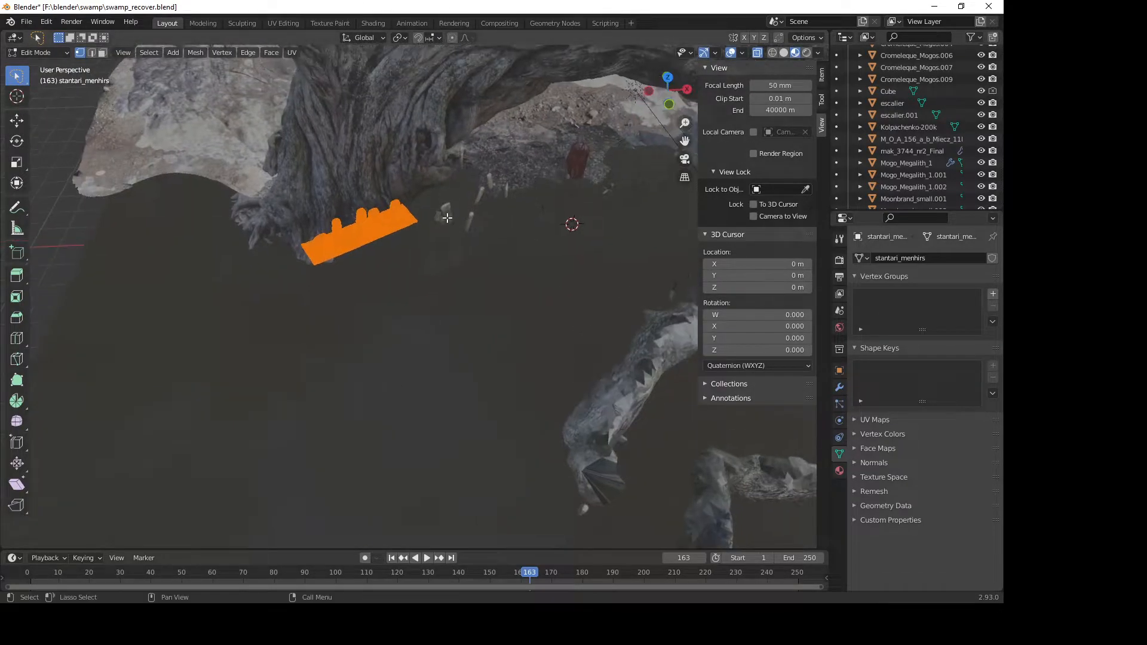
pyautogui.keyDown('shift'); pyautogui.moveTo(335, 297); pyautogui.dragTo(328, 320, button='middle'); pyautogui.keyUp('shift')
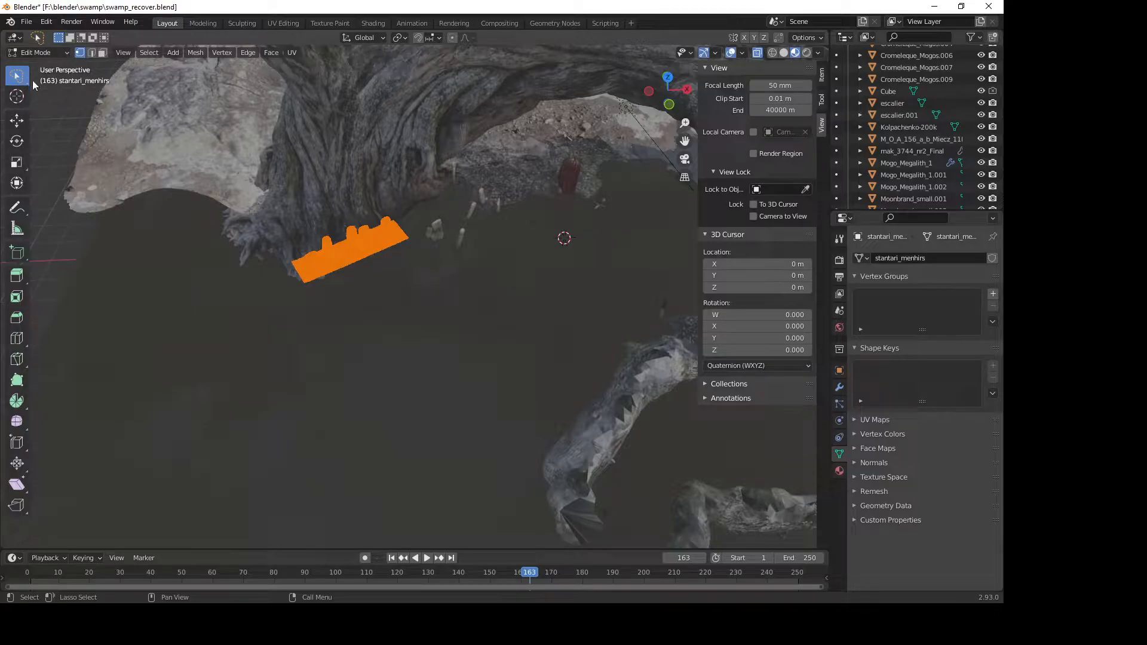
# Step: Lasso-select the end stones of the stantari_menhirs row, invert the selection and delete the vertices of the remaining stones
pyautogui.moveTo(280, 270)
pyautogui.mouseDown()
pyautogui.moveTo(312, 221)
pyautogui.moveTo(344, 239)
pyautogui.moveTo(322, 308)
pyautogui.moveTo(280, 281)
pyautogui.mouseUp()
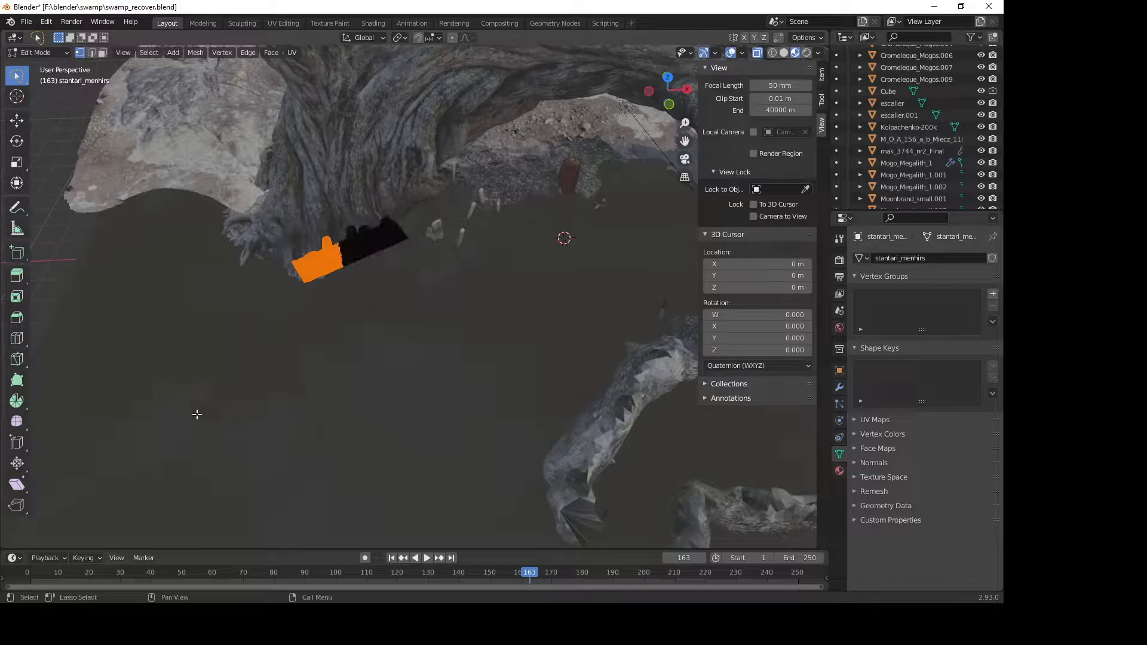
pyautogui.click(149, 52)
pyautogui.click(178, 96)
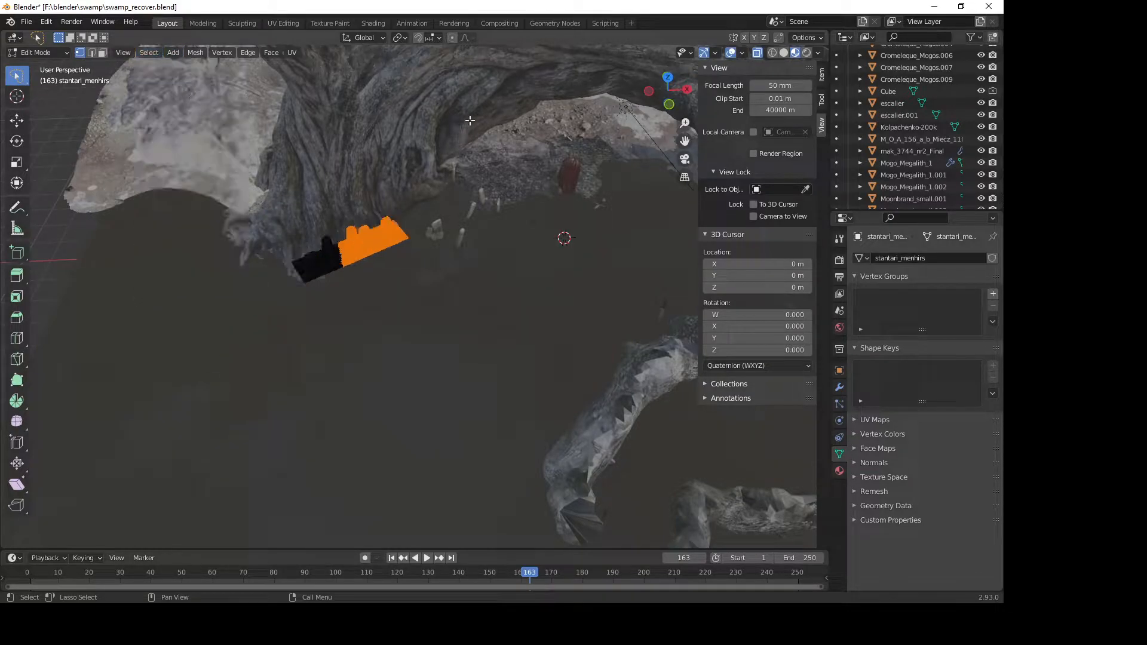
pyautogui.press('x')
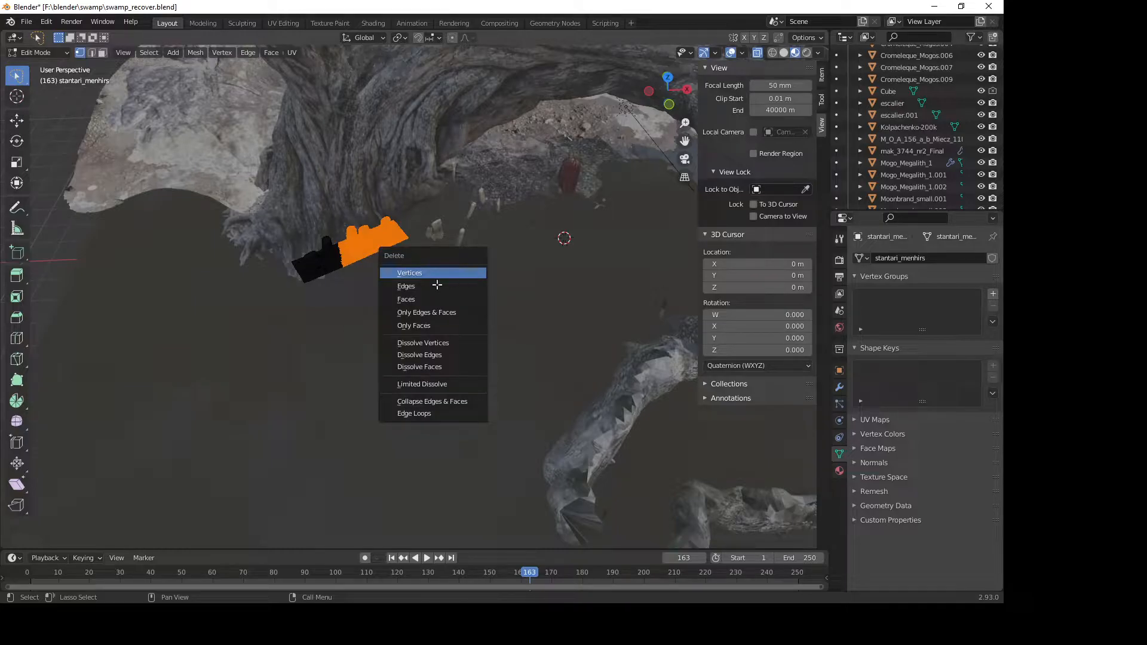
pyautogui.click(466, 272)
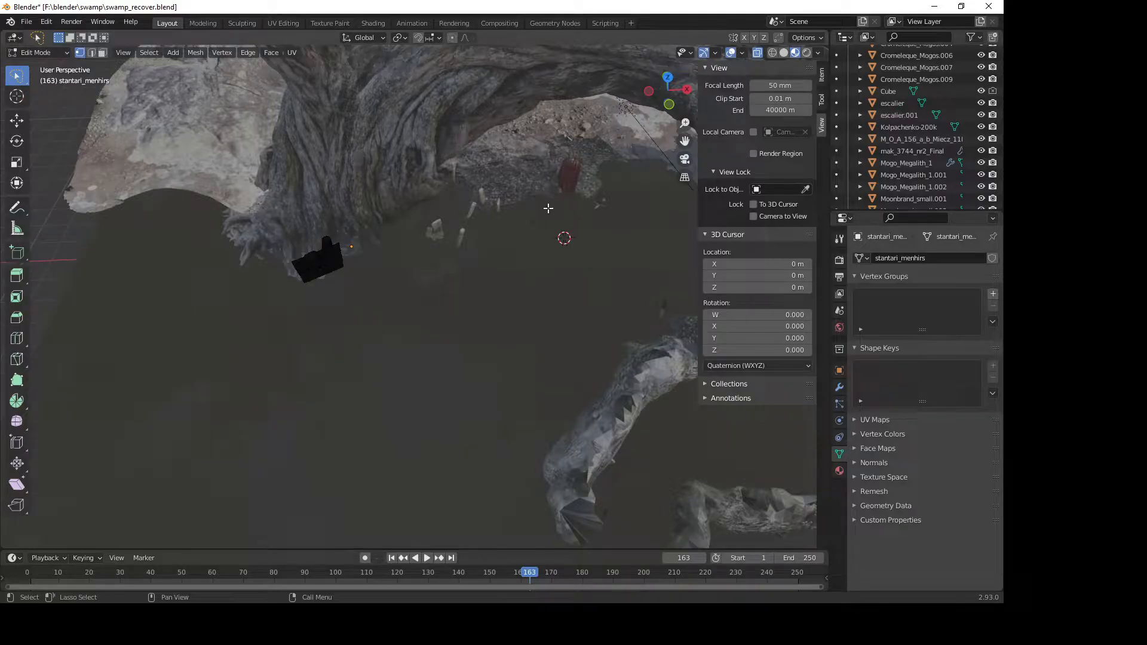
# Step: Undo the deletion and selection edits on the stantari_menhirs row and return to Object Mode
pyautogui.press('ctrl')
pyautogui.hotkey('ctrl', 'z')
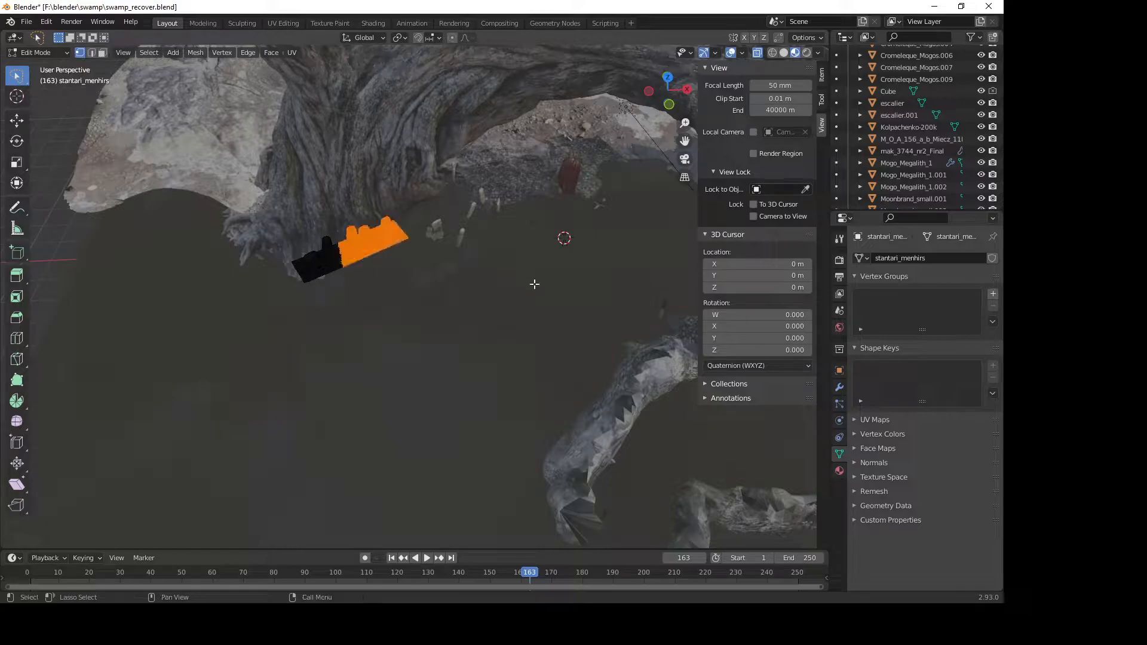
pyautogui.hotkey('ctrl', 'z')
pyautogui.hotkey('ctrl', 'z')
pyautogui.hotkey('ctrl', 'z')
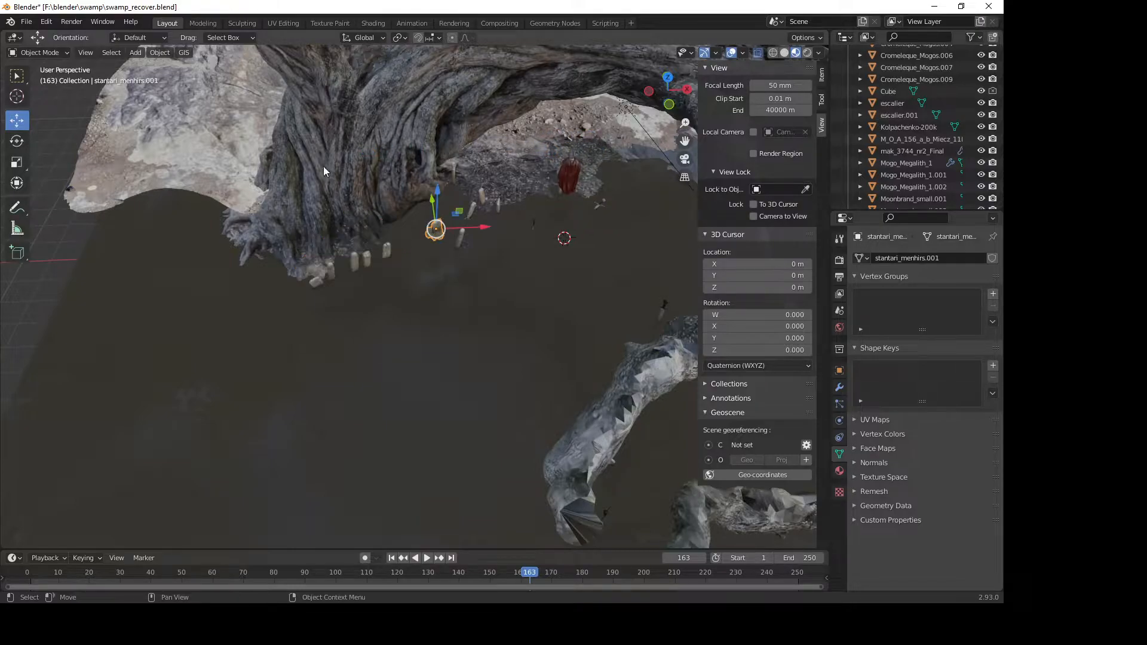
# Step: Select Stereo textured mesh.001 and open it in the Sculpting workspace with the shore beside the big trunk in view
pyautogui.click(533, 177)
pyautogui.moveTo(551, 167); pyautogui.dragTo(315, 166, button='middle')
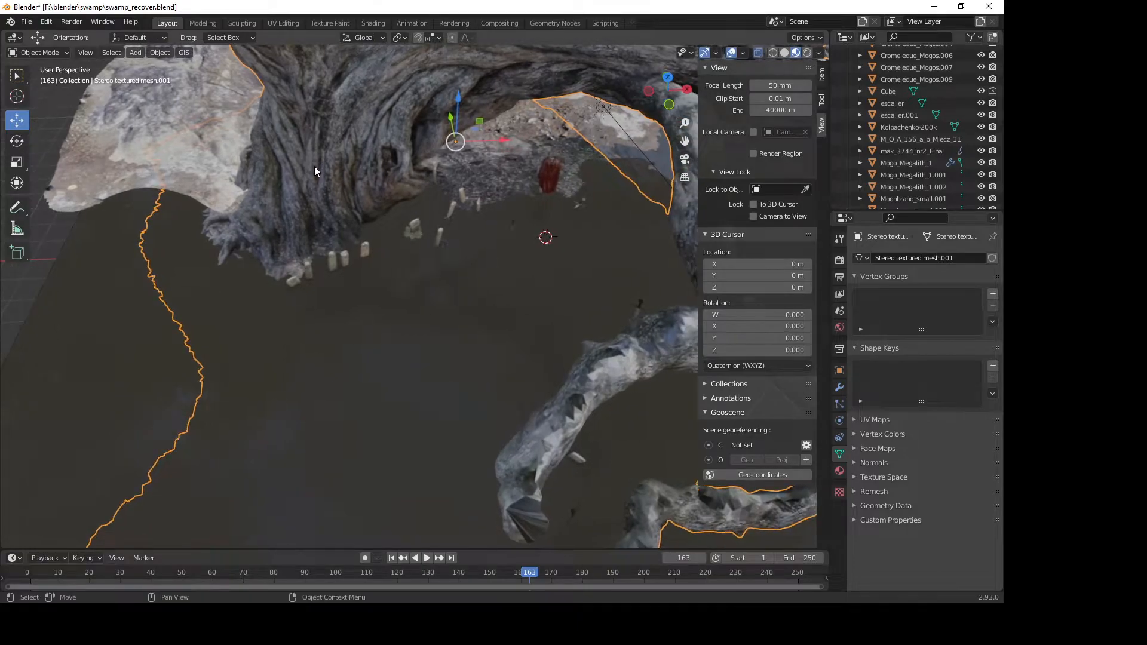
pyautogui.click(241, 23)
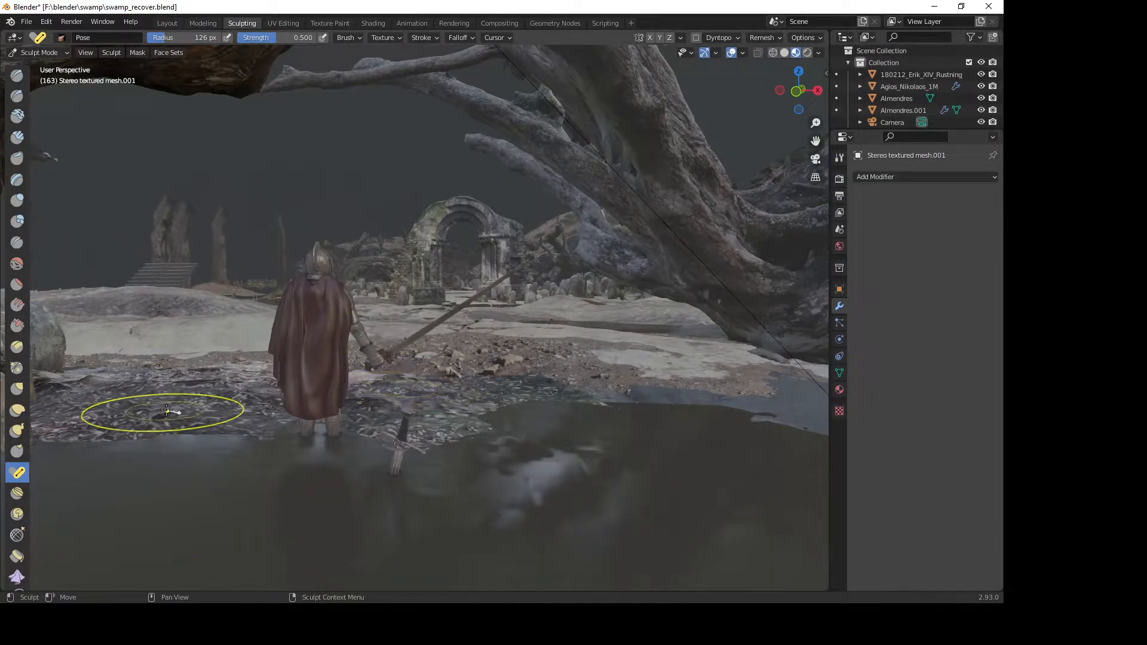
pyautogui.moveTo(173, 411); pyautogui.dragTo(328, 389, button='middle')
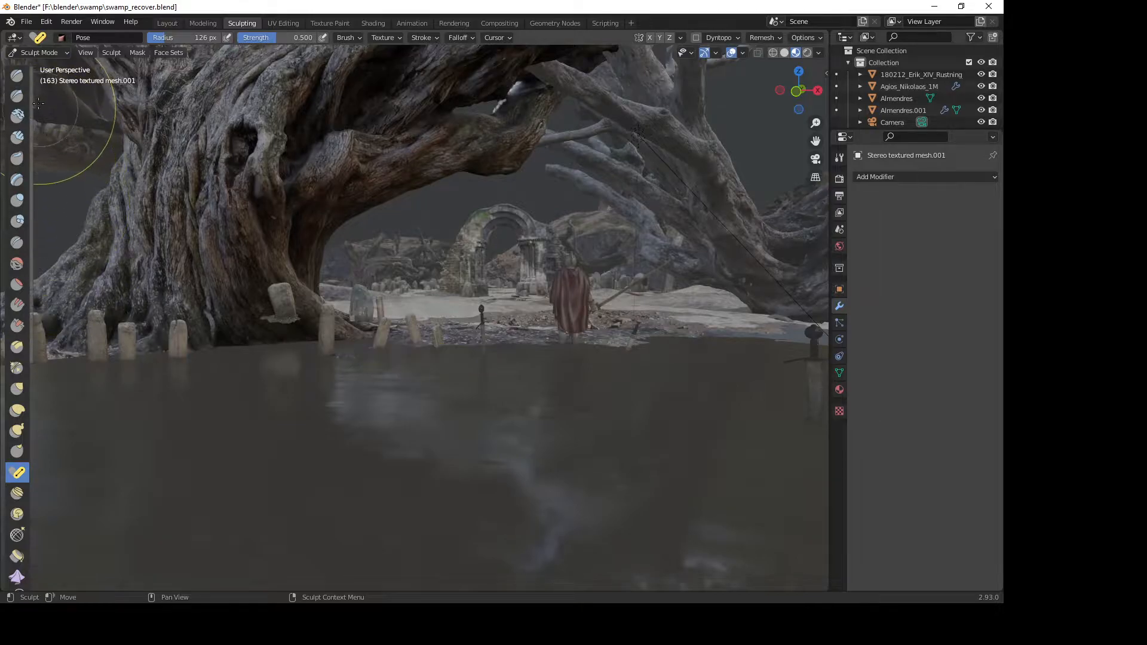
# Step: Raise and lower the muddy shore beside the trunk with the Draw brush, then reshape it with the Elastic Deform brush
pyautogui.click(17, 75)
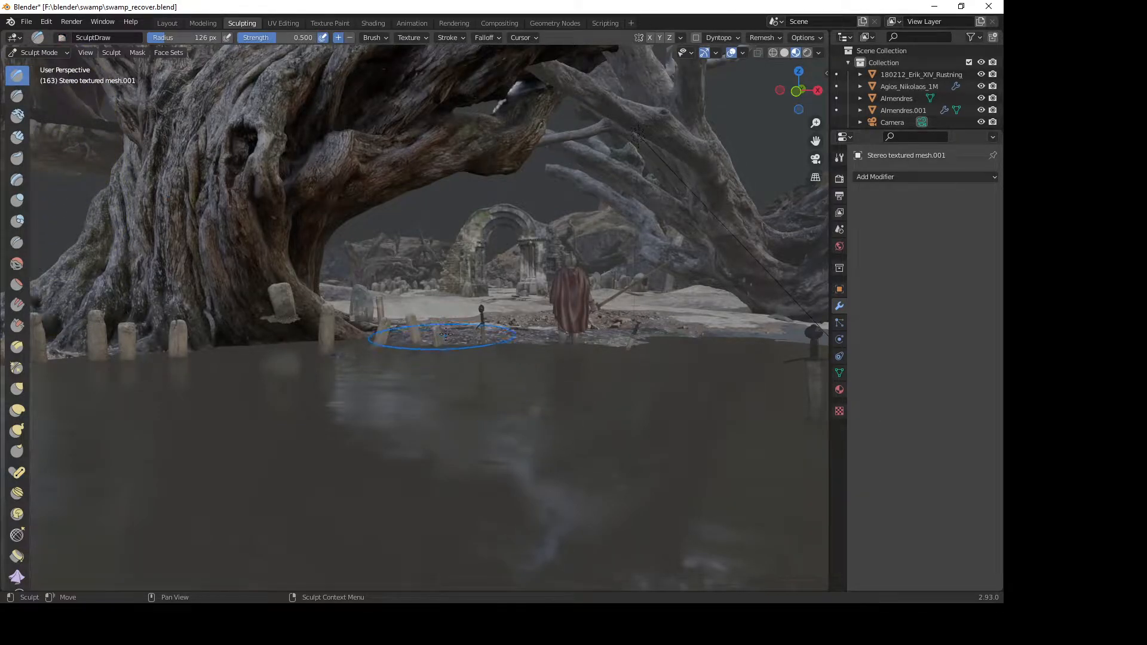
pyautogui.moveTo(477, 345); pyautogui.dragTo(439, 345)
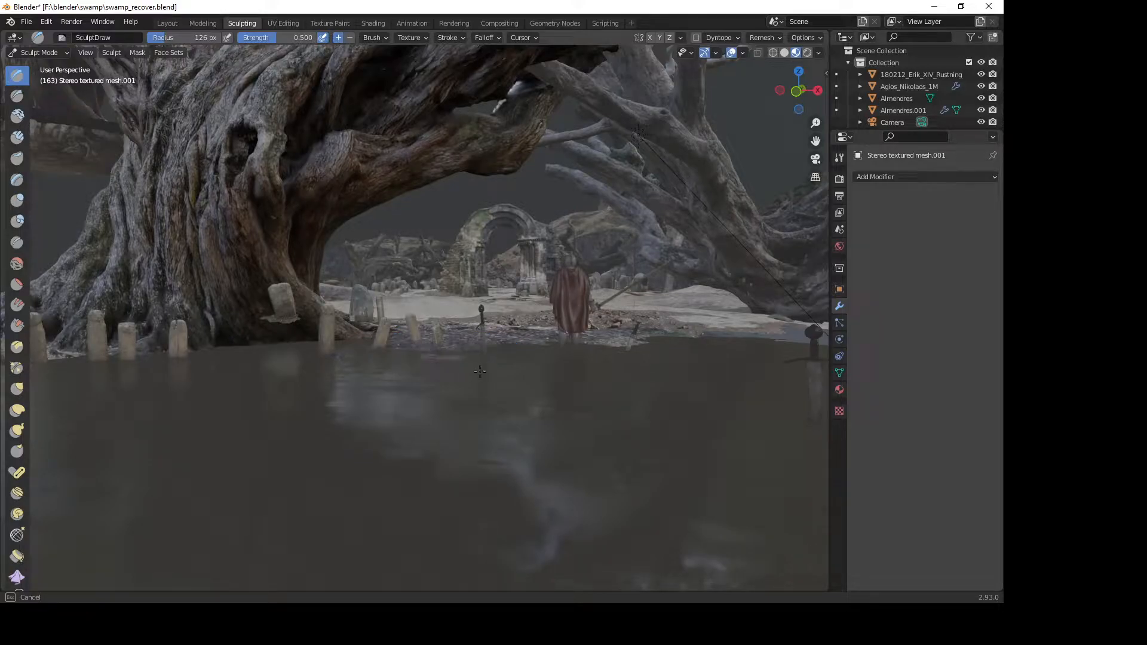
pyautogui.moveTo(429, 372); pyautogui.dragTo(514, 357)
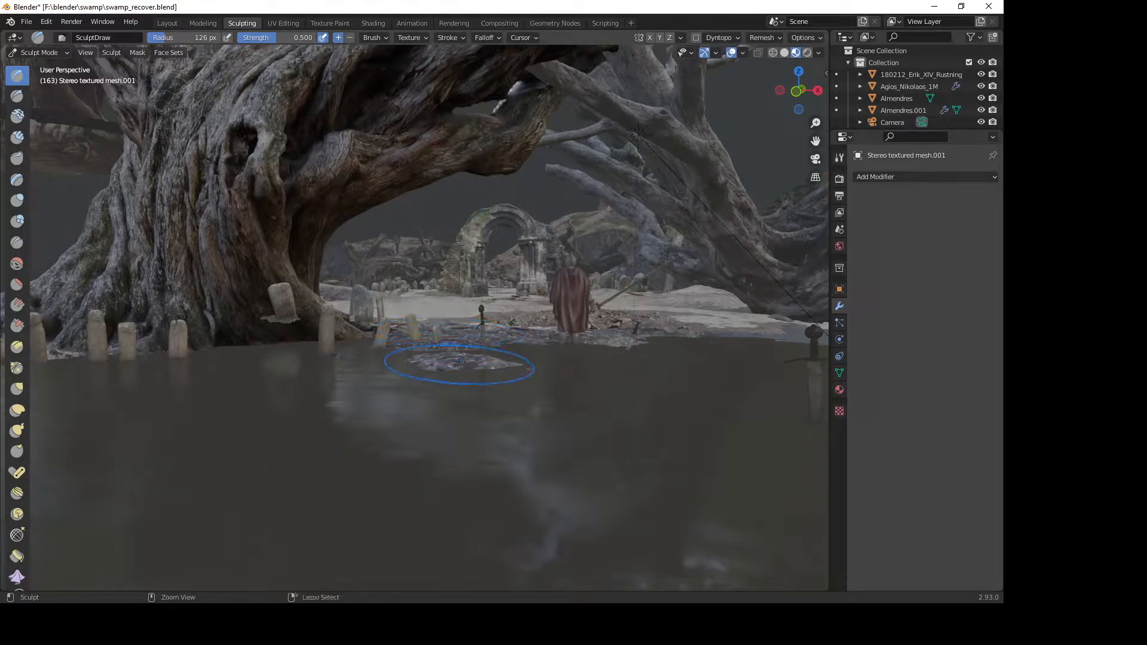
pyautogui.keyDown('ctrl'); pyautogui.moveTo(480, 362); pyautogui.dragTo(456, 357); pyautogui.keyUp('ctrl')
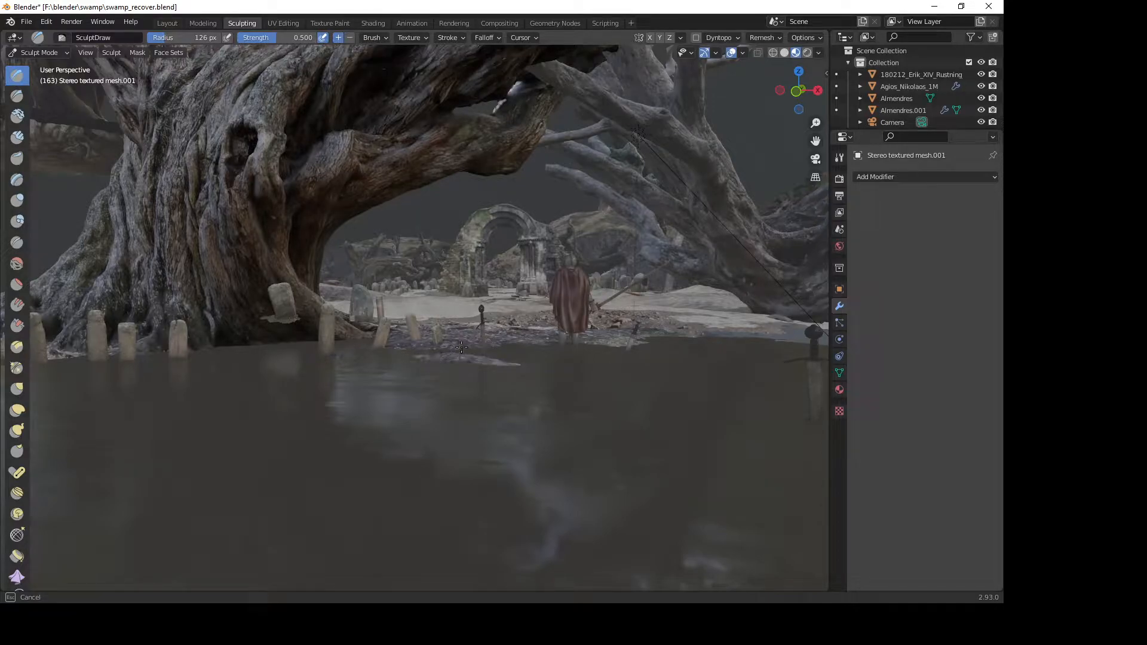
pyautogui.keyDown('ctrl'); pyautogui.moveTo(445, 342); pyautogui.dragTo(448, 366); pyautogui.keyUp('ctrl')
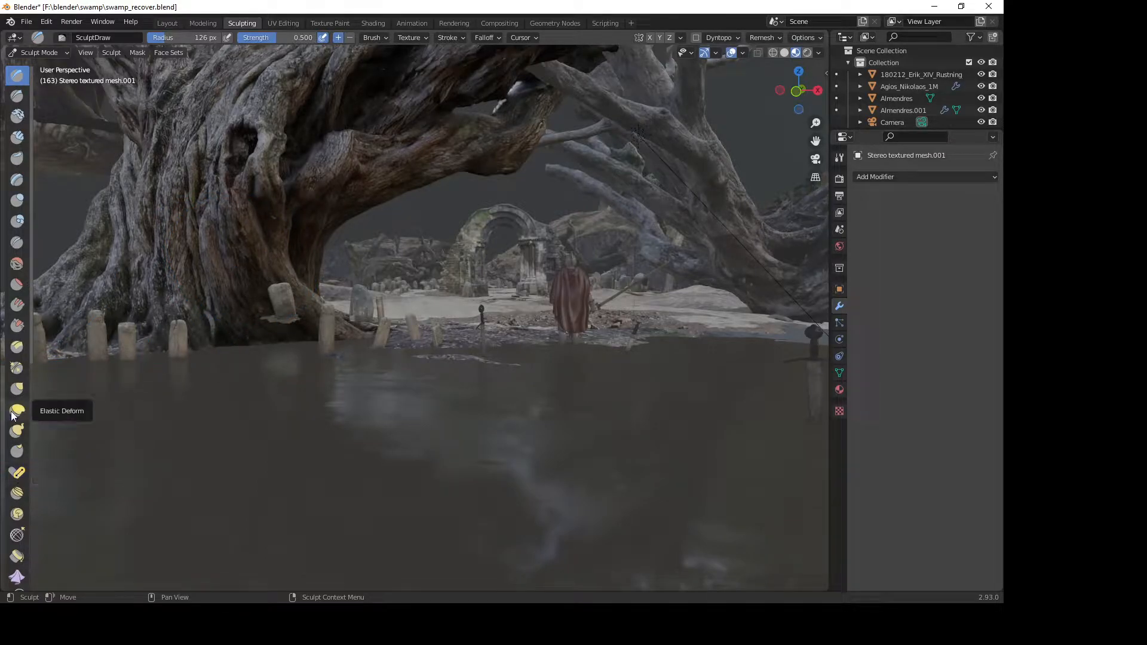
pyautogui.moveTo(466, 345); pyautogui.dragTo(468, 309)
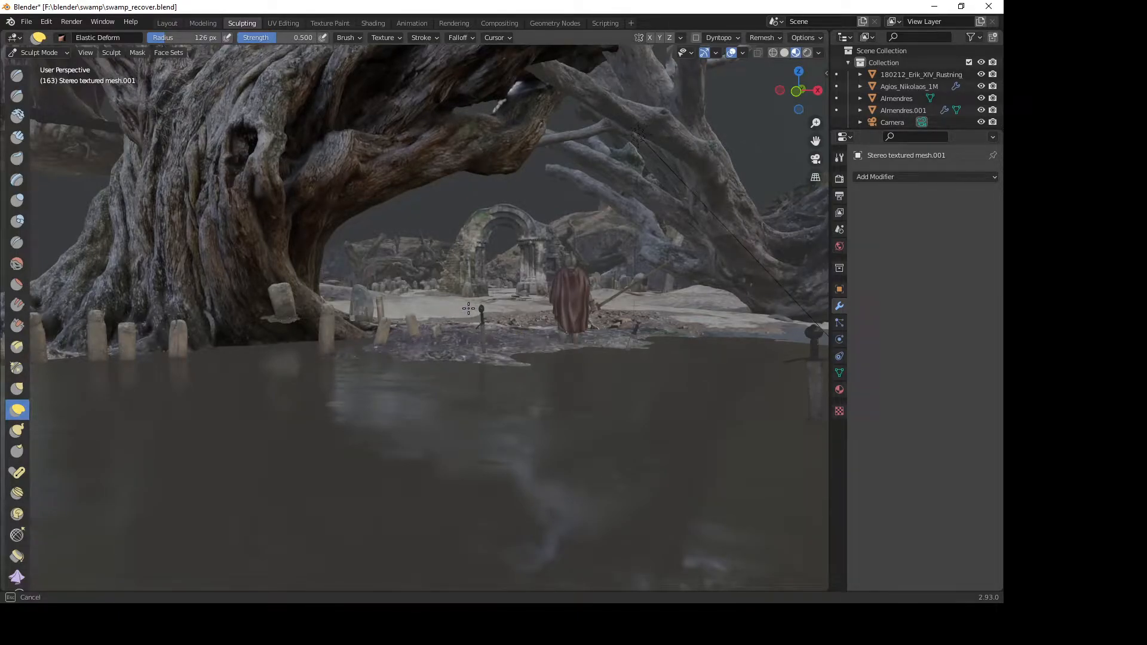
pyautogui.moveTo(468, 363); pyautogui.dragTo(470, 358)
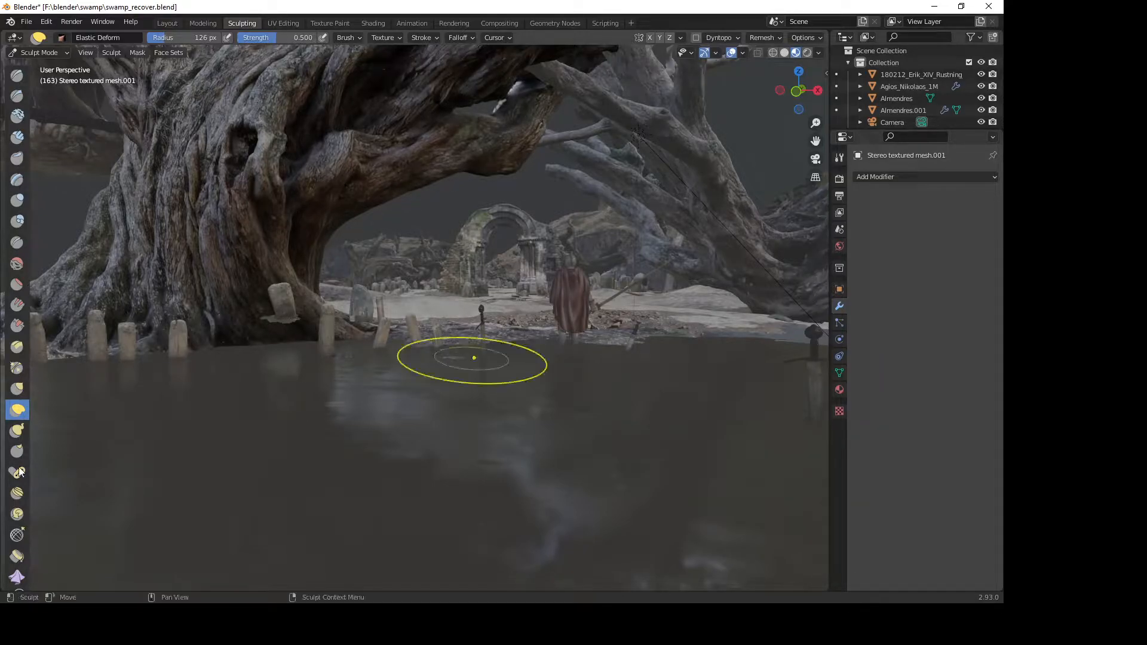
# Step: Bend the big tree's branches with the Pose brush, enlarging the brush radius to 278 px
pyautogui.click(18, 473)
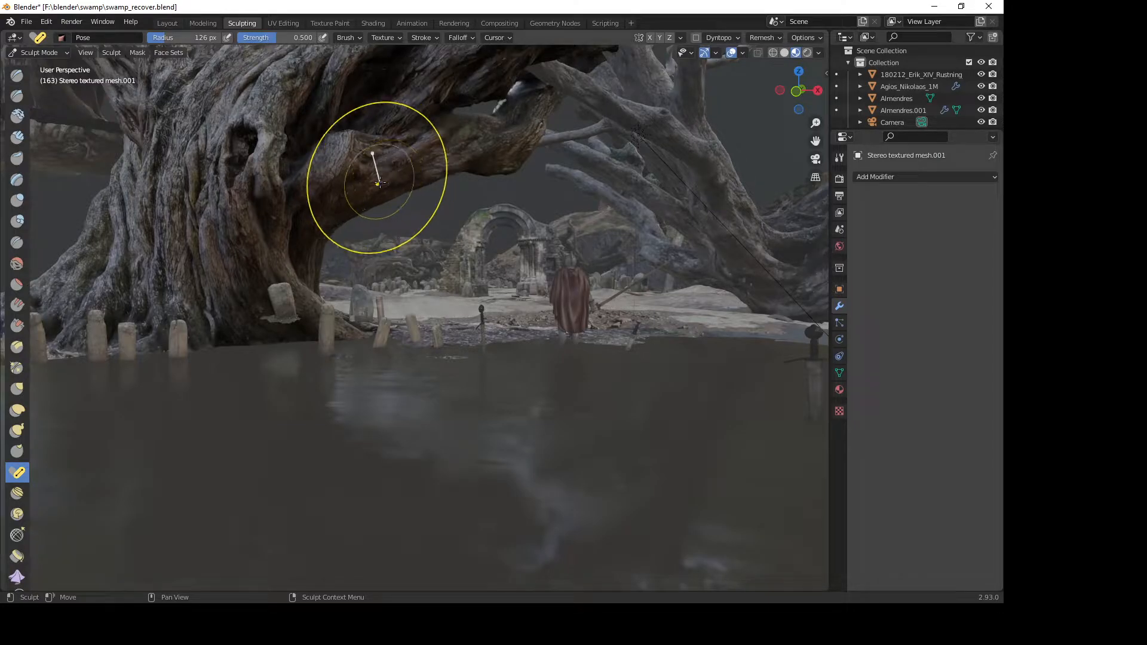
pyautogui.scroll(-3, 469, 150)
pyautogui.moveTo(470, 181)
pyautogui.keyDown('shift'); pyautogui.mouseDown(button='middle')
pyautogui.moveTo(392, 227)
pyautogui.moveTo(359, 203)
pyautogui.moveTo(293, 208)
pyautogui.moveTo(307, 236)
pyautogui.mouseUp(button='middle'); pyautogui.keyUp('shift')
pyautogui.moveTo(144, 286); pyautogui.dragTo(164, 244)
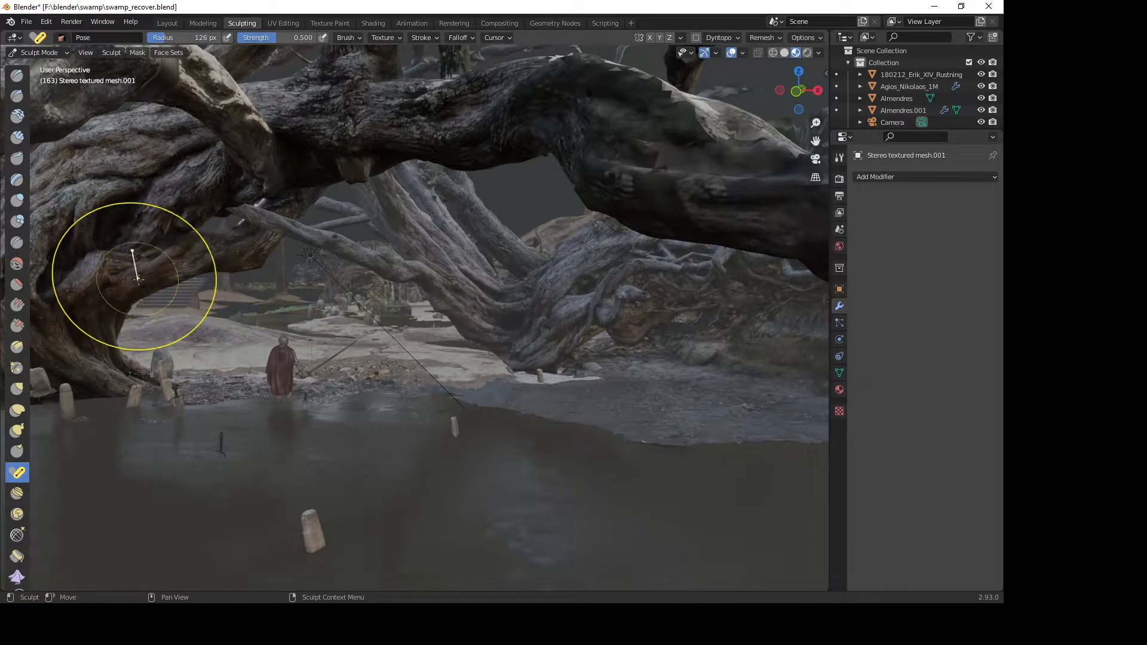
pyautogui.press('f')
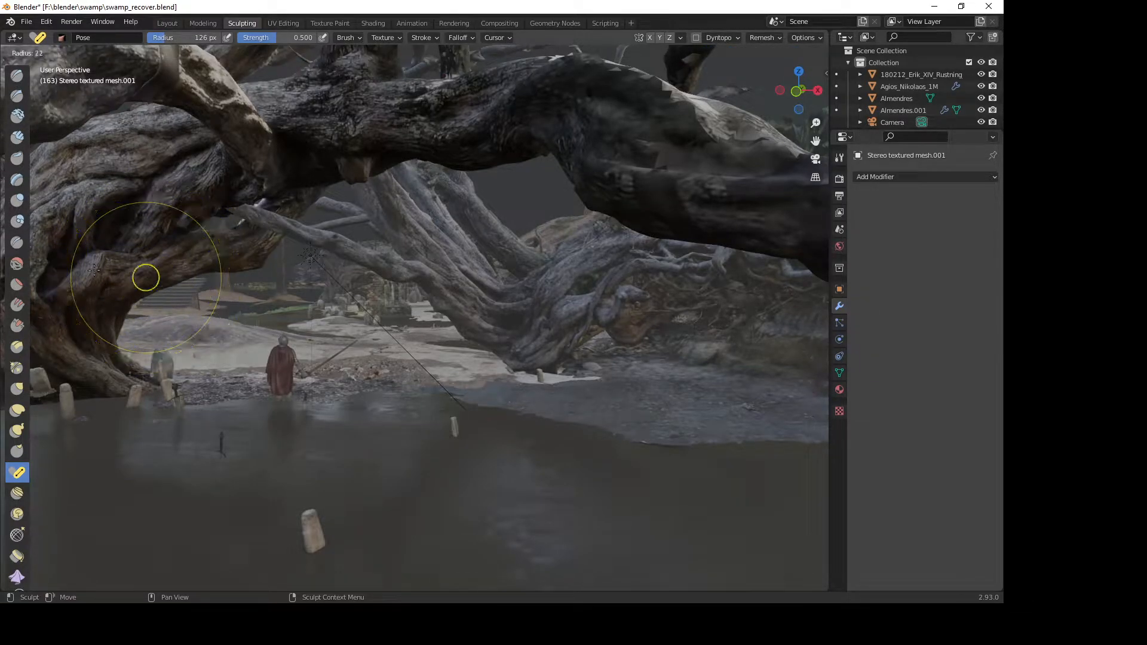
pyautogui.click(251, 263)
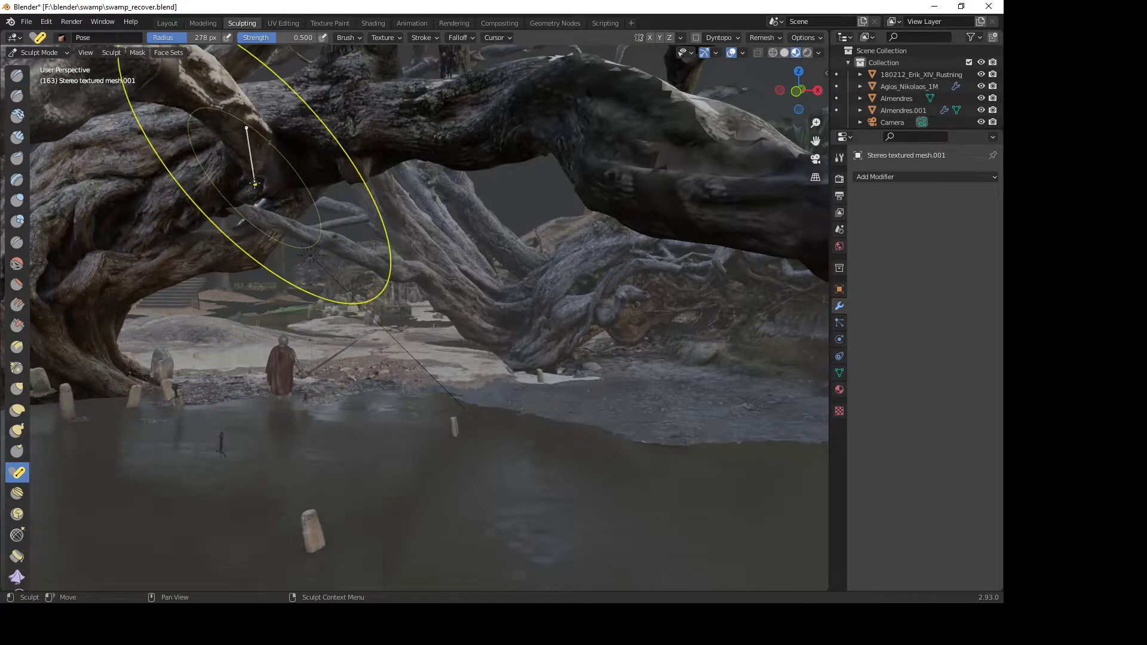
pyautogui.keyDown('shift'); pyautogui.moveTo(440, 178); pyautogui.dragTo(420, 299, button='middle'); pyautogui.keyUp('shift')
pyautogui.scroll(-5, 420, 299)
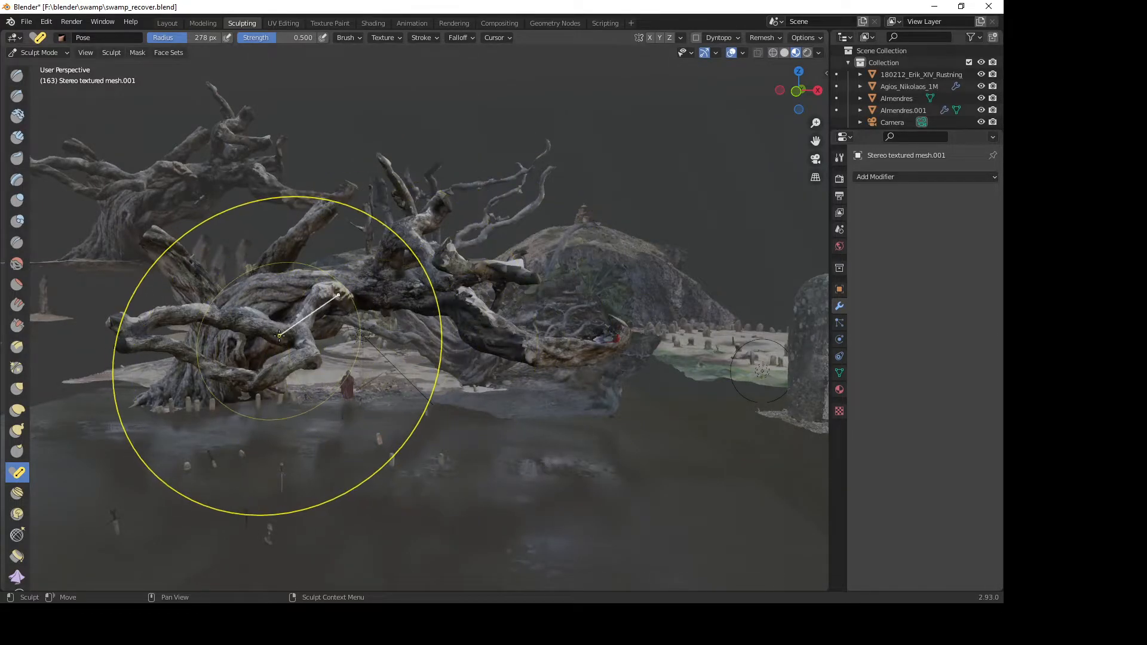
pyautogui.moveTo(275, 329)
pyautogui.mouseDown()
pyautogui.moveTo(260, 299)
pyautogui.moveTo(277, 337)
pyautogui.mouseUp()
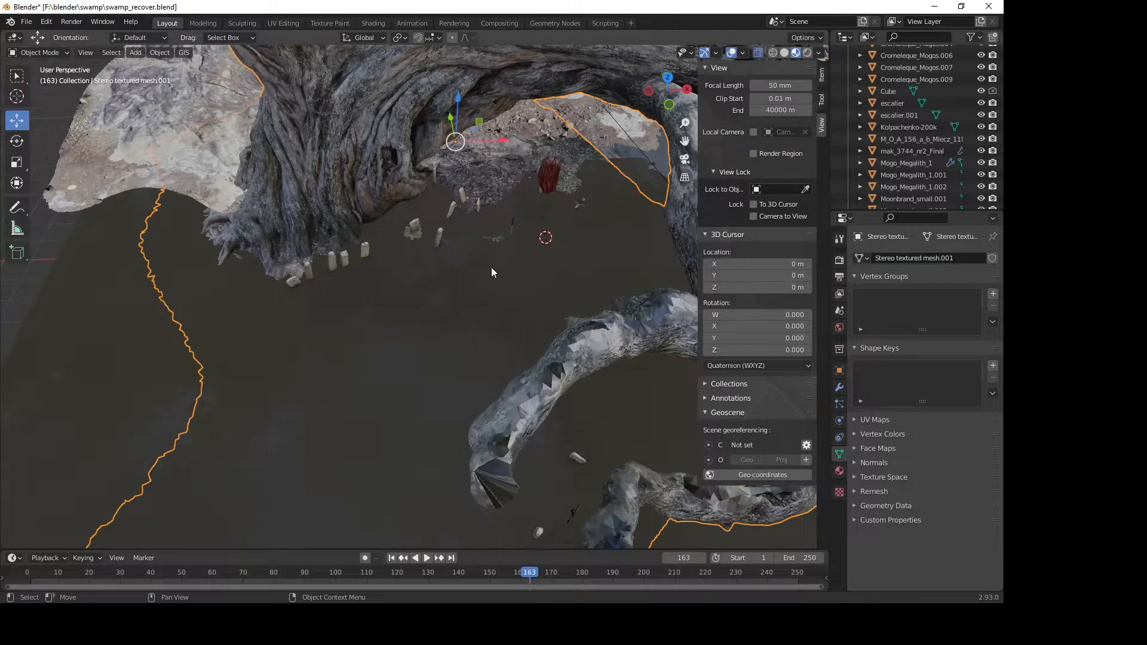
# Step: Select the figure's cape and examine the caped figure at the shore through the scene camera and from several angles
pyautogui.moveTo(491, 267); pyautogui.dragTo(338, 260, button='middle')
pyautogui.click(307, 222)
pyautogui.moveTo(732, 192); pyautogui.dragTo(690, 163, button='middle')
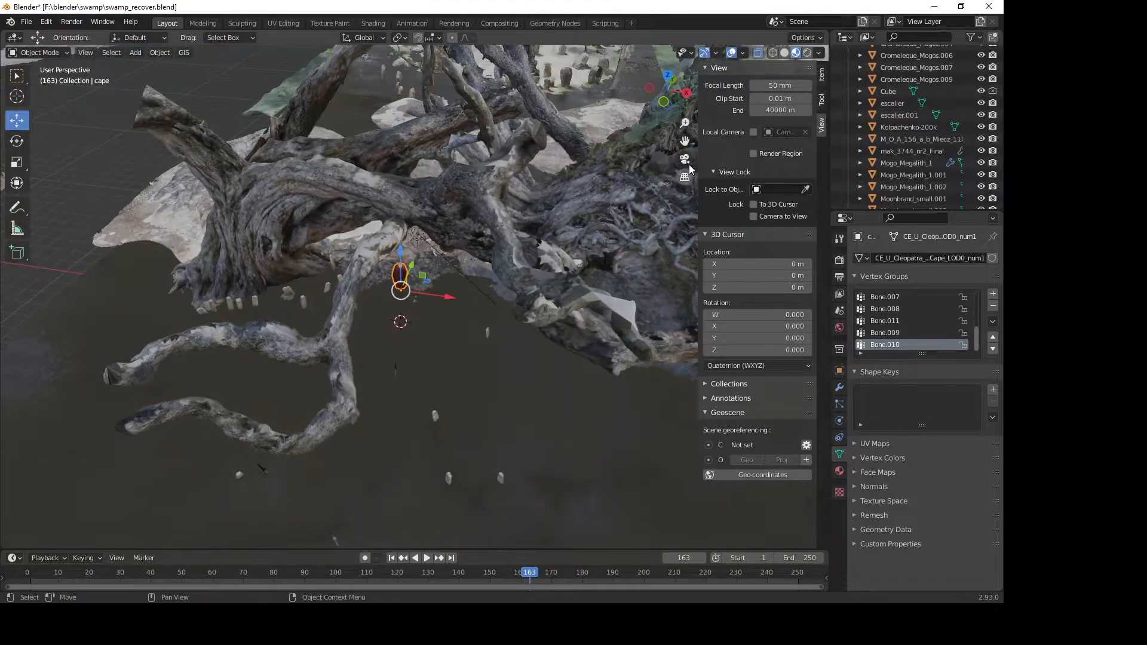
pyautogui.click(685, 160)
pyautogui.scroll(4, 303, 327)
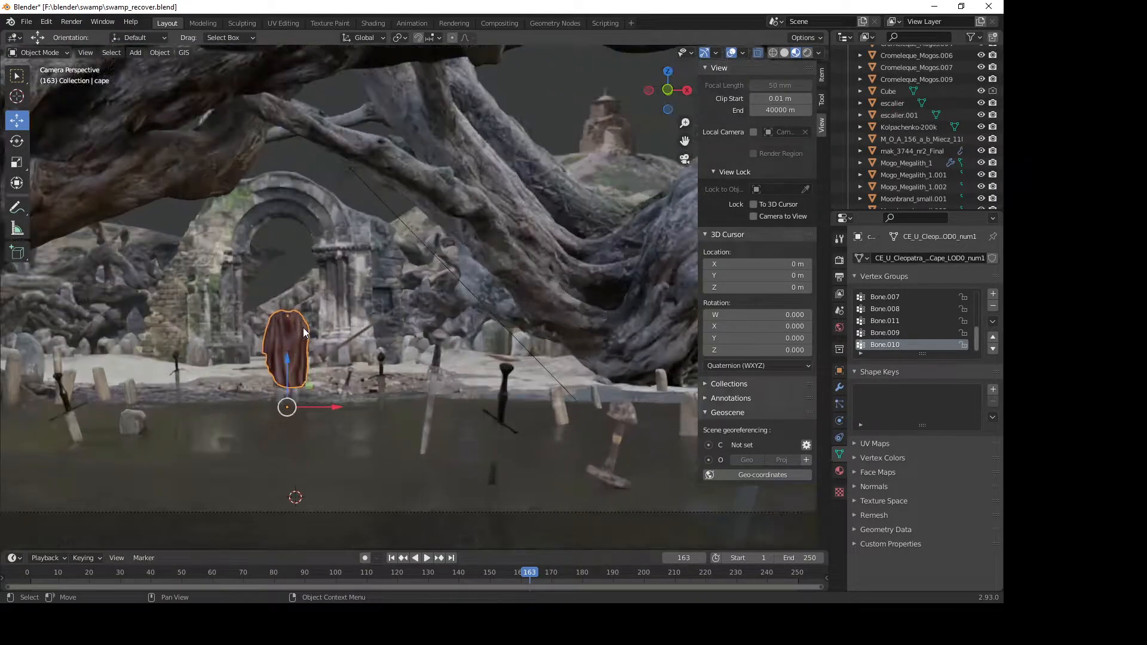
pyautogui.moveTo(222, 358); pyautogui.dragTo(179, 329, button='middle')
pyautogui.keyDown('shift'); pyautogui.moveTo(328, 349); pyautogui.dragTo(437, 363, button='middle'); pyautogui.keyUp('shift')
pyautogui.scroll(5, 195, 293)
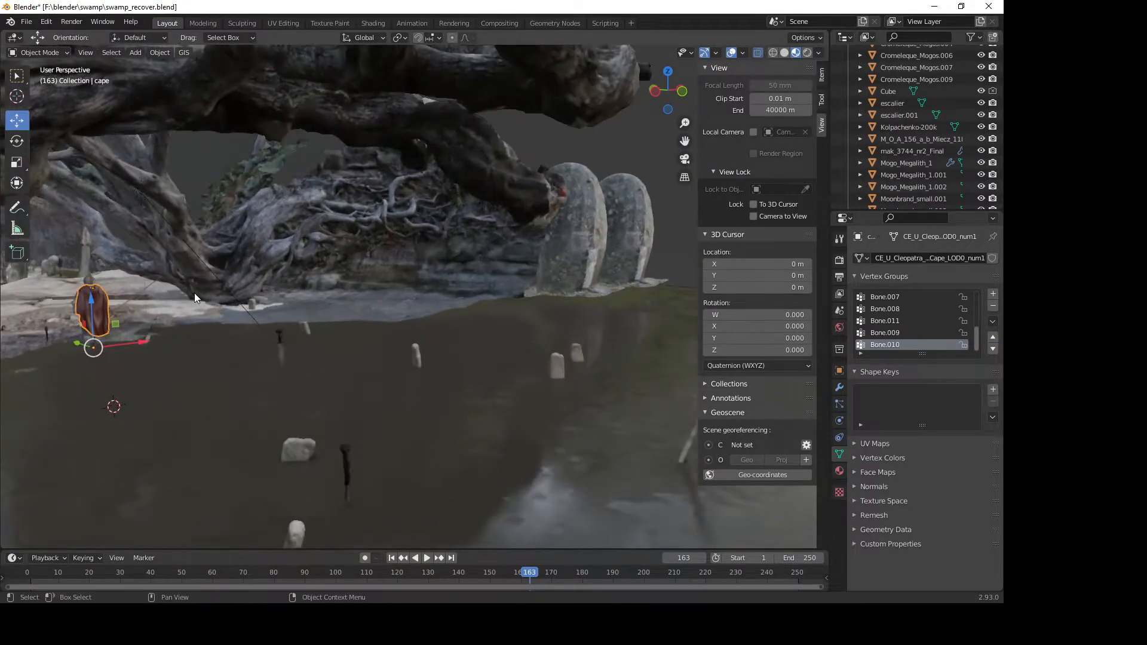
pyautogui.moveTo(275, 360); pyautogui.dragTo(99, 362, button='middle')
pyautogui.moveTo(639, 334)
pyautogui.keyDown('shift'); pyautogui.mouseDown(button='middle')
pyautogui.moveTo(454, 334)
pyautogui.moveTo(101, 361)
pyautogui.mouseUp(button='middle'); pyautogui.keyUp('shift')
pyautogui.scroll(3, 438, 369)
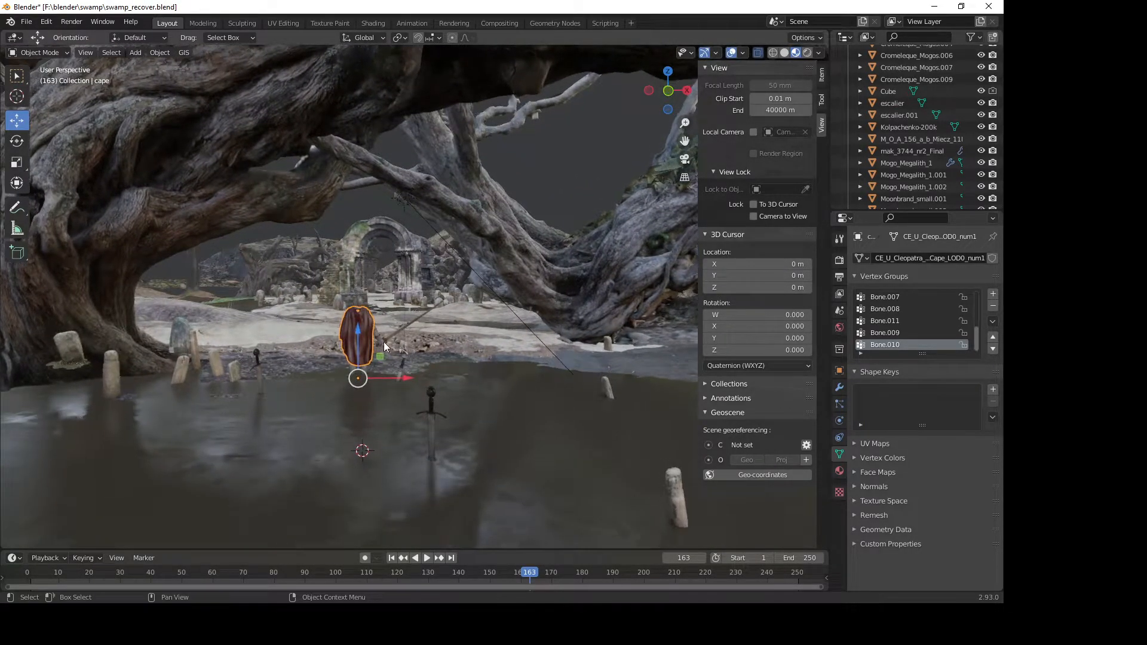
# Step: Examine the figure's sword, the ruined church arch, the Cube and the Sun light by selecting each in the scene
pyautogui.click(392, 337)
pyautogui.moveTo(485, 364); pyautogui.dragTo(553, 365, button='middle')
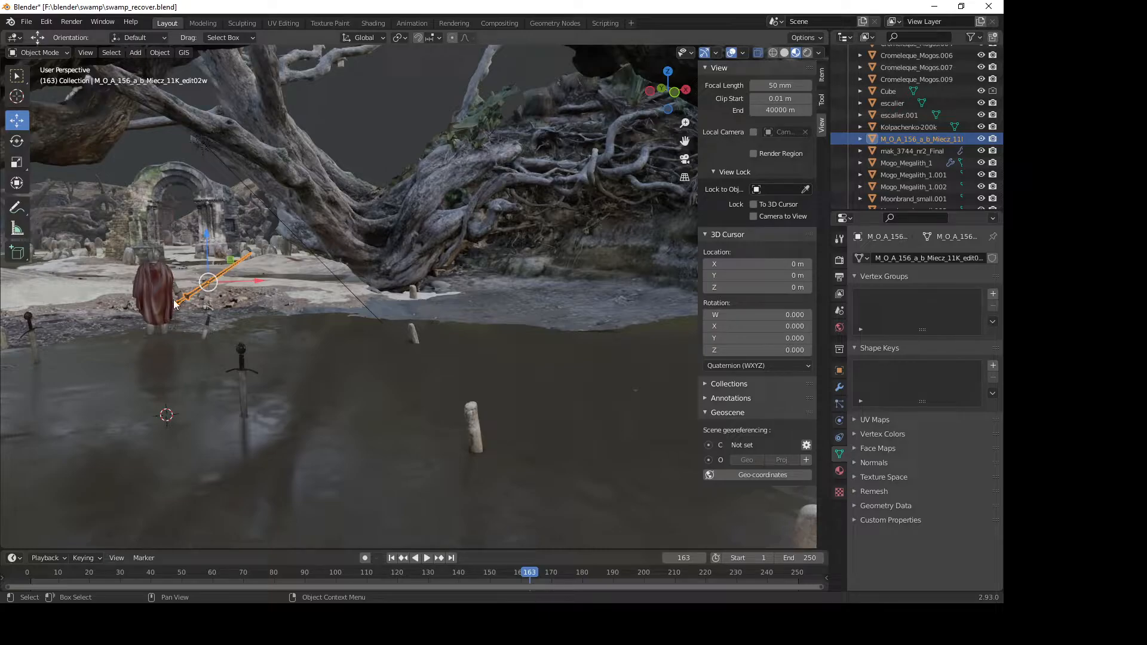
pyautogui.click(218, 235)
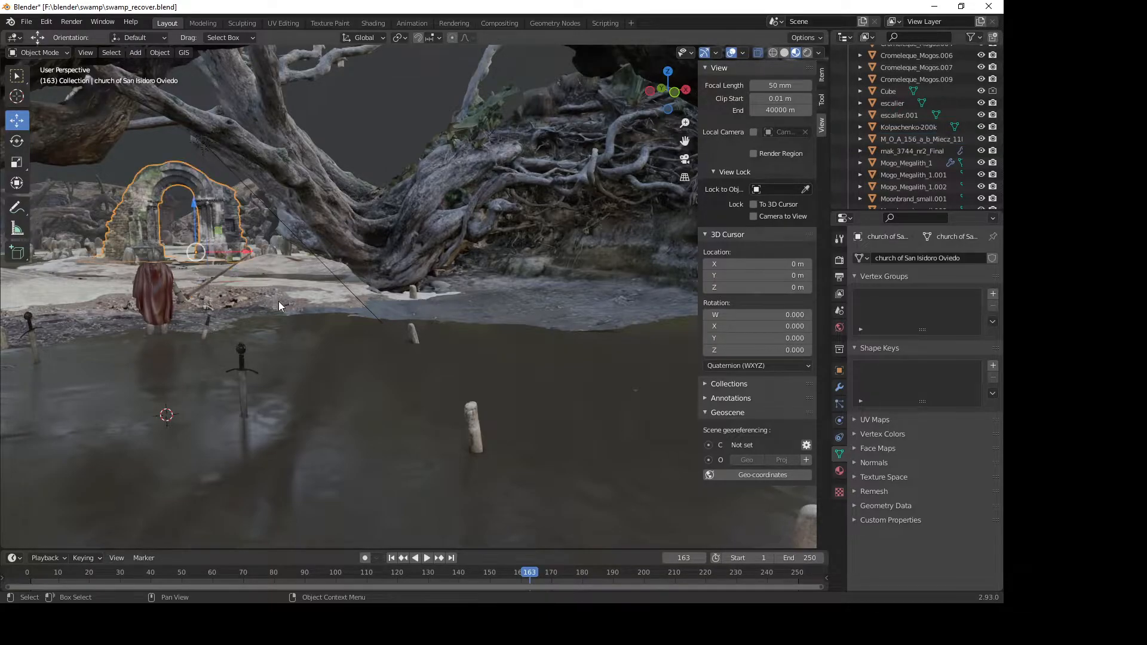
pyautogui.scroll(-5, 278, 321)
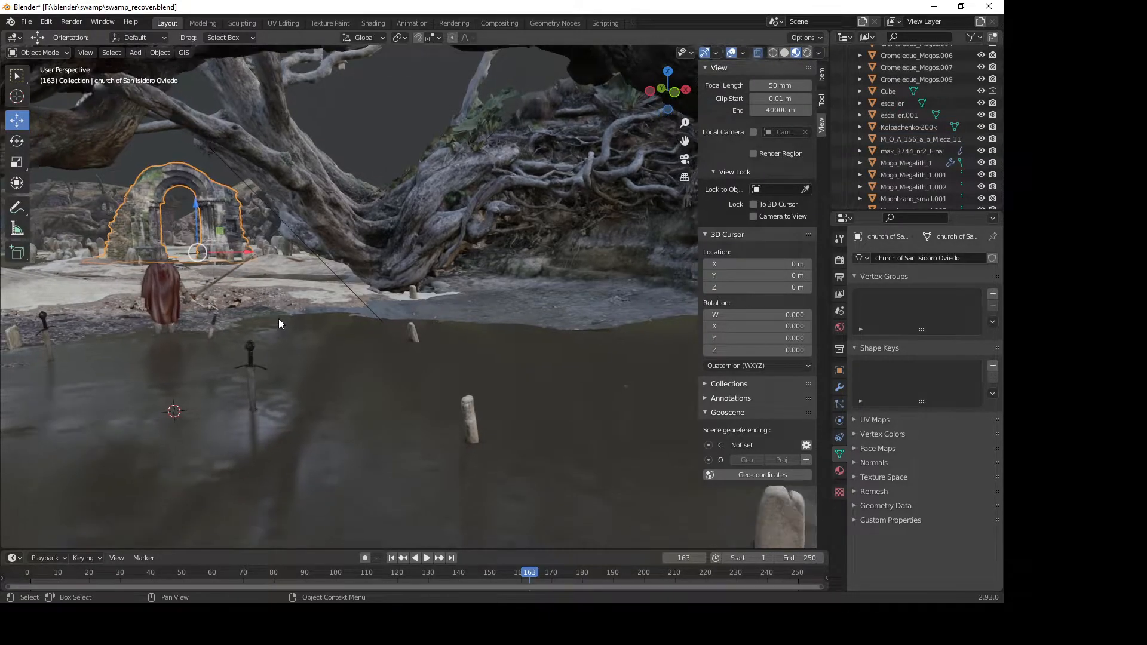
pyautogui.scroll(2, 276, 310)
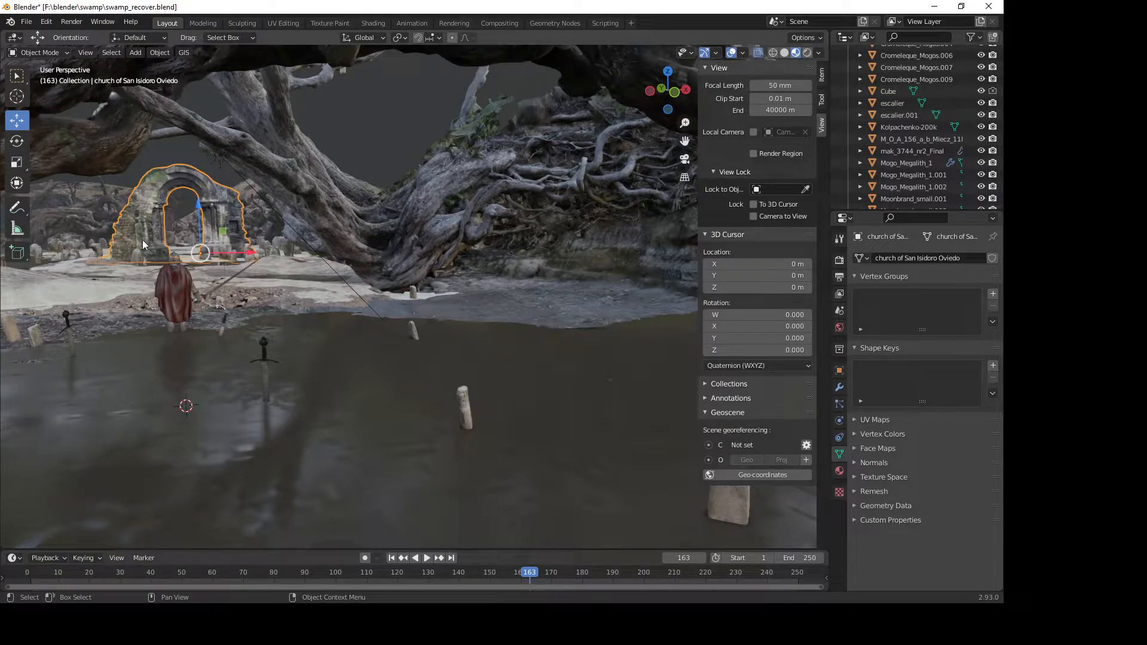
pyautogui.click(180, 227)
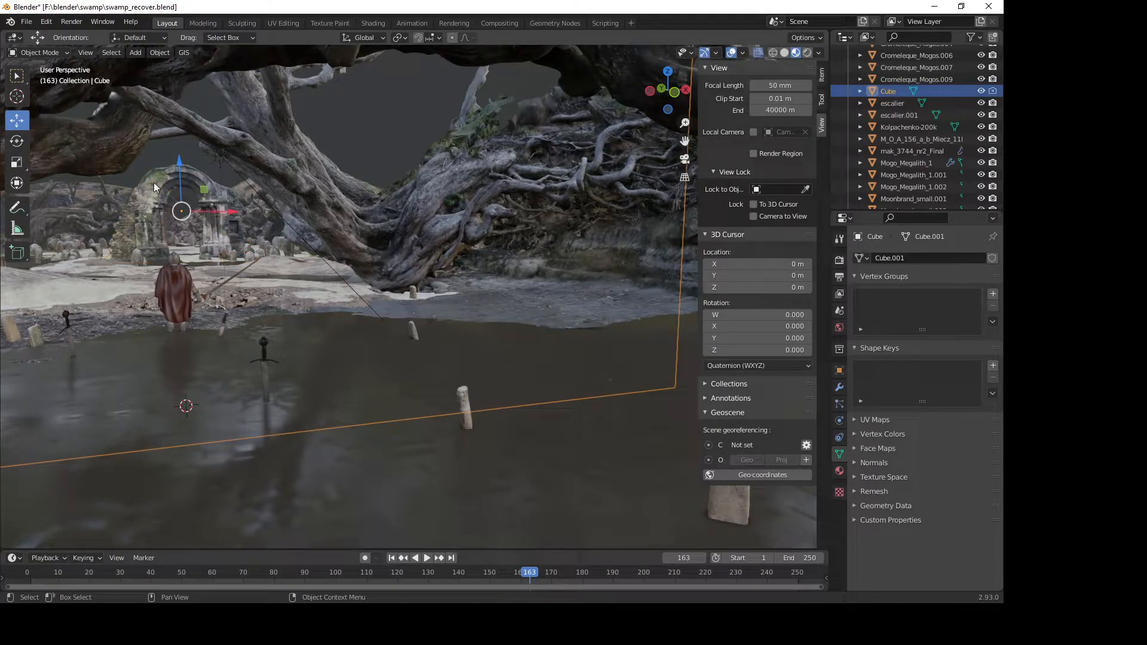
pyautogui.click(221, 159)
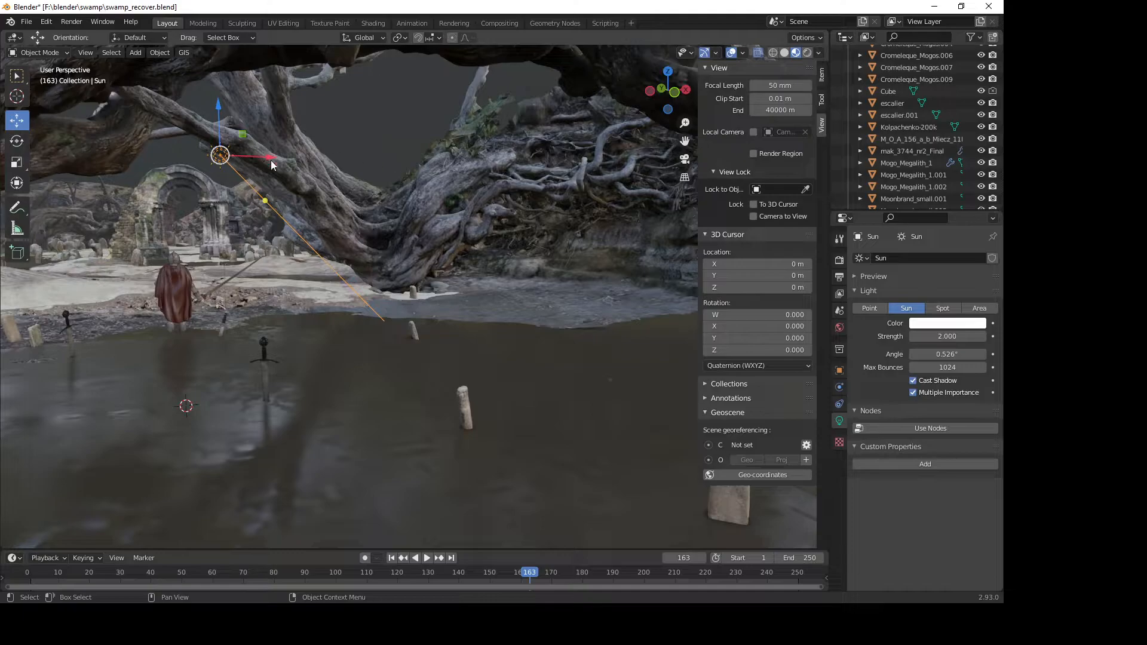
pyautogui.moveTo(332, 286); pyautogui.dragTo(302, 284, button='middle')
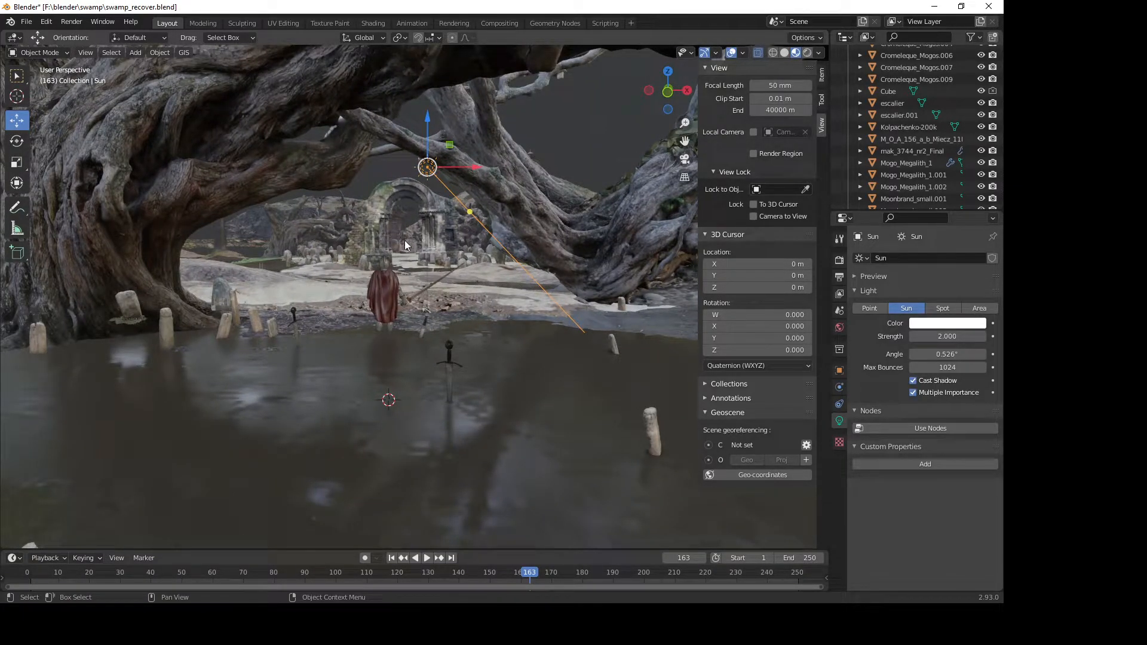
pyautogui.scroll(4, 523, 181)
pyautogui.scroll(-8, 524, 181)
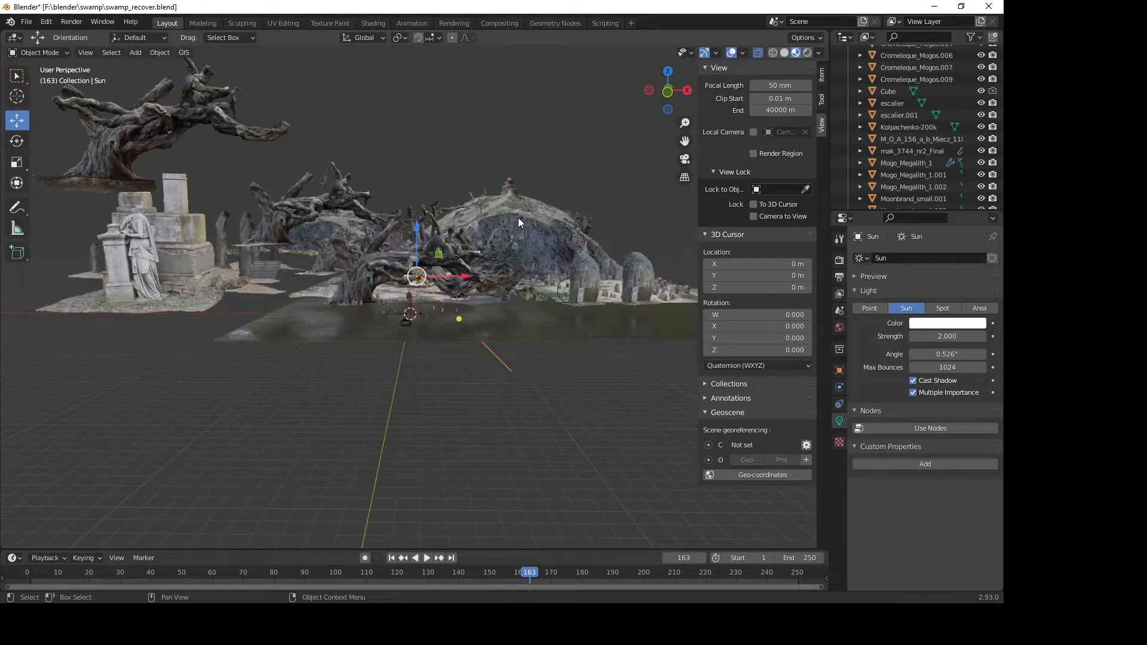
# Step: Inspect the large Cube enclosing the background in Solid shading and examine its volume material nodes in the Shading workspace
pyautogui.click(518, 218)
pyautogui.moveTo(413, 222); pyautogui.dragTo(332, 217, button='middle')
pyautogui.moveTo(471, 281); pyautogui.dragTo(593, 342, button='middle')
pyautogui.scroll(2, 593, 342)
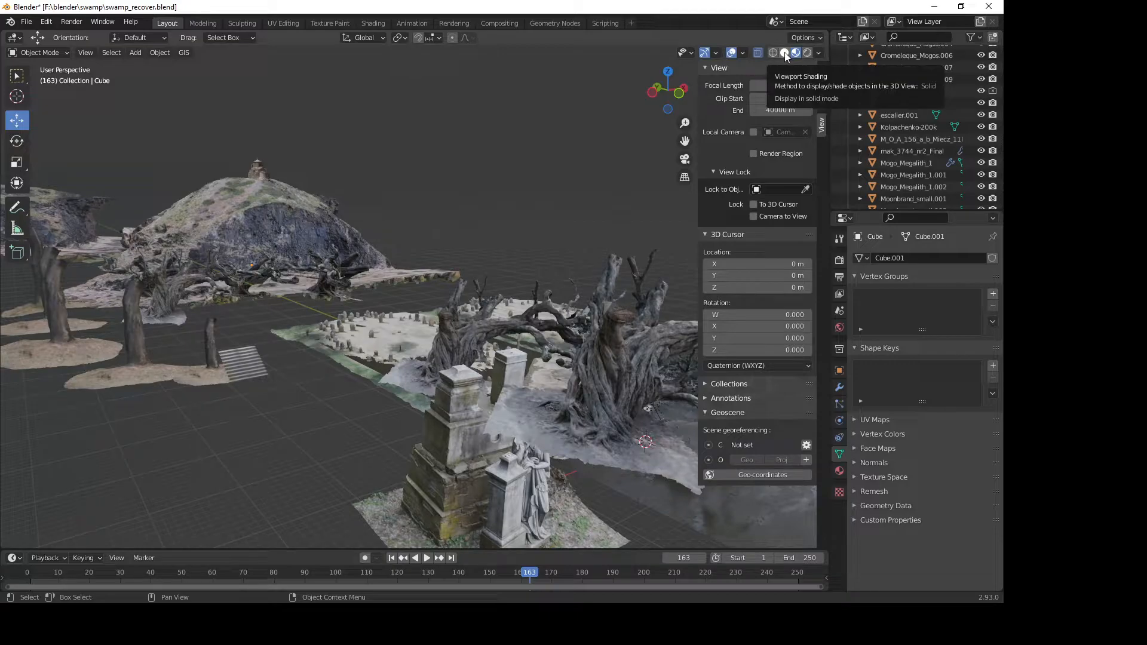
pyautogui.click(784, 53)
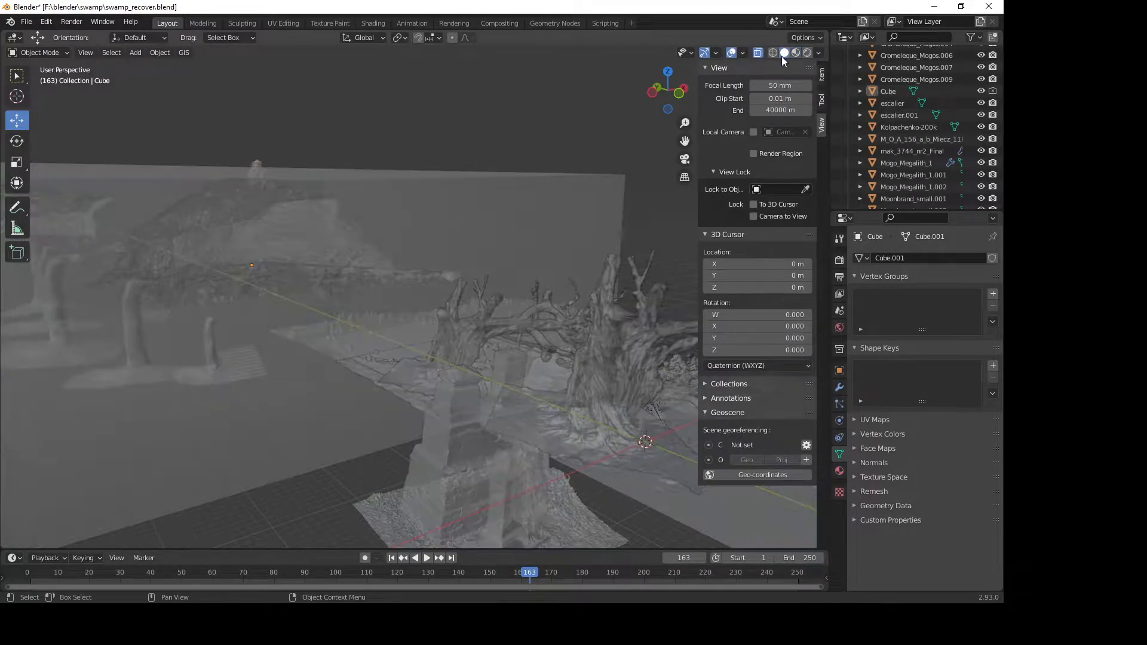
pyautogui.click(423, 198)
pyautogui.moveTo(456, 306); pyautogui.dragTo(439, 320, button='middle')
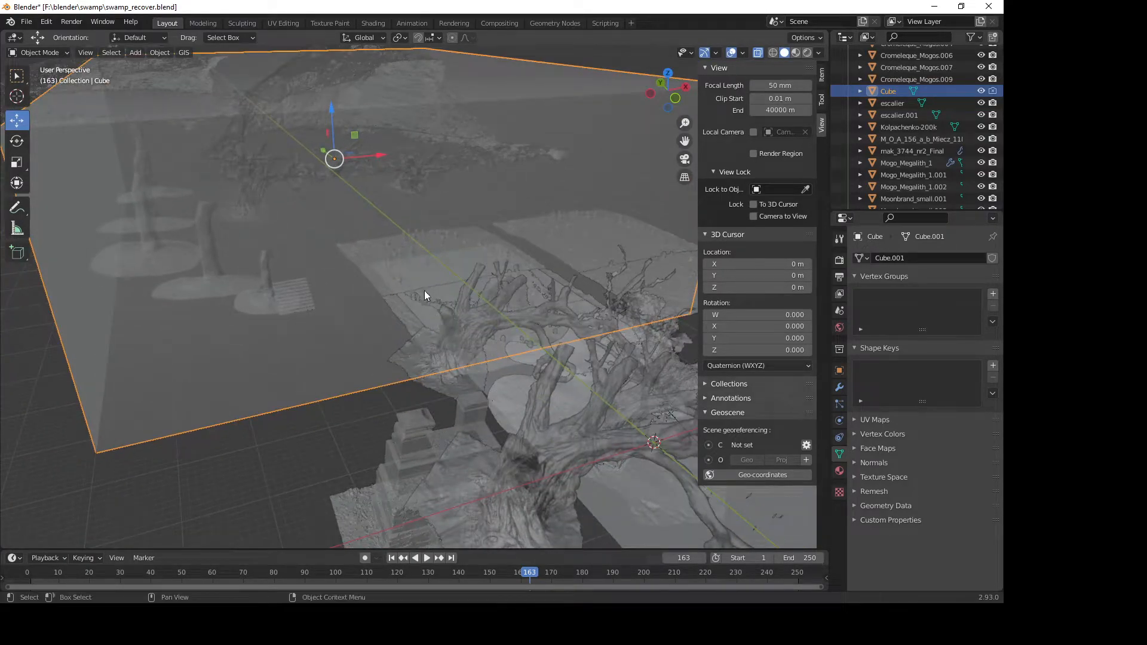
pyautogui.click(373, 23)
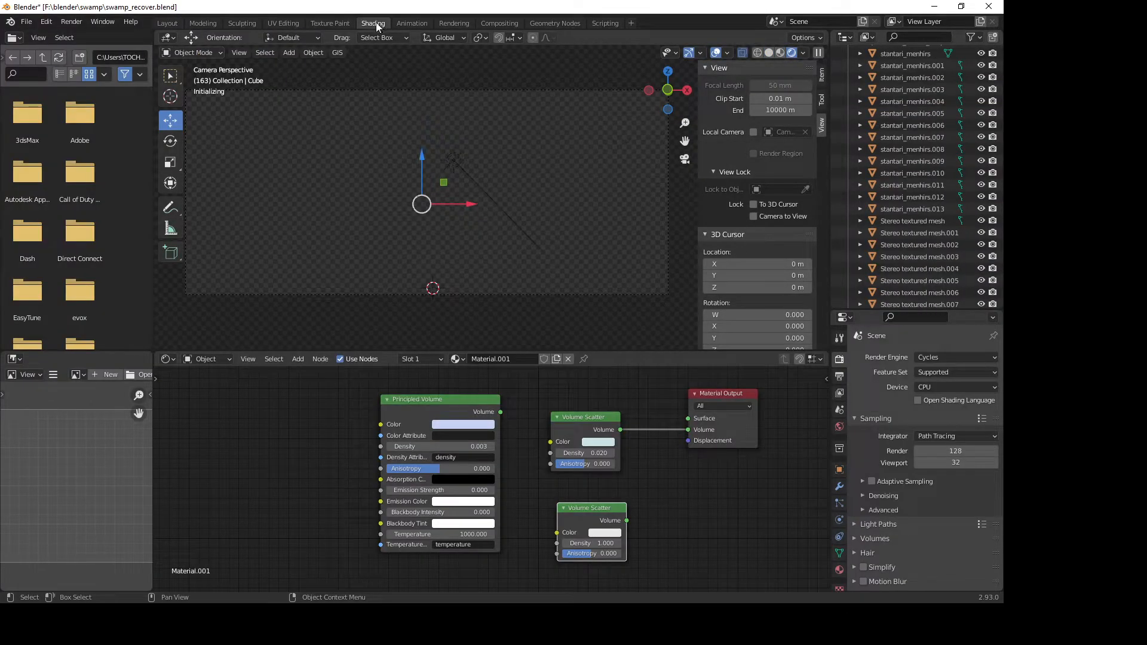
pyautogui.moveTo(587, 416); pyautogui.dragTo(537, 413, button='middle')
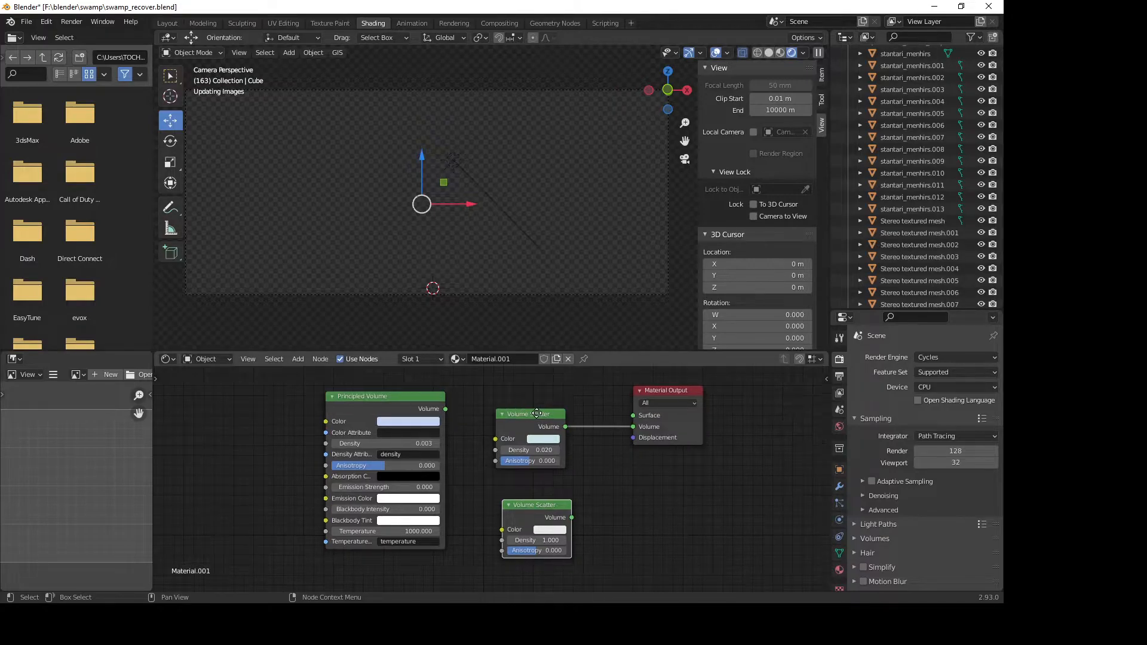
# Step: Delete the unconnected Volume Scatter node from the Cube's volume material
pyautogui.moveTo(536, 506); pyautogui.dragTo(533, 518)
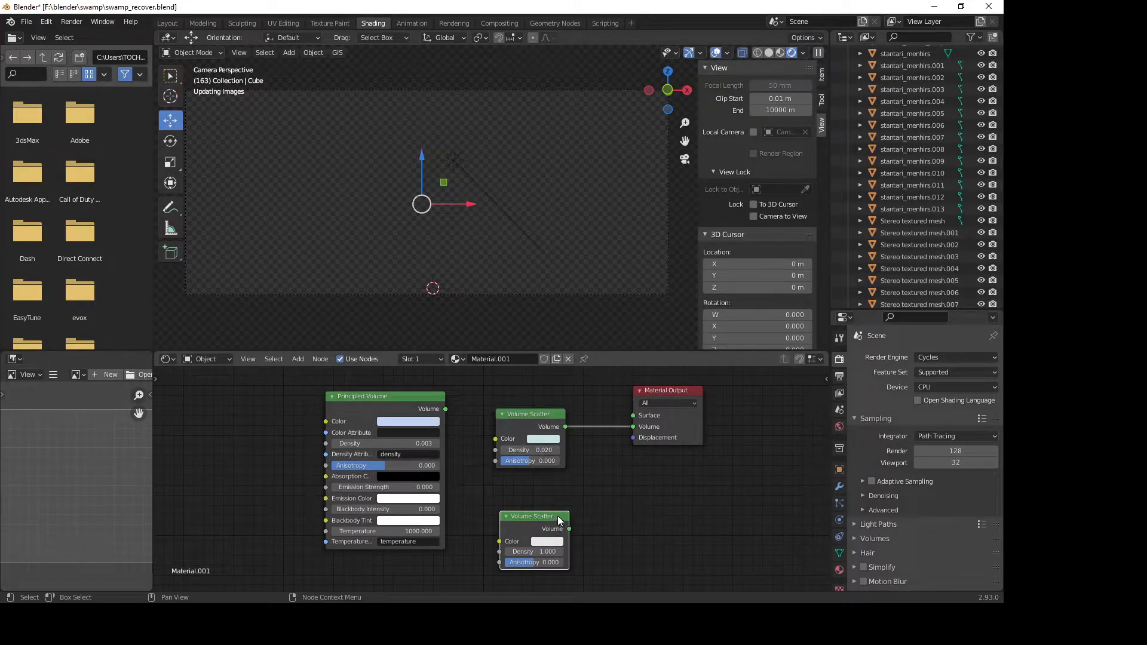
pyautogui.press('x')
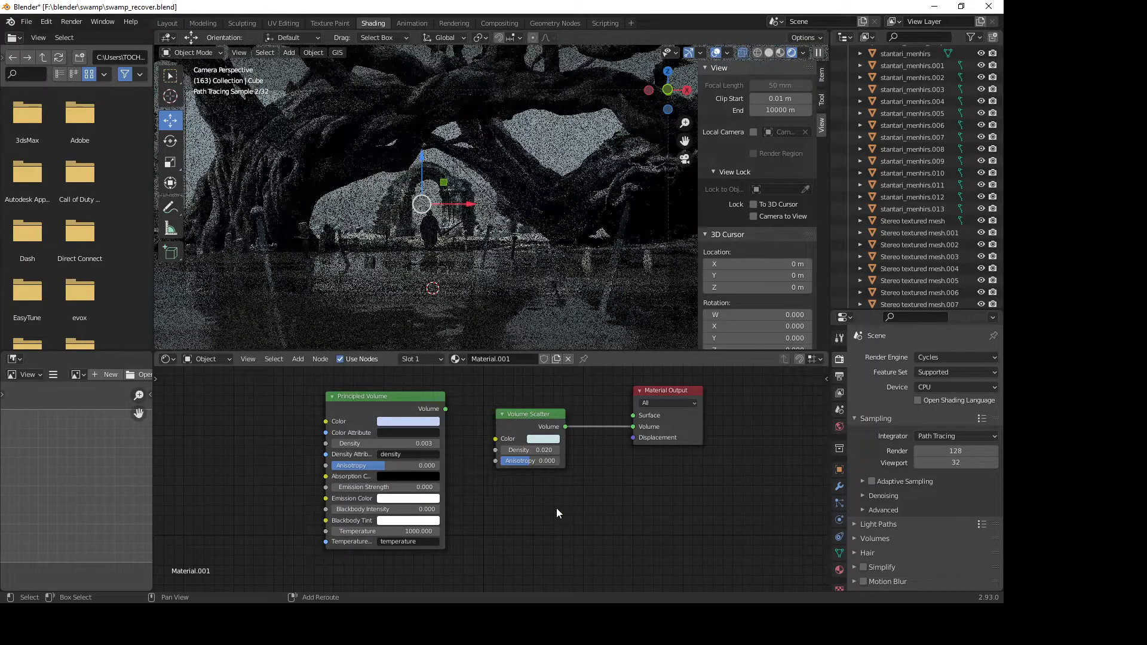
pyautogui.hotkey('shift', 'a')
pyautogui.click(532, 465)
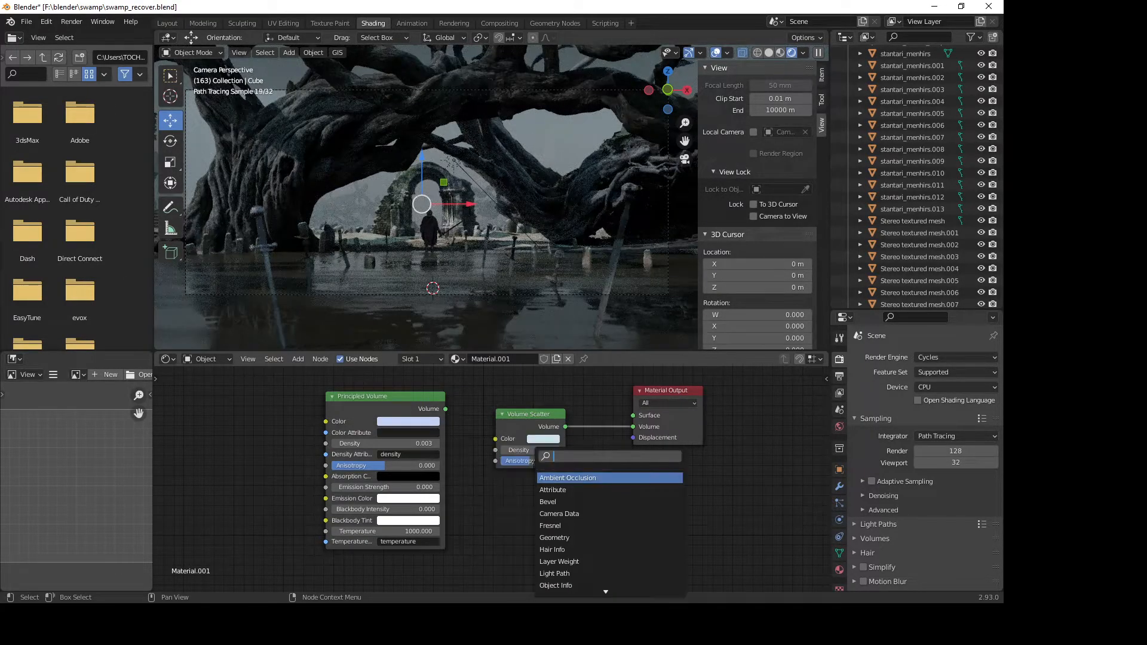
pyautogui.write('vol')
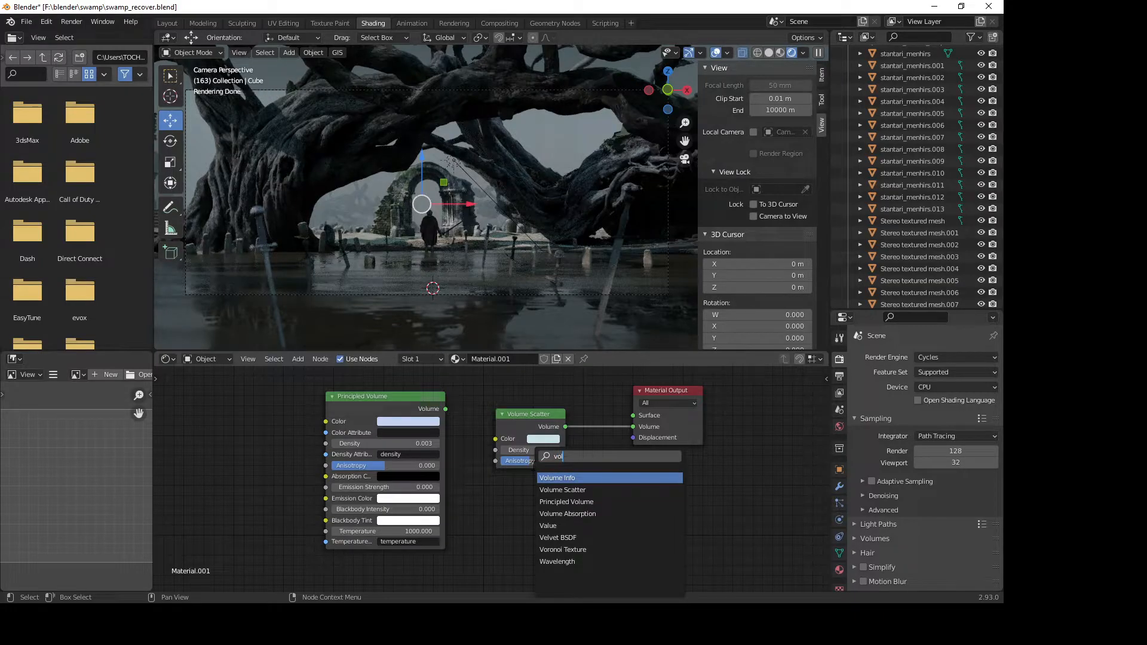
pyautogui.click(511, 501)
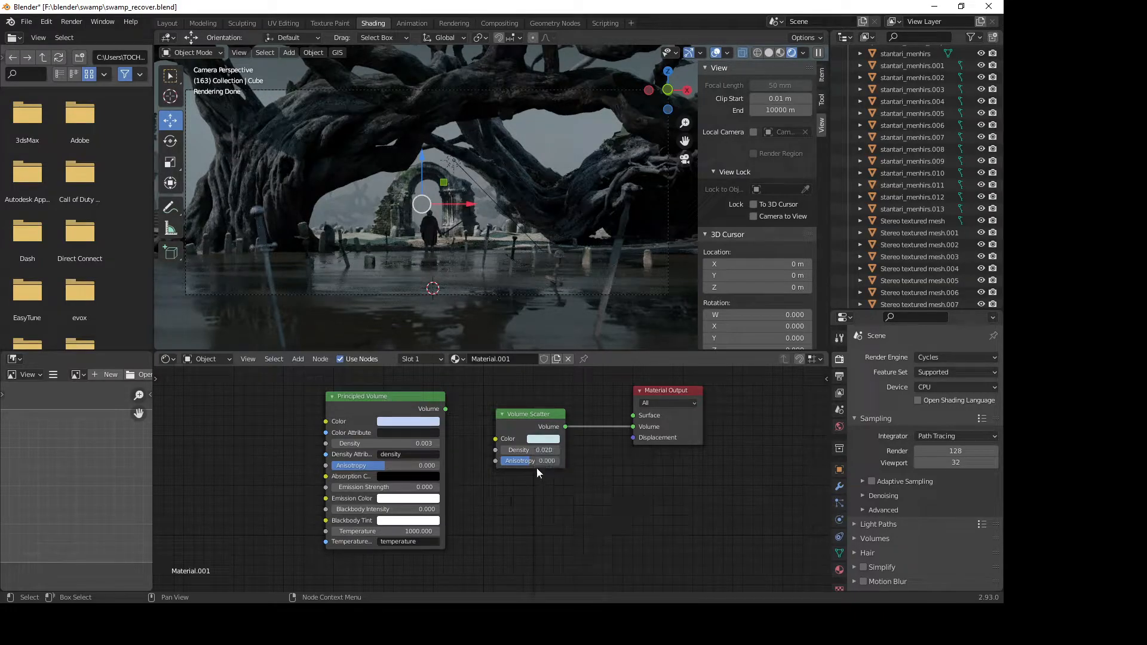
# Step: Set the density of the Cube's linked Volume Scatter node to 0.002
pyautogui.click(540, 449)
pyautogui.click(519, 450)
pyautogui.write('0')
pyautogui.press('Return')
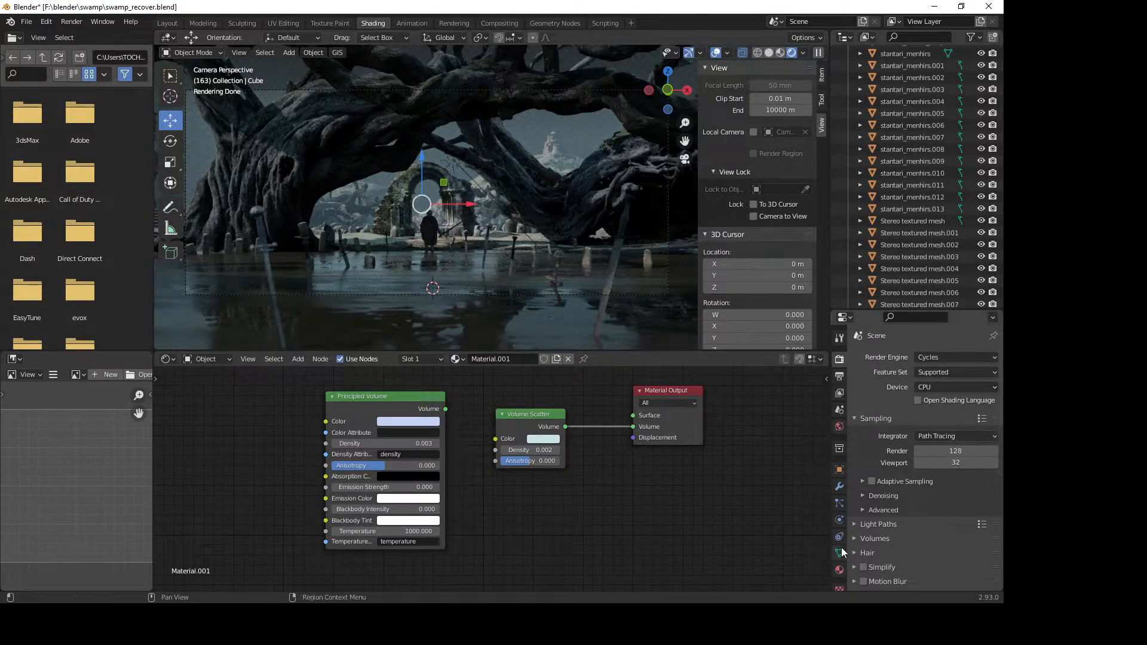
# Step: Examine the scene's output dimensions and file format, plus its render sampling and film settings
pyautogui.click(840, 376)
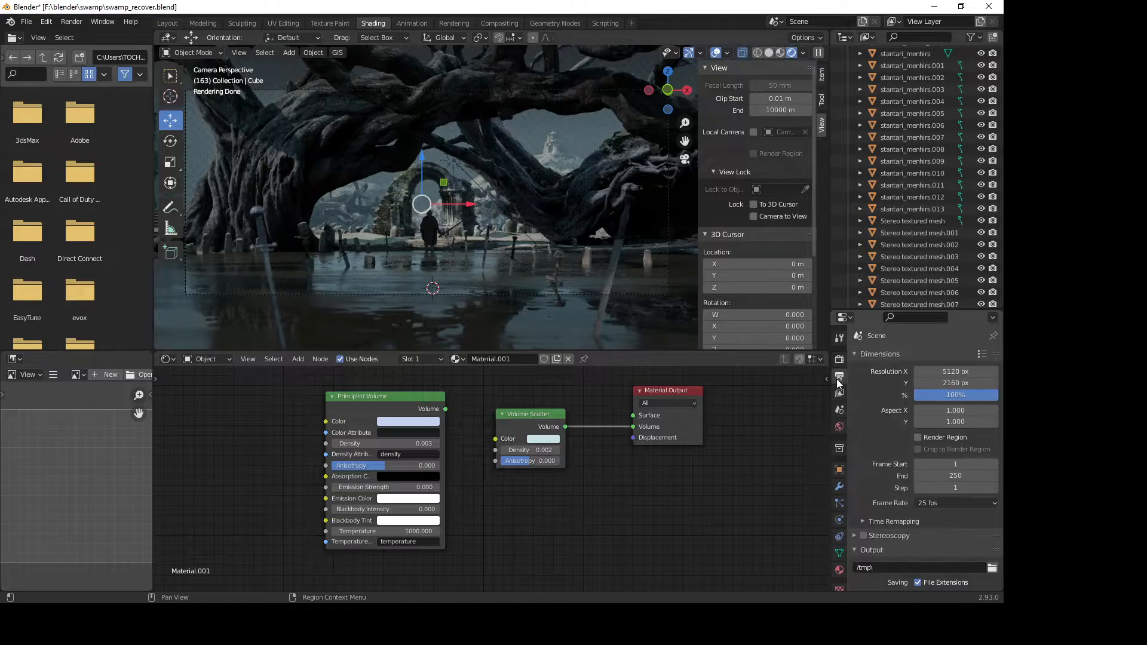
pyautogui.scroll(-5, 893, 482)
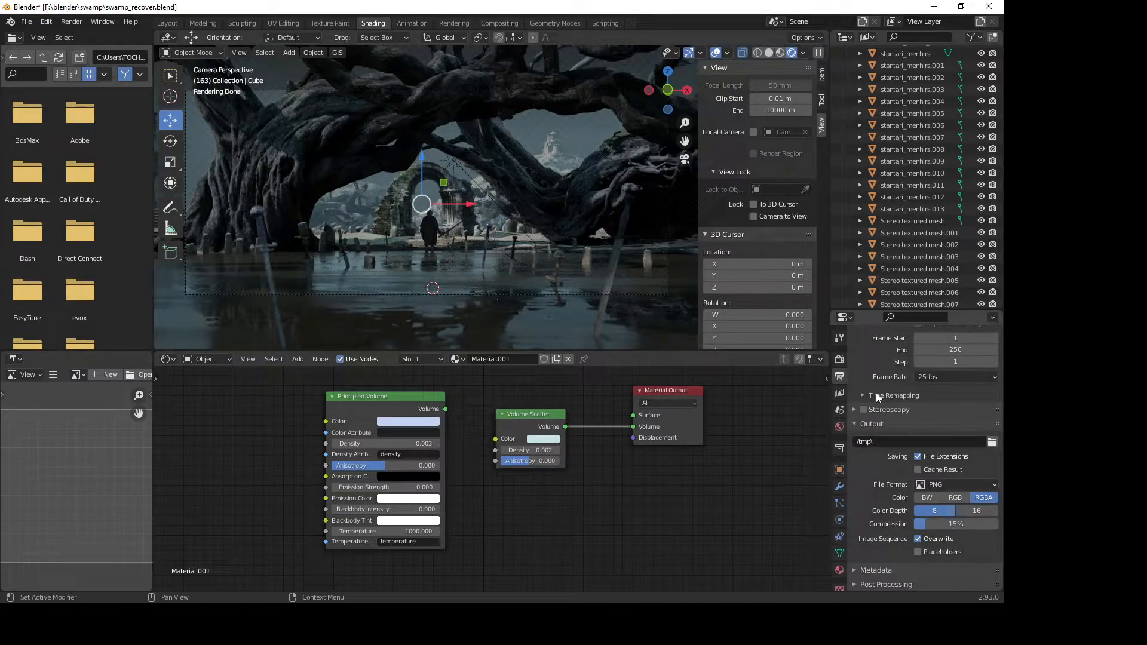
pyautogui.click(840, 359)
pyautogui.scroll(-2, 903, 481)
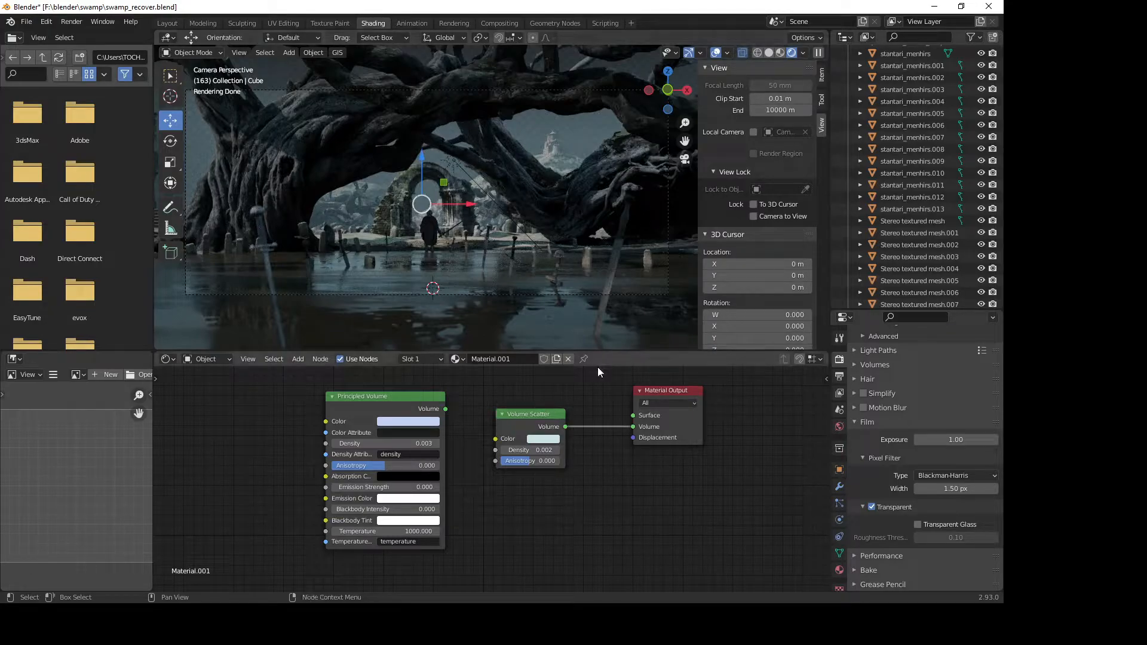
pyautogui.scroll(5, 894, 439)
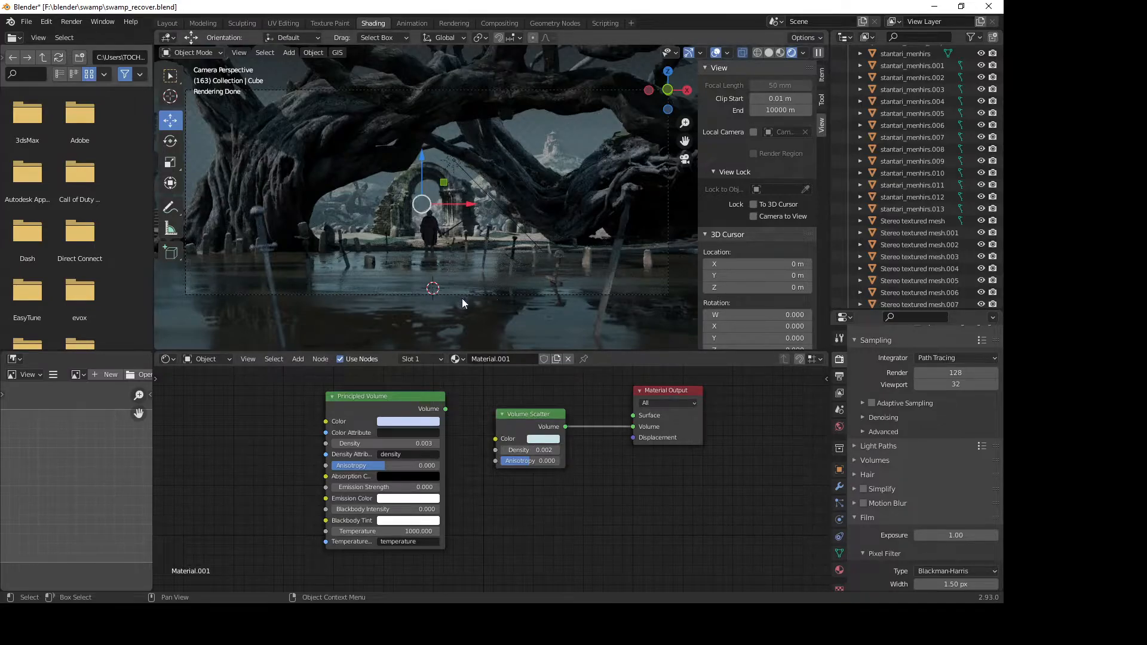
# Step: Select the water plane and darken its Principled BSDF base color to an HSV value of 0.003
pyautogui.click(422, 265)
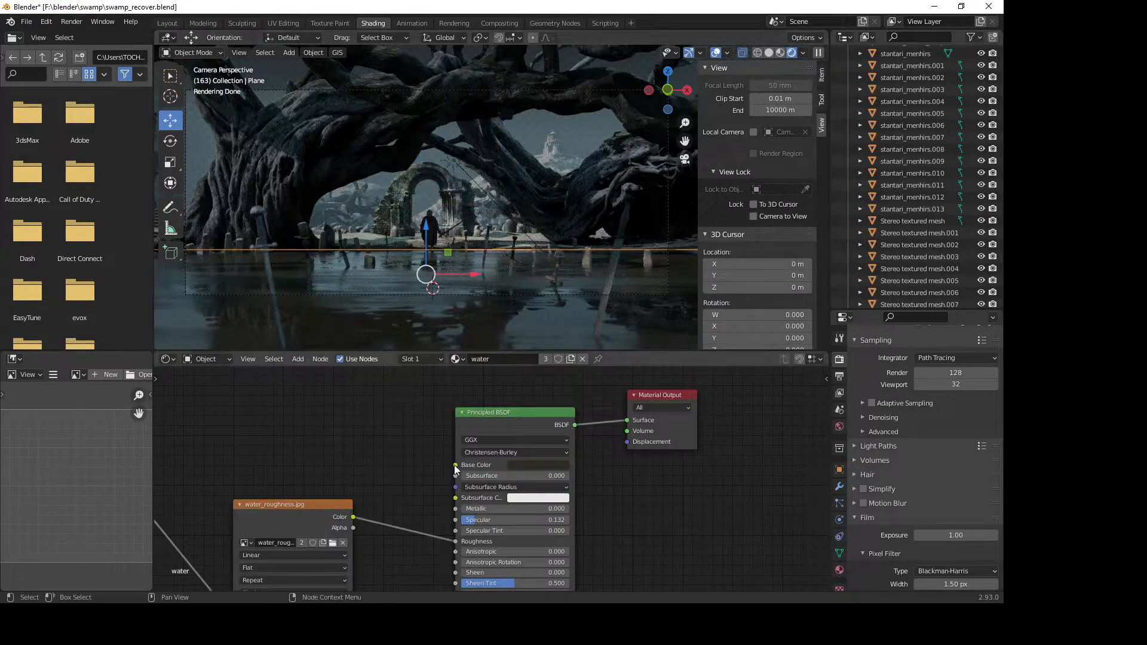
pyautogui.moveTo(435, 510); pyautogui.dragTo(439, 459, button='middle')
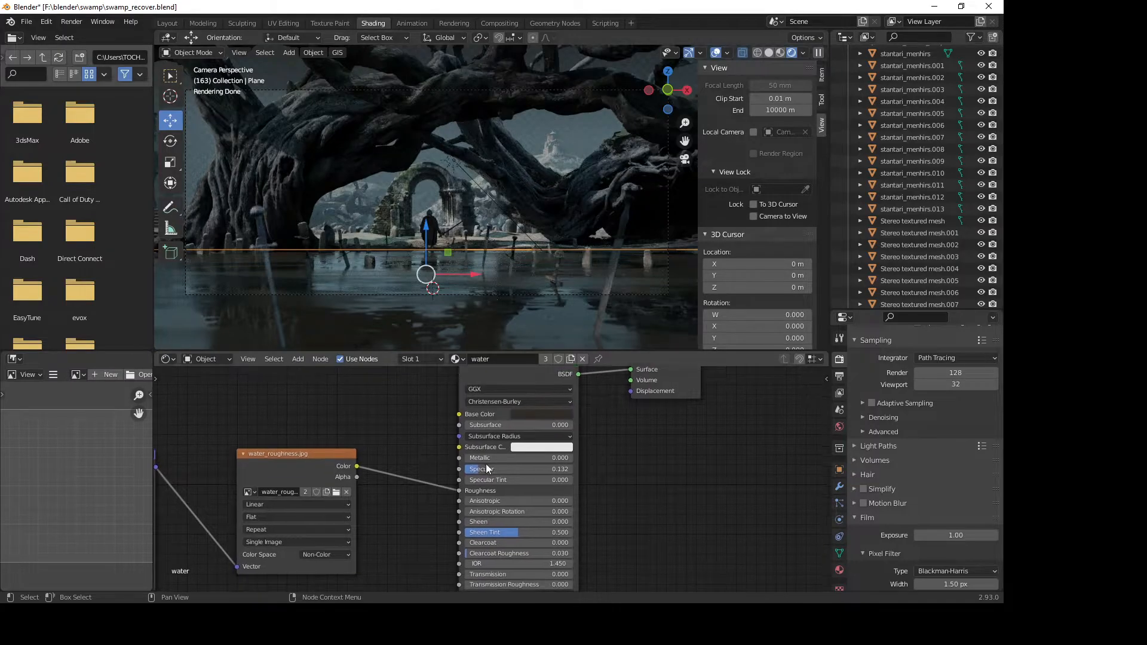
pyautogui.scroll(-2, 486, 464)
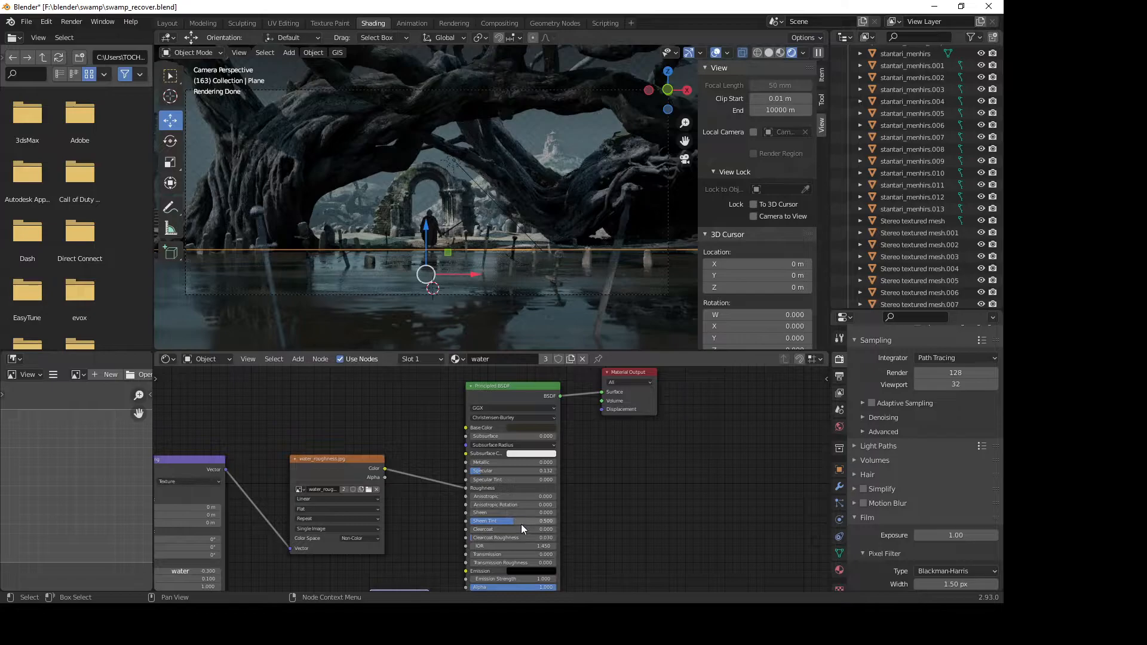
pyautogui.moveTo(526, 534); pyautogui.dragTo(496, 568, button='middle')
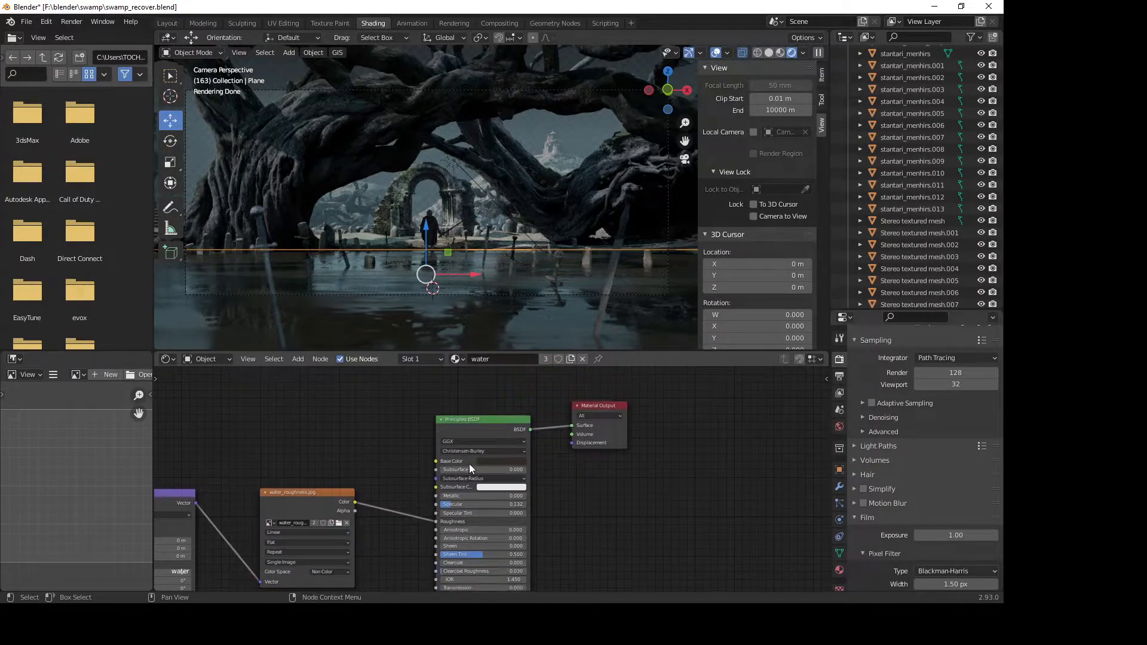
pyautogui.scroll(2, 472, 465)
pyautogui.scroll(1, 475, 468)
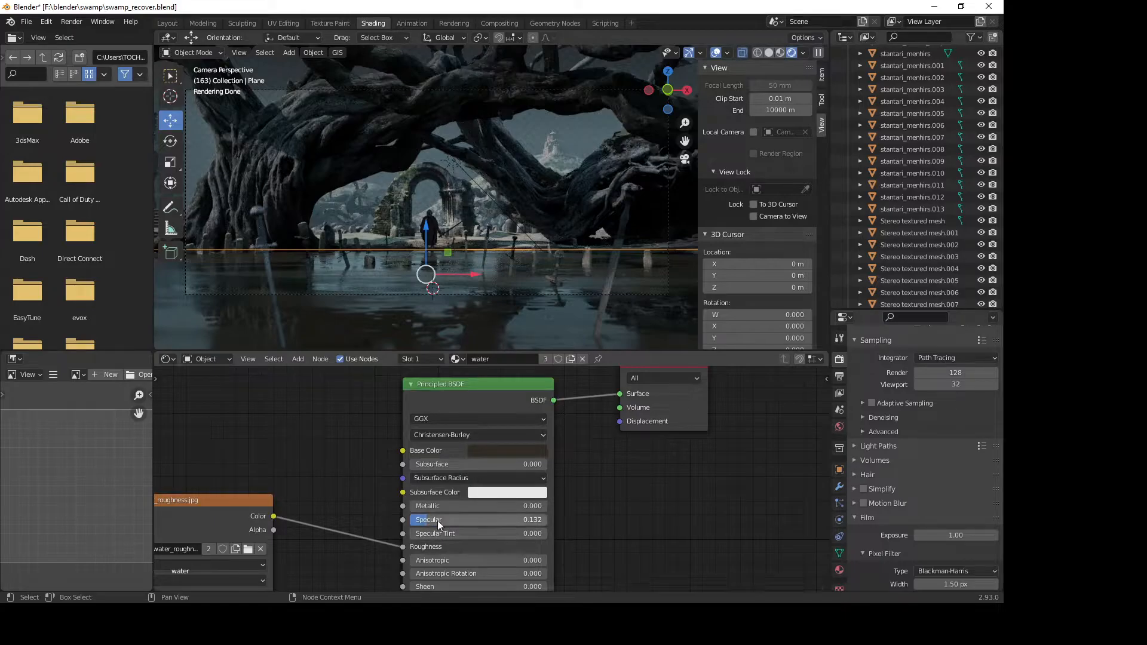
pyautogui.click(518, 453)
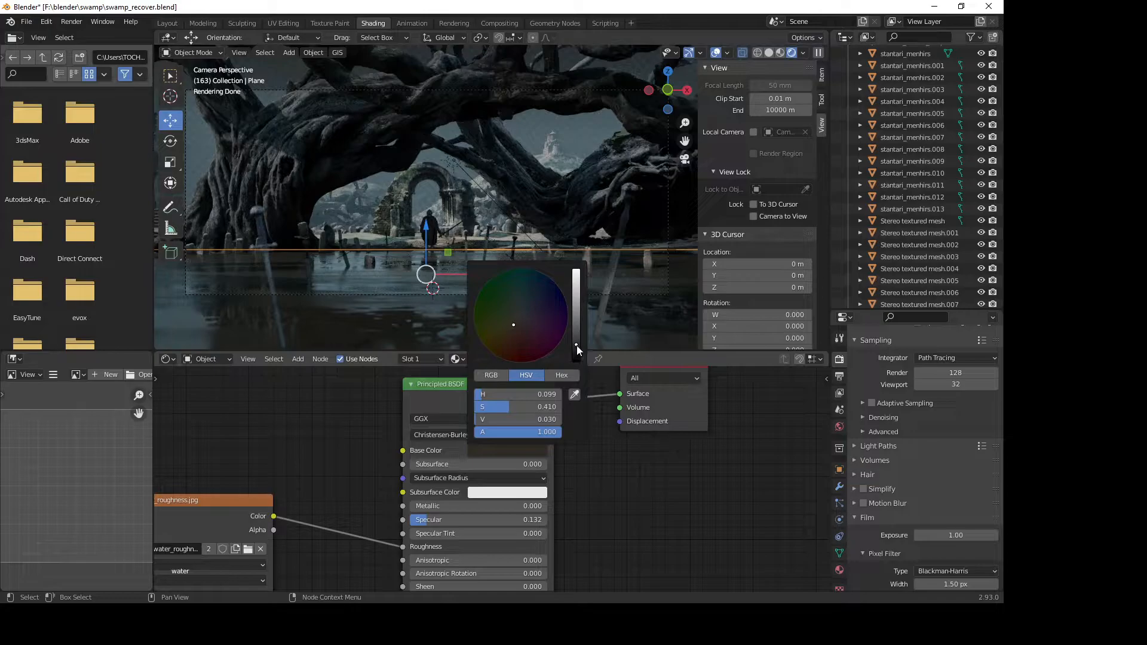
pyautogui.moveTo(578, 343)
pyautogui.mouseDown()
pyautogui.moveTo(577, 355)
pyautogui.moveTo(577, 311)
pyautogui.moveTo(576, 360)
pyautogui.mouseUp()
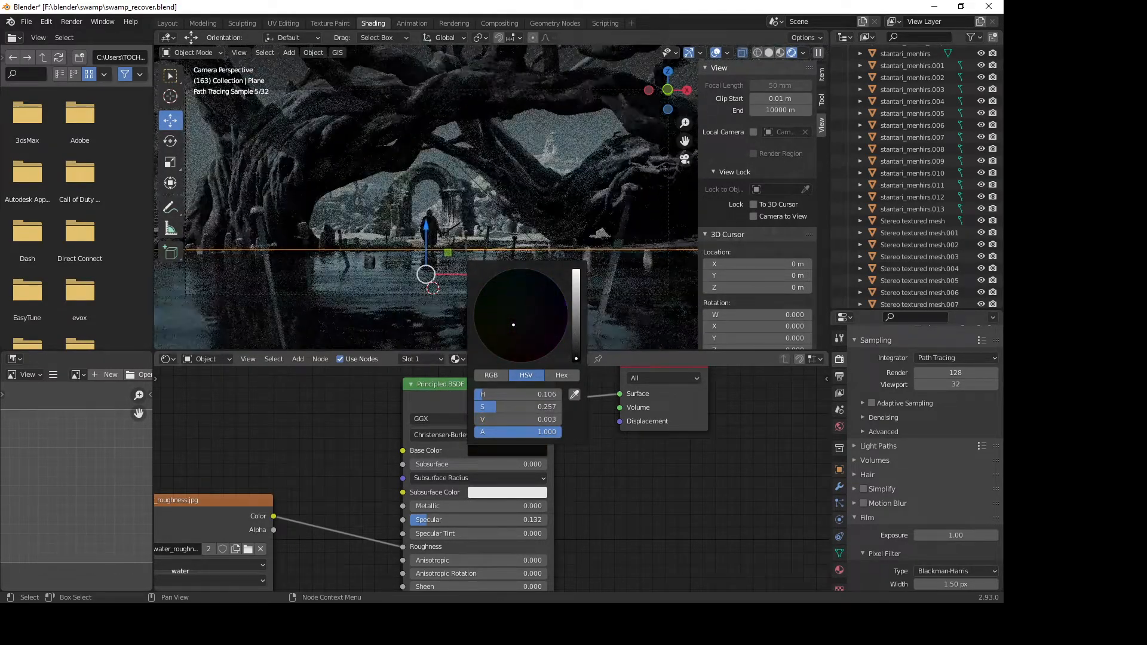
# Step: Examine the water material's roughness texture and the coordinate and mapping nodes feeding it
pyautogui.moveTo(240, 502); pyautogui.dragTo(381, 428, button='middle')
pyautogui.scroll(-4, 379, 435)
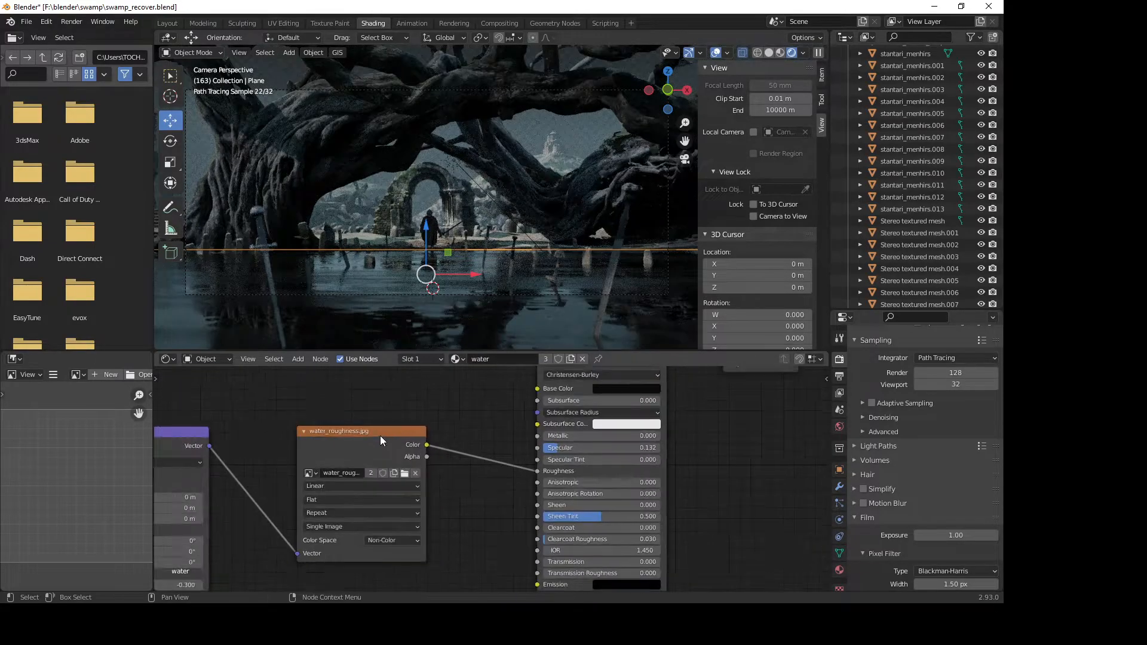
pyautogui.moveTo(373, 499); pyautogui.dragTo(586, 473, button='middle')
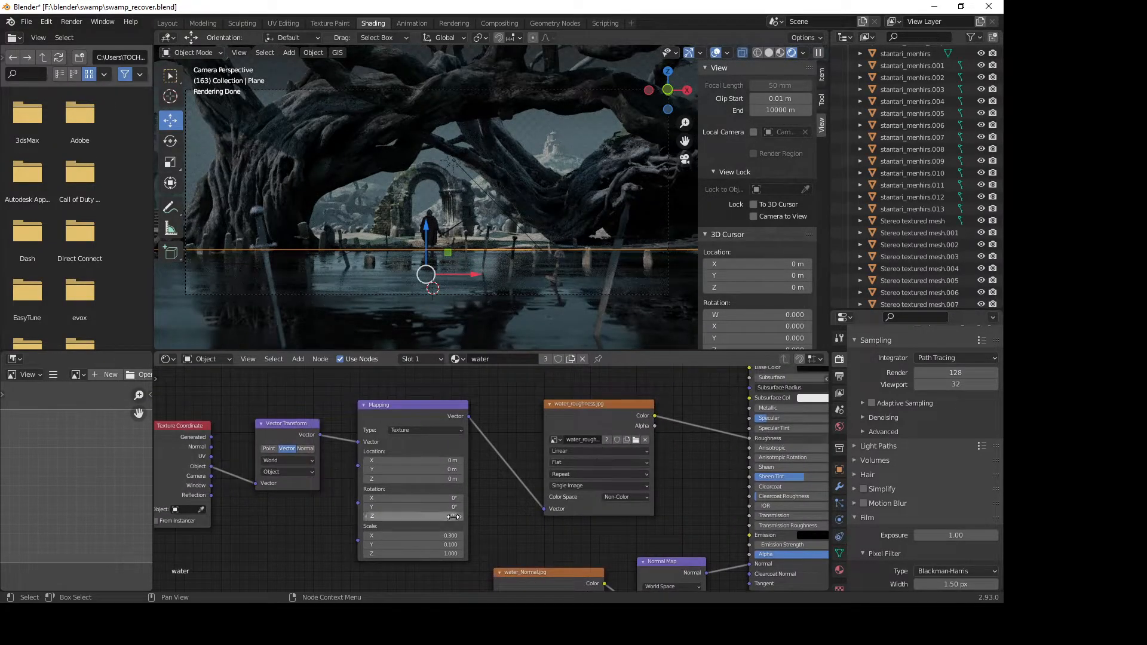
pyautogui.moveTo(394, 450); pyautogui.dragTo(463, 439, button='middle')
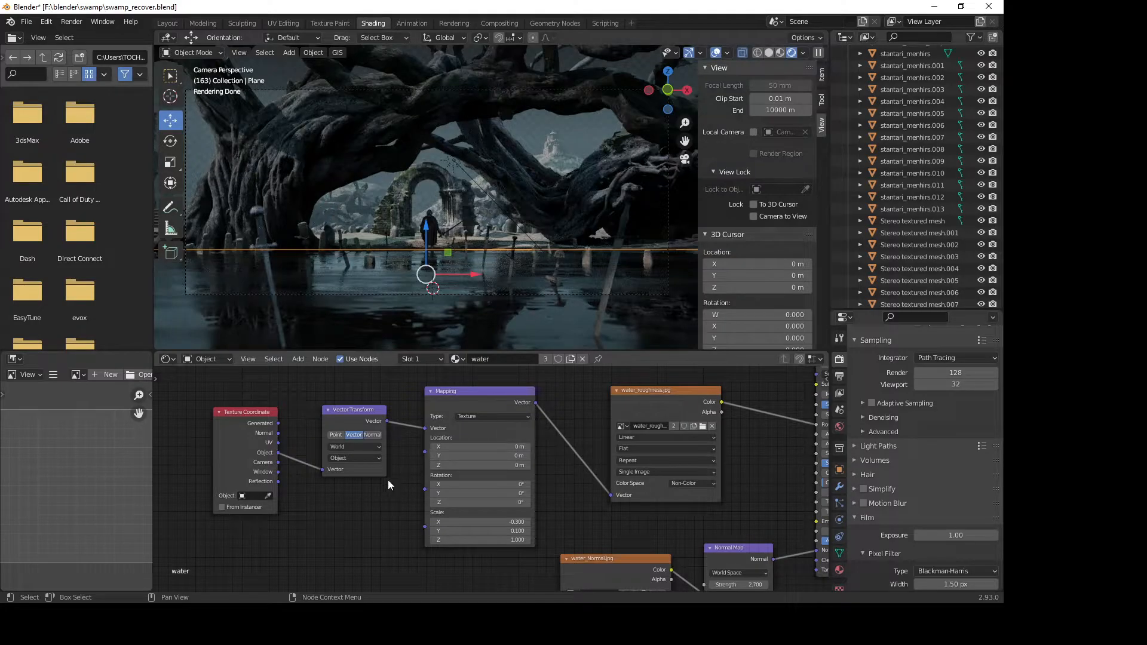
# Step: Search the add-on preferences for "node" to check the Node Wrangler add-on, and close the preferences
pyautogui.click(45, 22)
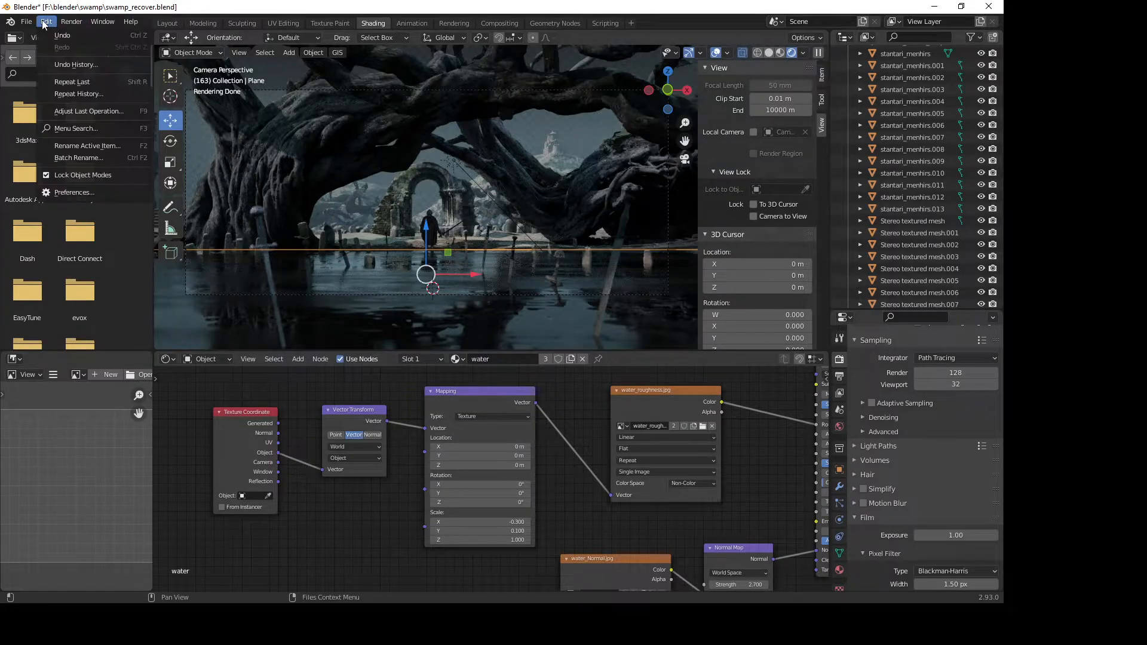
pyautogui.click(90, 191)
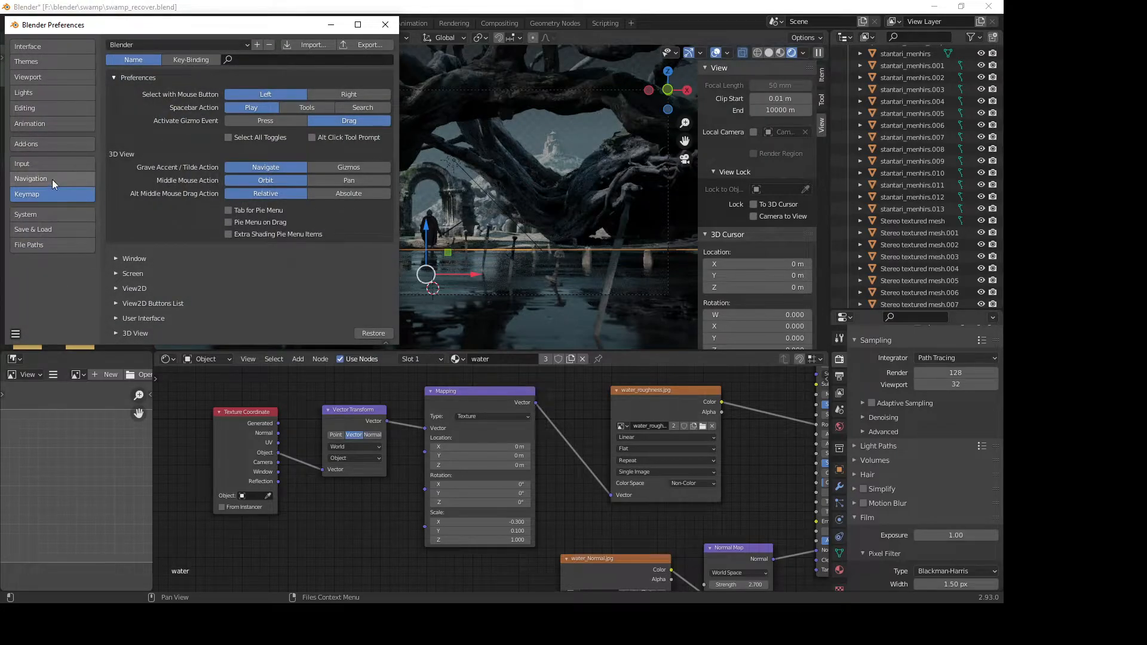
pyautogui.click(42, 144)
pyautogui.click(338, 60)
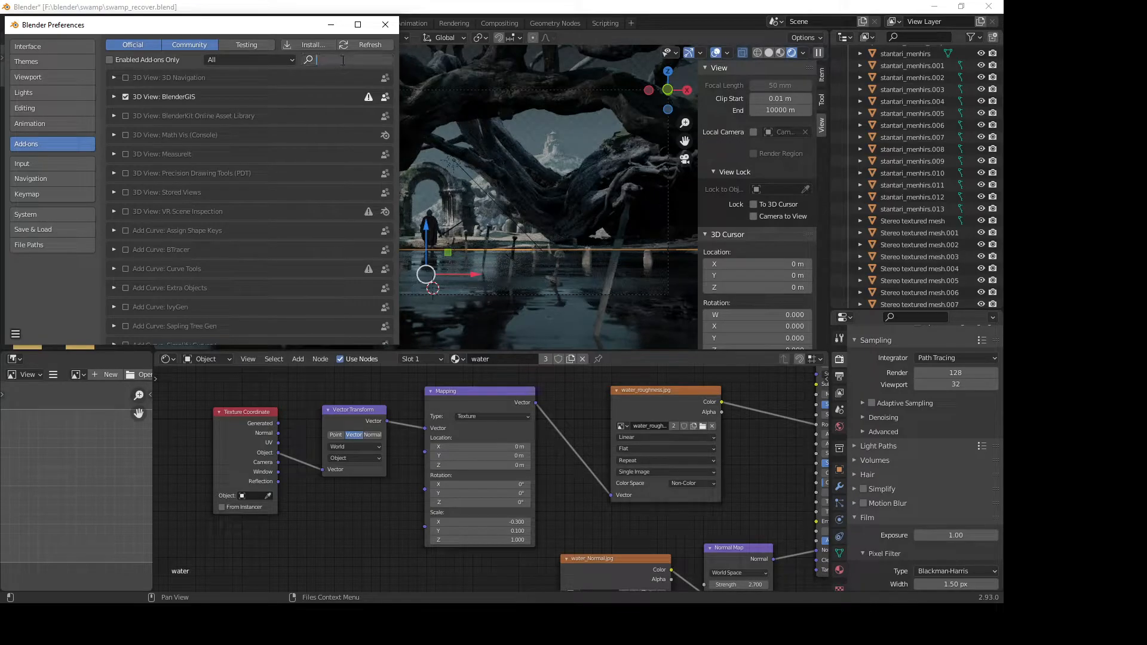
pyautogui.write('node')
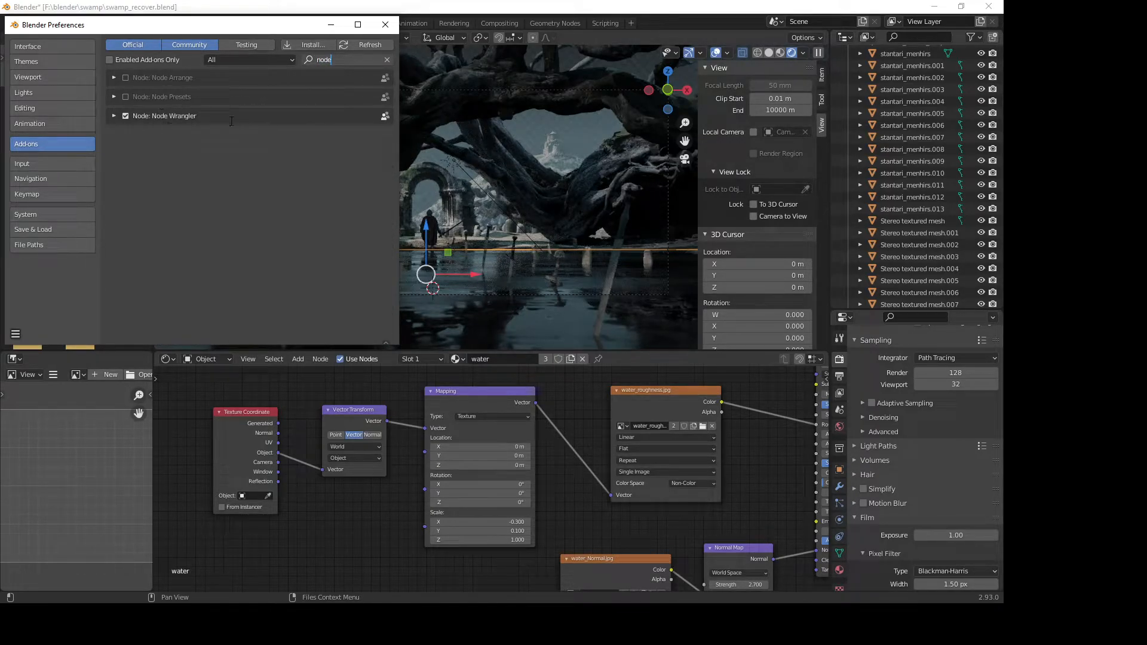
pyautogui.click(385, 25)
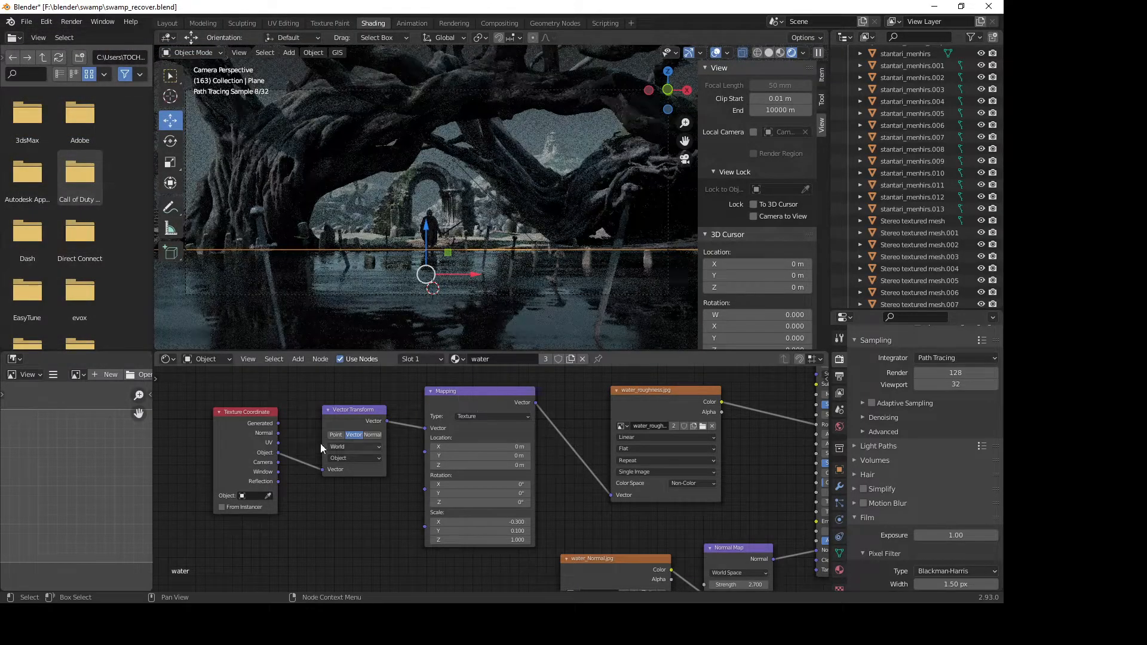
# Step: Examine the water material's Mapping and Vector Transform nodes, and its normal texture with the Normal Map node
pyautogui.moveTo(503, 458); pyautogui.dragTo(476, 472, button='middle')
pyautogui.click(454, 407)
pyautogui.scroll(3, 439, 407)
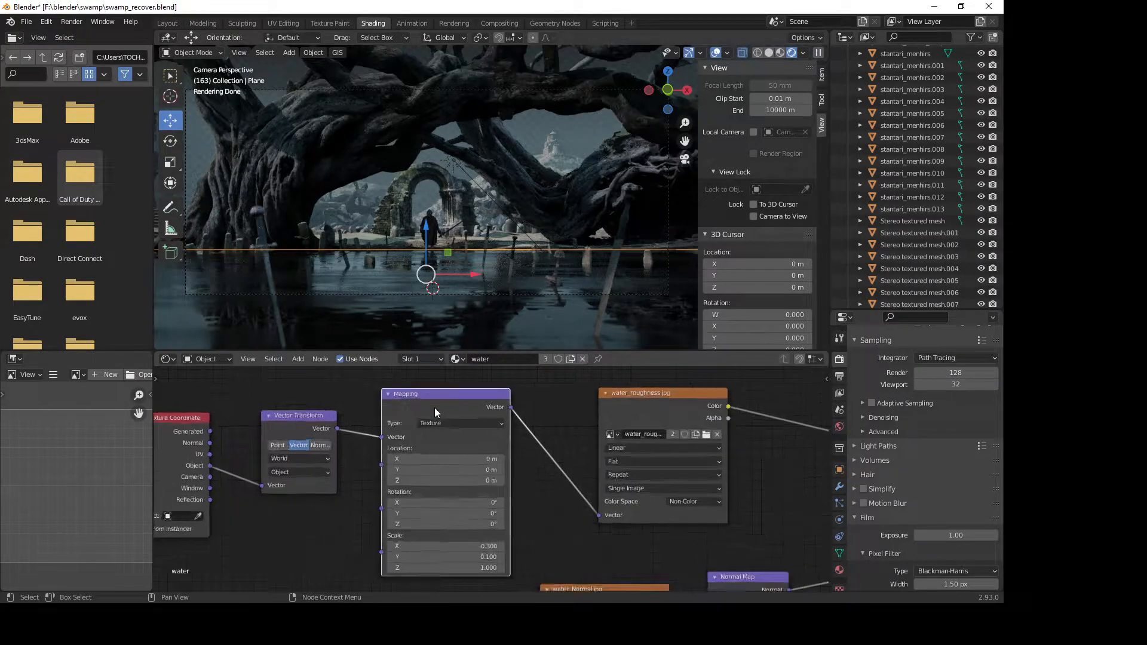
pyautogui.moveTo(309, 430); pyautogui.dragTo(381, 426, button='middle')
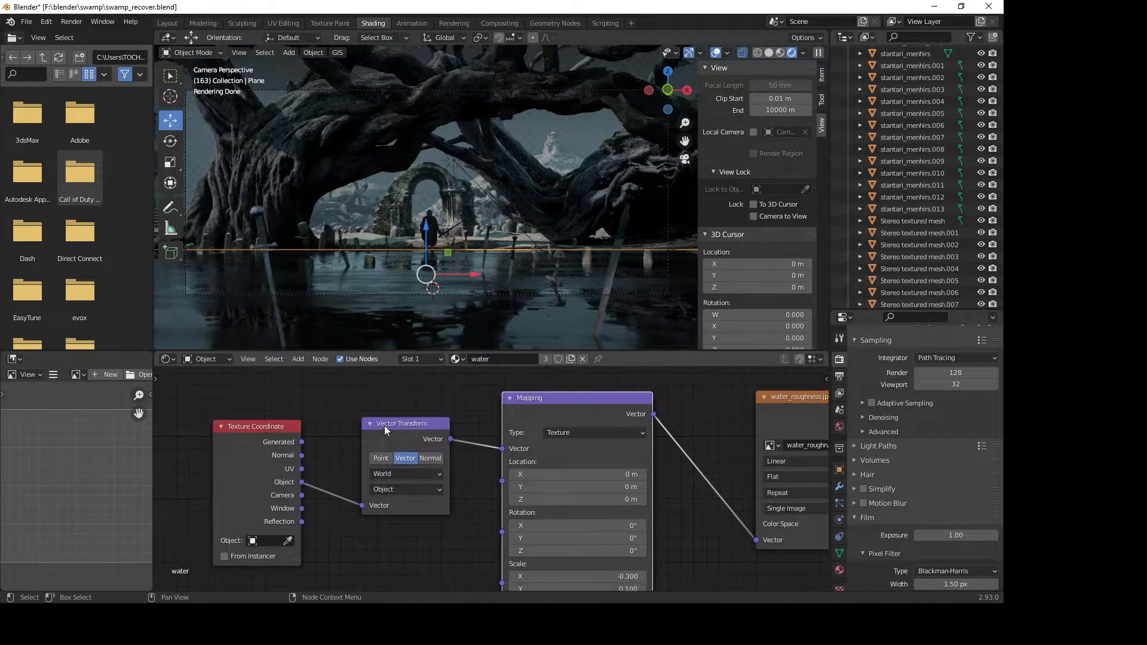
pyautogui.click(331, 507)
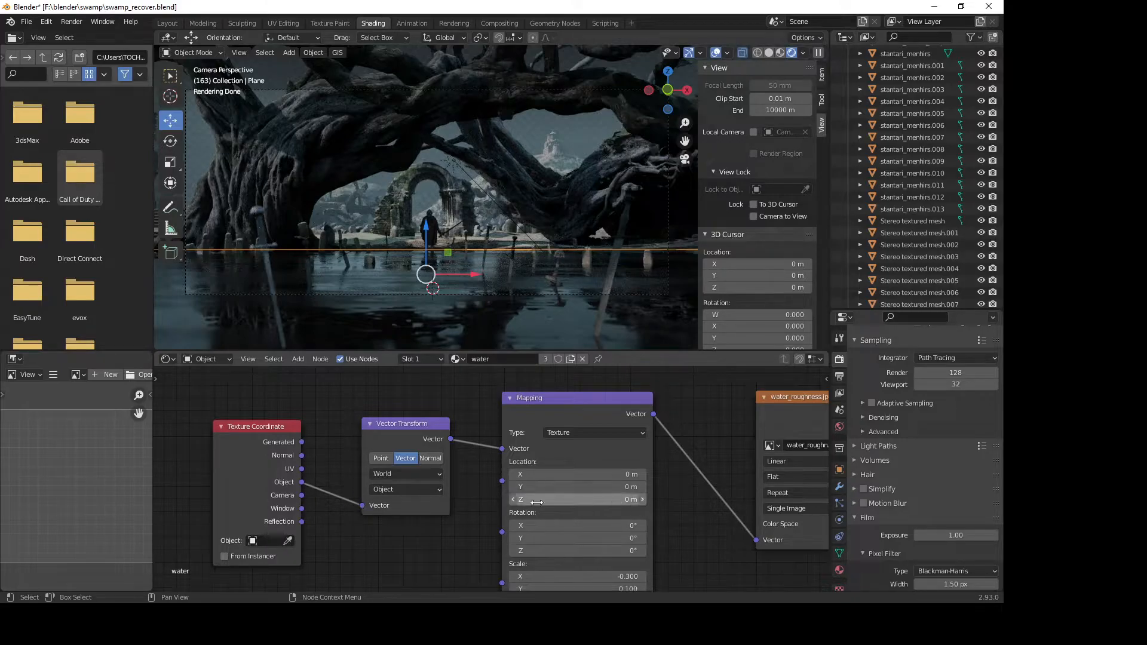
pyautogui.moveTo(690, 507); pyautogui.dragTo(393, 440, button='middle')
pyautogui.scroll(-3, 548, 539)
pyautogui.moveTo(643, 579); pyautogui.dragTo(654, 446, button='middle')
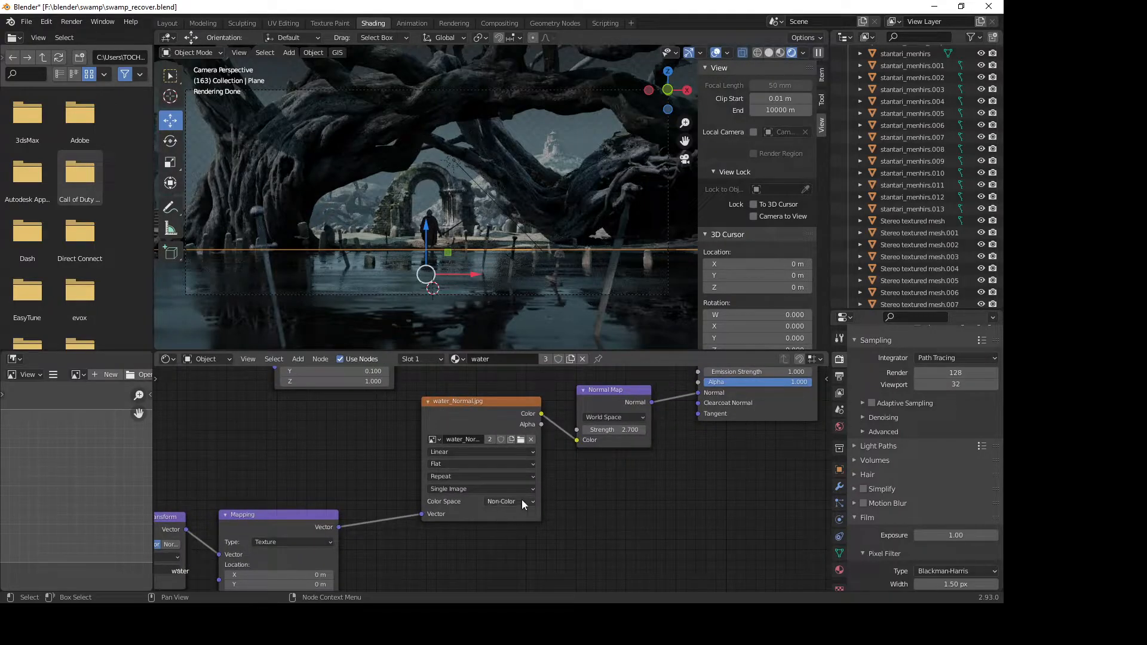
pyautogui.moveTo(673, 480); pyautogui.dragTo(506, 532, button='middle')
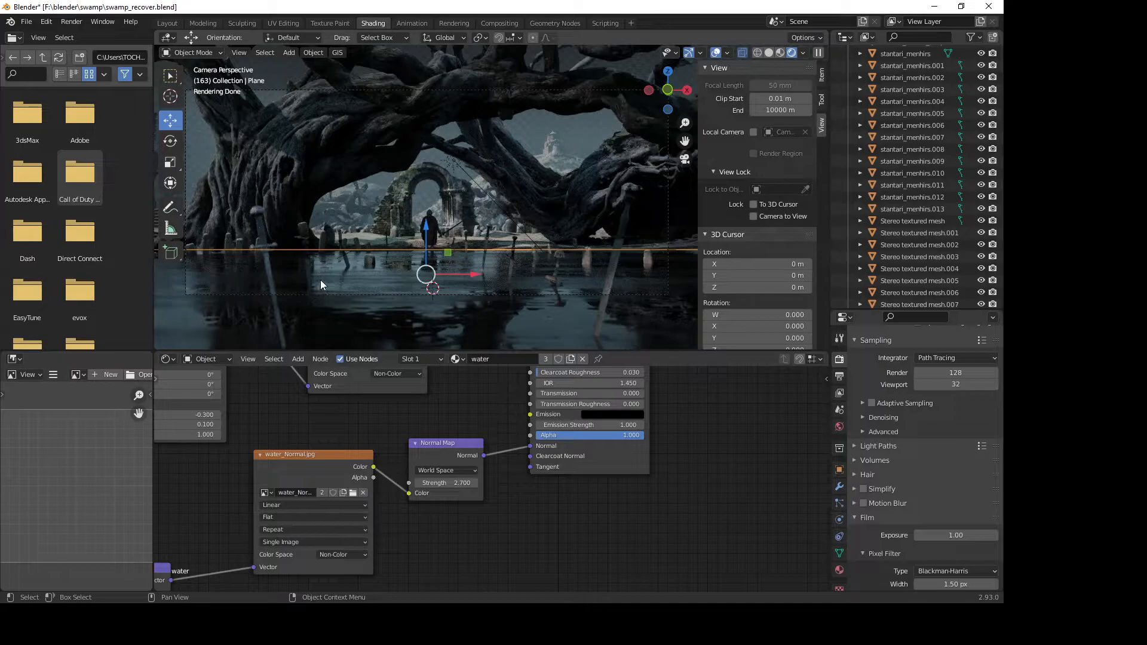
# Step: Select the foreground sword and the big tree to inspect their material nodes
pyautogui.click(263, 223)
pyautogui.click(262, 226)
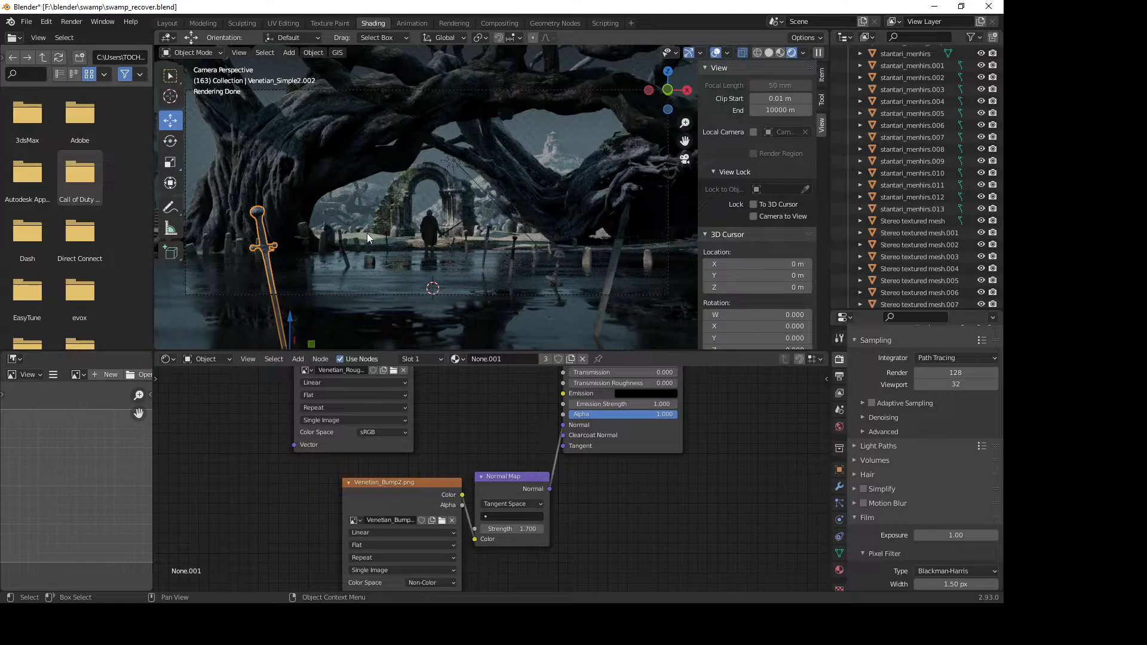
pyautogui.click(242, 231)
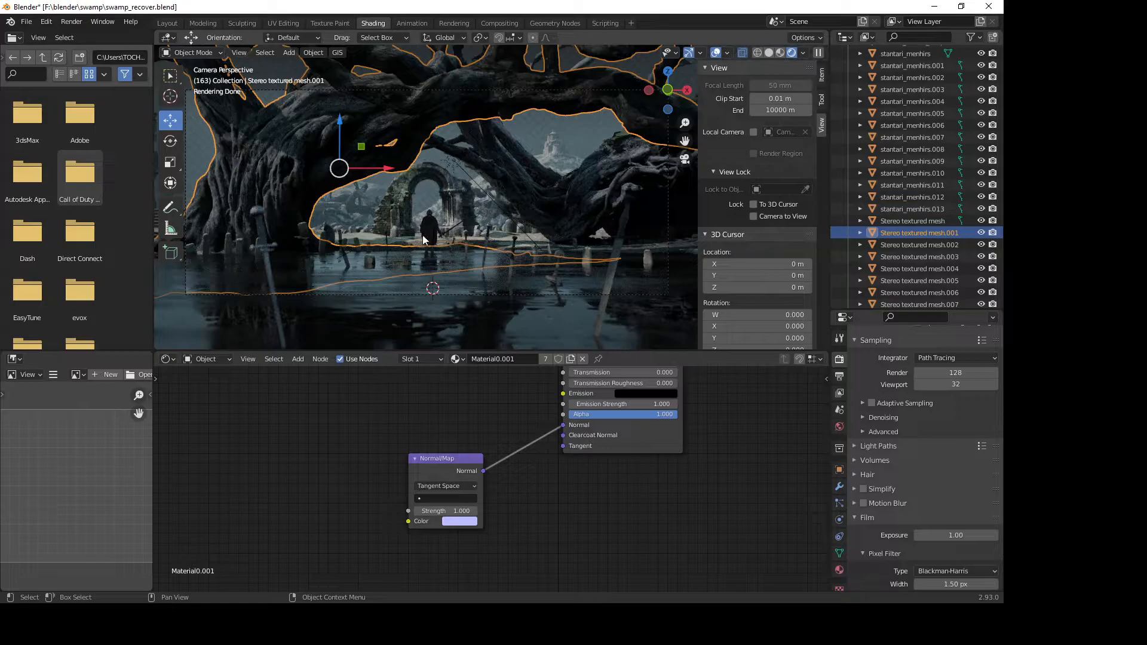
# Step: Select the scene camera from outside the camera view and show its lens and depth of field settings
pyautogui.moveTo(457, 240); pyautogui.dragTo(429, 242, button='middle')
pyautogui.scroll(-4, 428, 242)
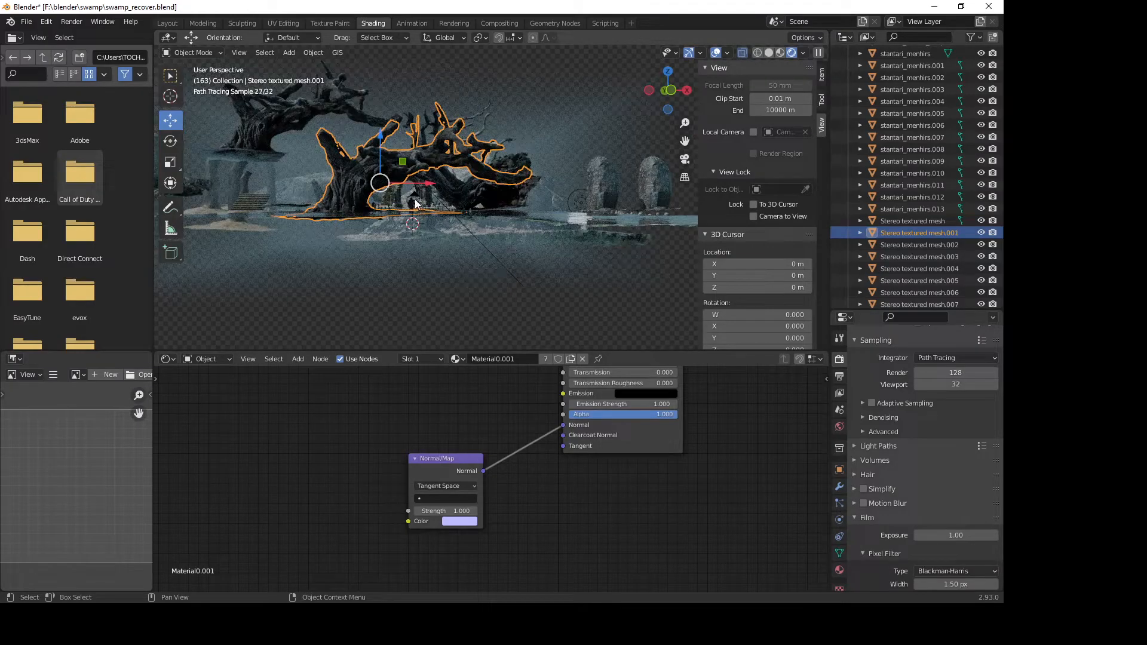
pyautogui.click(416, 205)
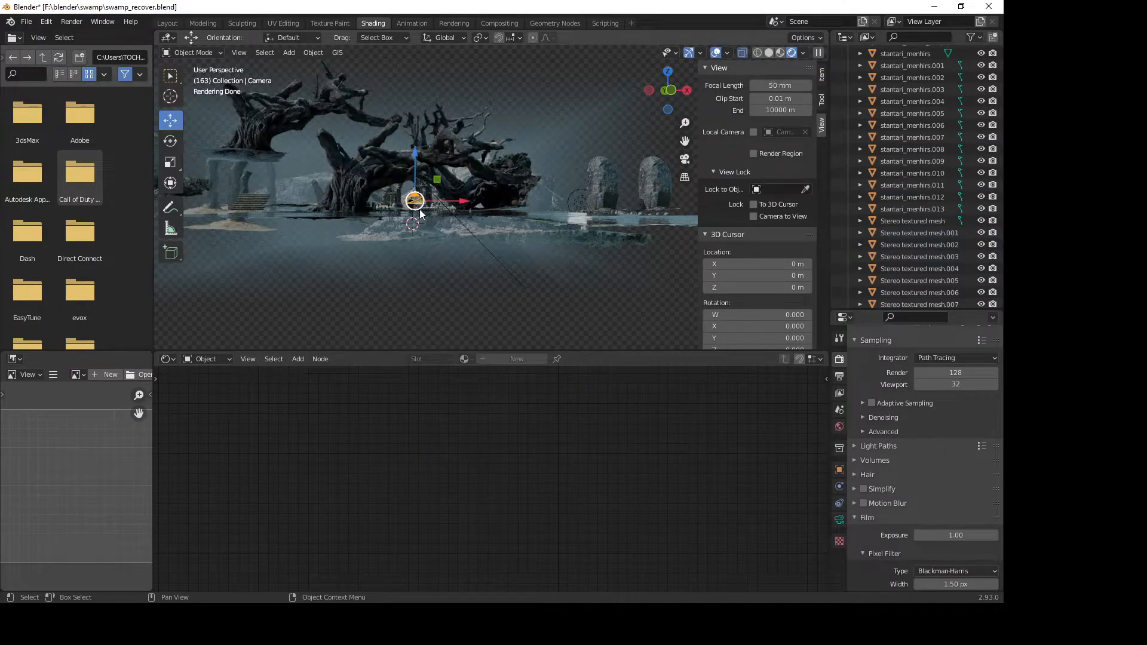
pyautogui.click(839, 520)
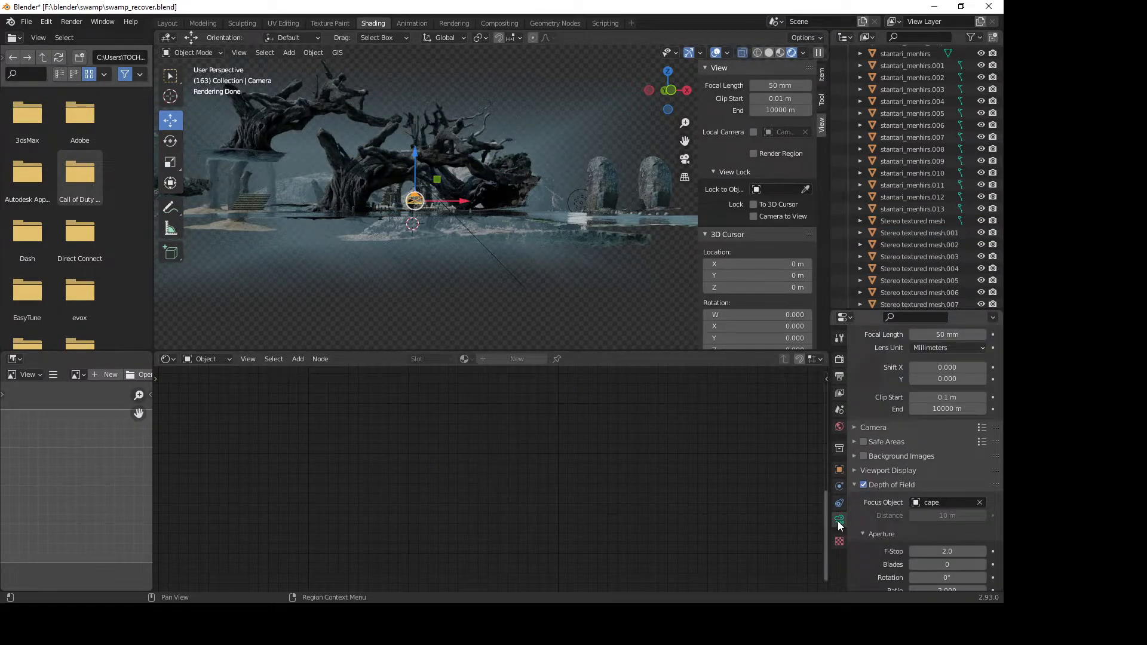
# Step: Examine the swamp trees, the camera placement and the riverbank from outside the camera view, along with the camera's aperture settings
pyautogui.scroll(-1, 915, 485)
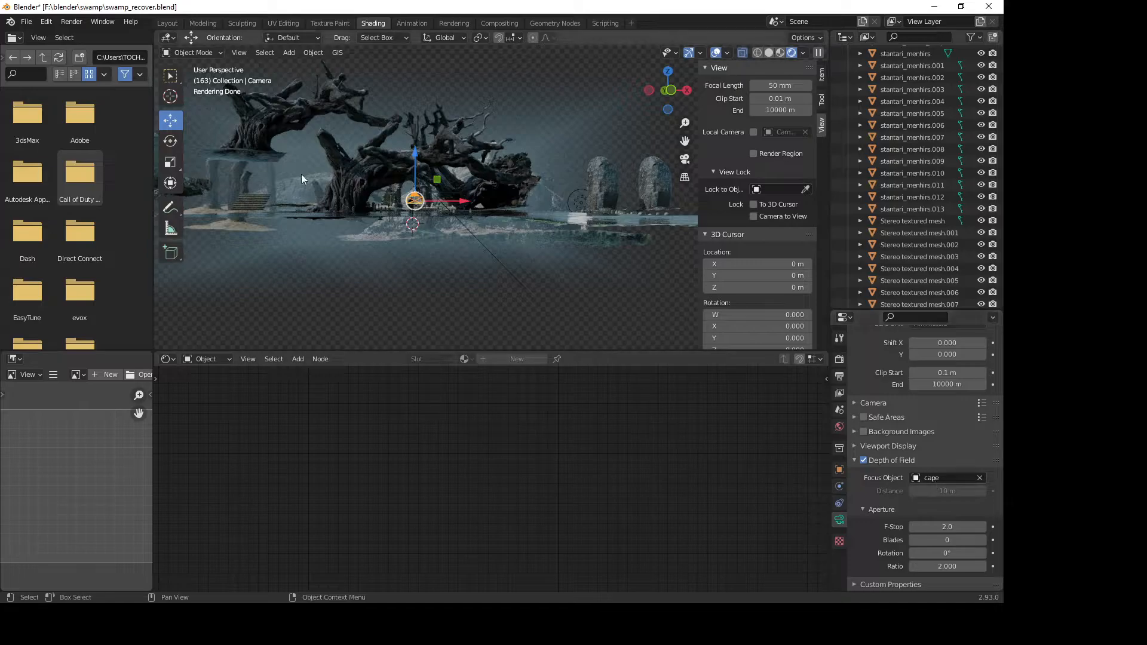
pyautogui.scroll(3, 375, 208)
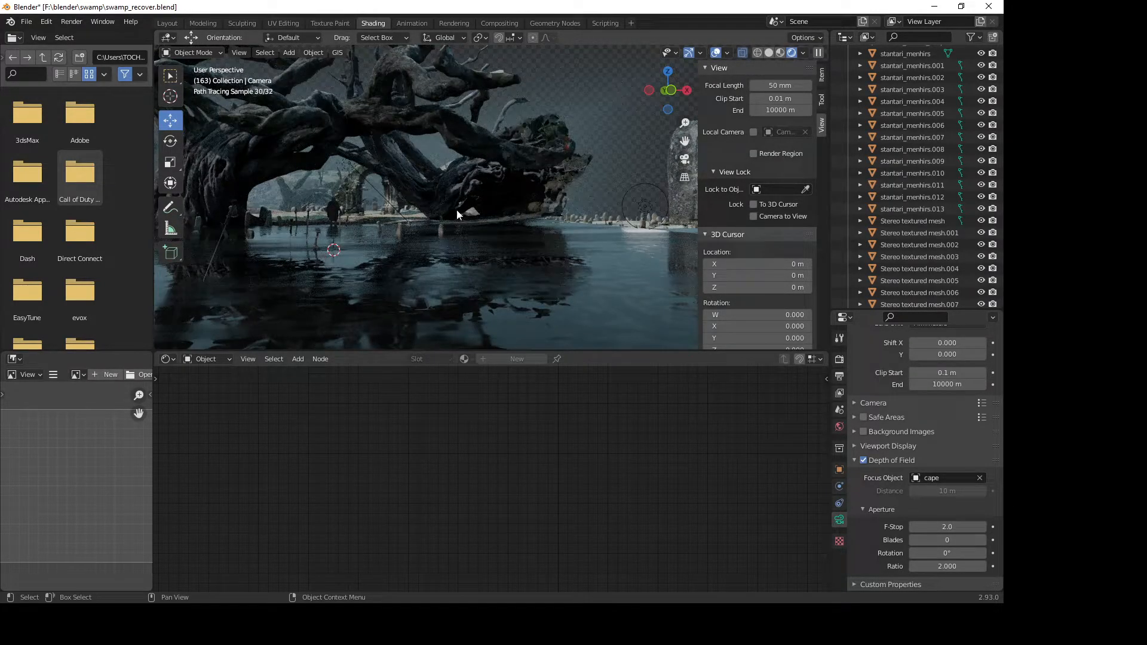
pyautogui.scroll(5, 465, 225)
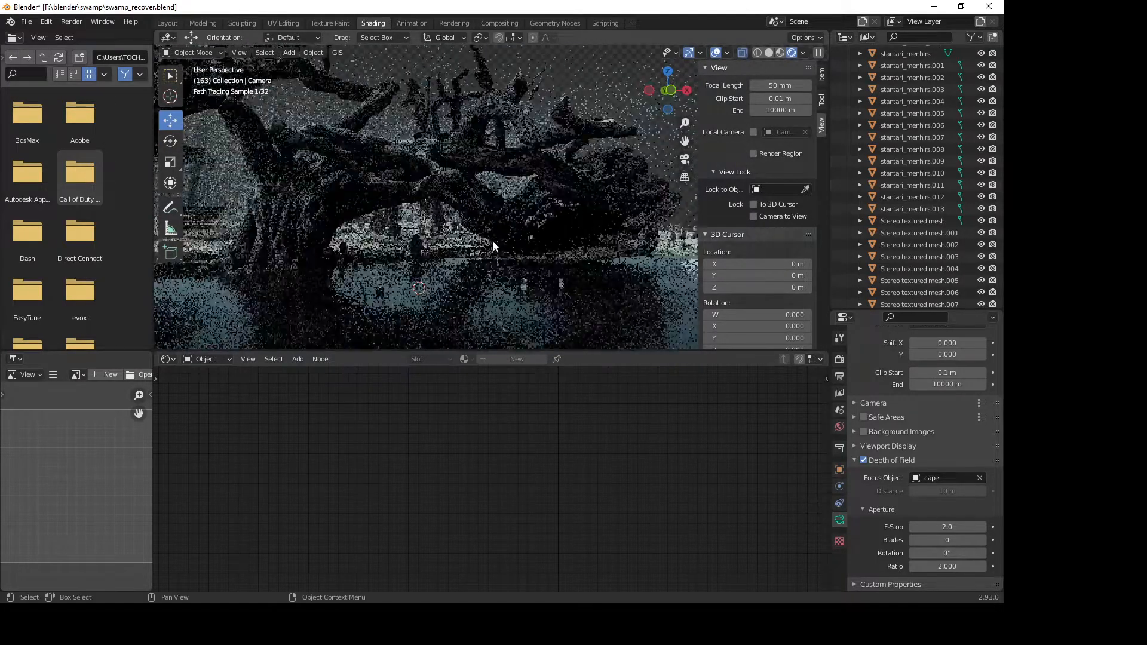
pyautogui.scroll(-3, 389, 251)
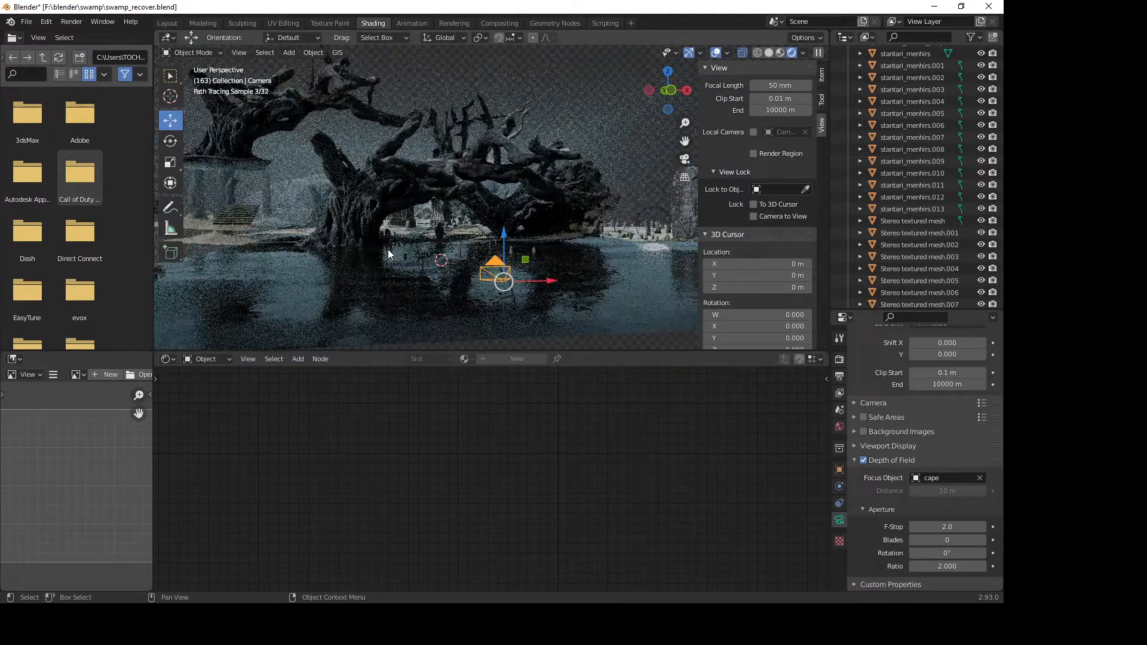
pyautogui.moveTo(375, 241); pyautogui.dragTo(407, 254, button='middle')
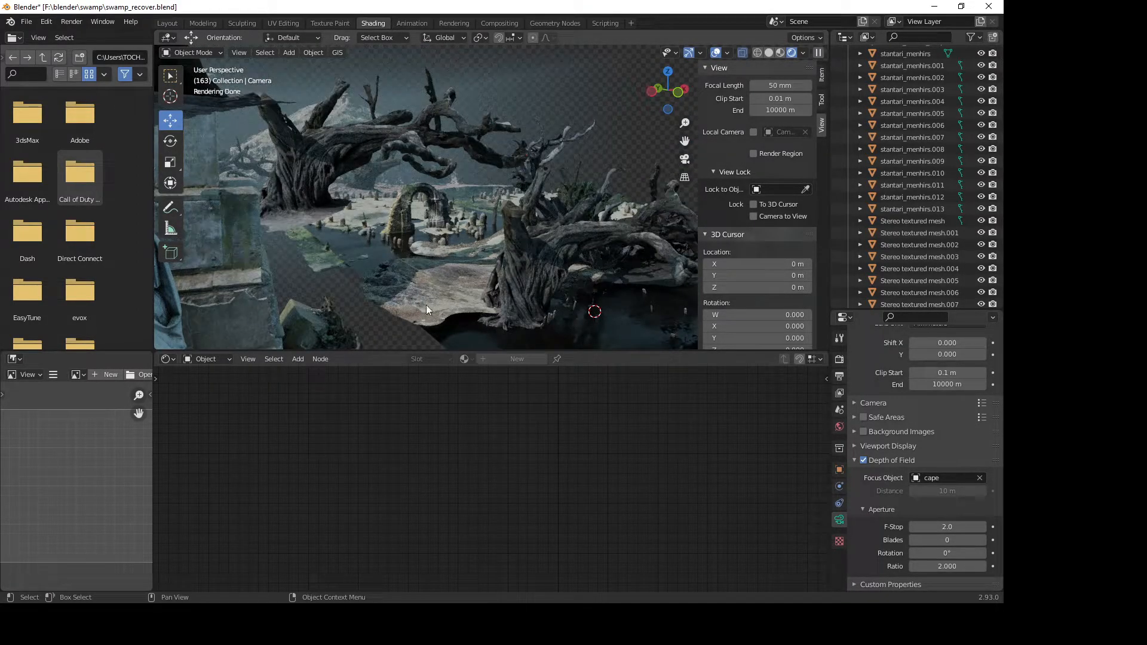
pyautogui.scroll(-2, 520, 270)
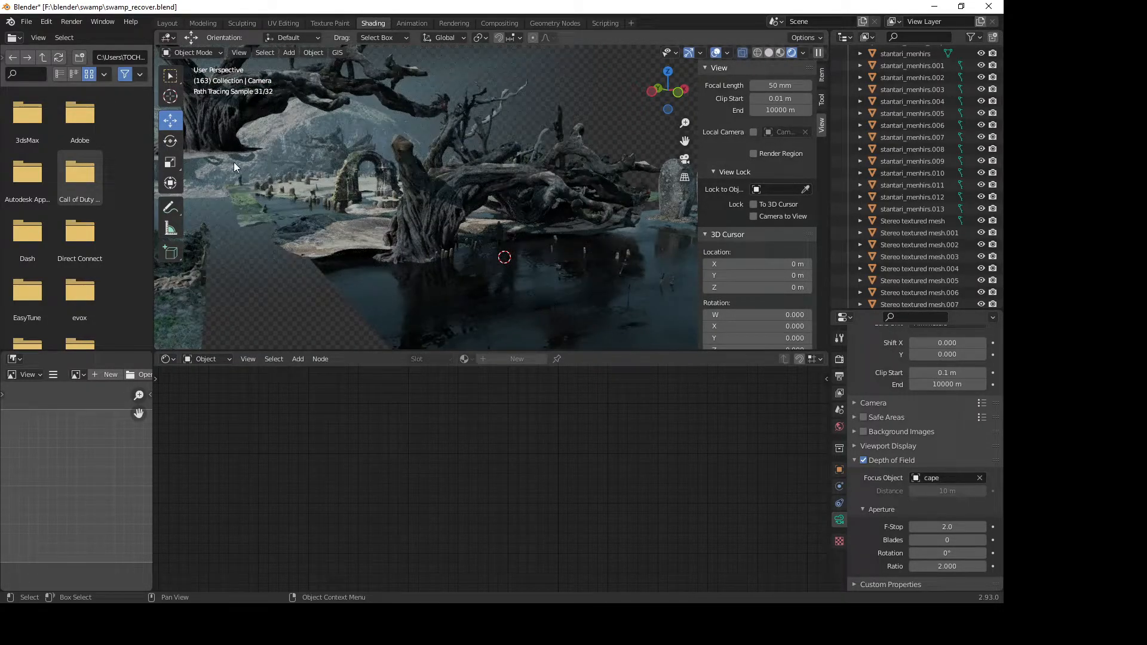
pyautogui.scroll(2, 408, 226)
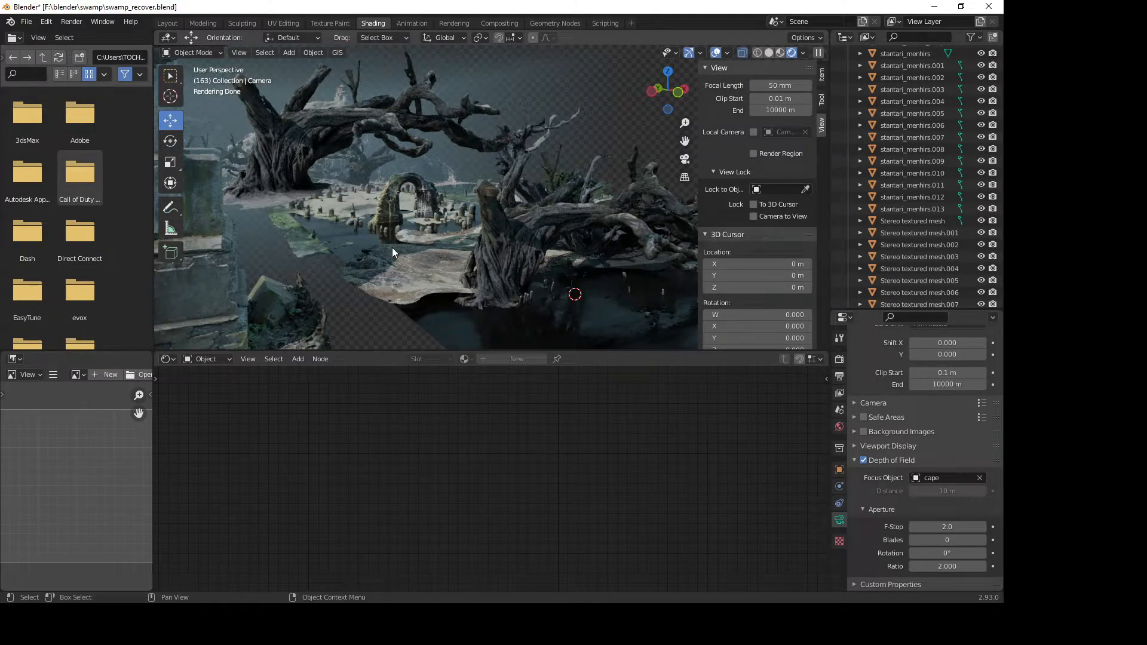
pyautogui.scroll(-2, 472, 257)
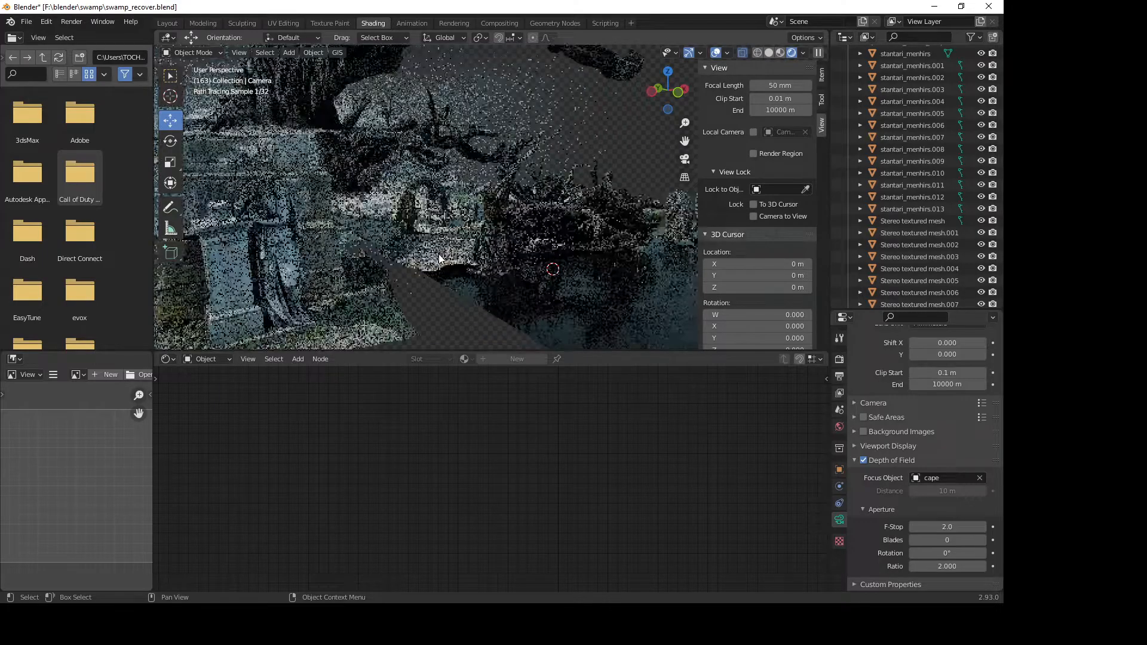
# Step: Select the scanned stone monument beside the water and examine how it and the surrounding models are laid out
pyautogui.click(325, 275)
pyautogui.keyDown('shift'); pyautogui.moveTo(329, 274); pyautogui.dragTo(365, 279, button='middle'); pyautogui.keyUp('shift')
pyautogui.keyDown('shift'); pyautogui.moveTo(593, 266); pyautogui.dragTo(465, 252, button='middle'); pyautogui.keyUp('shift')
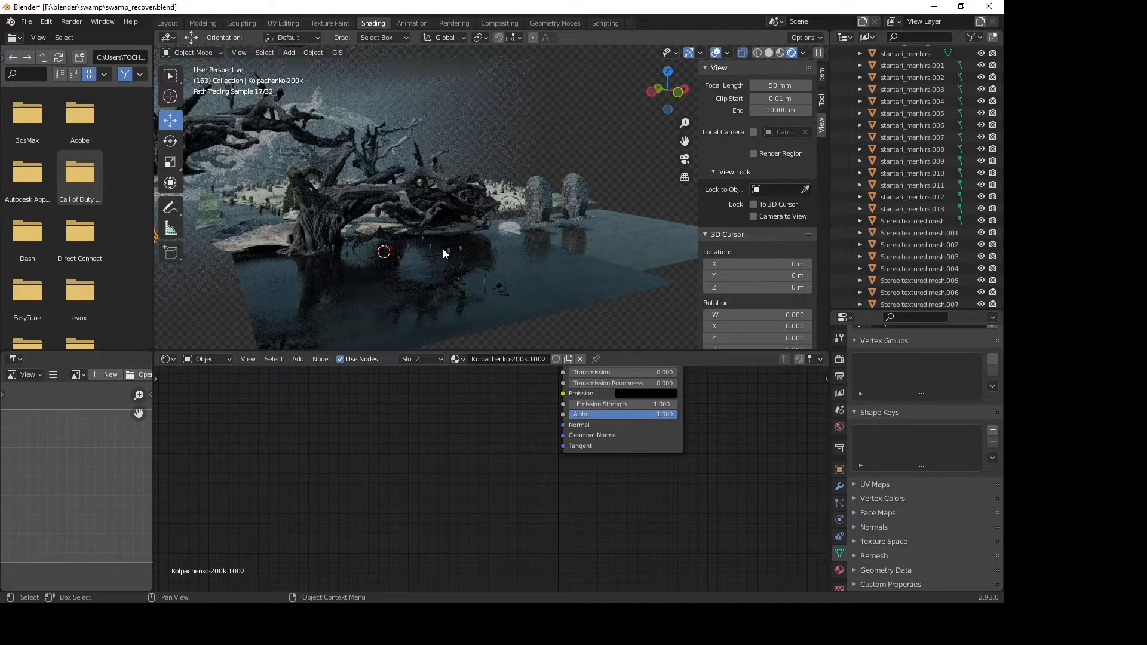
pyautogui.scroll(-2, 443, 248)
pyautogui.keyDown('shift'); pyautogui.moveTo(392, 159); pyautogui.dragTo(392, 168, button='middle'); pyautogui.keyUp('shift')
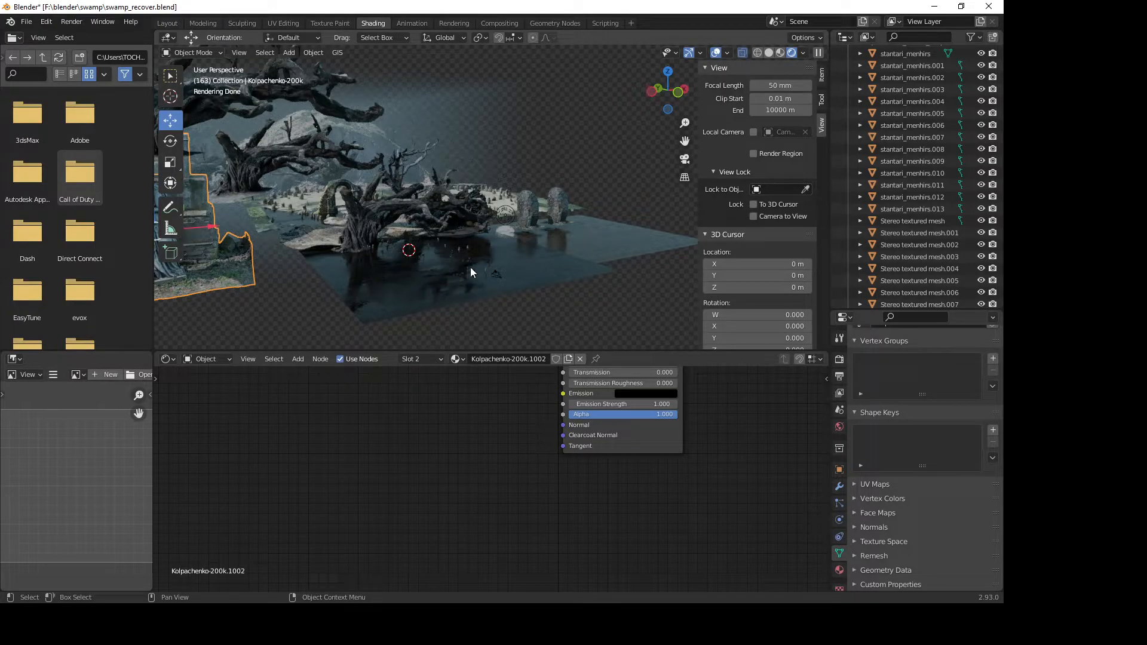
pyautogui.keyDown('shift'); pyautogui.moveTo(367, 178); pyautogui.dragTo(414, 215, button='middle'); pyautogui.keyUp('shift')
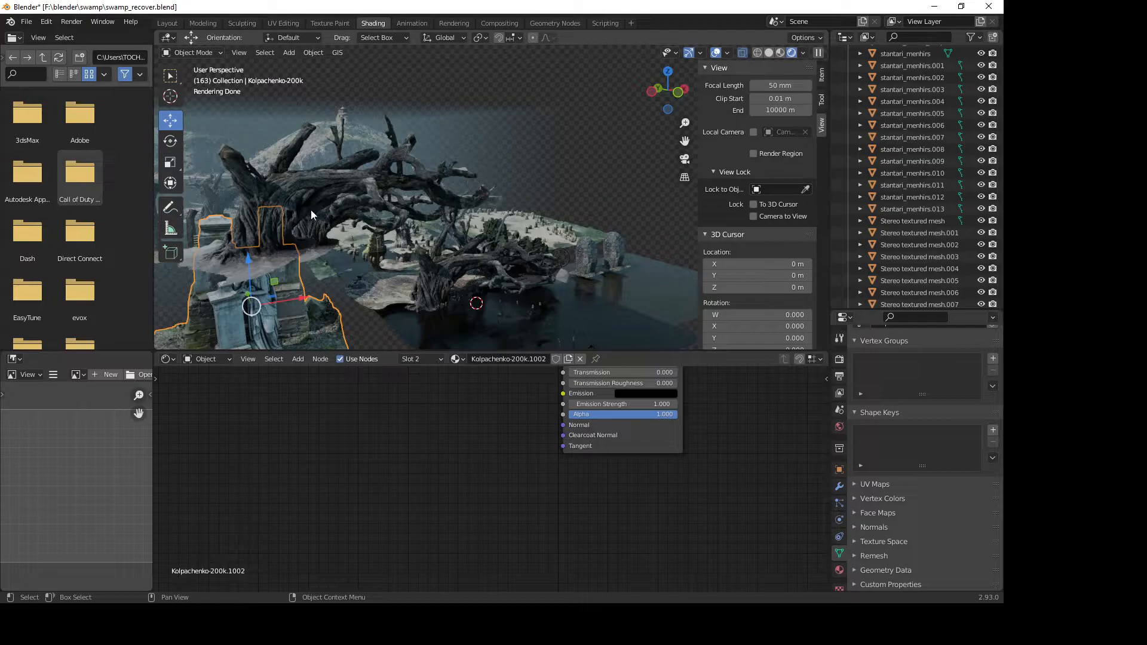
pyautogui.moveTo(306, 212); pyautogui.dragTo(662, 271, button='middle')
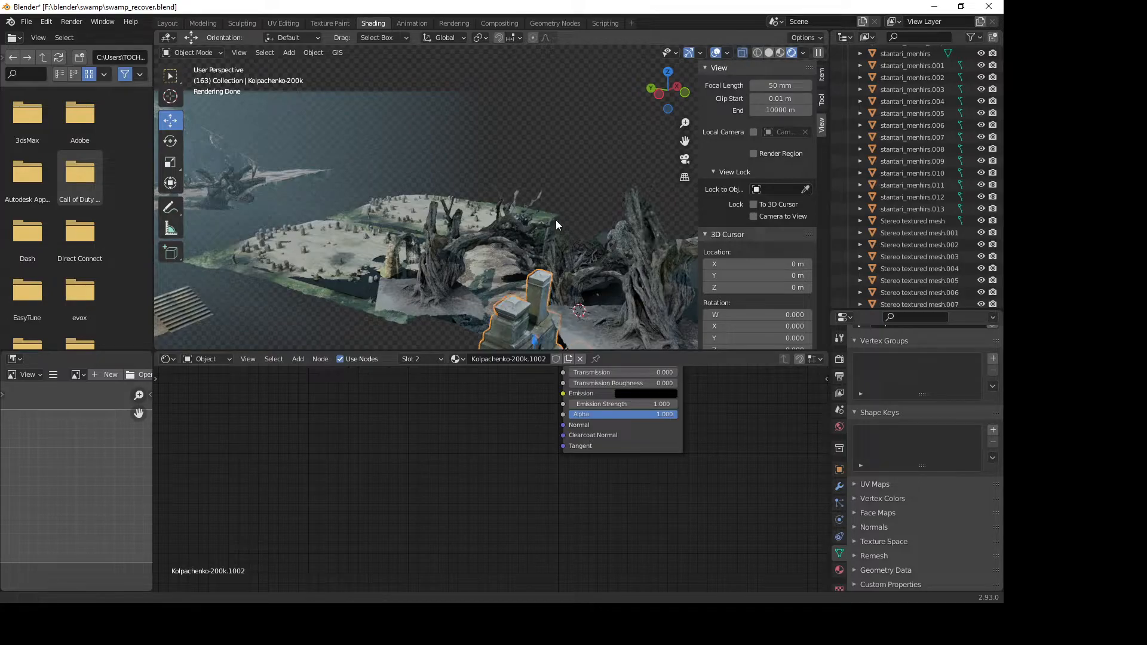
pyautogui.moveTo(308, 196)
pyautogui.mouseDown(button='middle')
pyautogui.moveTo(390, 203)
pyautogui.moveTo(372, 220)
pyautogui.moveTo(329, 224)
pyautogui.moveTo(306, 192)
pyautogui.moveTo(448, 239)
pyautogui.moveTo(486, 235)
pyautogui.mouseUp(button='middle')
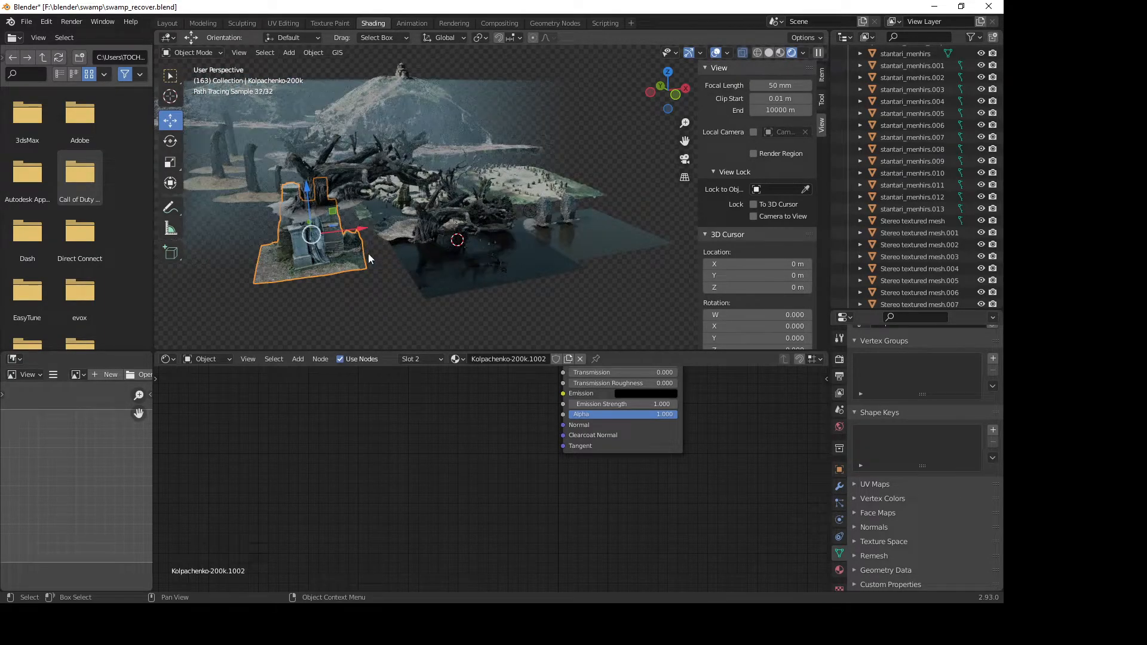
# Step: Inspect the water surface and the large tree up close, and return to the scene camera's view
pyautogui.scroll(4, 368, 253)
pyautogui.keyDown('shift'); pyautogui.moveTo(433, 290); pyautogui.dragTo(440, 191, button='middle'); pyautogui.keyUp('shift')
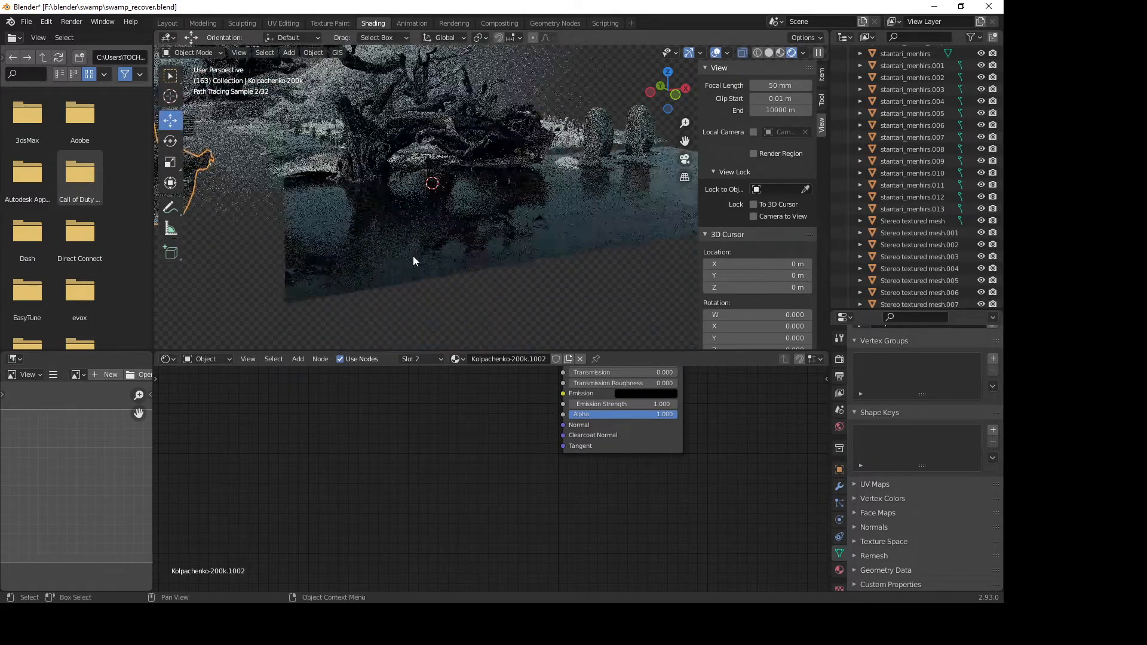
pyautogui.scroll(3, 414, 258)
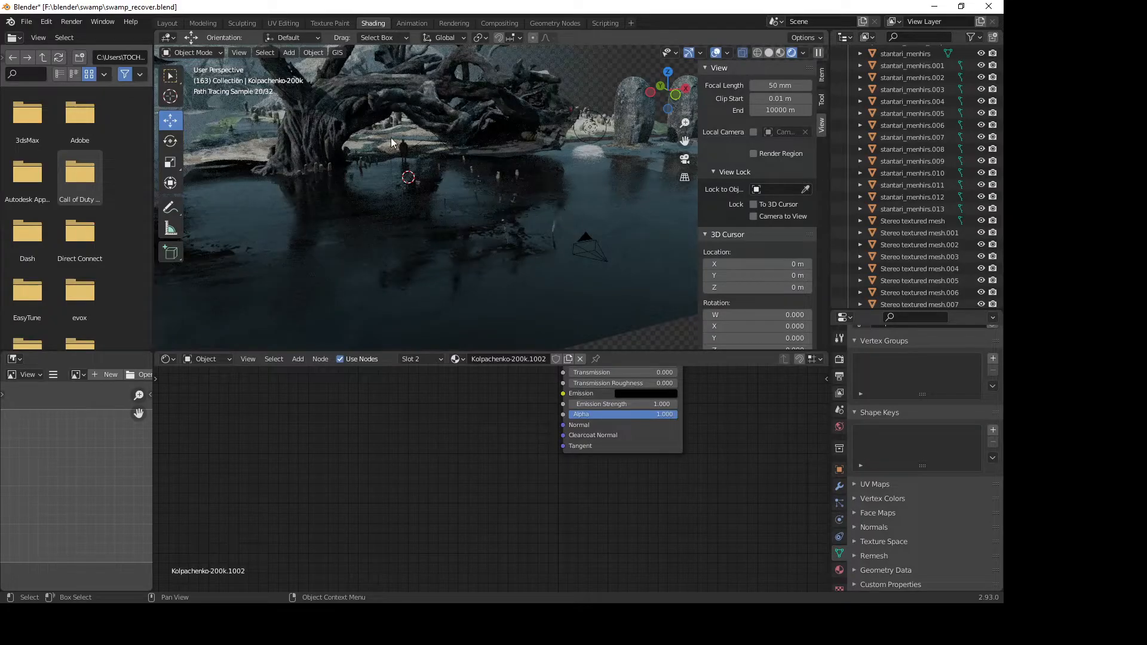
pyautogui.moveTo(533, 200)
pyautogui.keyDown('shift'); pyautogui.mouseDown(button='middle')
pyautogui.moveTo(523, 246)
pyautogui.moveTo(536, 214)
pyautogui.mouseUp(button='middle'); pyautogui.keyUp('shift')
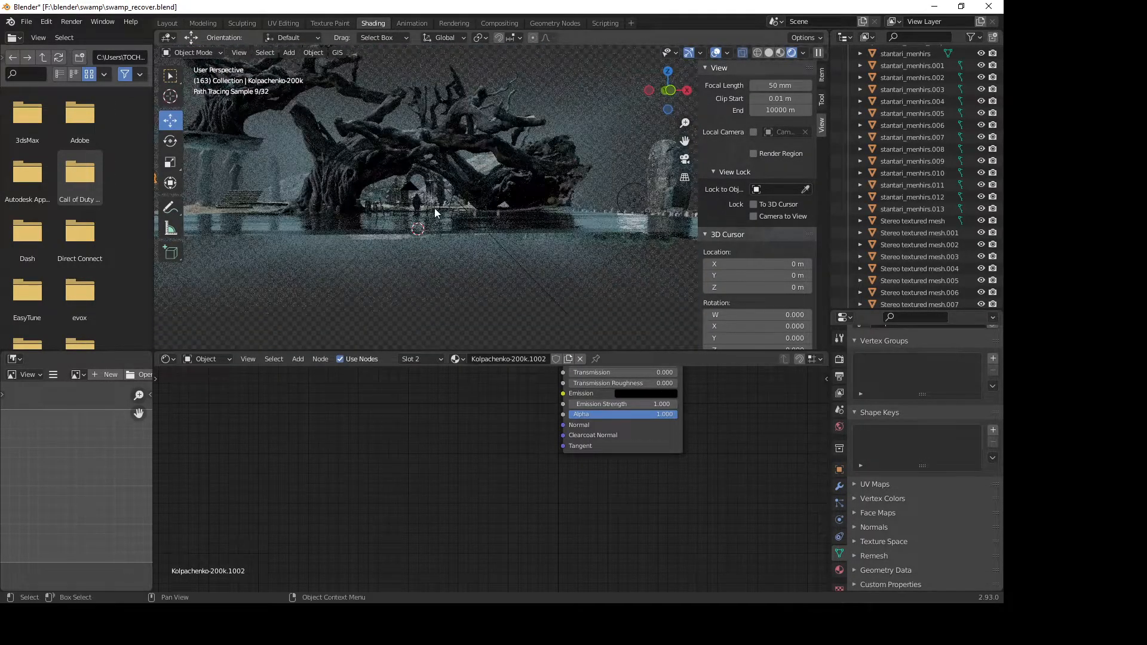
pyautogui.scroll(3, 435, 208)
pyautogui.click(685, 159)
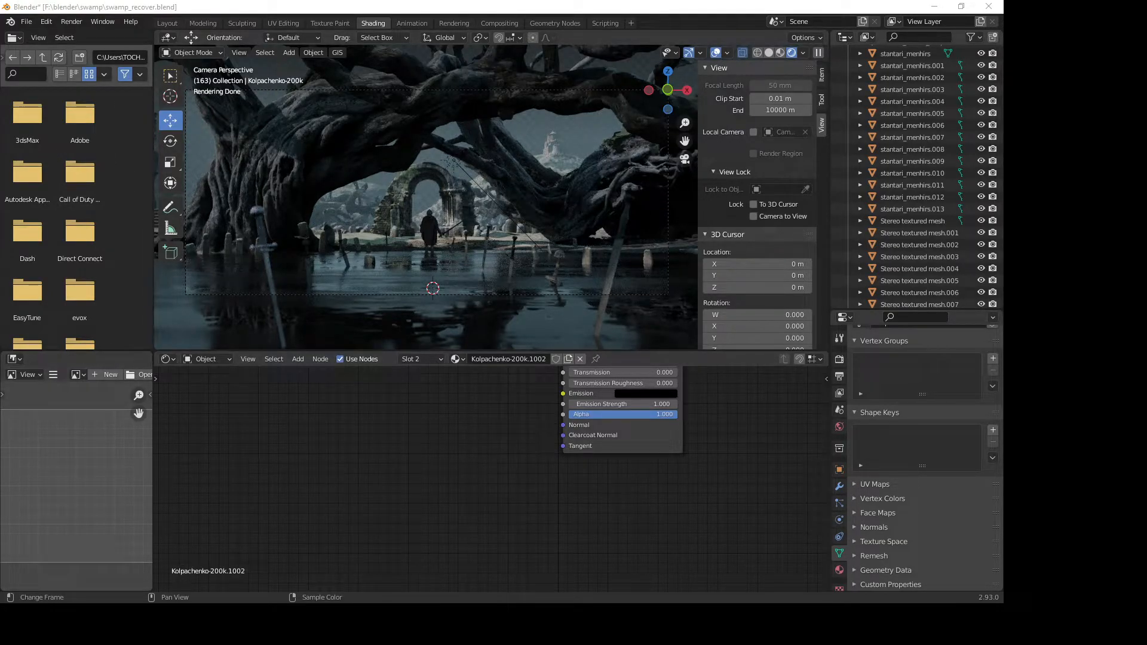
# Step: Switch to the Photoshop document swamp_good.Knight_front.psd and place its window below the camera view for comparison
pyautogui.moveTo(278, 615)
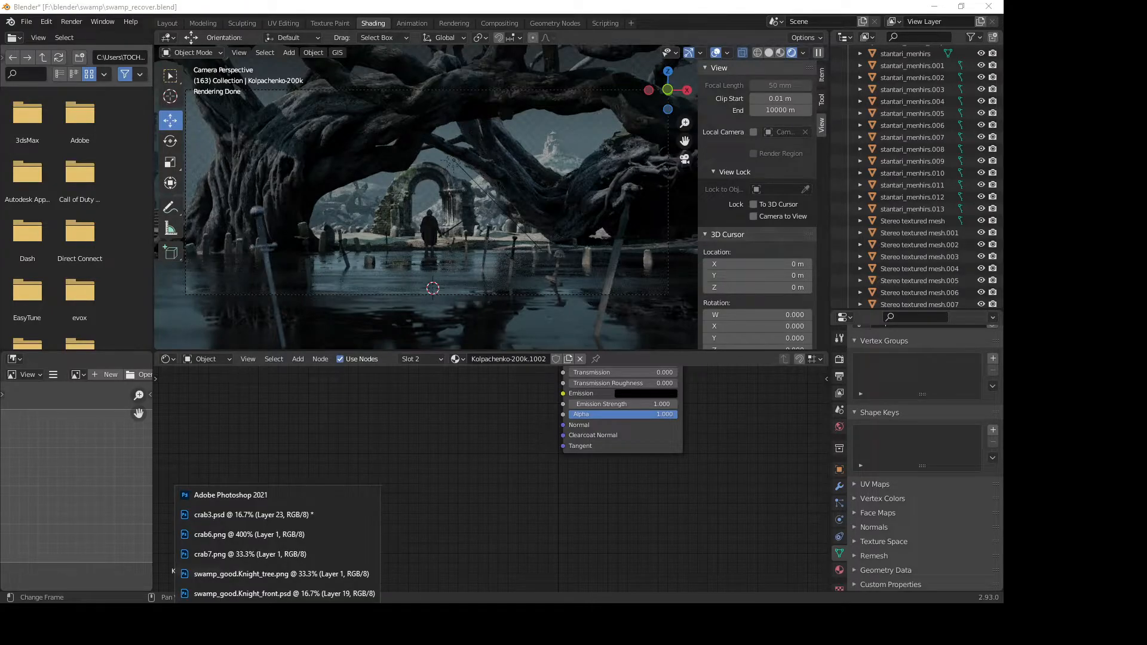
pyautogui.click(276, 592)
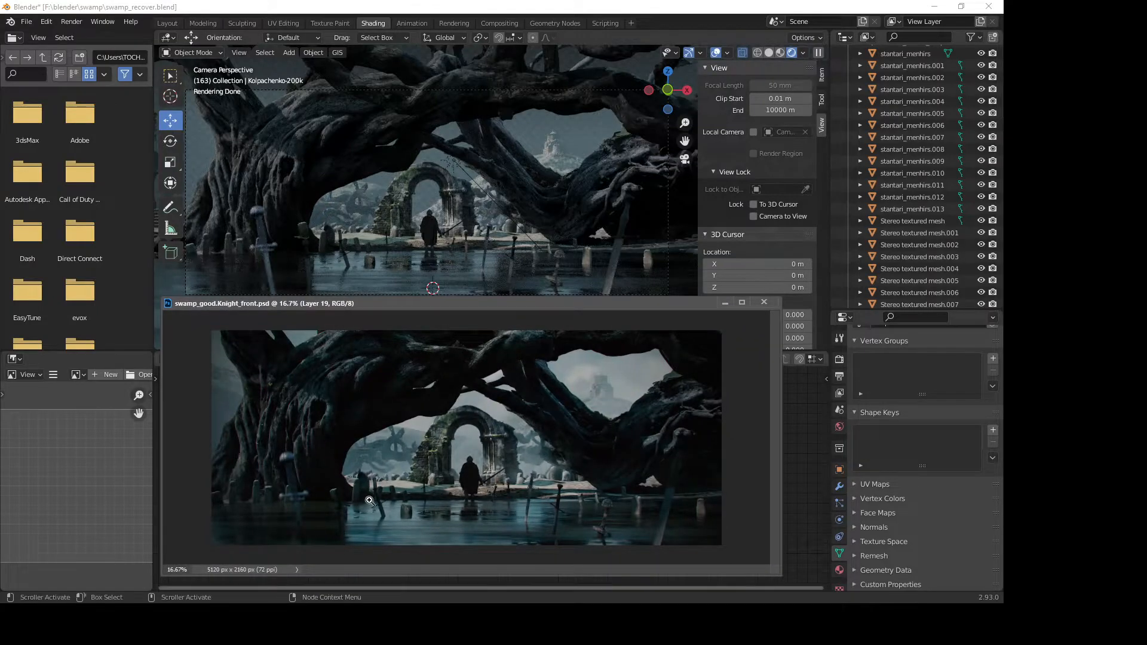
pyautogui.moveTo(556, 304); pyautogui.dragTo(533, 303)
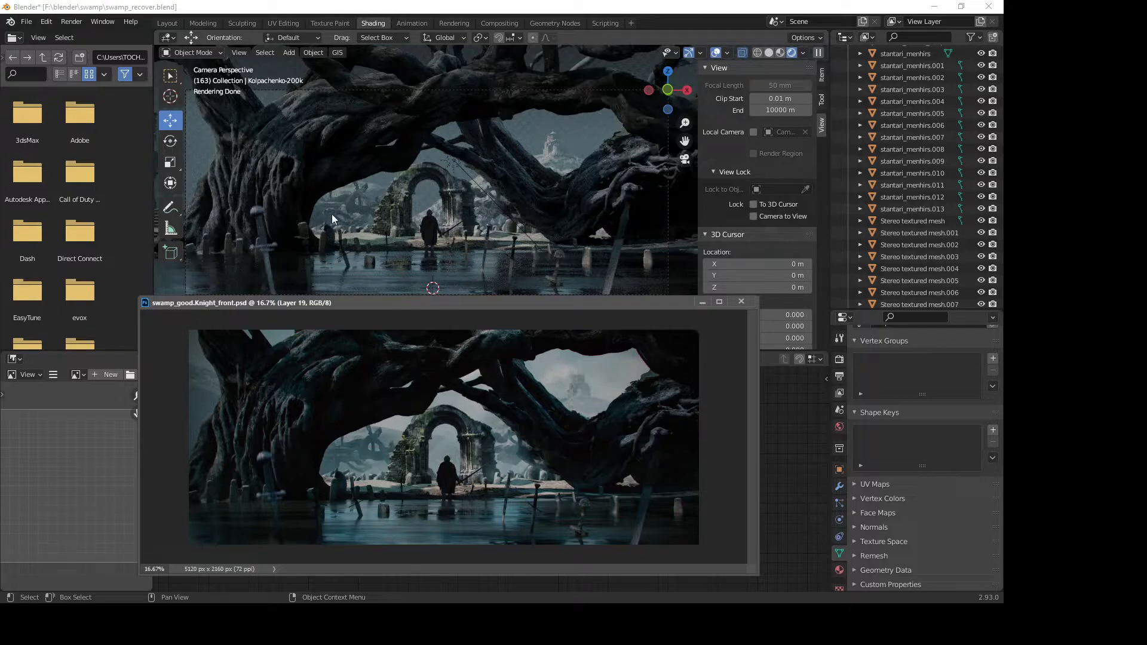
# Step: Hide the two foreground tree meshes, Stereo textured mesh and Stereo textured mesh.001, in the viewport and disable them in renders
pyautogui.click(451, 157)
pyautogui.click(343, 153)
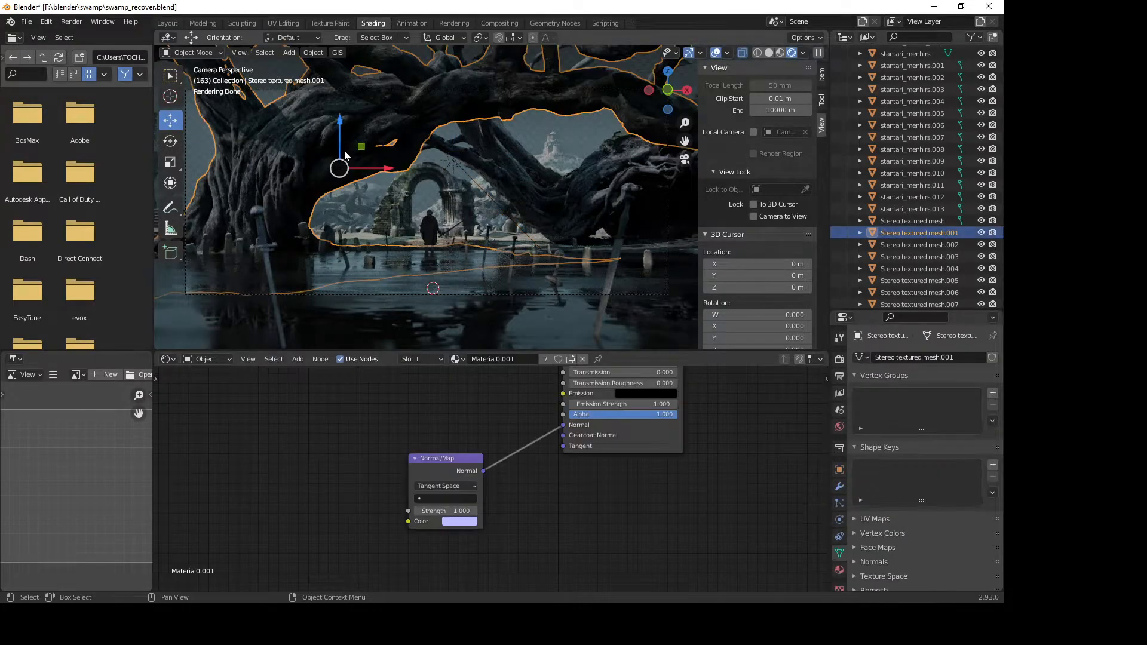
pyautogui.keyDown('shift'); pyautogui.click(587, 178); pyautogui.keyUp('shift')
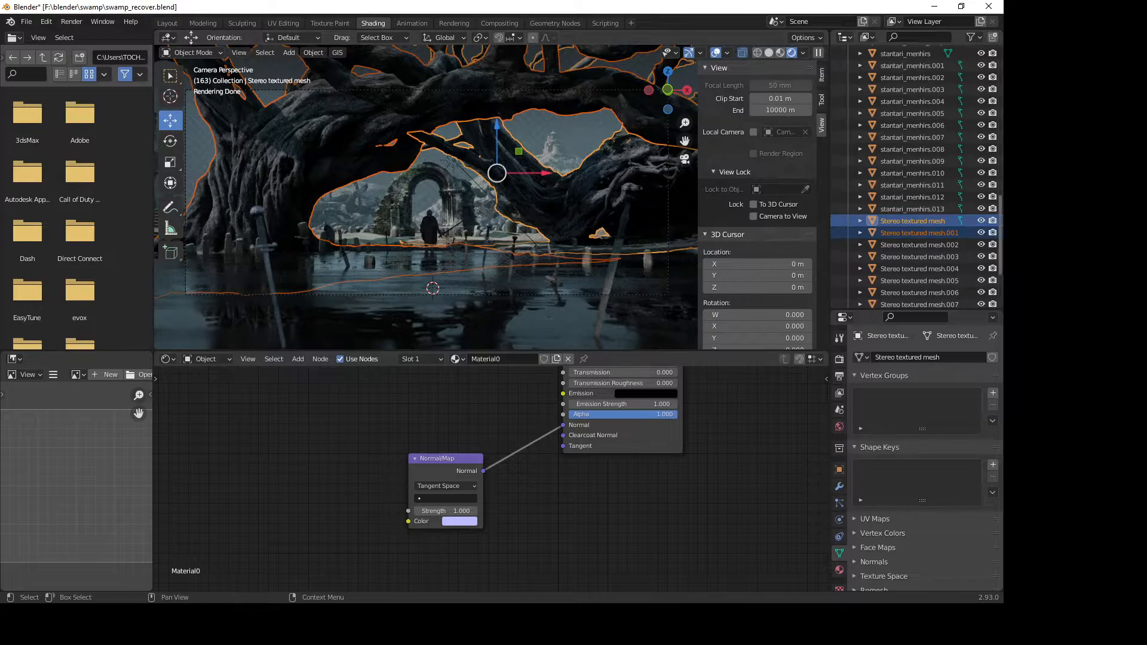
pyautogui.moveTo(981, 221); pyautogui.dragTo(984, 229)
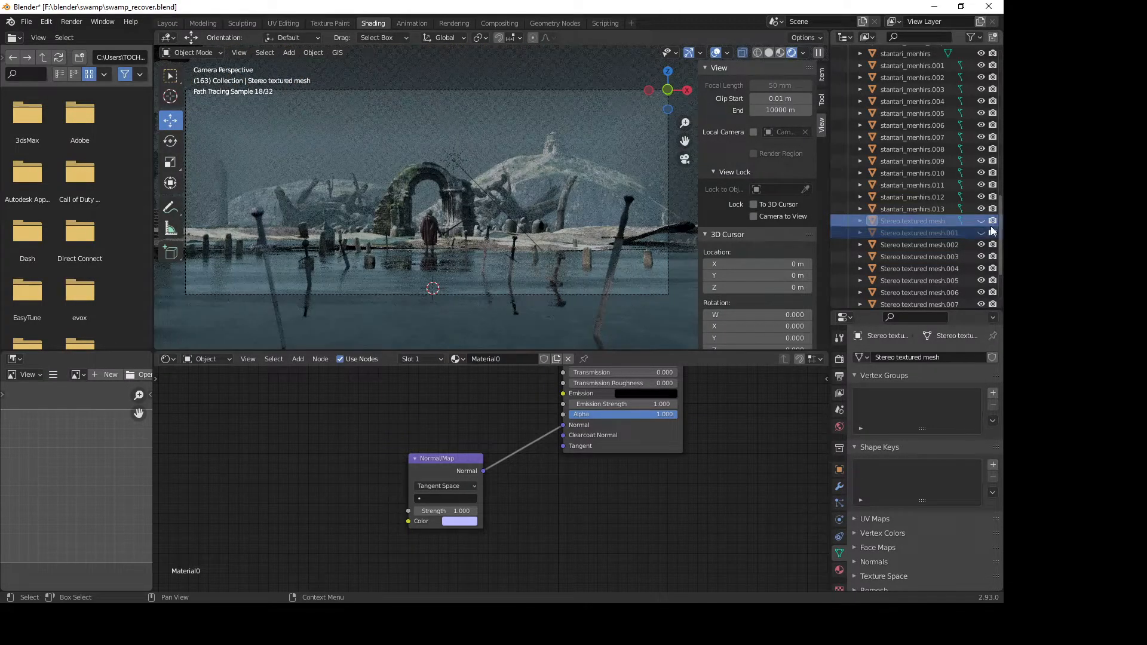
pyautogui.moveTo(995, 222); pyautogui.dragTo(994, 235)
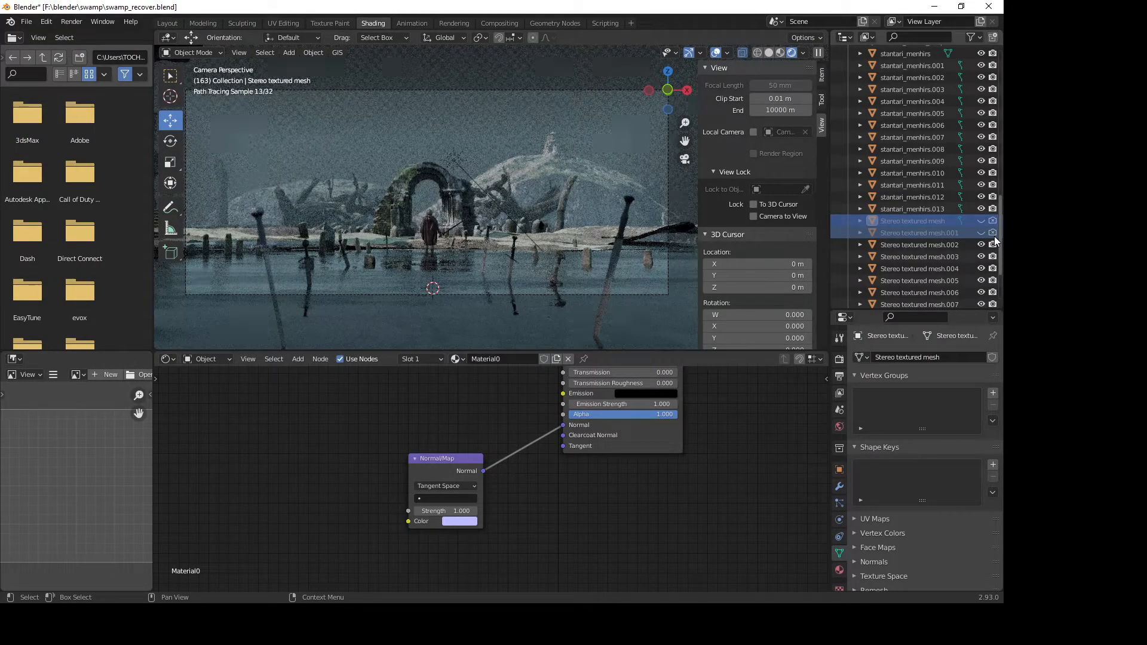
# Step: Re-enable both foreground tree meshes for rendering and show them again in the viewport
pyautogui.click(994, 233)
pyautogui.click(994, 222)
pyautogui.moveTo(982, 222); pyautogui.dragTo(982, 234)
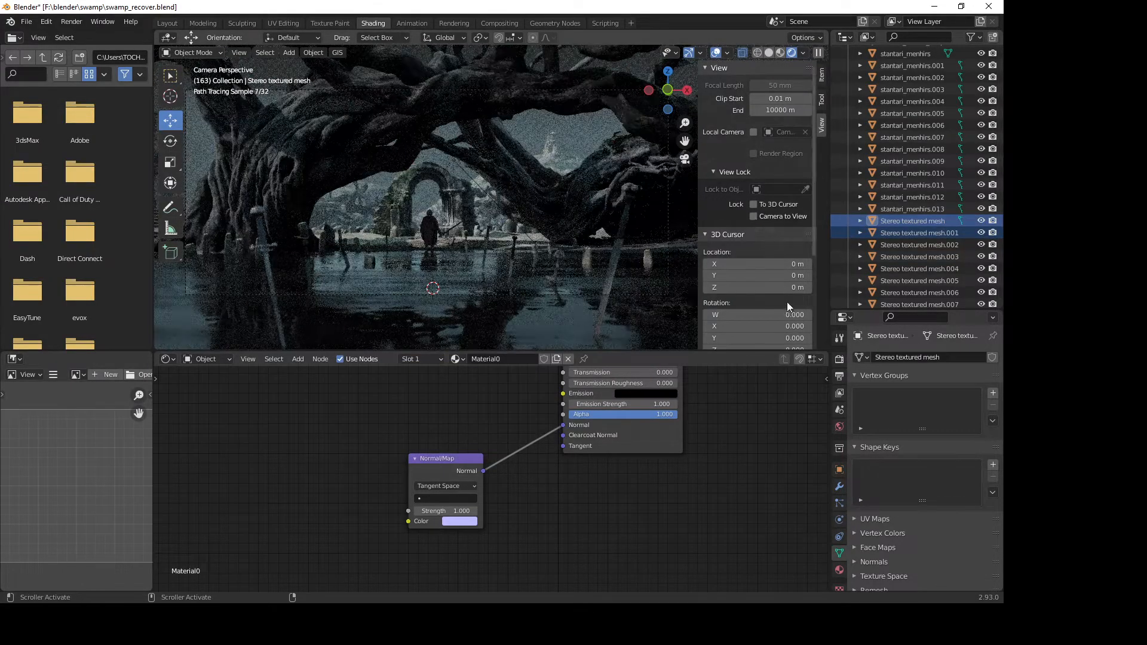
# Step: Show the output dimensions, and start an image render before returning to the main Blender window
pyautogui.click(841, 377)
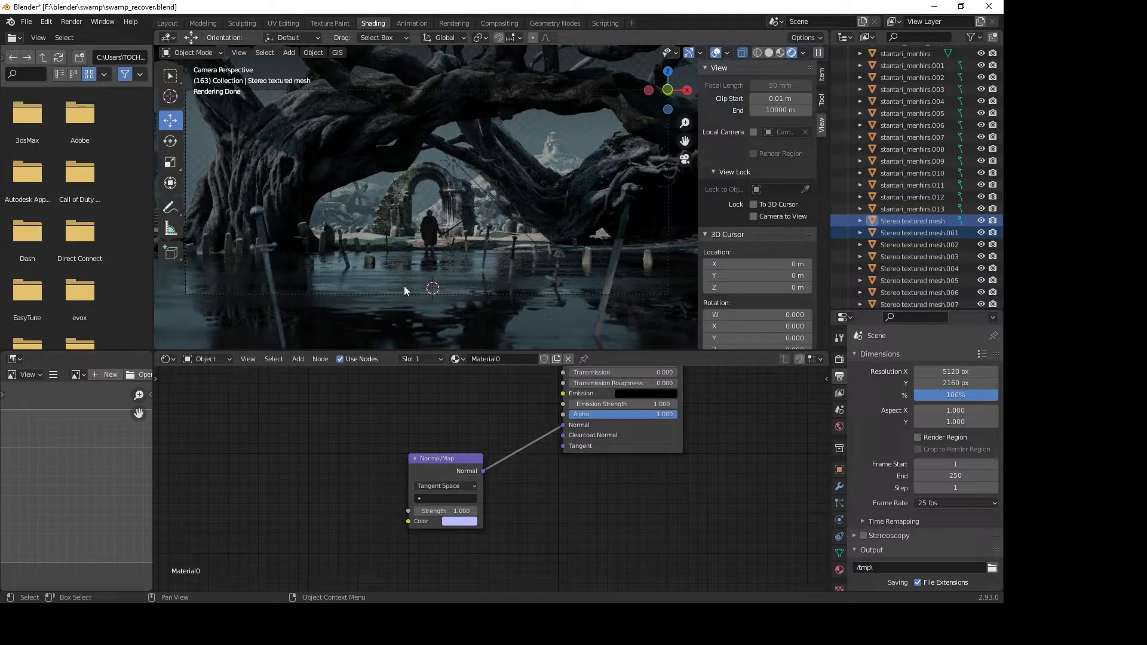
pyautogui.click(79, 24)
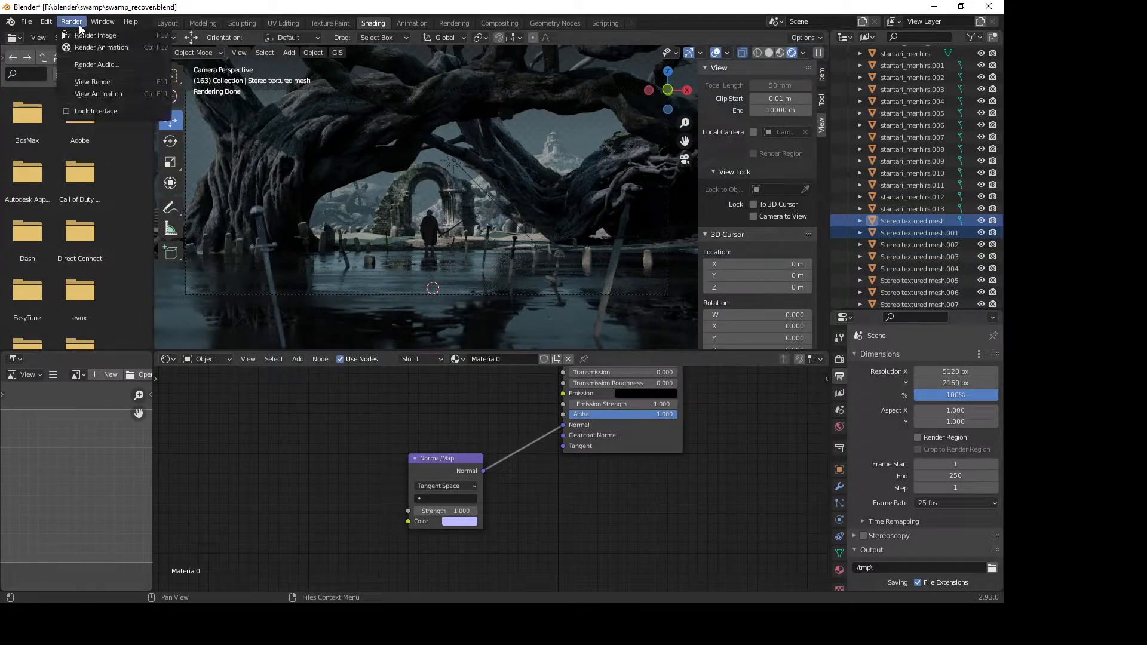
pyautogui.click(101, 37)
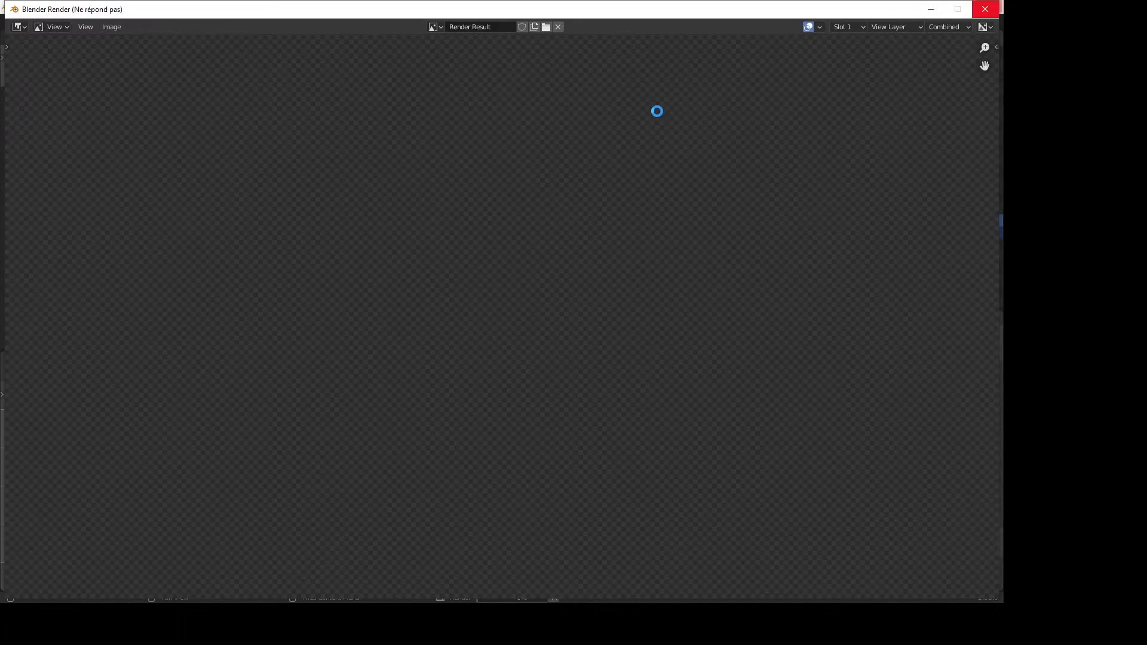
pyautogui.click(453, 614)
pyautogui.click(454, 555)
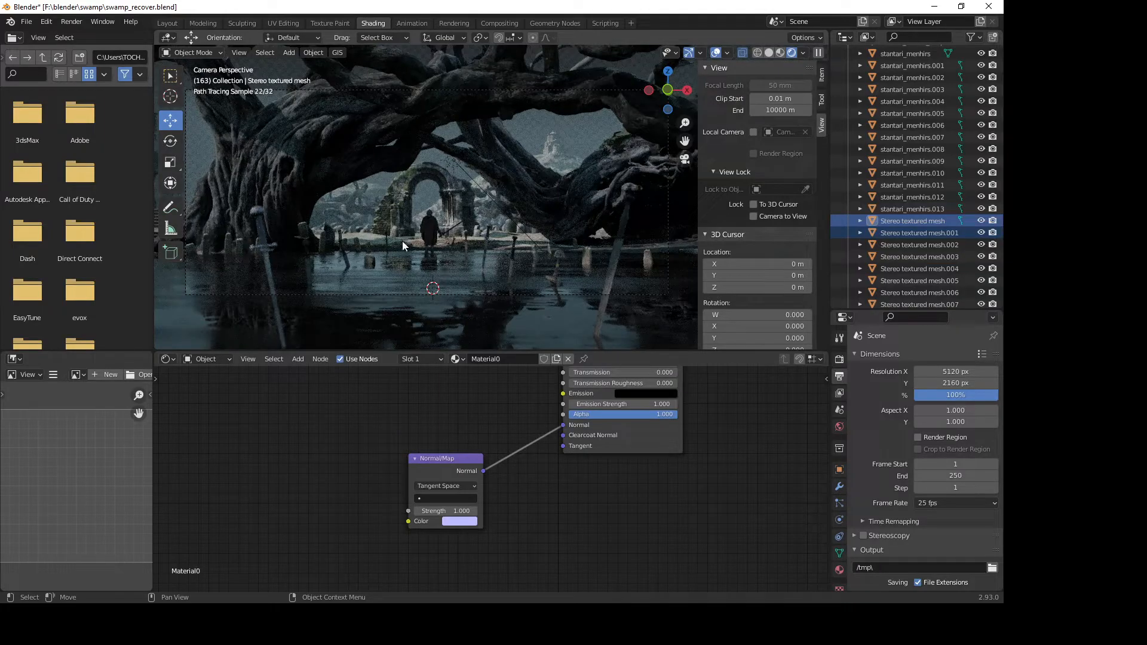
# Step: Examine the big tree, the knight figure, the stone arch and the water reflections from several angles outside the camera view
pyautogui.moveTo(533, 256)
pyautogui.mouseDown(button='middle')
pyautogui.moveTo(472, 250)
pyautogui.moveTo(492, 255)
pyautogui.moveTo(540, 217)
pyautogui.moveTo(511, 212)
pyautogui.moveTo(480, 244)
pyautogui.mouseUp(button='middle')
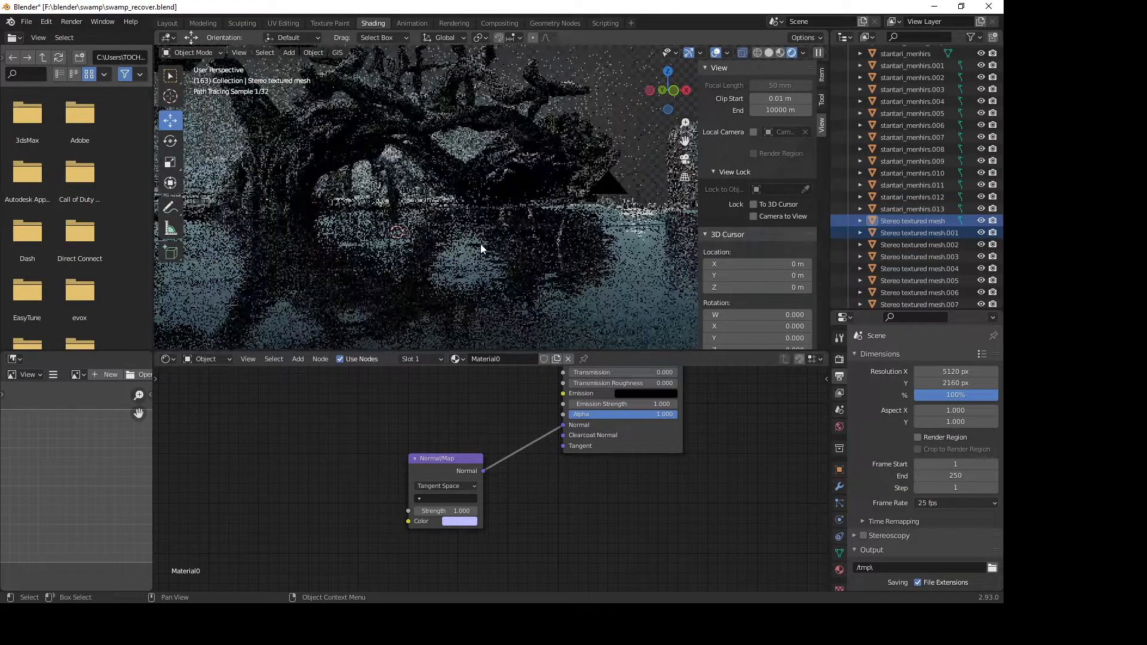
pyautogui.moveTo(407, 185)
pyautogui.mouseDown(button='middle')
pyautogui.moveTo(398, 211)
pyautogui.moveTo(450, 239)
pyautogui.moveTo(487, 235)
pyautogui.mouseUp(button='middle')
pyautogui.moveTo(300, 263)
pyautogui.mouseDown(button='middle')
pyautogui.moveTo(377, 276)
pyautogui.moveTo(402, 249)
pyautogui.moveTo(410, 322)
pyautogui.mouseUp(button='middle')
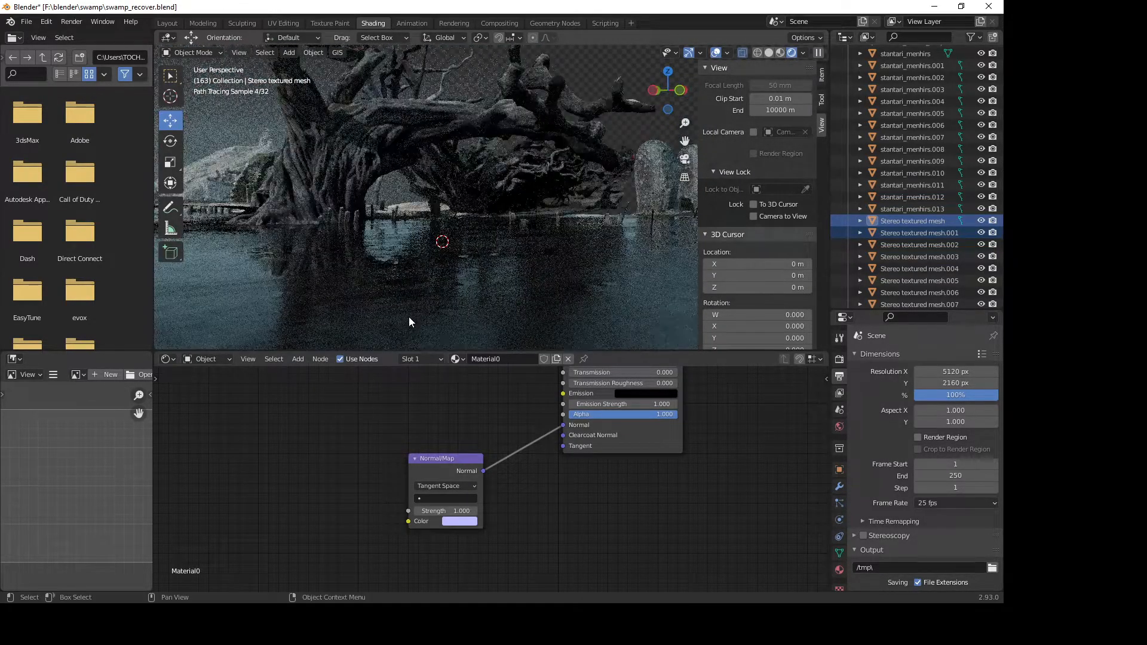
pyautogui.scroll(2, 389, 253)
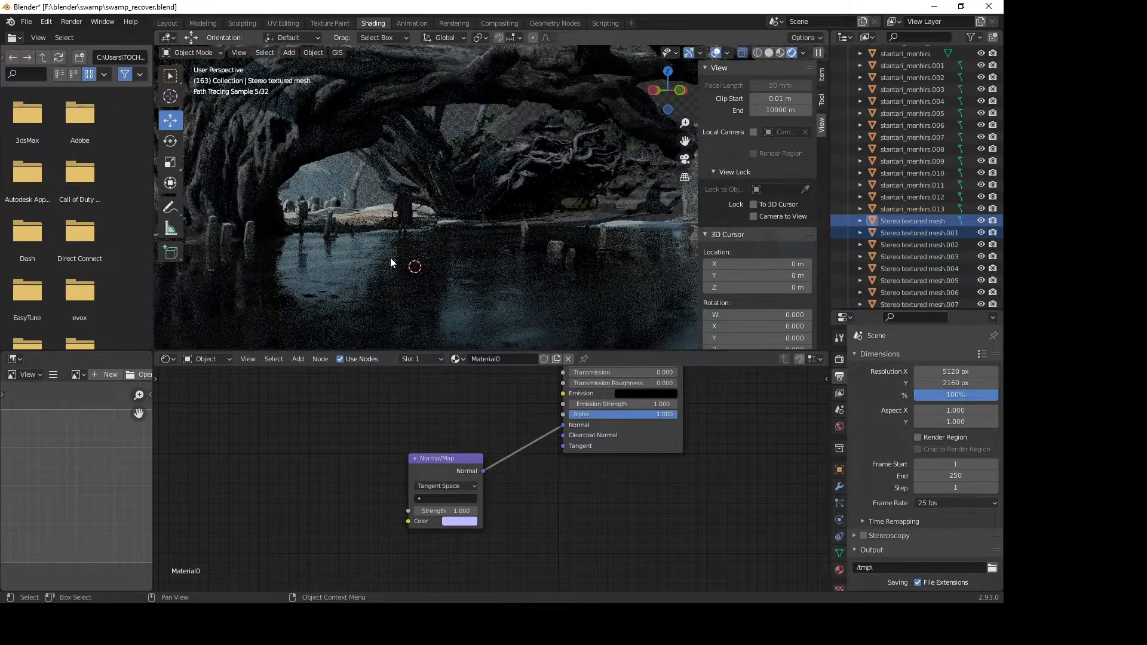
pyautogui.scroll(2, 381, 253)
pyautogui.scroll(3, 386, 242)
pyautogui.scroll(-4, 386, 237)
pyautogui.moveTo(426, 258)
pyautogui.mouseDown(button='middle')
pyautogui.moveTo(436, 256)
pyautogui.moveTo(419, 266)
pyautogui.mouseUp(button='middle')
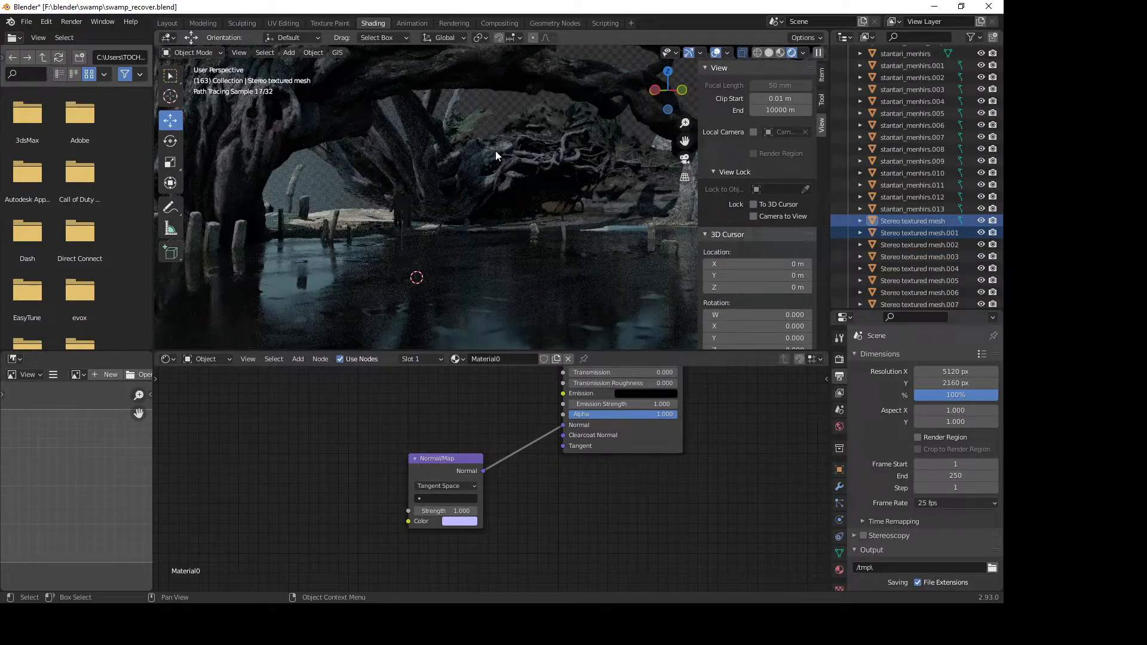
pyautogui.keyDown('shift'); pyautogui.moveTo(410, 170); pyautogui.dragTo(561, 155, button='middle'); pyautogui.keyUp('shift')
pyautogui.moveTo(475, 239)
pyautogui.mouseDown(button='middle')
pyautogui.moveTo(442, 235)
pyautogui.moveTo(431, 255)
pyautogui.mouseUp(button='middle')
pyautogui.scroll(-5, 526, 206)
pyautogui.scroll(3, 412, 246)
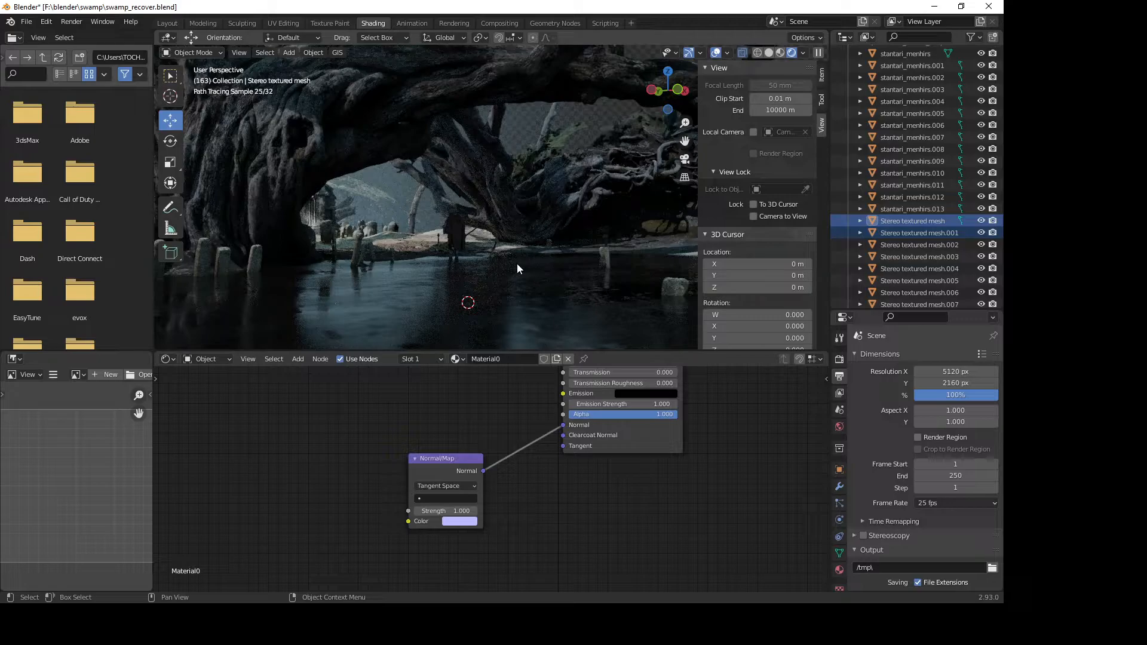
pyautogui.moveTo(607, 210); pyautogui.dragTo(396, 206, button='middle')
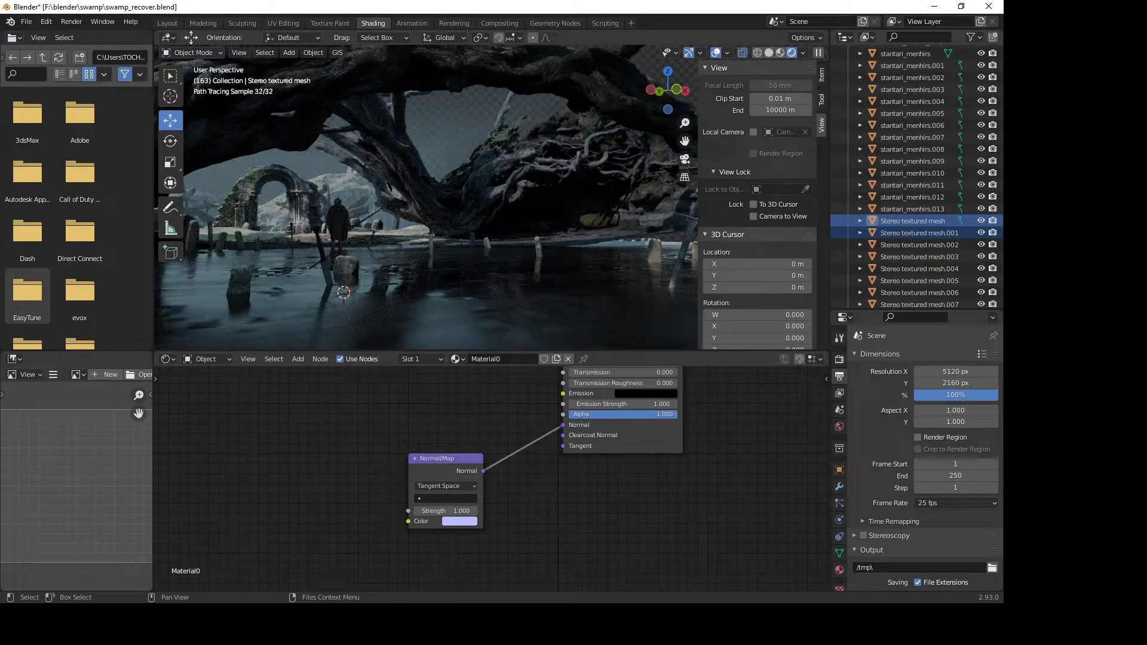
# Step: Bring up the finished swamp image and crab3.psd in Photoshop for comparison, and minimize them to return to the Blender scene
pyautogui.hotkey('alt', 'Tab')
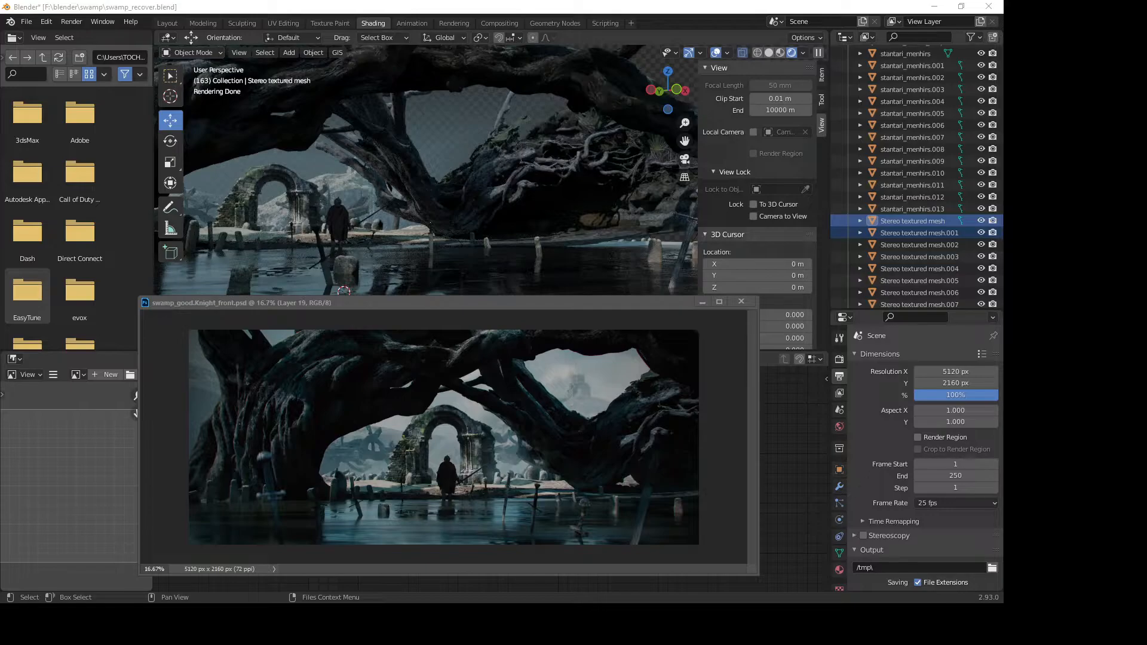
pyautogui.moveTo(0, 35); pyautogui.dragTo(435, 70)
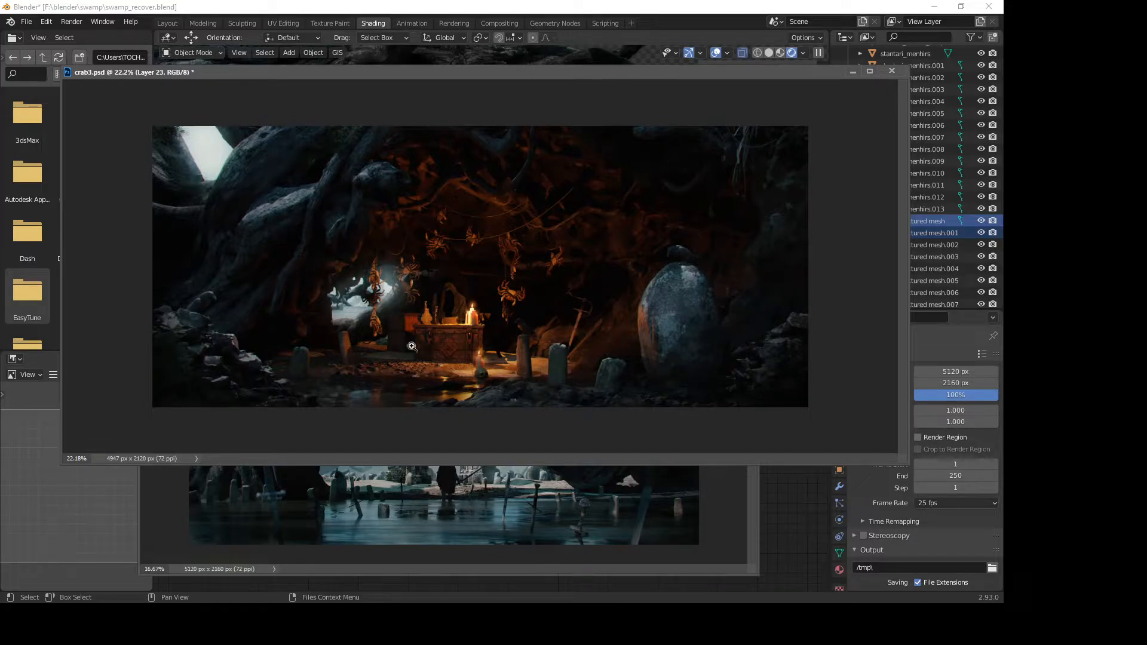
pyautogui.moveTo(667, 81); pyautogui.dragTo(0, 120)
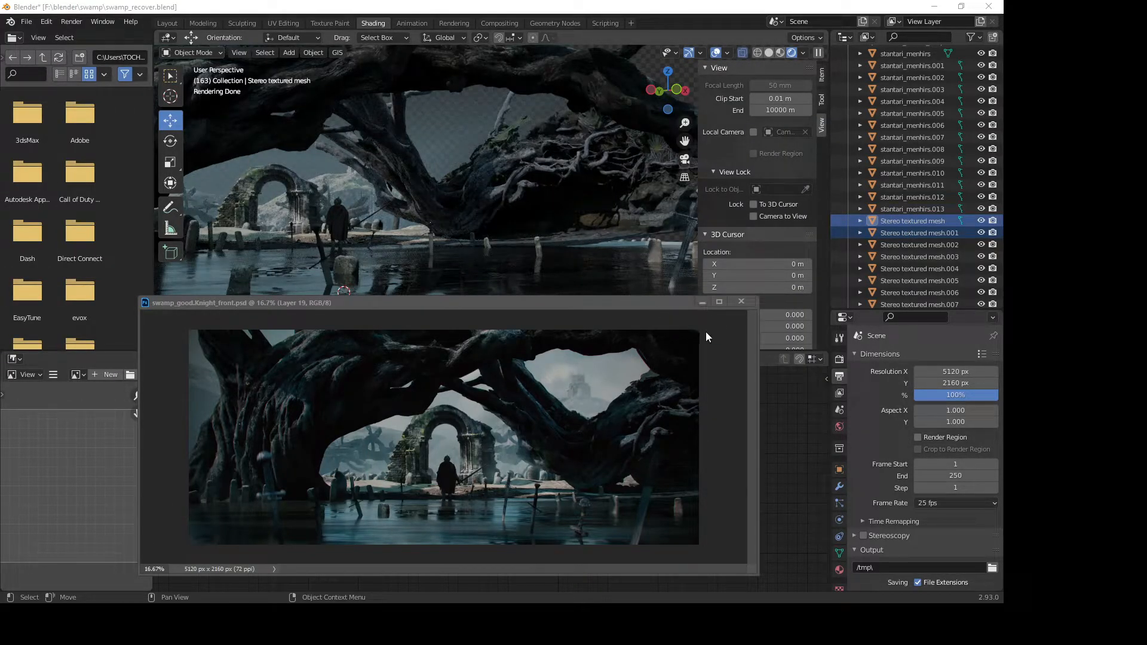
pyautogui.click(702, 303)
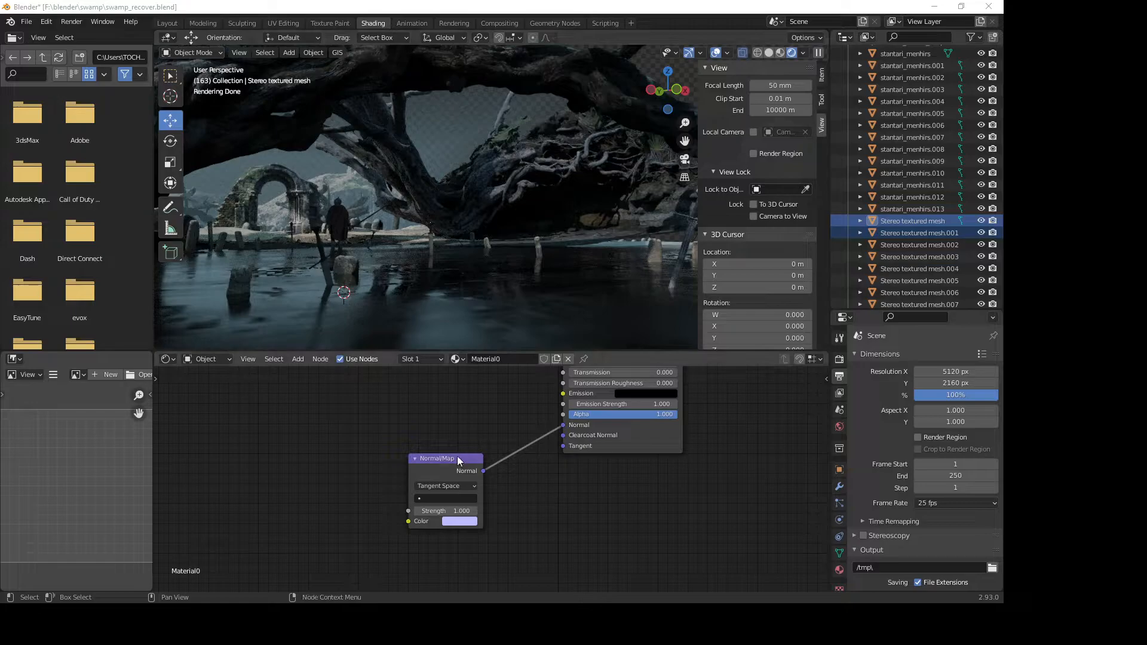
# Step: Switch the shader node editor from the object material to the World nodes to inspect the background setup
pyautogui.keyDown('shift'); pyautogui.moveTo(371, 235); pyautogui.dragTo(507, 253, button='middle'); pyautogui.keyUp('shift')
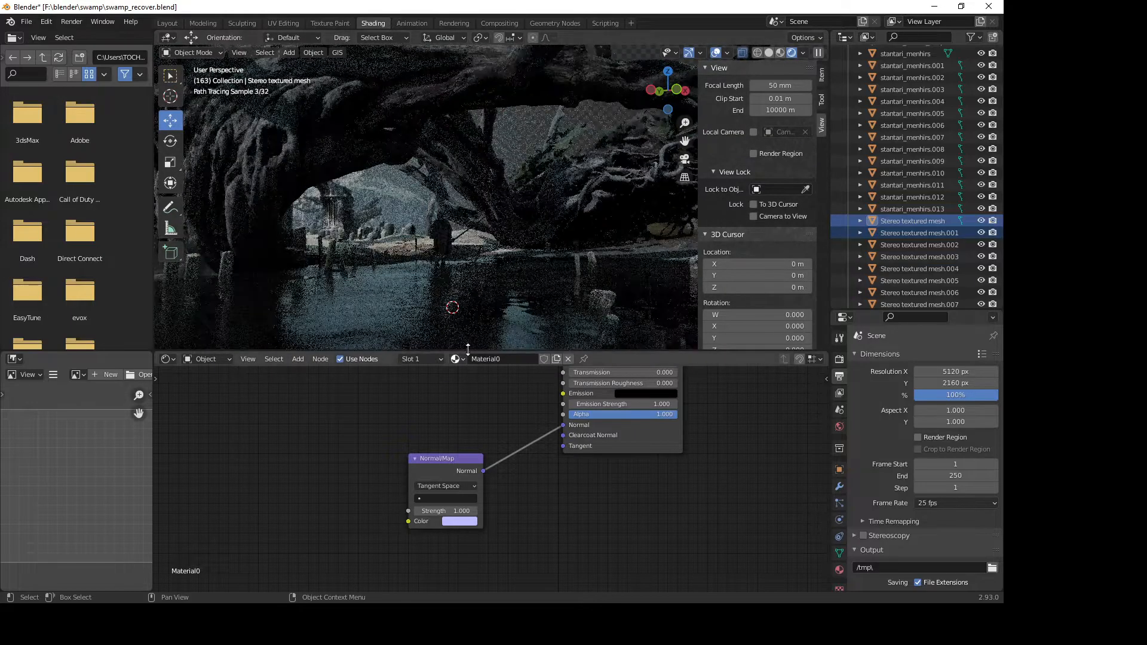
pyautogui.click(216, 360)
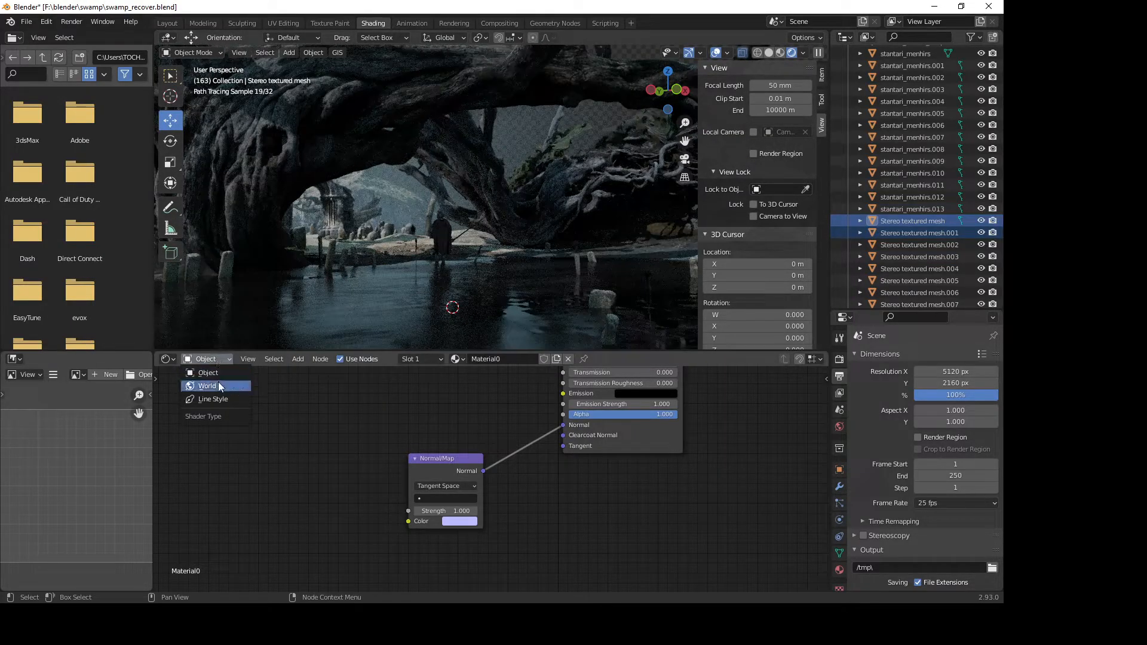
pyautogui.click(217, 386)
pyautogui.moveTo(487, 430); pyautogui.dragTo(502, 536, button='middle')
pyautogui.moveTo(650, 415); pyautogui.dragTo(516, 493, button='middle')
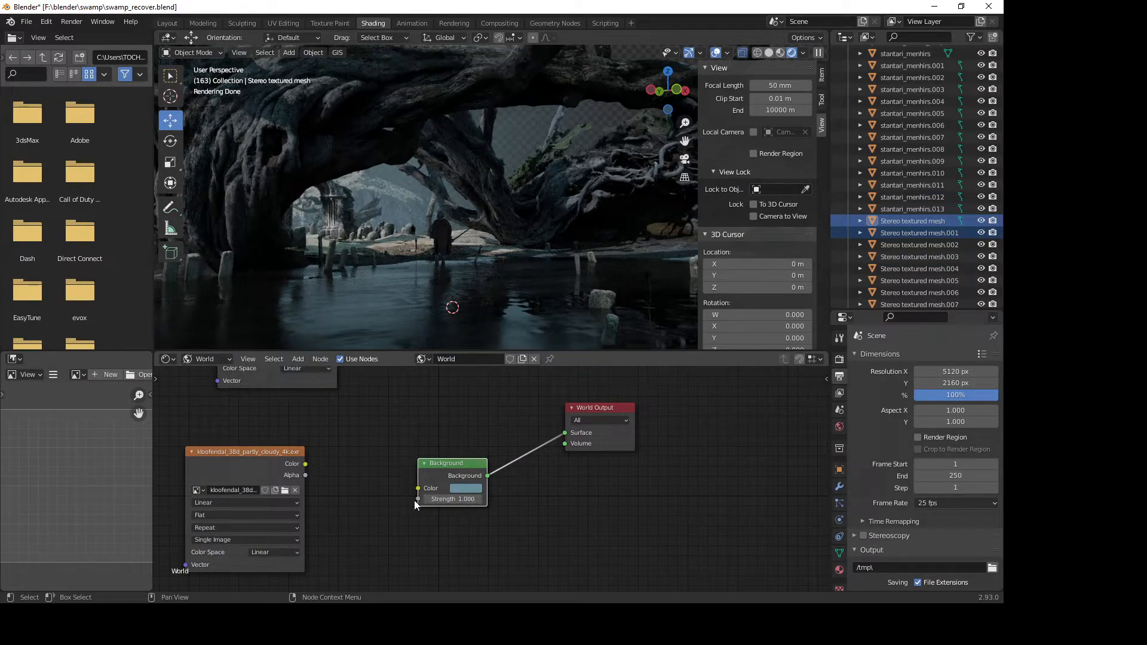
pyautogui.moveTo(356, 455); pyautogui.dragTo(401, 461, button='middle')
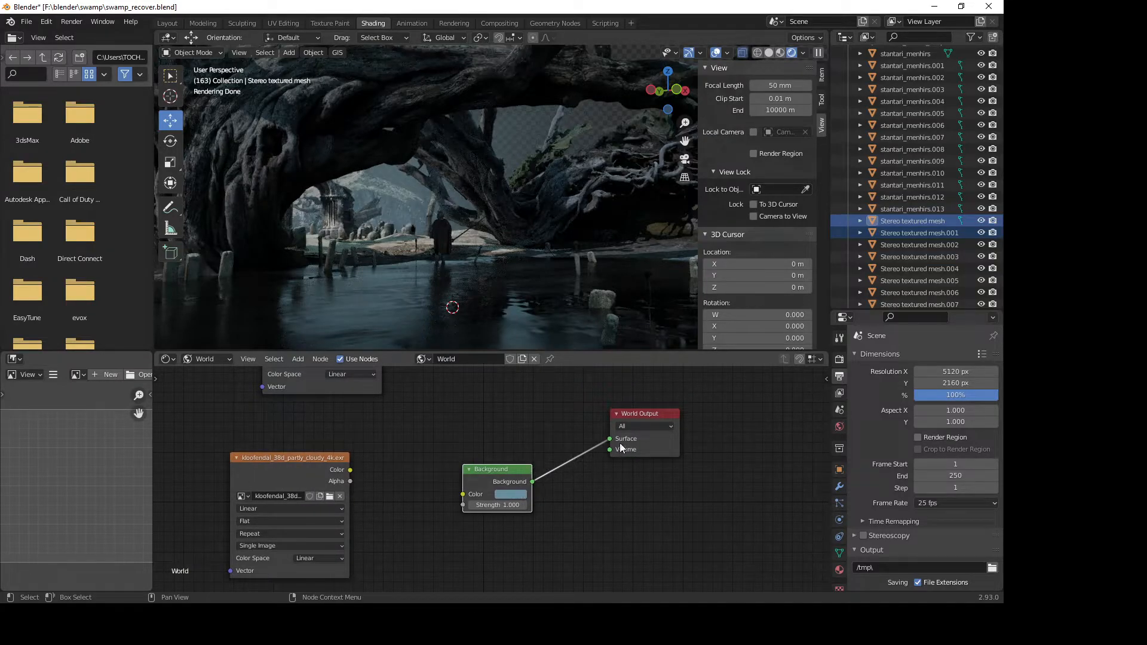
# Step: Try the kloofendal_38d_partly_cloudy_4k.exr texture's Color as the World Output surface, and reconnect the Background node
pyautogui.moveTo(305, 461); pyautogui.dragTo(327, 452)
pyautogui.moveTo(425, 441); pyautogui.dragTo(445, 463, button='middle')
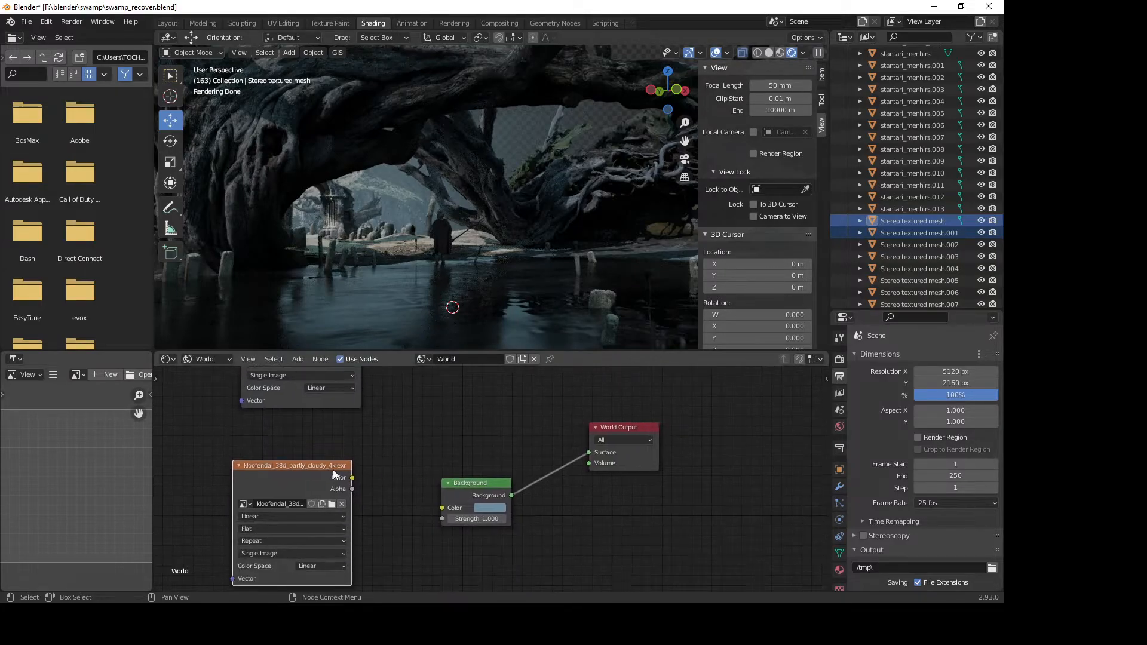
pyautogui.moveTo(389, 552); pyautogui.dragTo(357, 549, button='middle')
pyautogui.moveTo(321, 476); pyautogui.dragTo(561, 452)
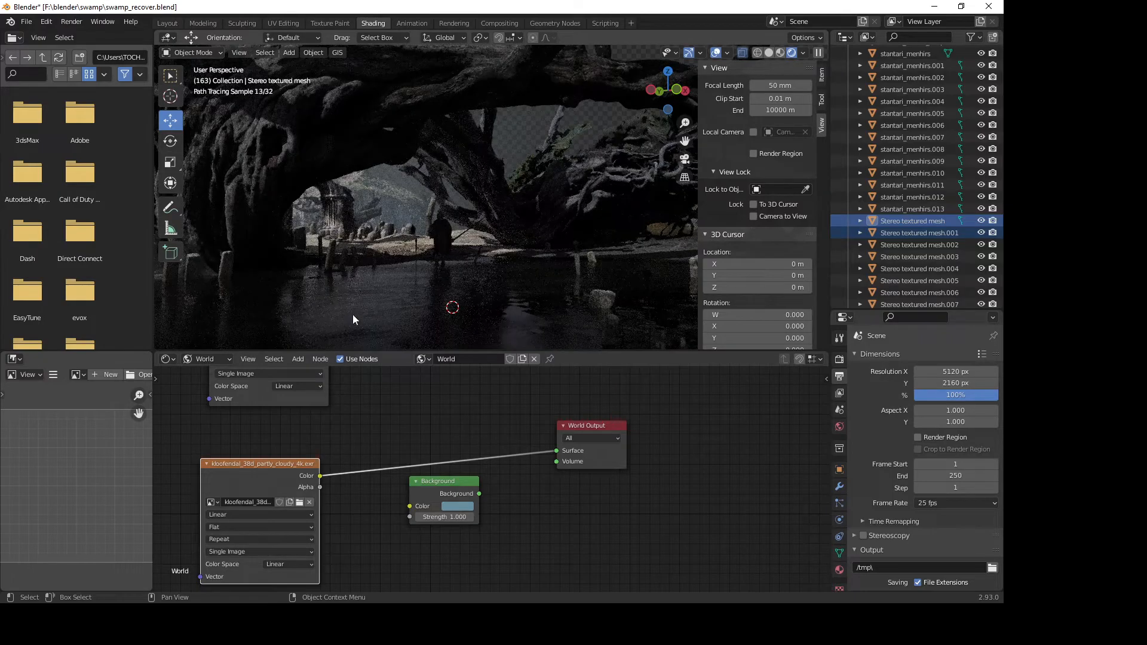
pyautogui.moveTo(479, 494); pyautogui.dragTo(556, 451)
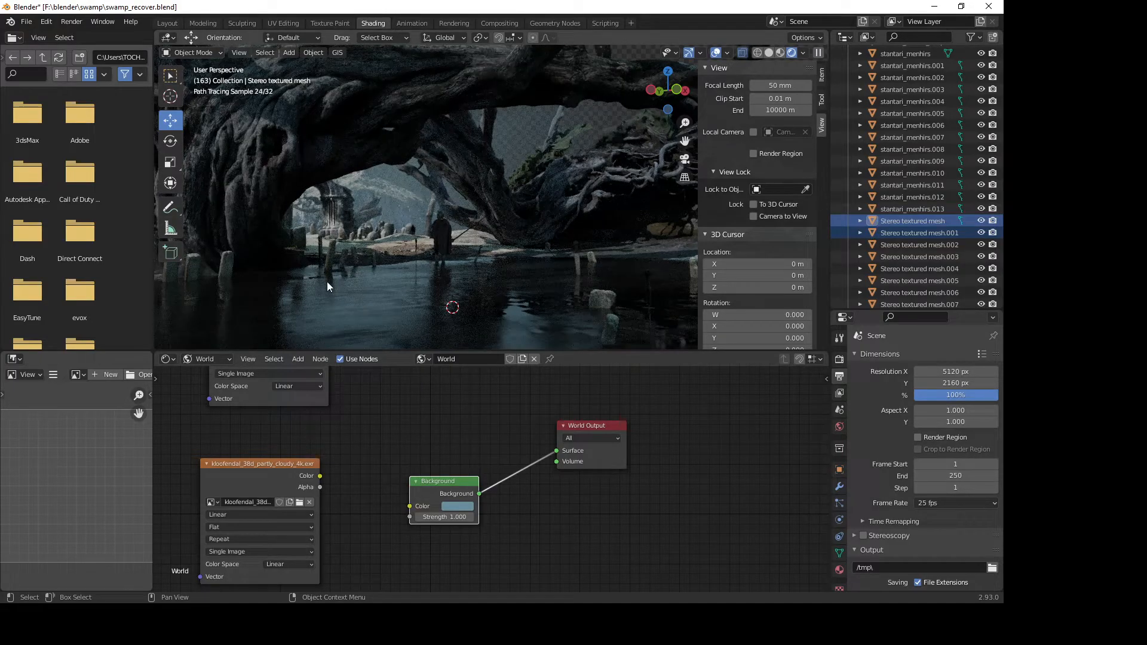
# Step: Show the selected object's material nodes and return to the World shader nodes
pyautogui.click(210, 359)
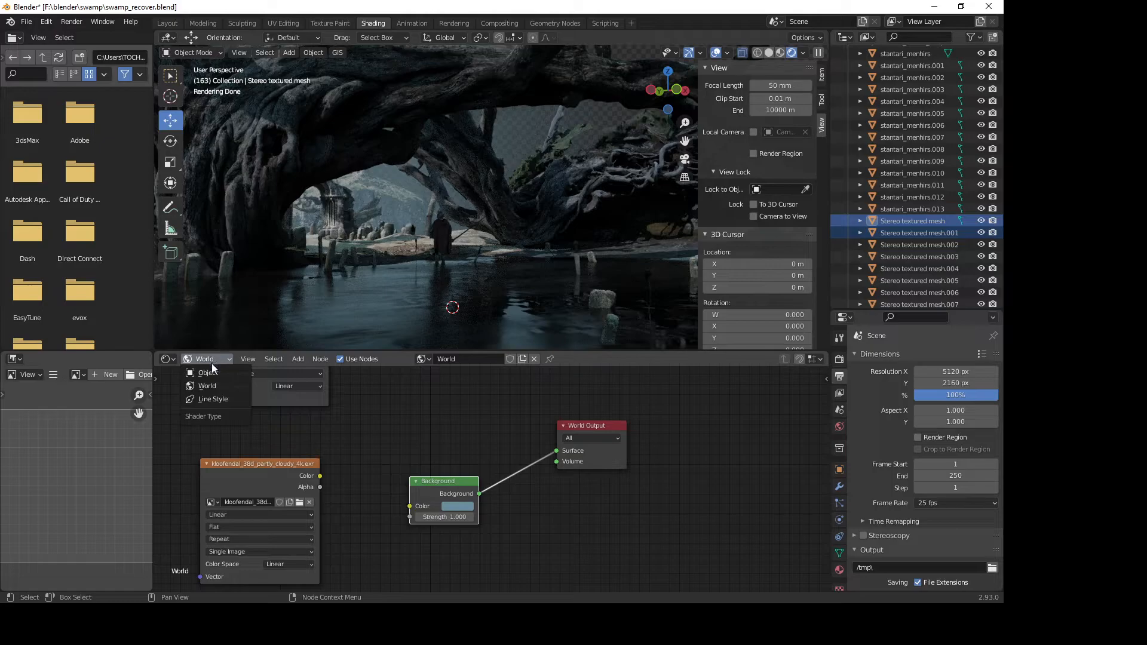
pyautogui.click(209, 376)
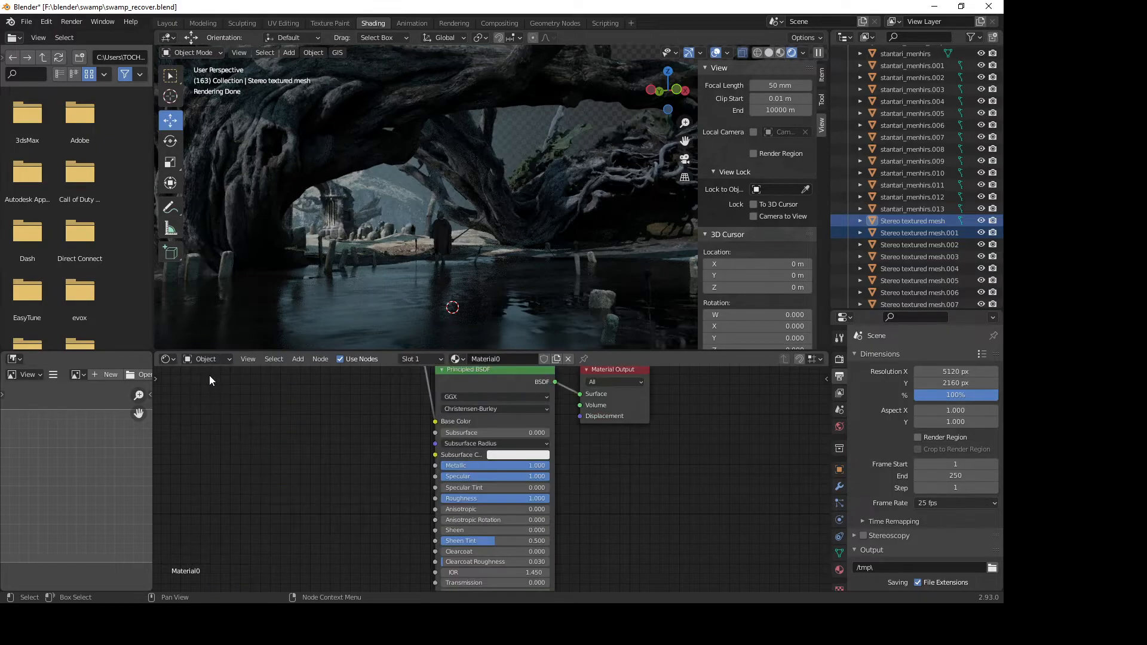
pyautogui.click(218, 360)
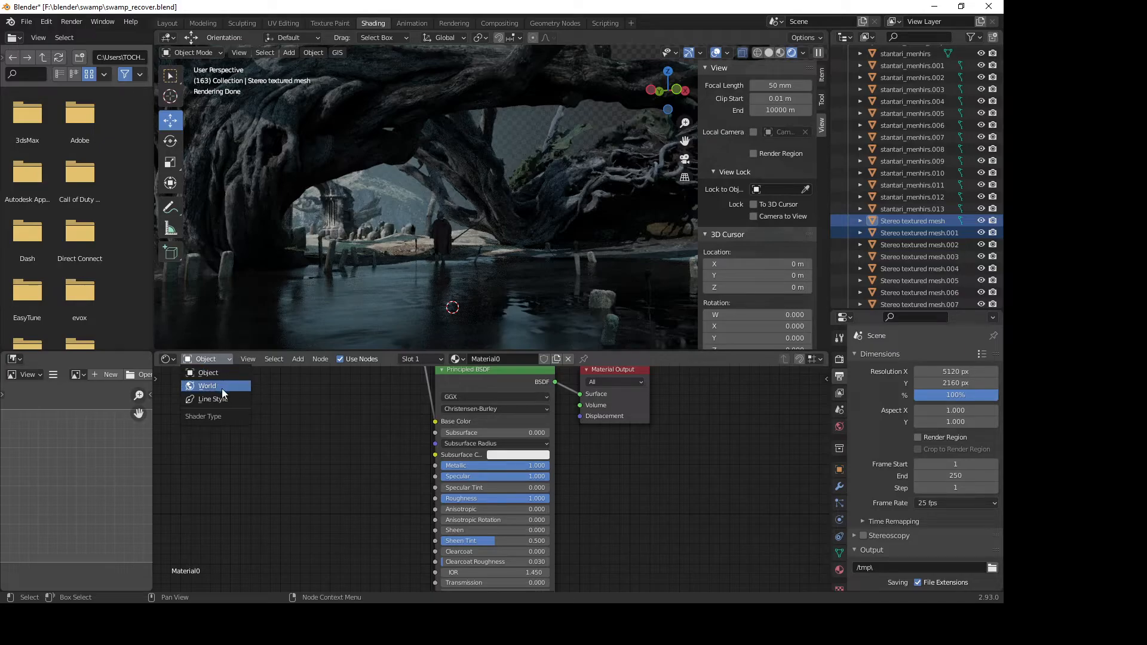
pyautogui.click(226, 388)
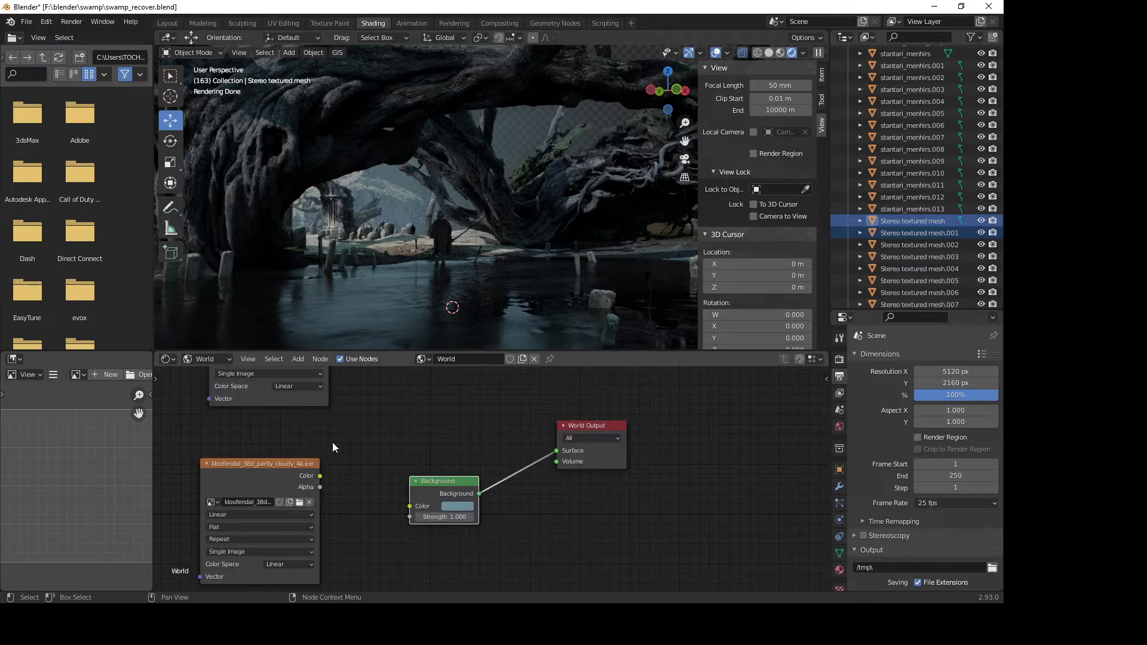
# Step: Connect the Color output of kloofendal_38d_partly_cloudy_4k.exr to the World Output surface to check its effect on the water reflections
pyautogui.moveTo(418, 500); pyautogui.dragTo(462, 544, button='middle')
pyautogui.moveTo(505, 225)
pyautogui.mouseDown(button='middle')
pyautogui.moveTo(461, 224)
pyautogui.moveTo(467, 216)
pyautogui.mouseUp(button='middle')
pyautogui.scroll(-3, 472, 219)
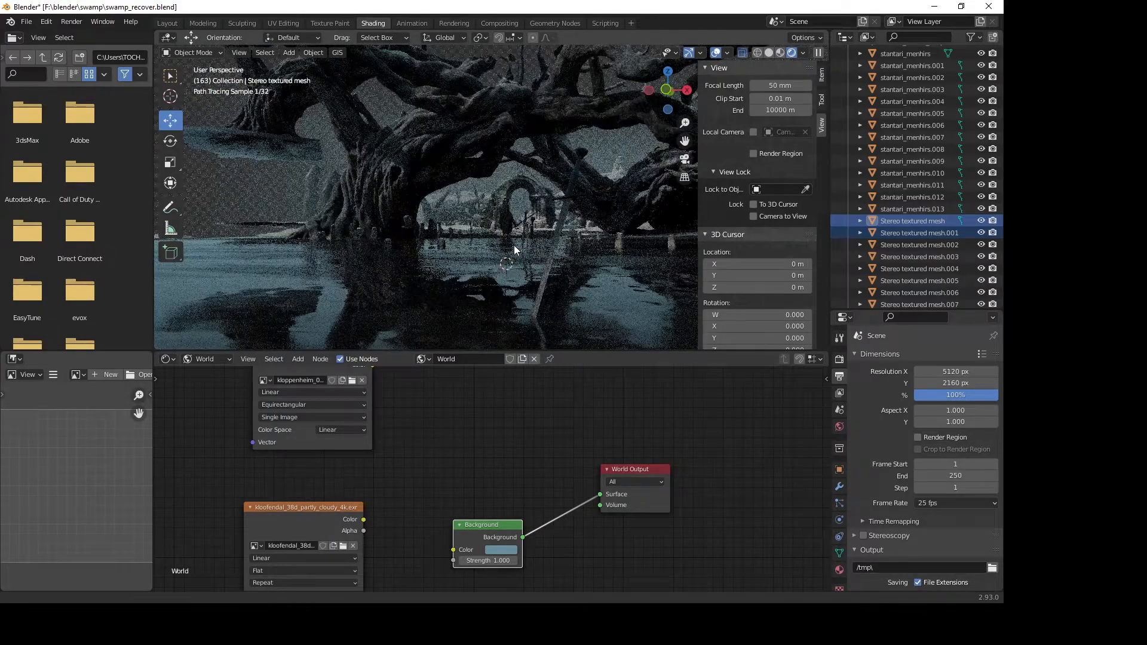
pyautogui.keyDown('shift'); pyautogui.moveTo(516, 245); pyautogui.dragTo(475, 235, button='middle'); pyautogui.keyUp('shift')
pyautogui.moveTo(507, 275)
pyautogui.keyDown('shift'); pyautogui.mouseDown(button='middle')
pyautogui.moveTo(468, 209)
pyautogui.moveTo(495, 278)
pyautogui.moveTo(483, 169)
pyautogui.mouseUp(button='middle'); pyautogui.keyUp('shift')
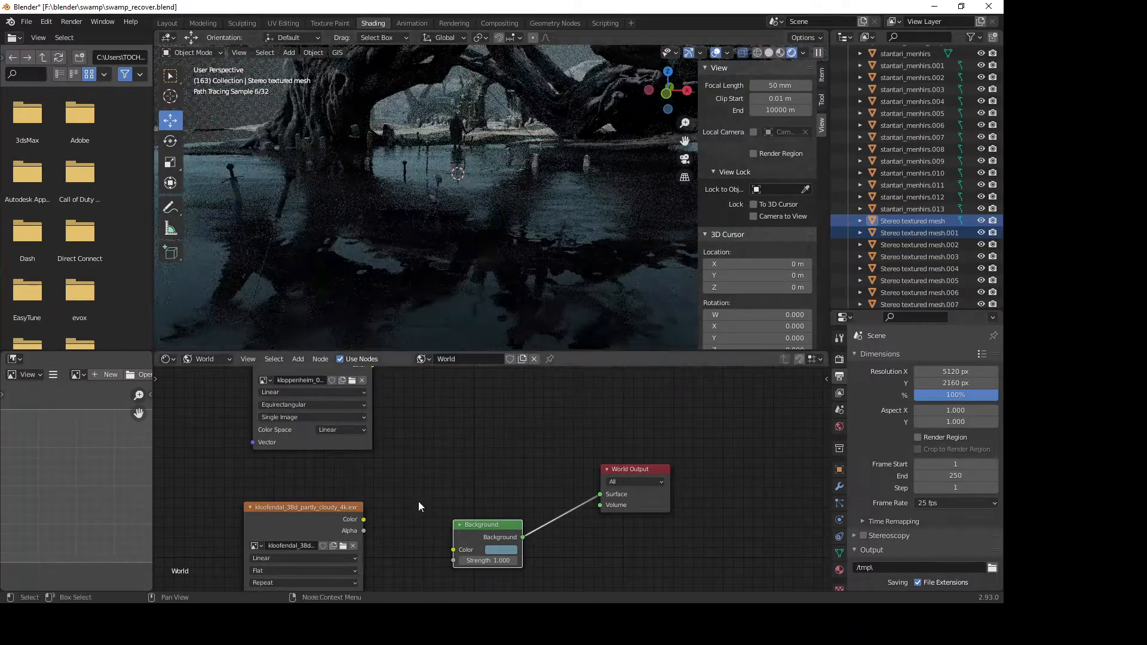
pyautogui.moveTo(363, 519); pyautogui.dragTo(608, 495)
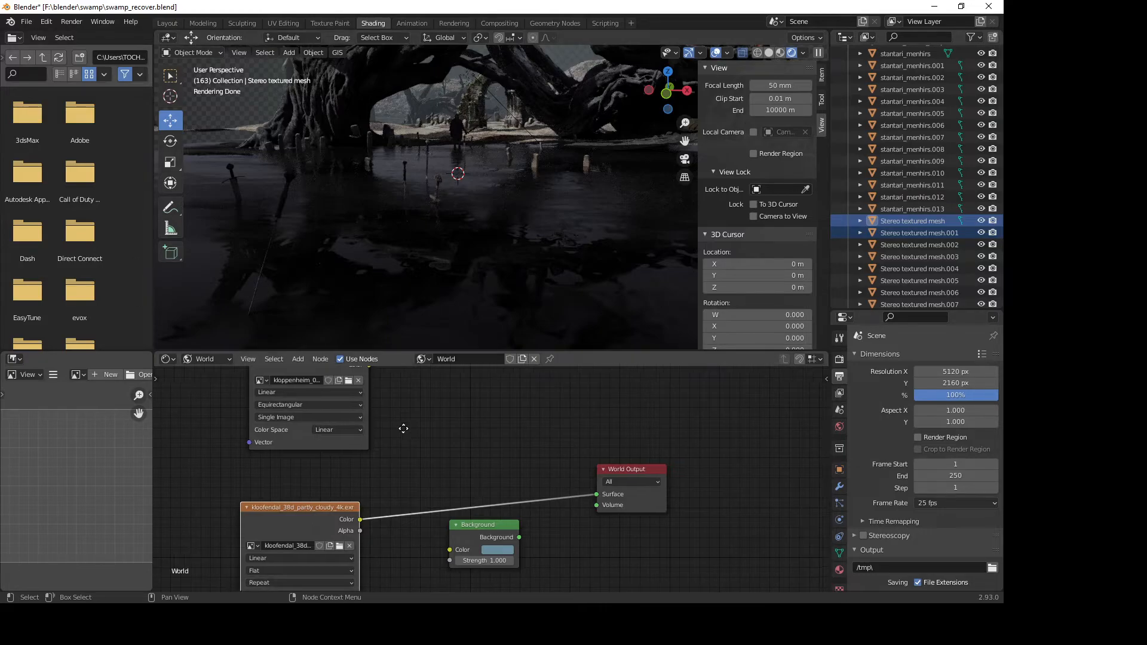
# Step: Connect the Color output of the kloppenheim_06_4k.exr environment texture to the World Output surface
pyautogui.moveTo(405, 424); pyautogui.dragTo(389, 464, button='middle')
pyautogui.moveTo(355, 406); pyautogui.dragTo(583, 535)
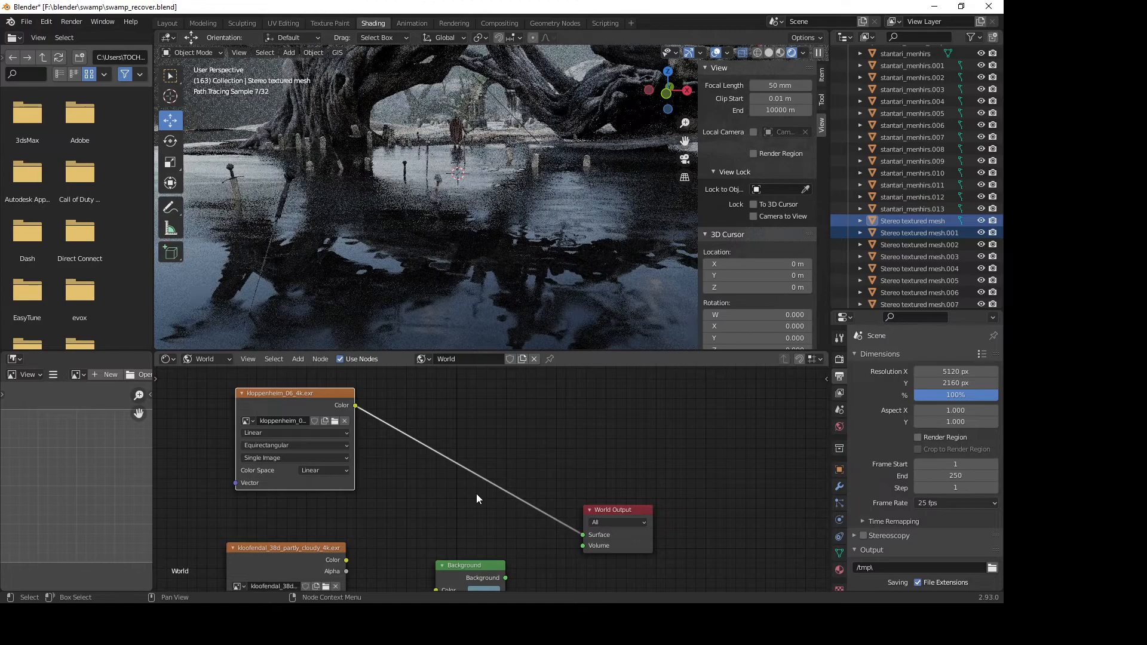